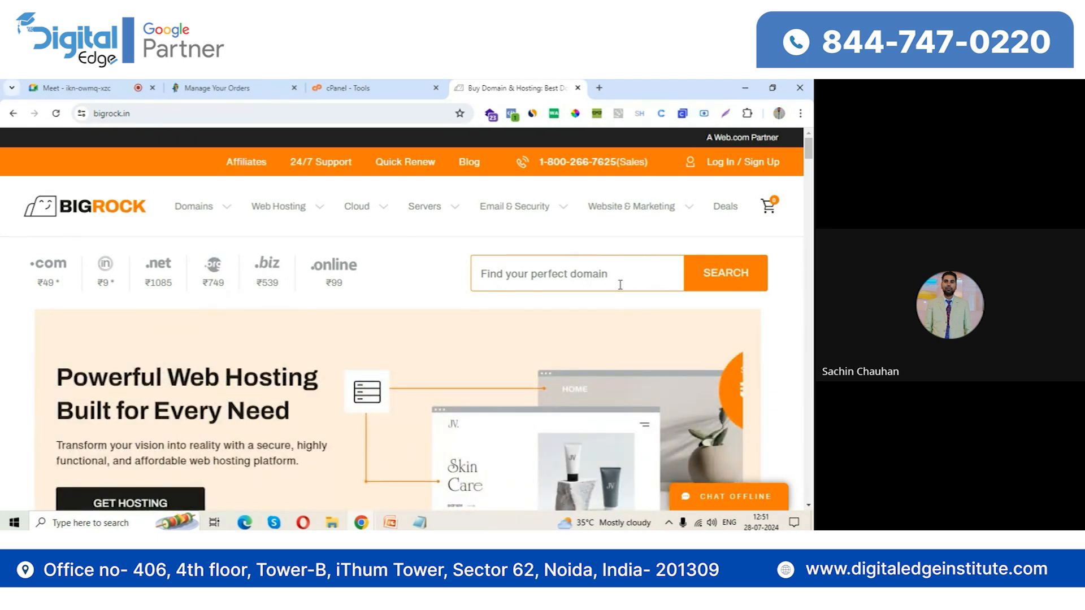
# Search for the domain name bollywood and review the availability and yearly prices of the suggested domains
pyautogui.click(599, 275)
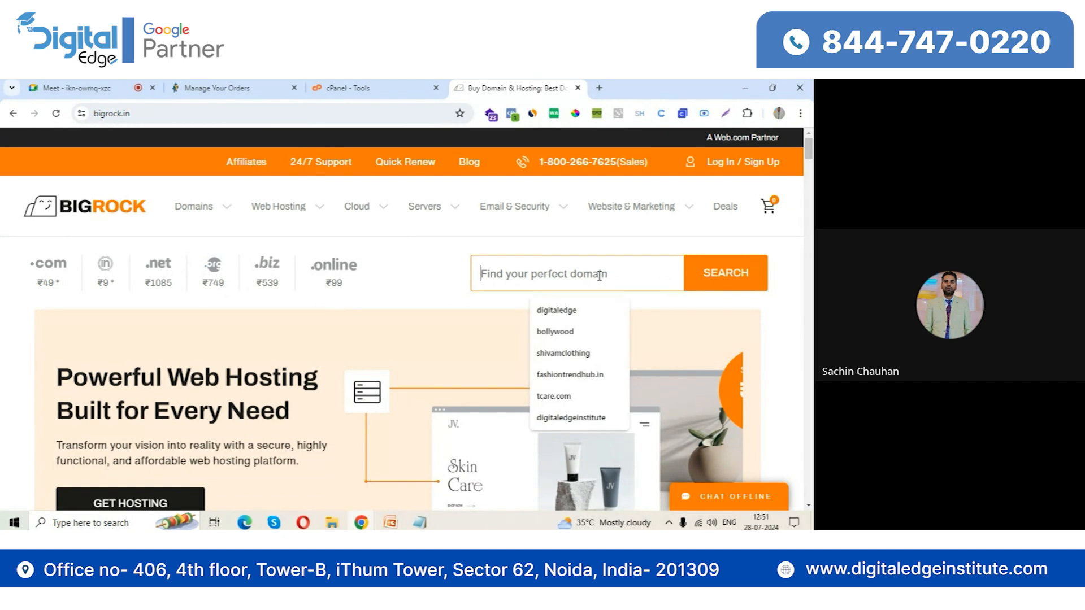
pyautogui.write('bollywood')
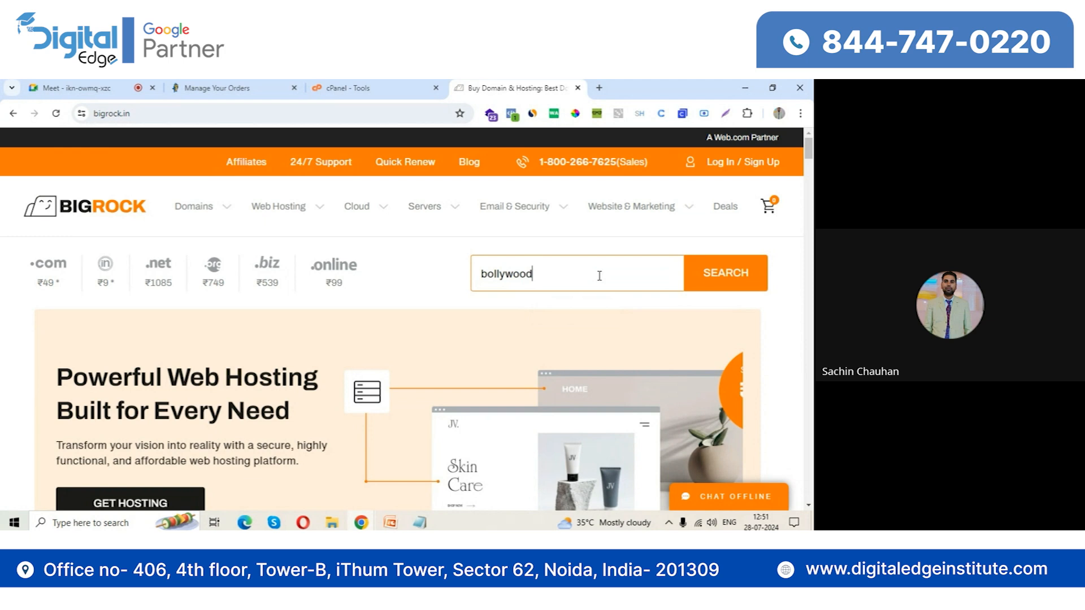
pyautogui.click(718, 282)
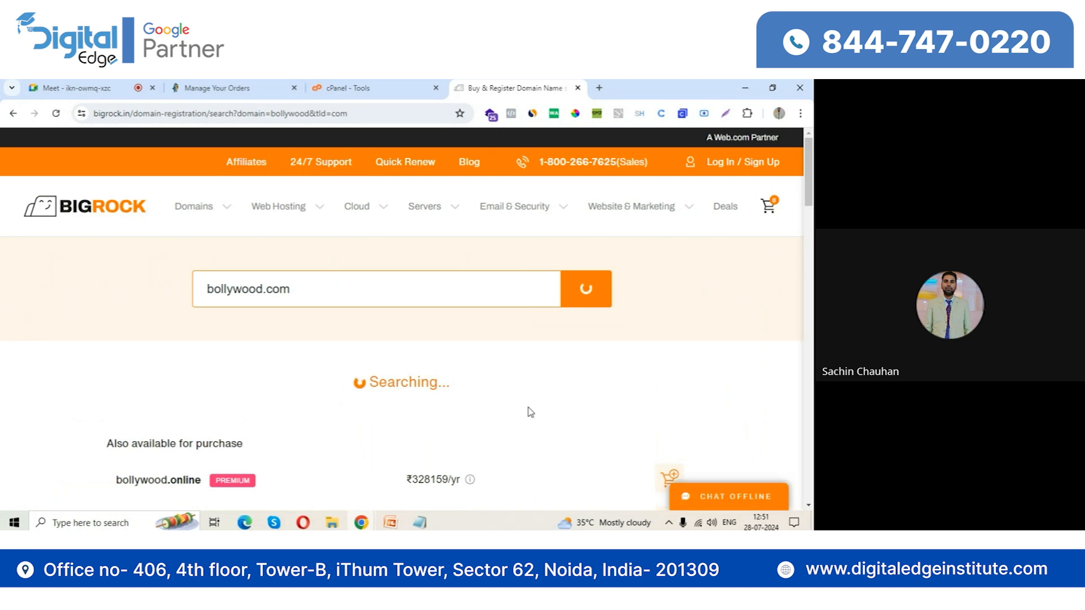
pyautogui.scroll(-1, 474, 398)
pyautogui.scroll(-1, 471, 395)
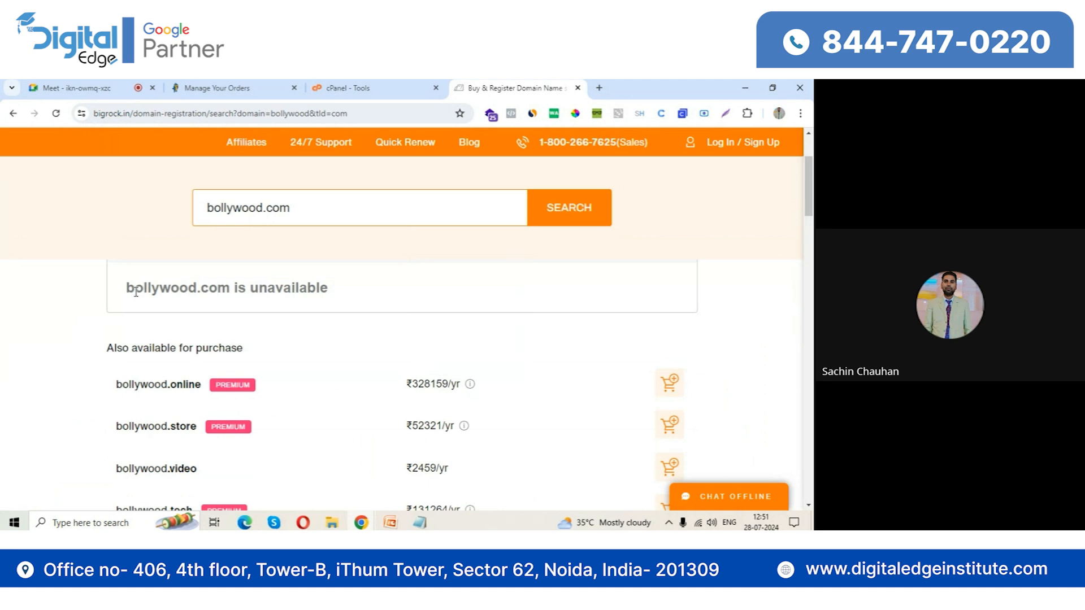
pyautogui.scroll(-2, 310, 407)
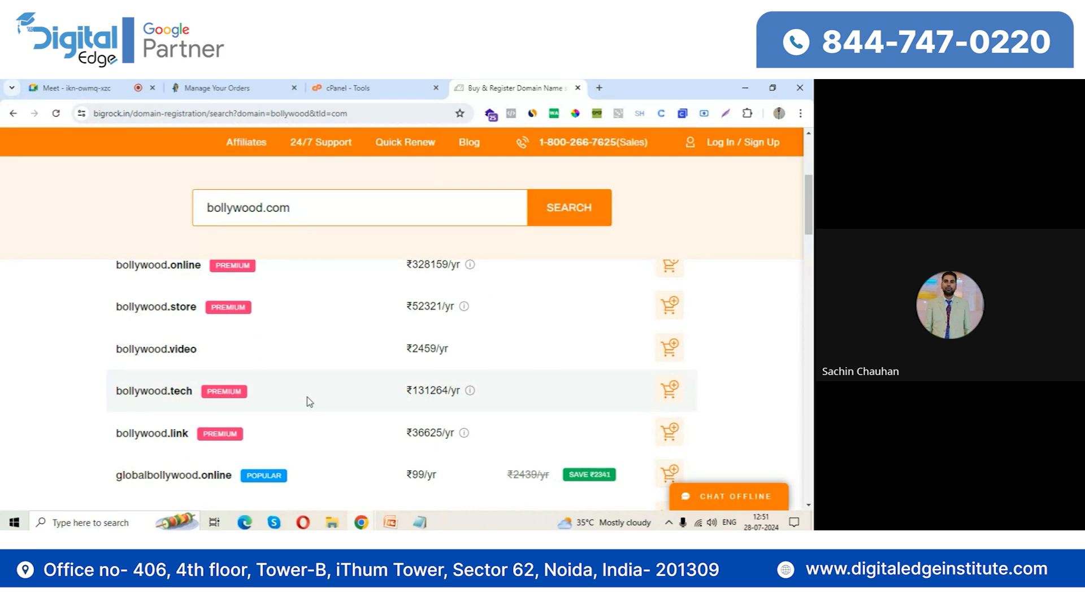
pyautogui.scroll(-3, 309, 401)
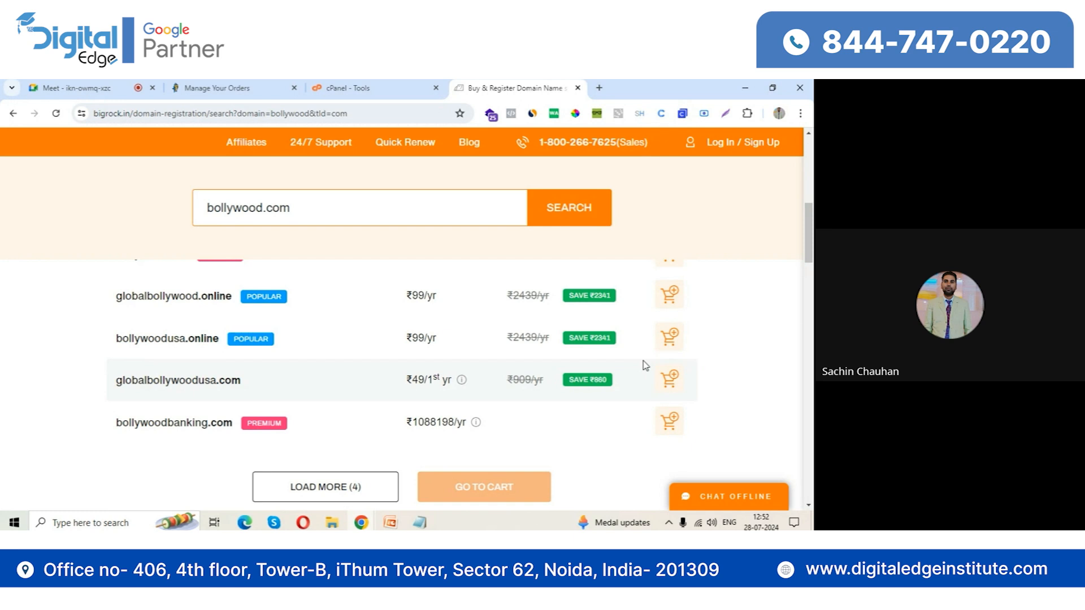
# Open the Linux shared web hosting page and view its Starter, Advanced, Pro and Ultimate plan prices
pyautogui.scroll(10, 201, 395)
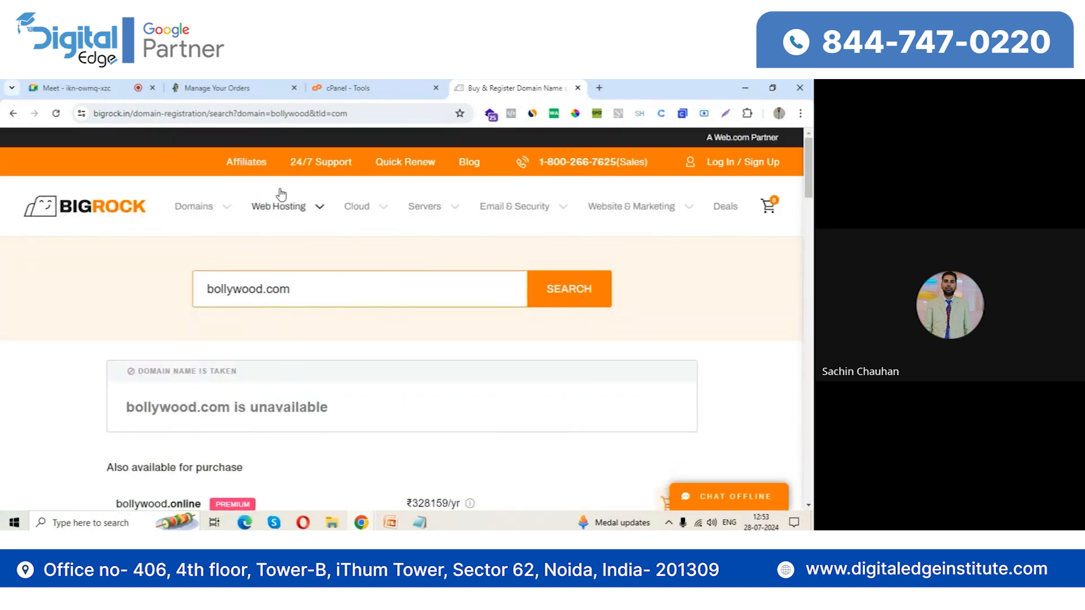
pyautogui.moveTo(291, 213)
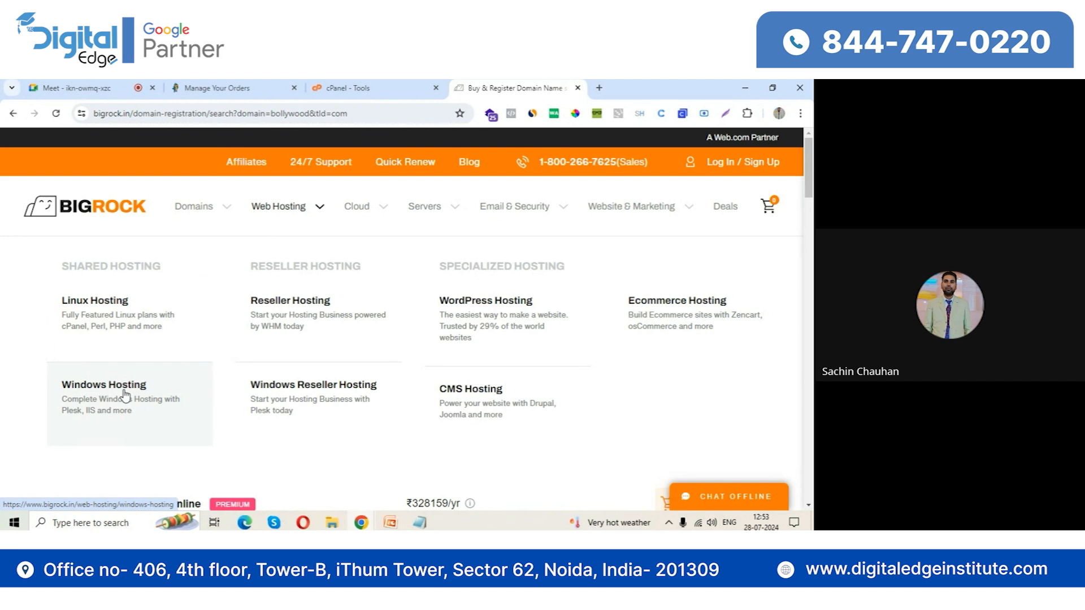
pyautogui.click(119, 330)
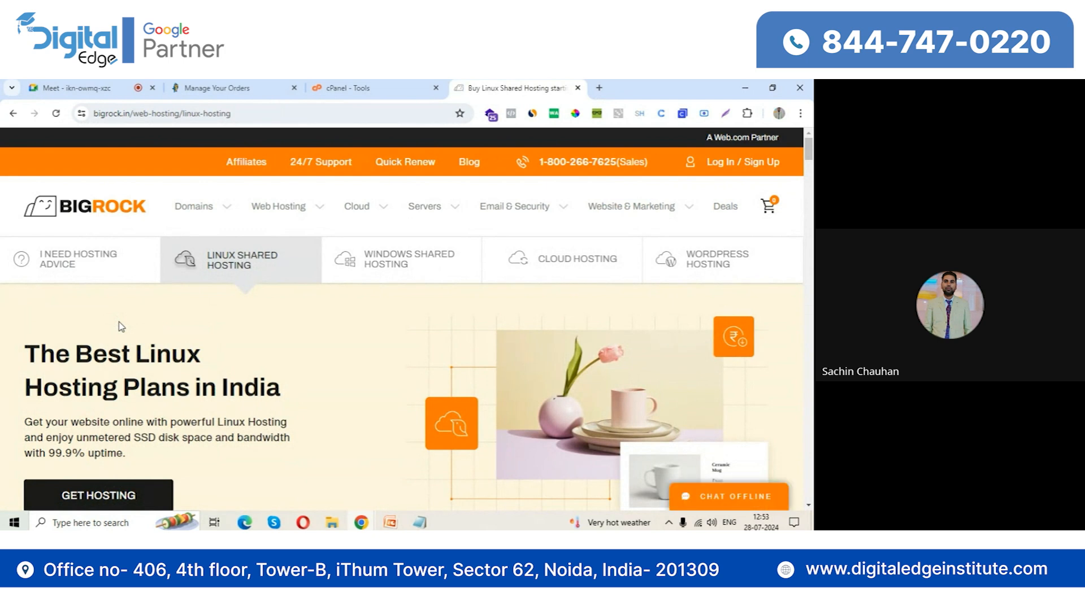
pyautogui.scroll(-8, 294, 347)
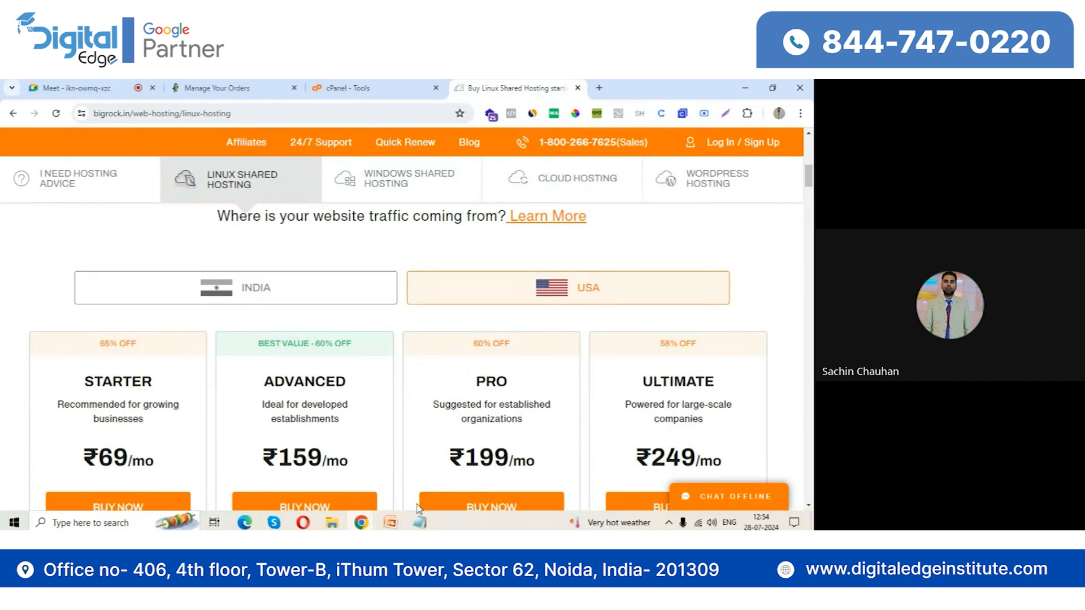
# Switch to Notepad and write abc.com with "Hosting- 1k" below it, separated by a blank line
pyautogui.click(419, 521)
pyautogui.write('abc.com')
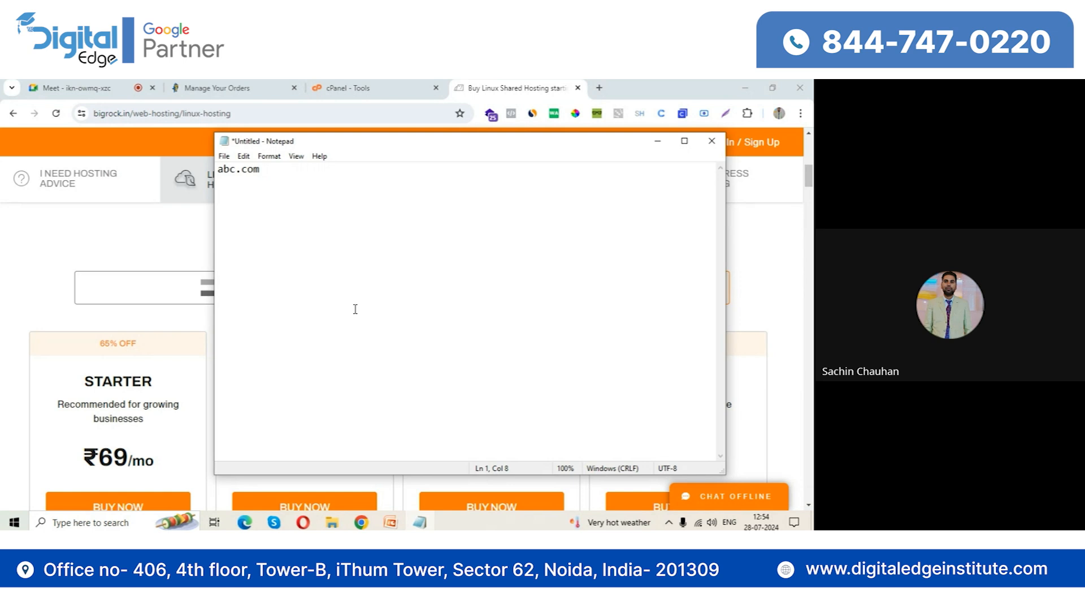
pyautogui.press('Return')
pyautogui.press('Return')
pyautogui.write('Hosting- 1k')
# Add the entry "xyz.com- 500" three lines further down, below the hosting note
pyautogui.press('Return')
pyautogui.press('Return')
pyautogui.press('Return')
pyautogui.press('Return')
pyautogui.write('xyz.com')
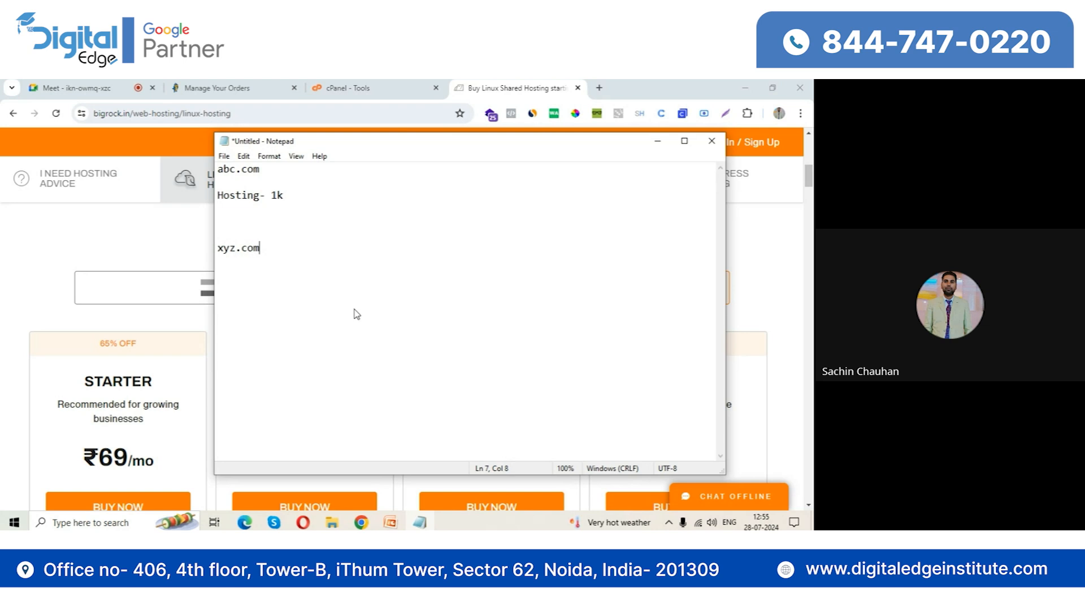
pyautogui.write('- 500')
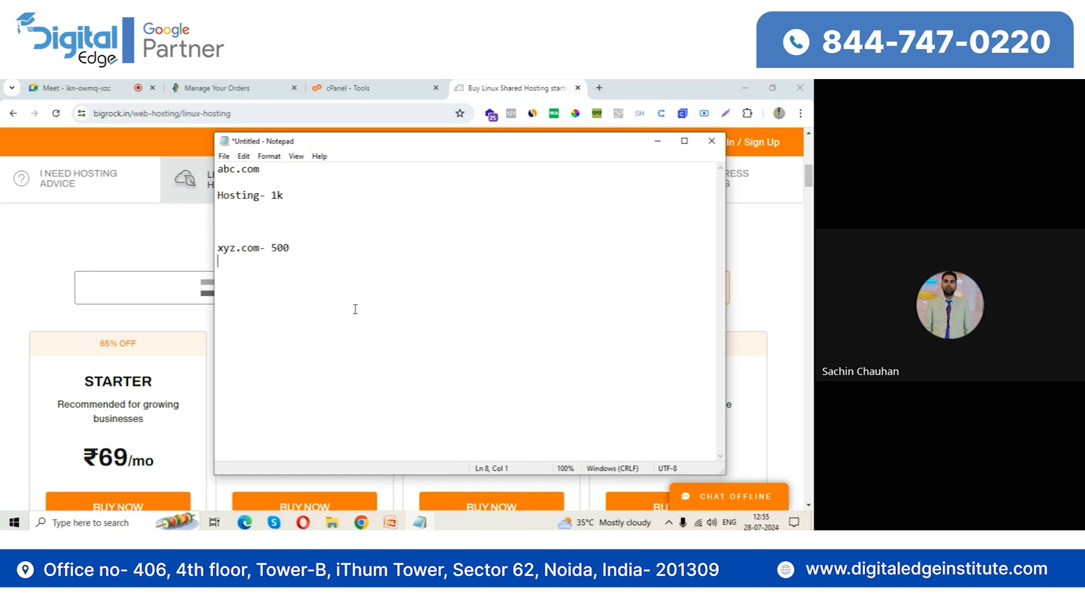
# Return to Chrome to compare the Linux hosting plans' features, and switch to the PowerPoint presentation on website types
pyautogui.click(115, 328)
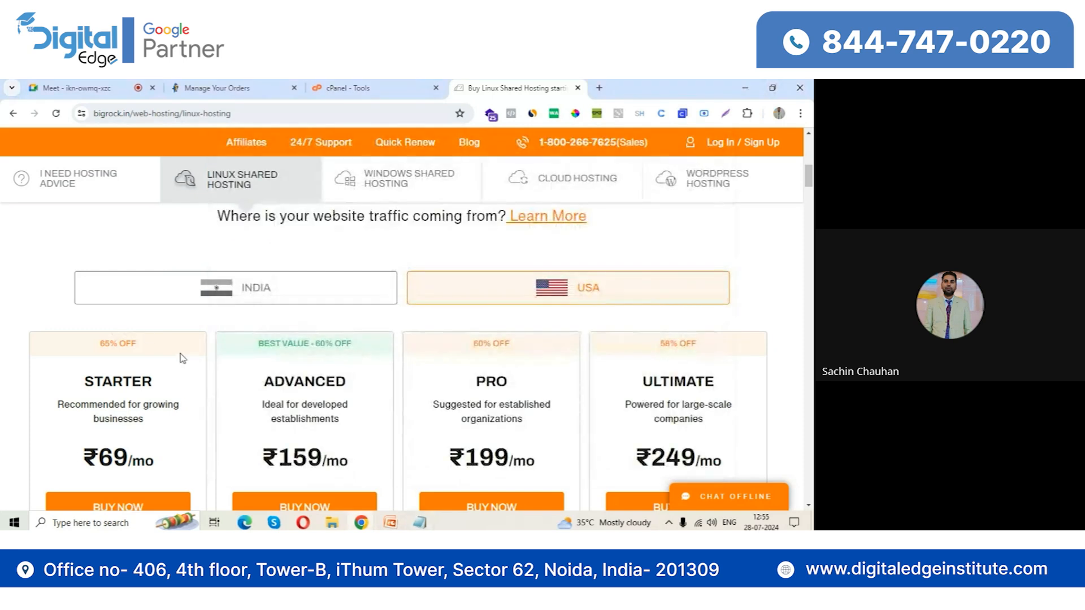
pyautogui.scroll(-4, 133, 363)
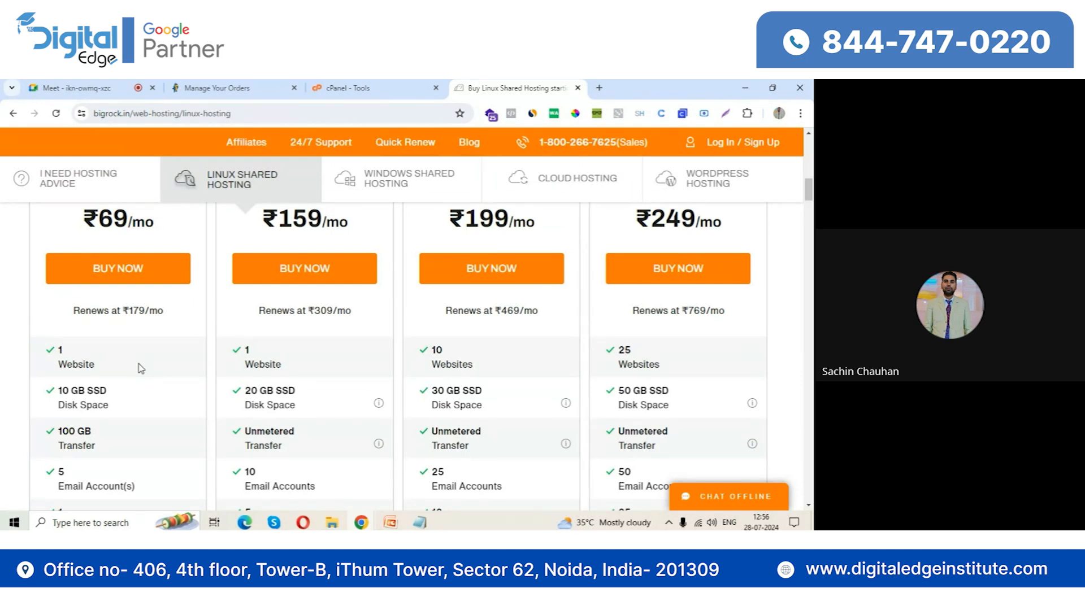
pyautogui.click(391, 521)
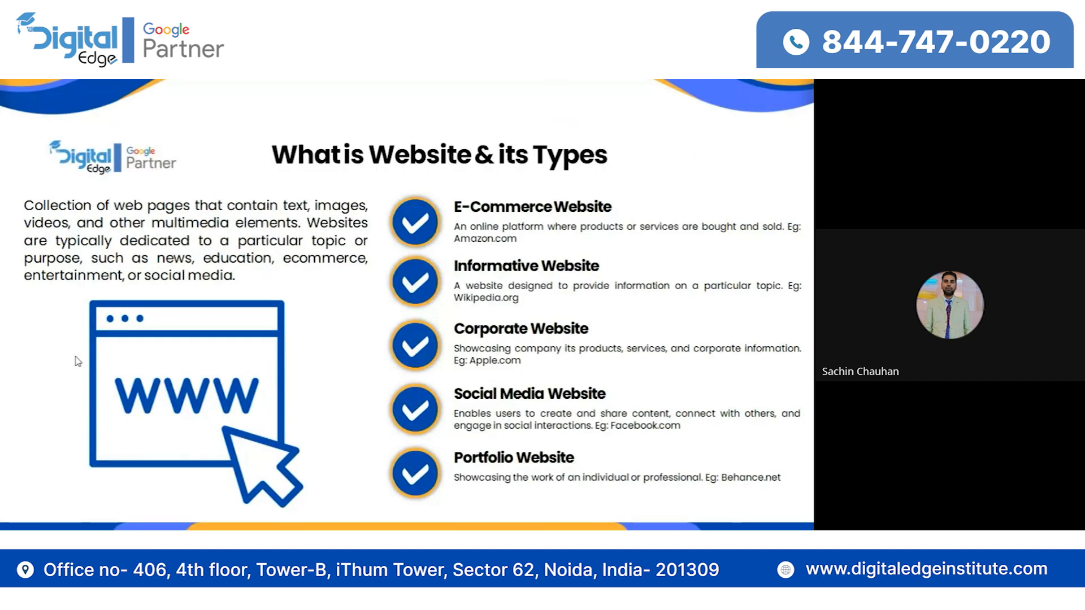
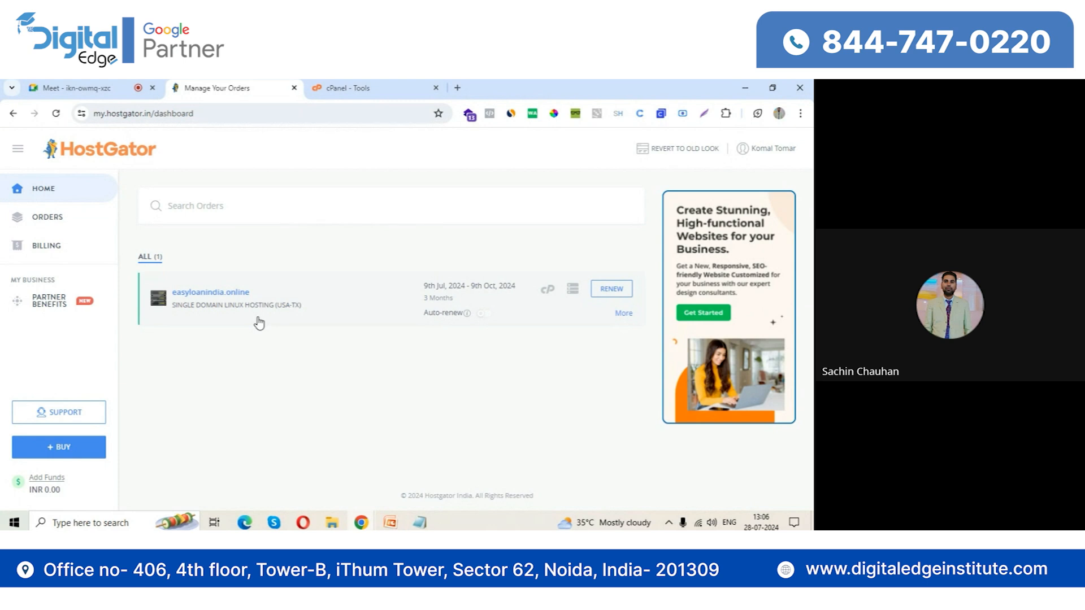
# Open cPanel for the easyloanindia.online hosting order and launch WordPress Manager by Softaculous from its Software tools
pyautogui.click(548, 291)
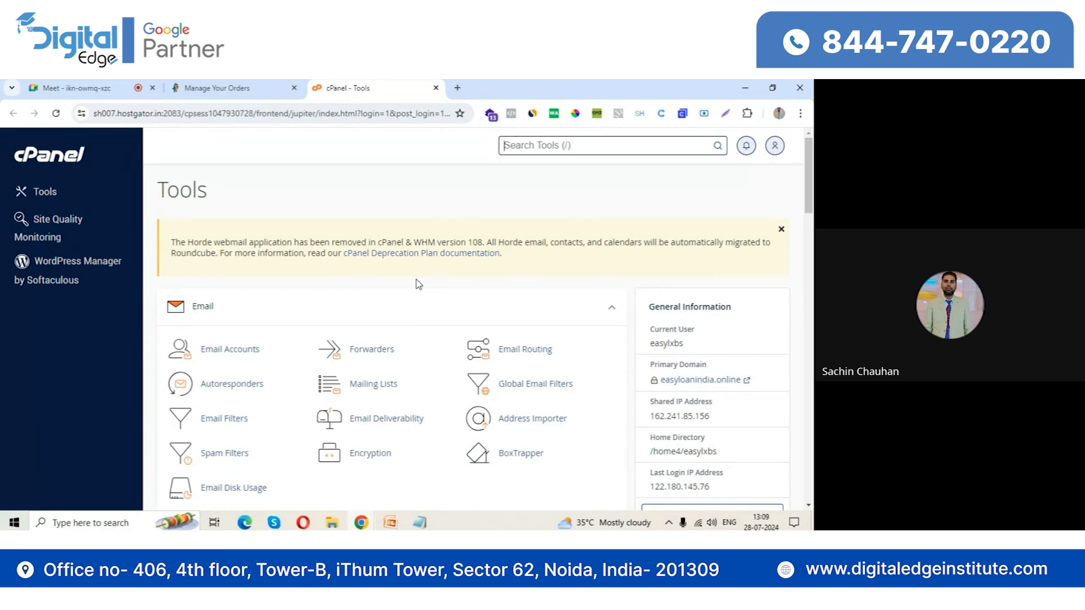
pyautogui.scroll(-2, 418, 283)
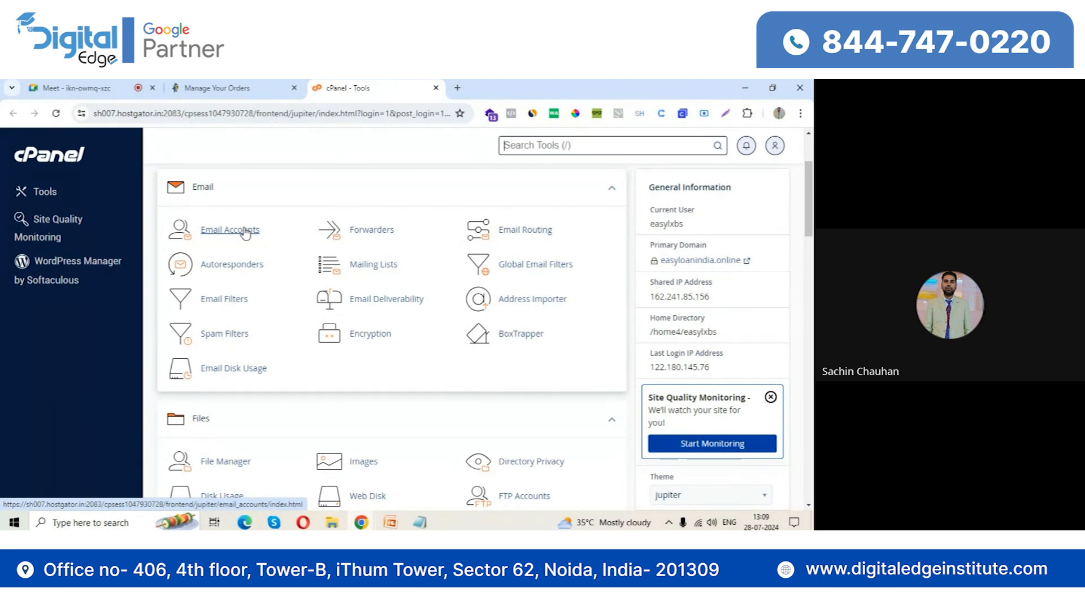
pyautogui.scroll(-10, 404, 388)
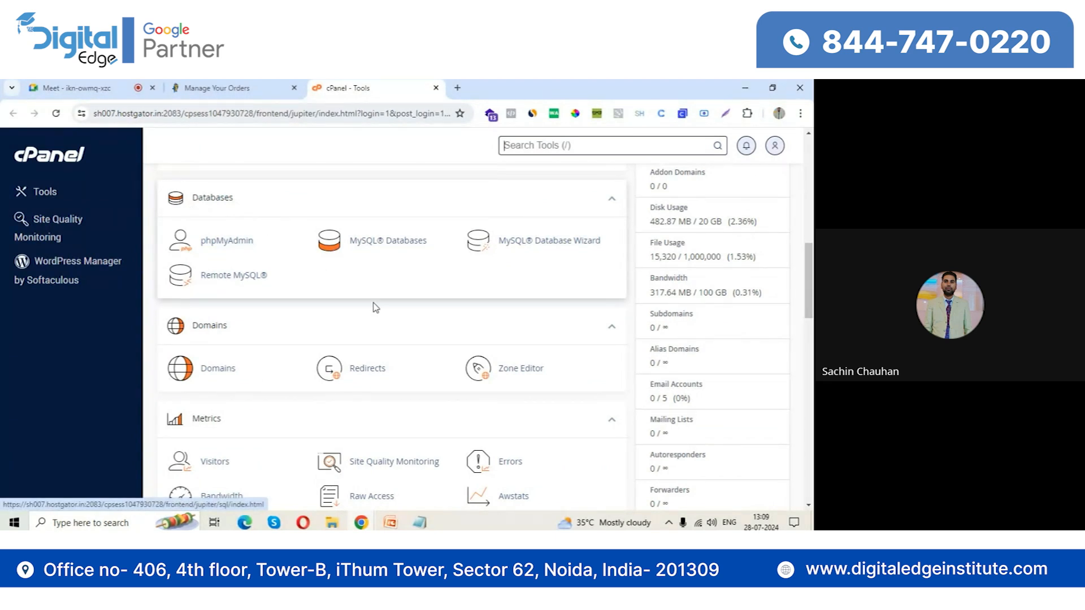
pyautogui.scroll(-10, 382, 313)
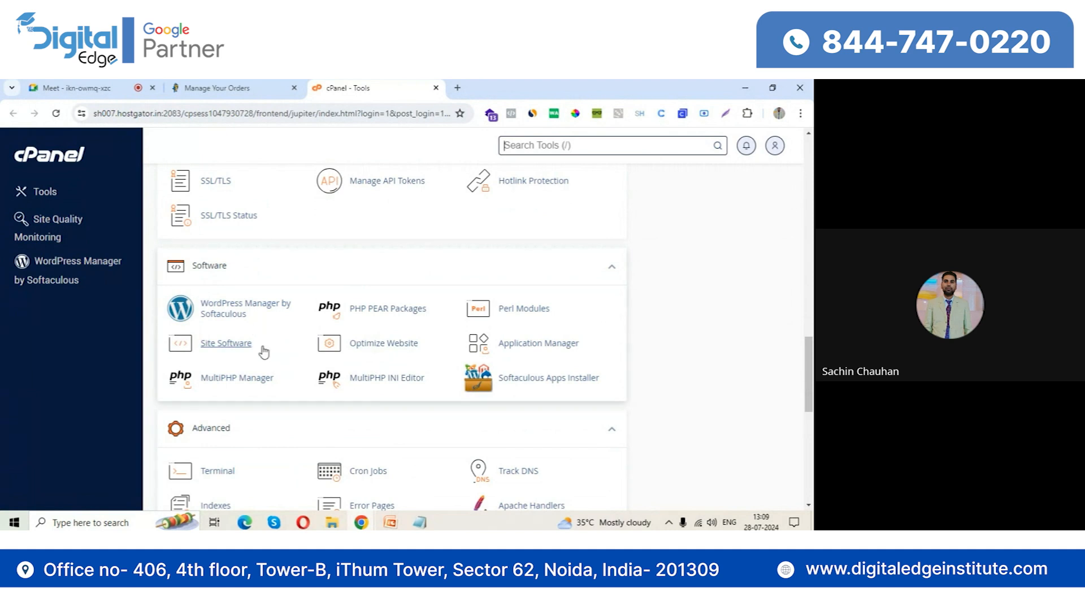
pyautogui.click(232, 308)
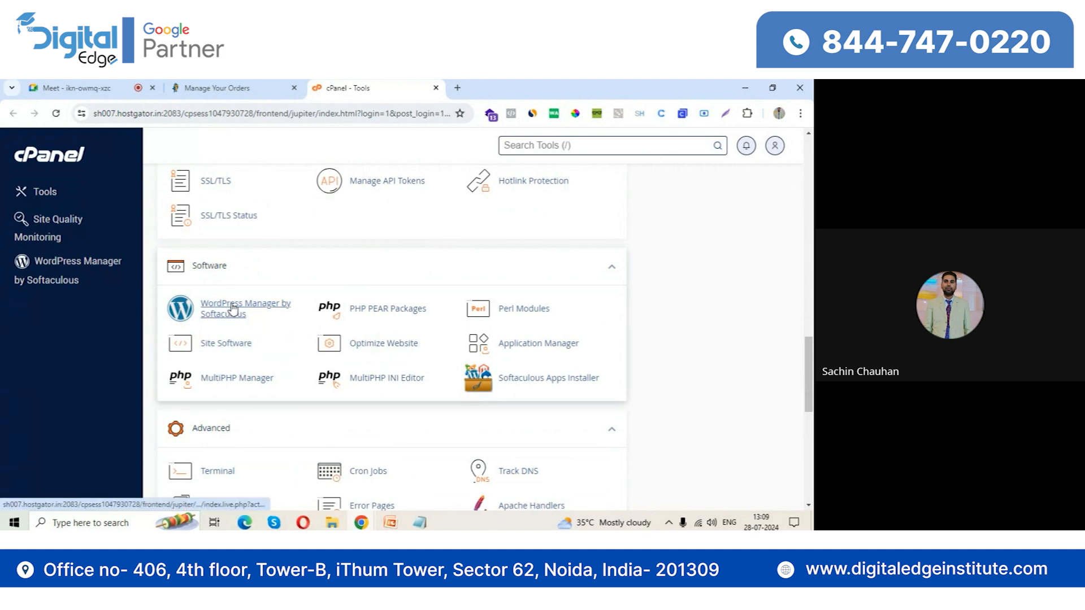
pyautogui.click(492, 84)
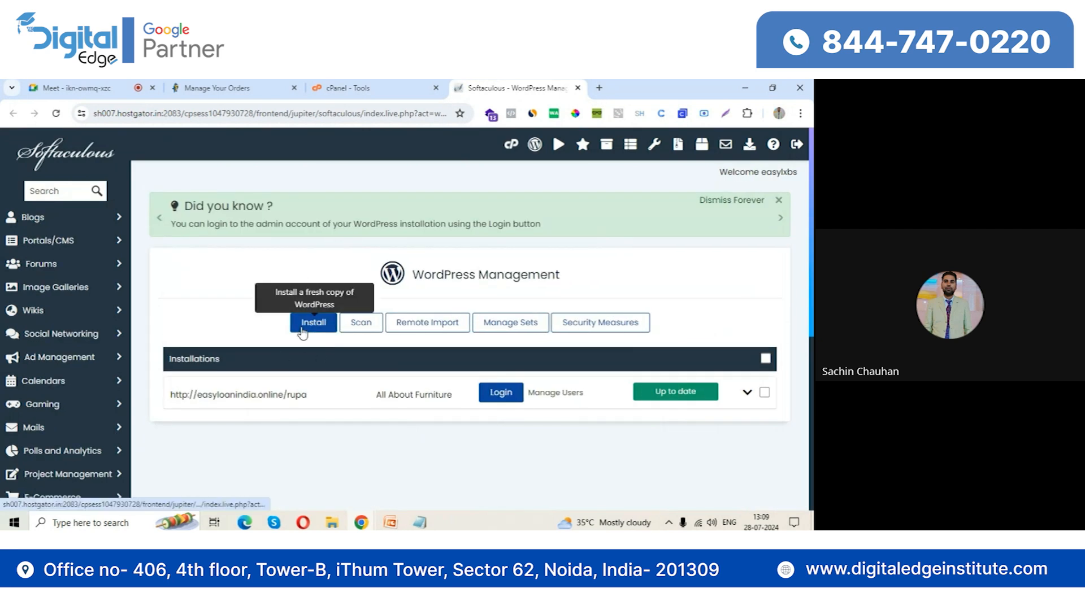
# Start a new WordPress installation on easyloanindia.online and set its installation directory to demo
pyautogui.click(302, 333)
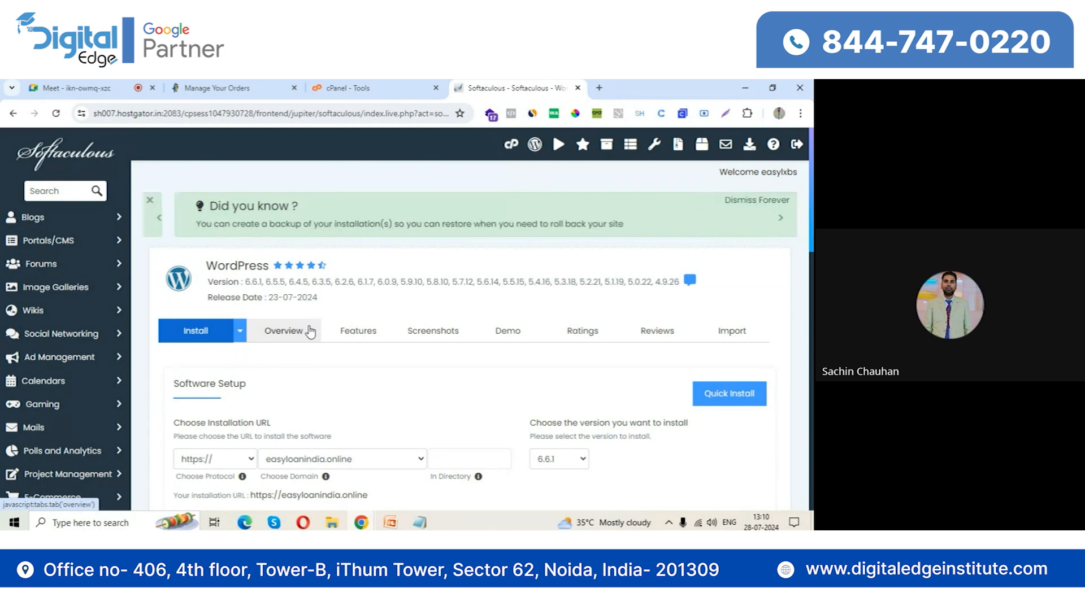
pyautogui.scroll(-2, 395, 430)
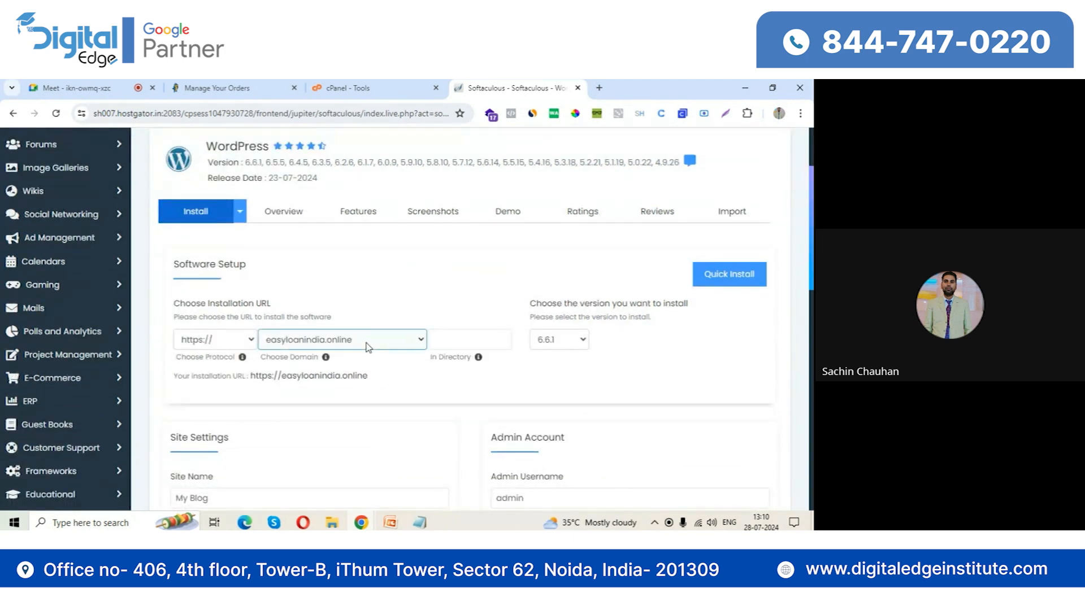
pyautogui.click(472, 340)
pyautogui.write('demo')
pyautogui.click(492, 370)
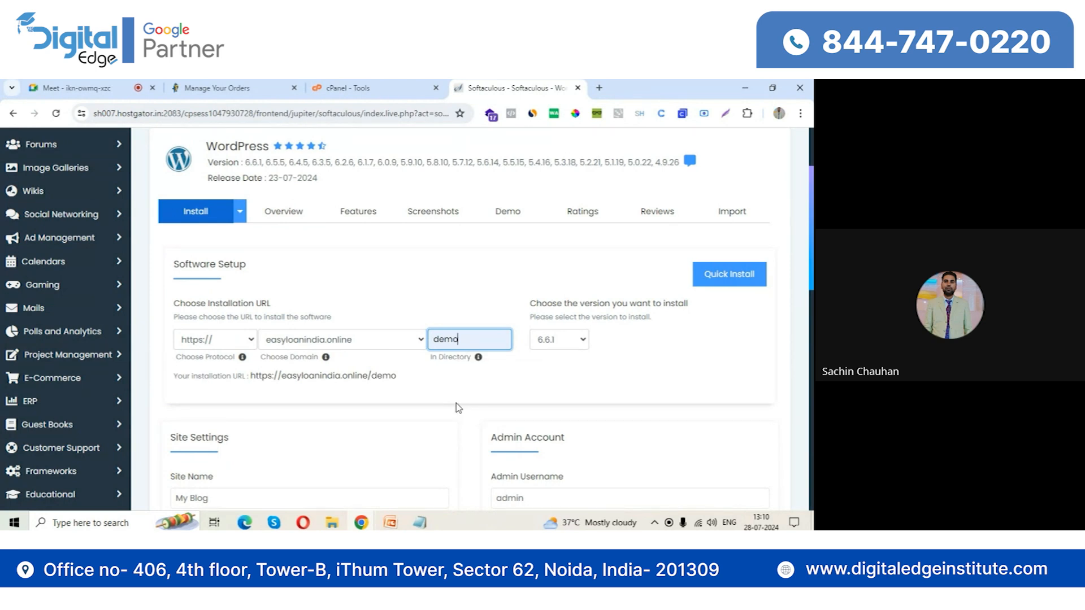
pyautogui.click(454, 399)
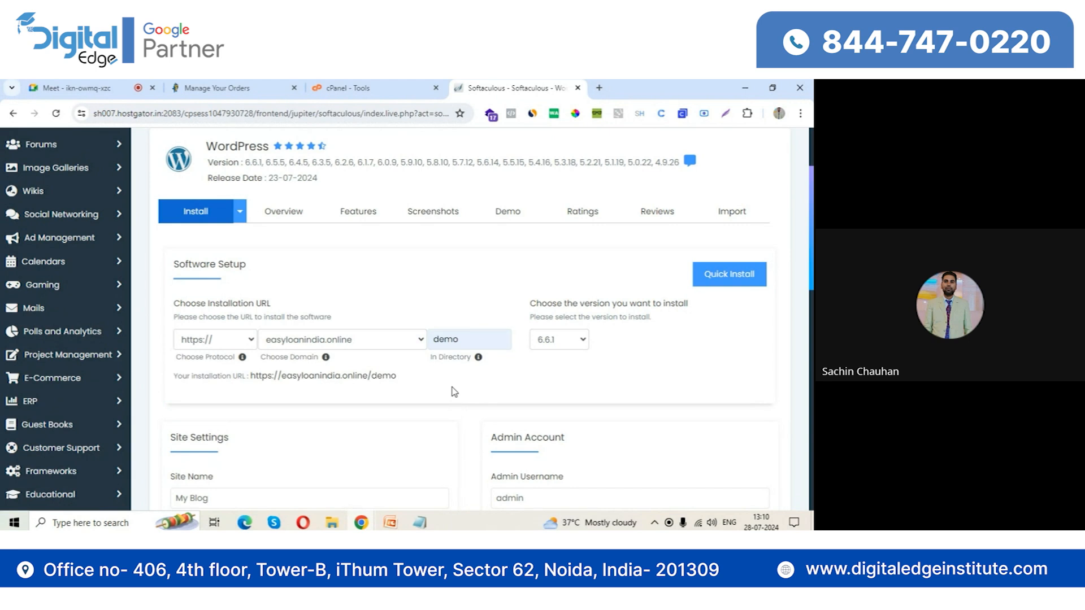
# Replace the generated admin password in the installation's Admin Account settings with a custom password
pyautogui.scroll(-2, 451, 378)
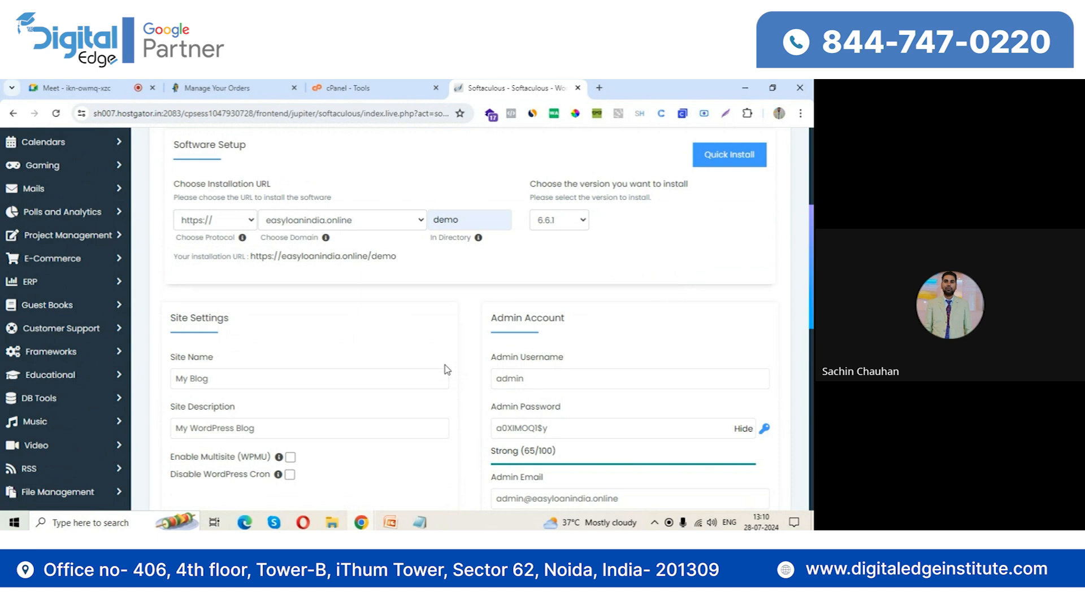
pyautogui.scroll(-1, 447, 368)
pyautogui.click(445, 363)
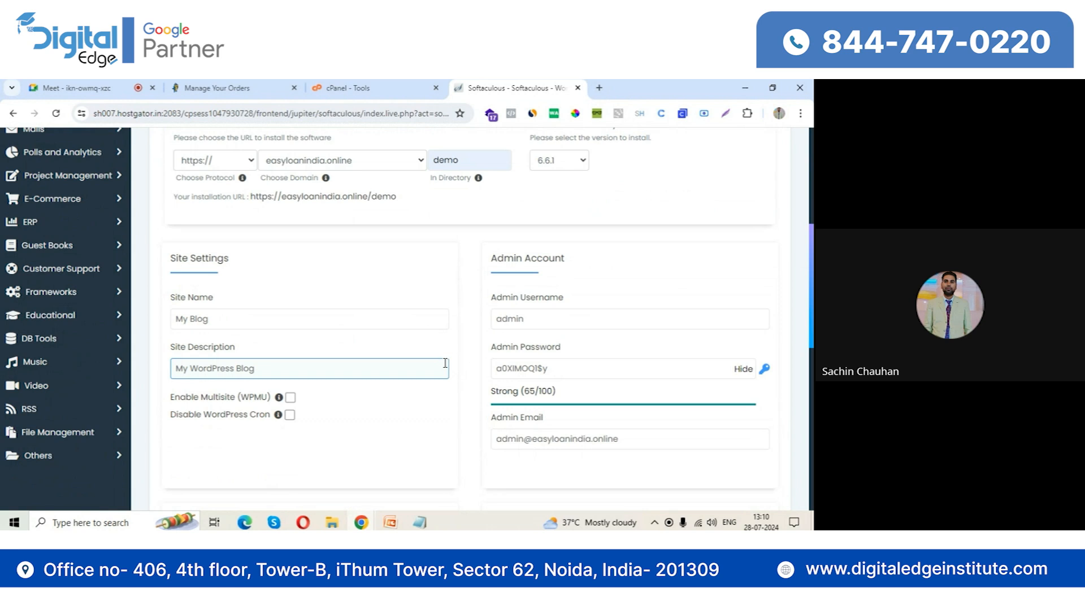
pyautogui.click(577, 318)
pyautogui.moveTo(549, 368); pyautogui.dragTo(474, 358)
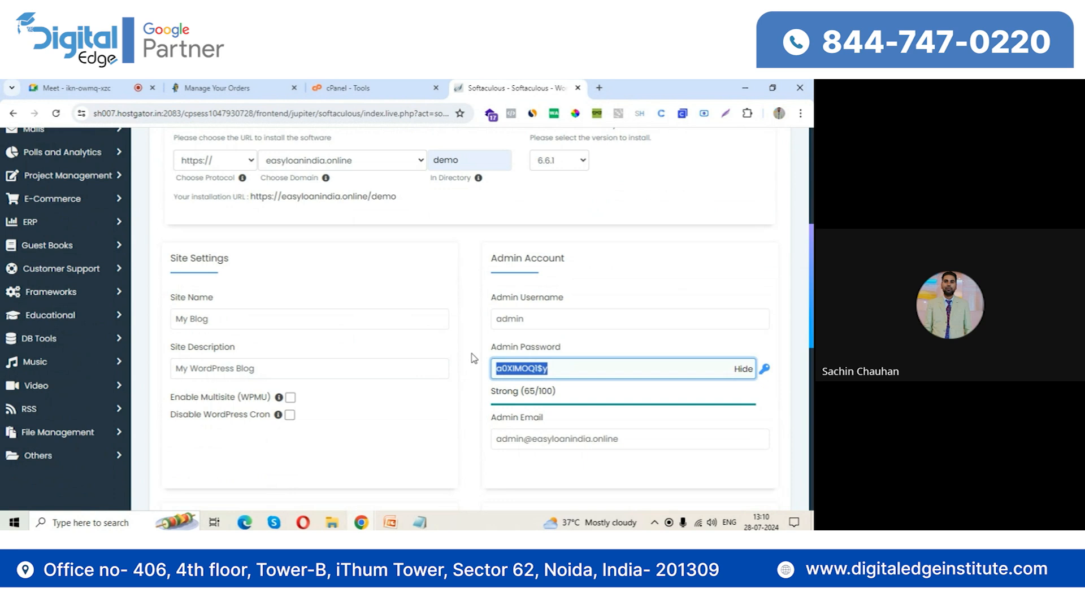
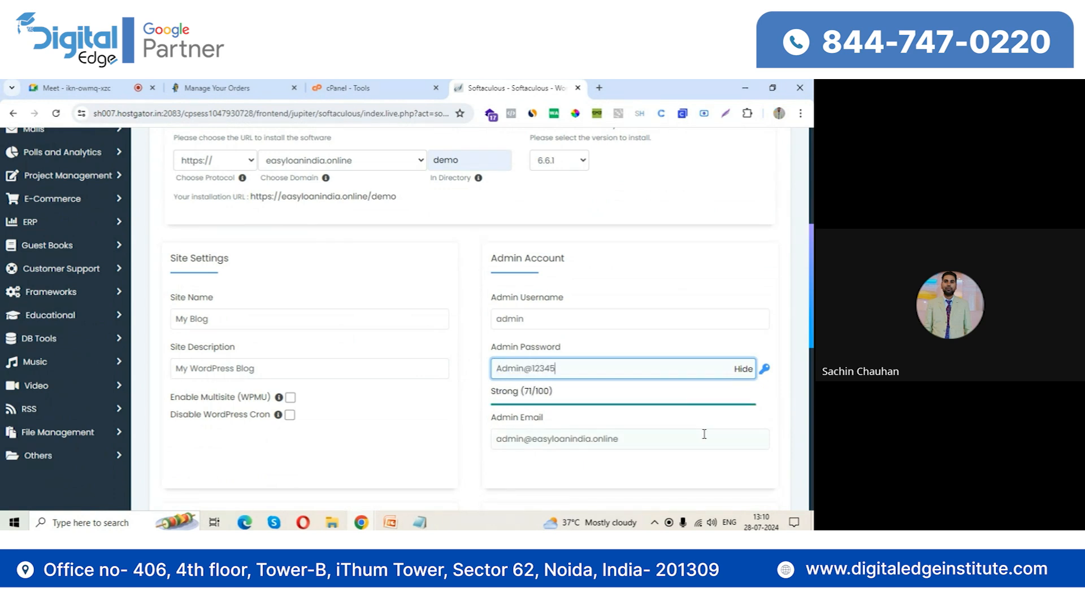
# Fill in the administrator's e-mail address for the admin account and install WordPress
pyautogui.moveTo(656, 438); pyautogui.dragTo(484, 447)
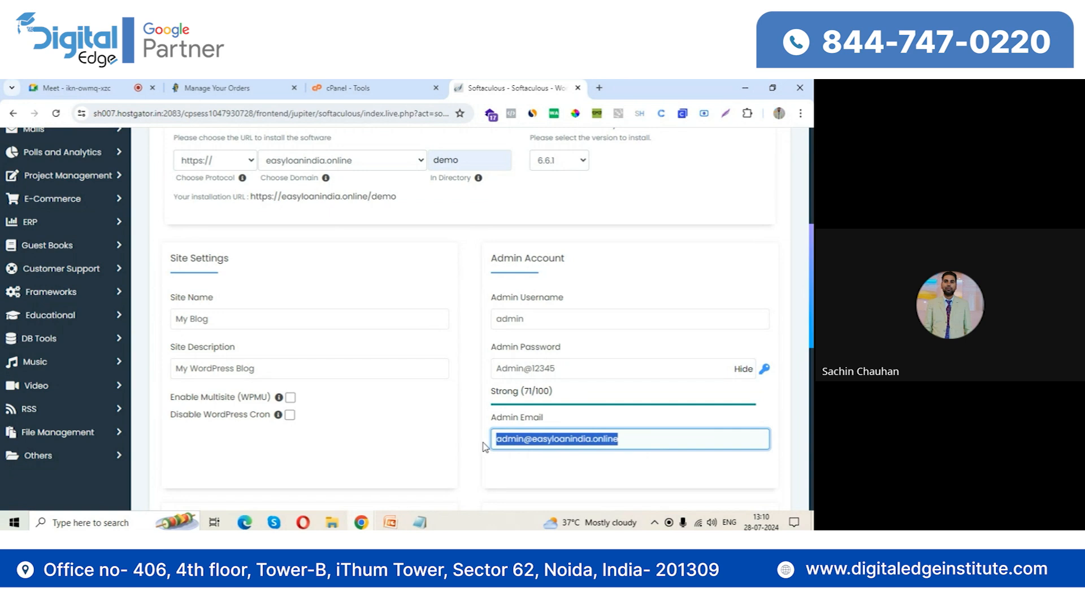
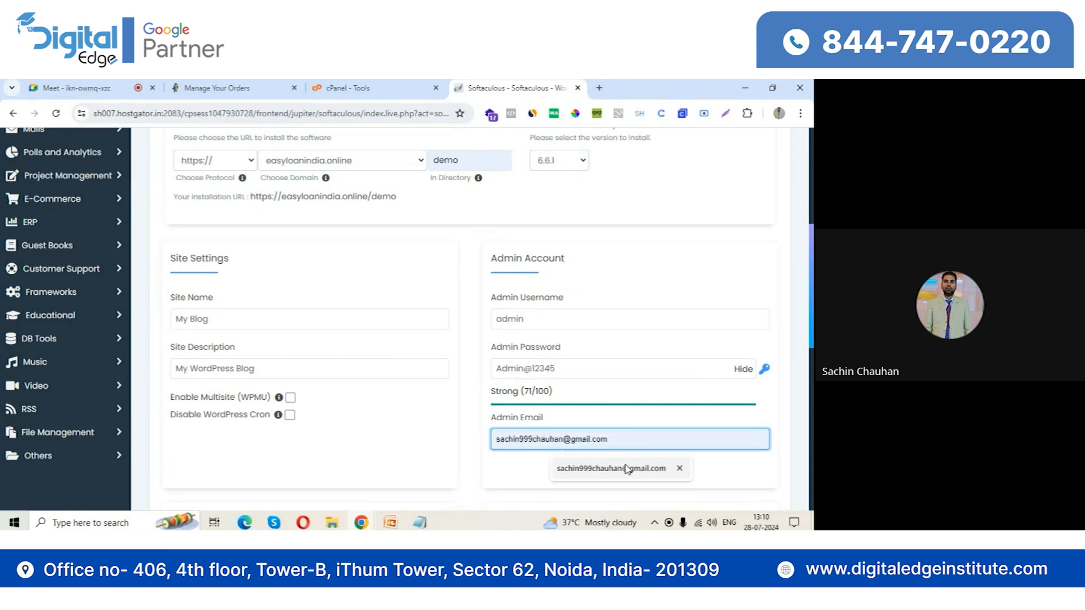
pyautogui.click(626, 468)
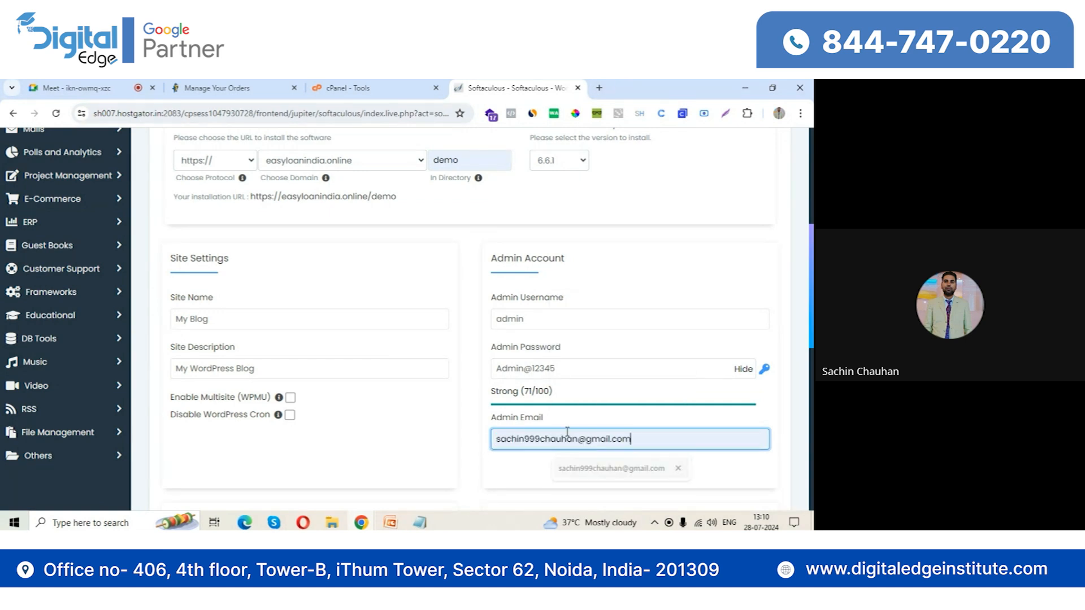
pyautogui.scroll(-5, 466, 430)
pyautogui.scroll(-3, 466, 430)
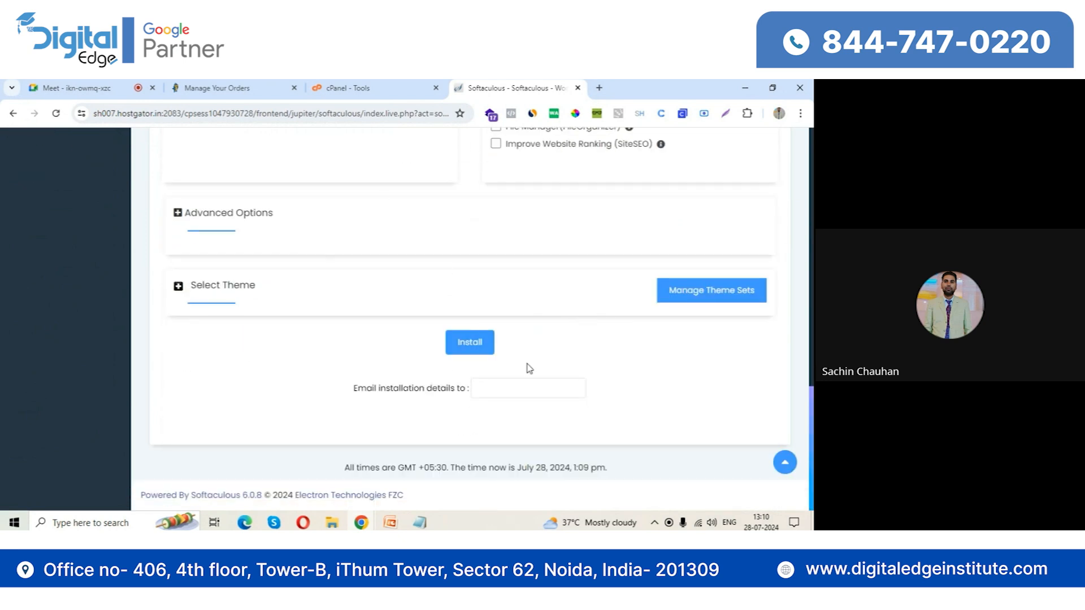
pyautogui.click(465, 343)
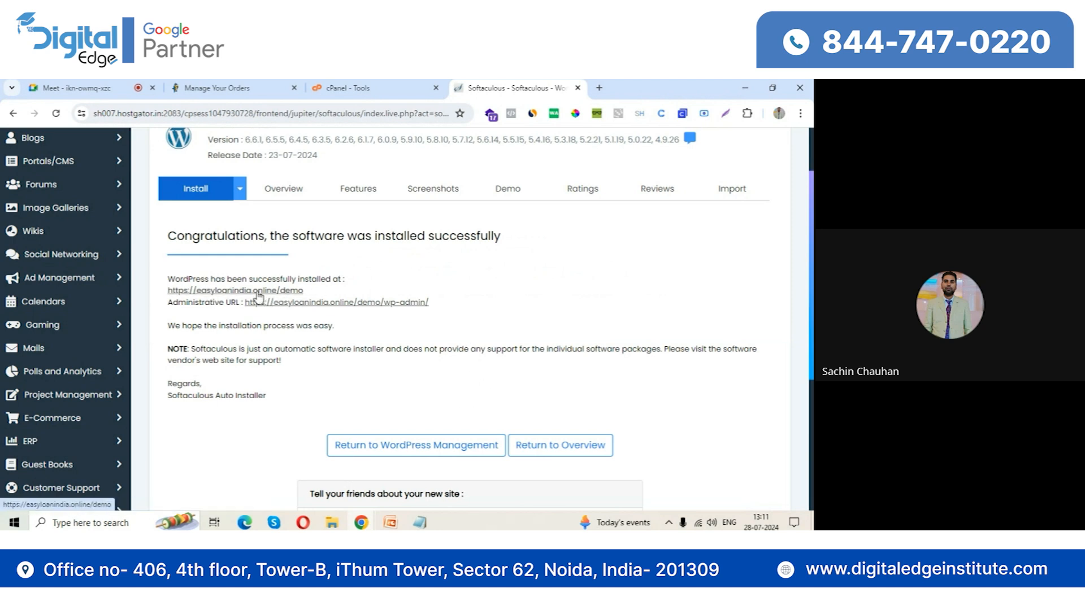
# Open the newly installed site at easyloanindia.online/demo and look through its home page
pyautogui.click(202, 293)
pyautogui.click(588, 86)
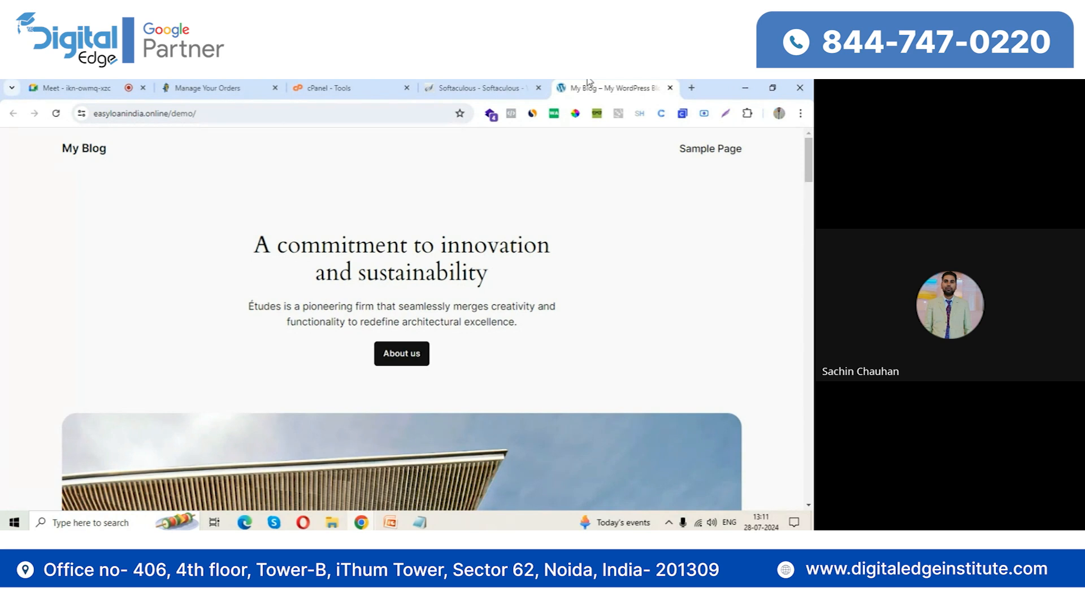
pyautogui.scroll(-10, 520, 300)
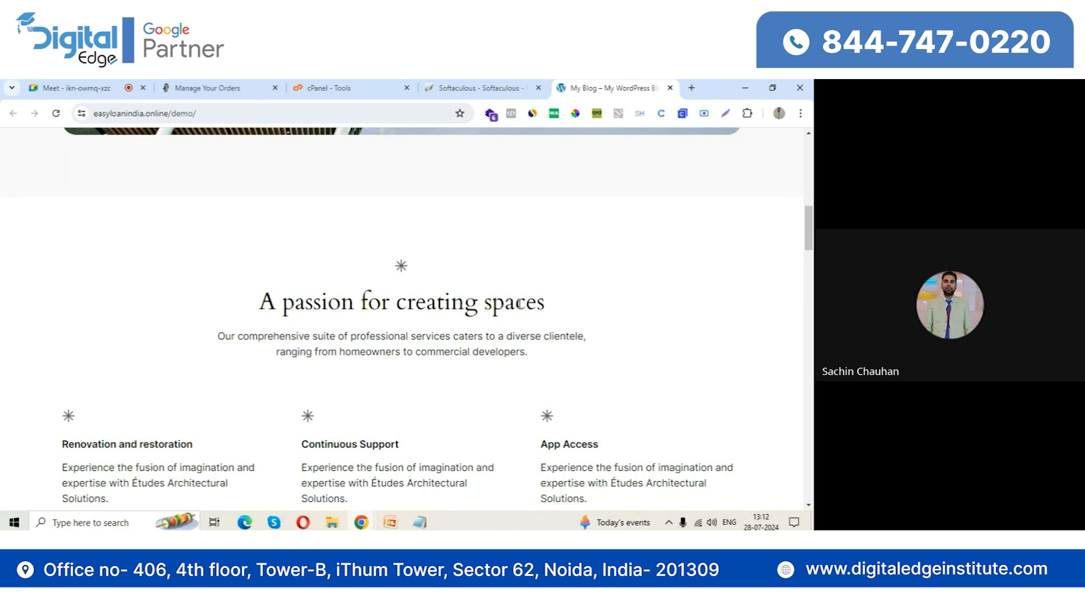
# Return to cPanel and reopen WordPress Manager to view its installations, closing the old Softaculous page and the demo site
pyautogui.click(539, 88)
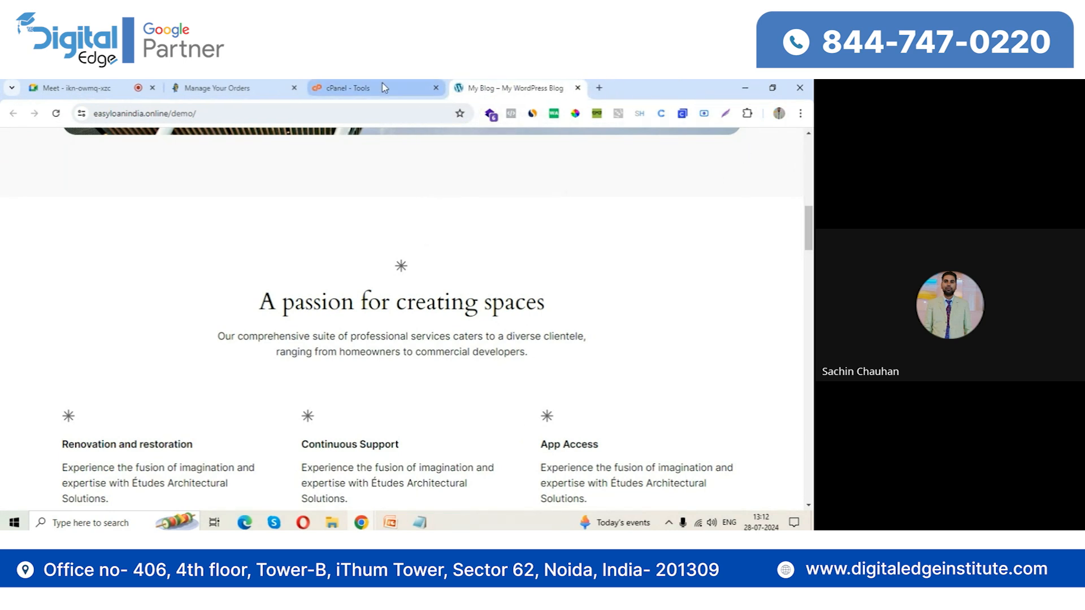
pyautogui.click(382, 87)
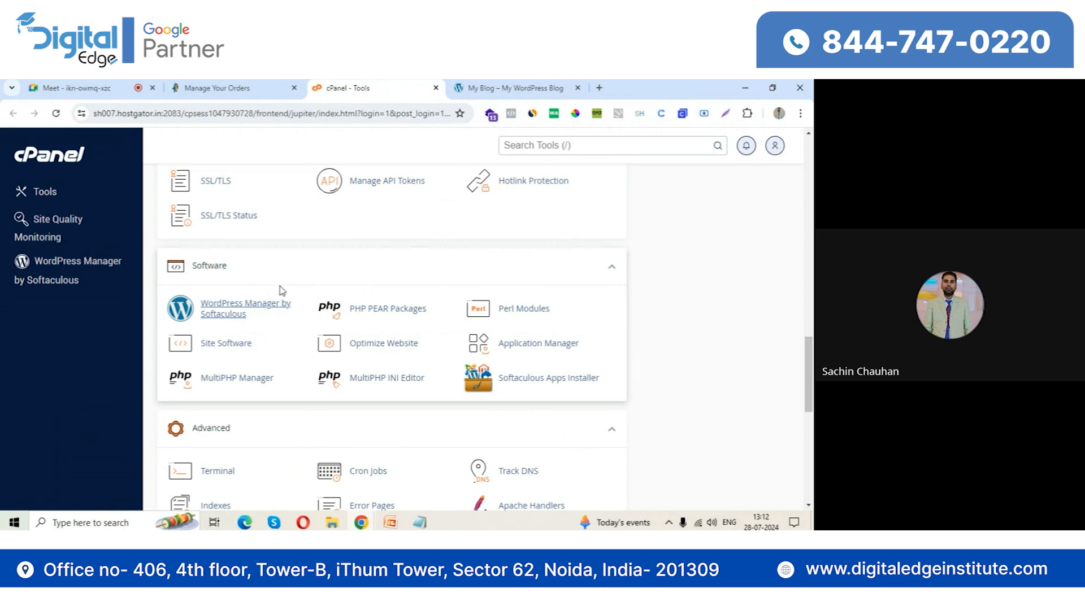
pyautogui.click(262, 305)
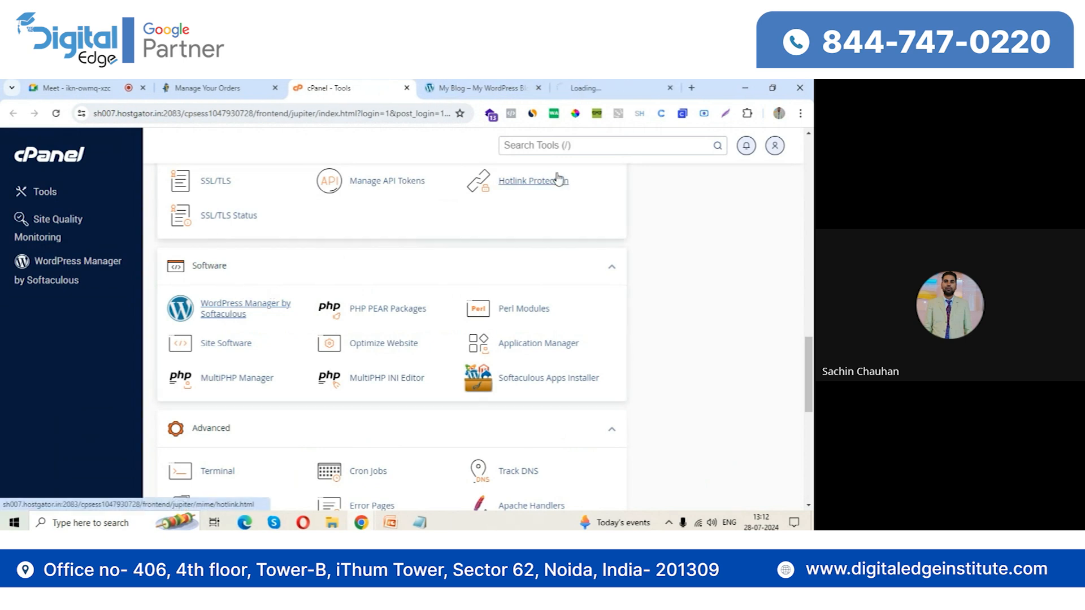
pyautogui.click(600, 88)
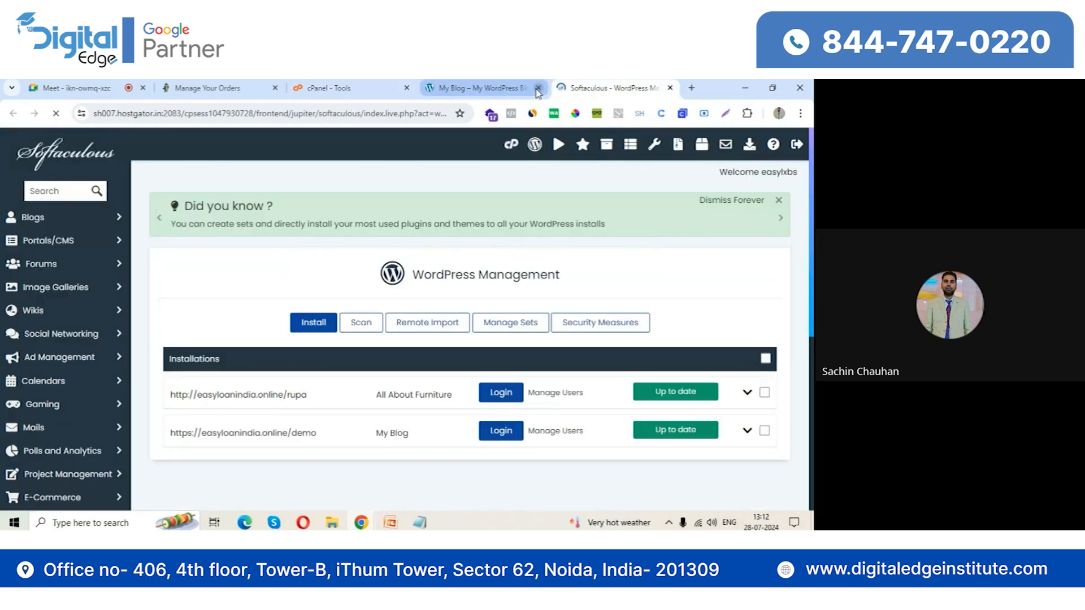
pyautogui.click(538, 88)
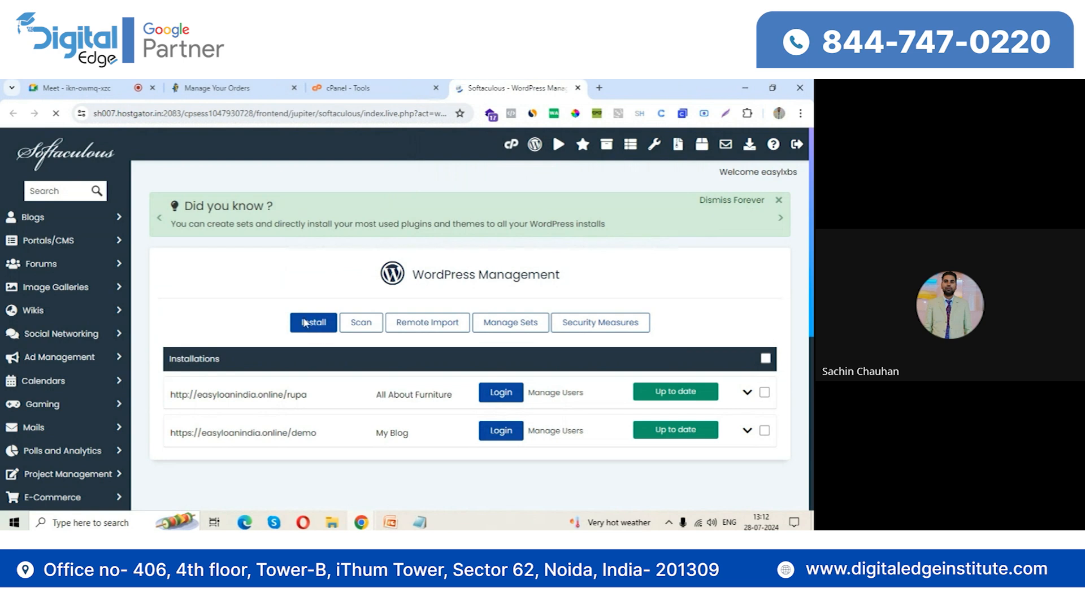
# Open the Softaculous Apps Installer from cPanel and bring up the current installations in the WordPress overview
pyautogui.click(361, 88)
pyautogui.click(504, 376)
pyautogui.click(539, 89)
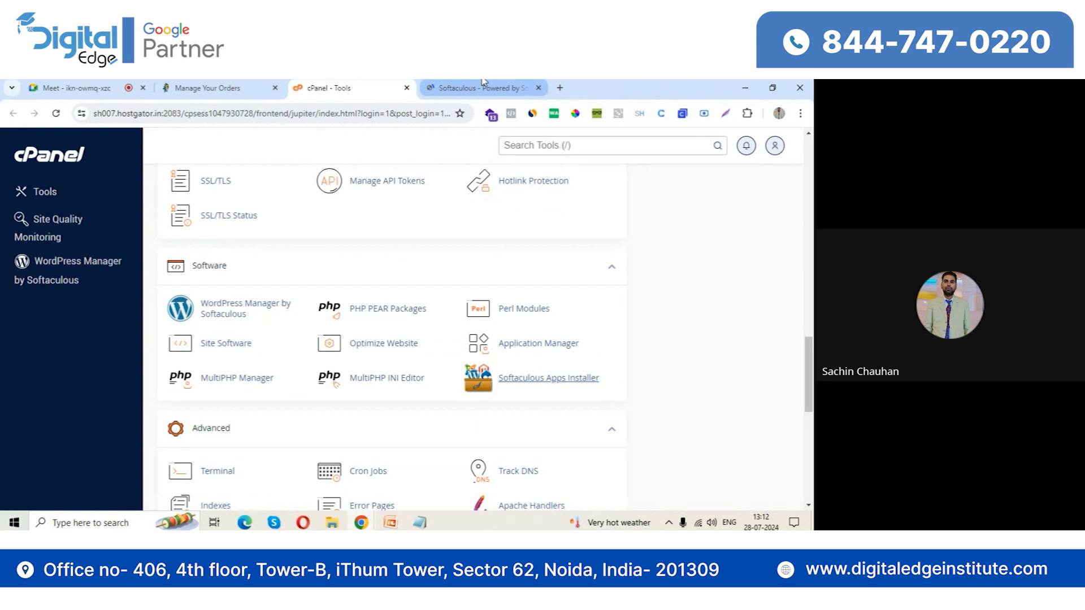
pyautogui.click(483, 86)
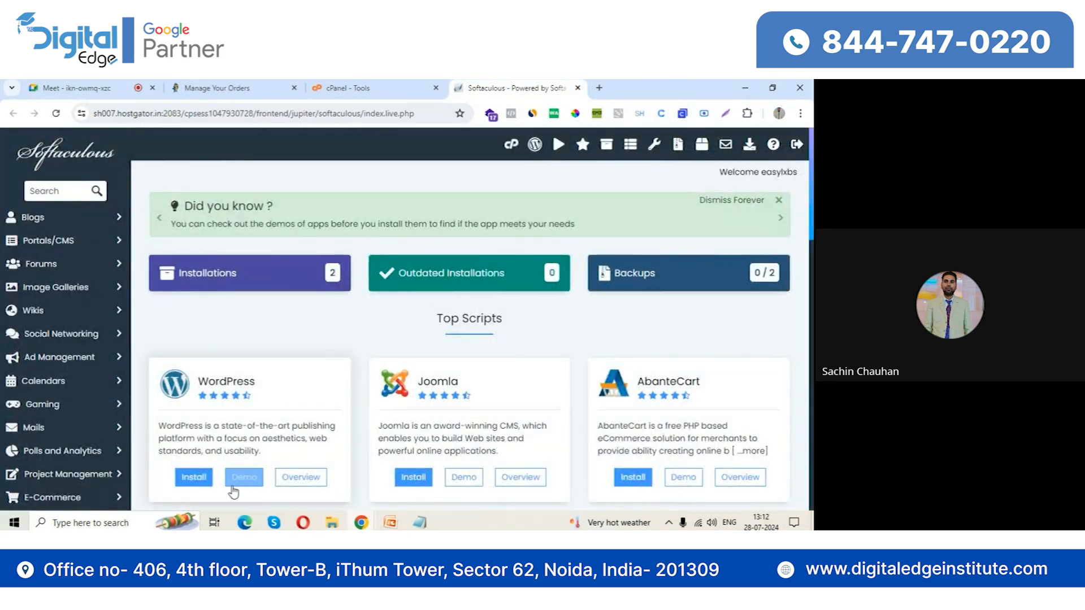
pyautogui.click(303, 479)
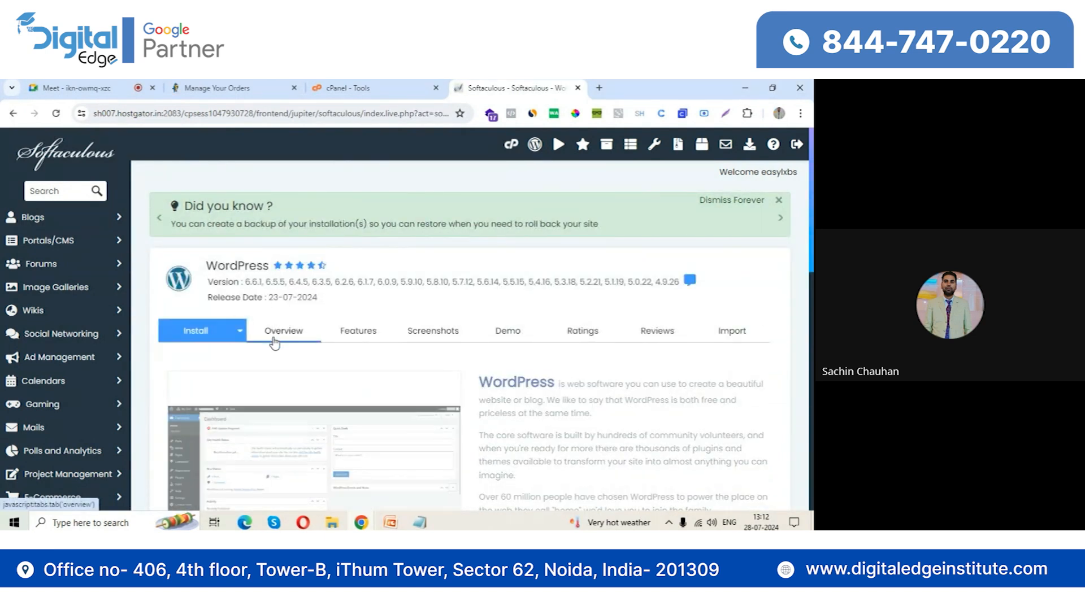
pyautogui.scroll(-5, 373, 380)
pyautogui.scroll(-4, 373, 381)
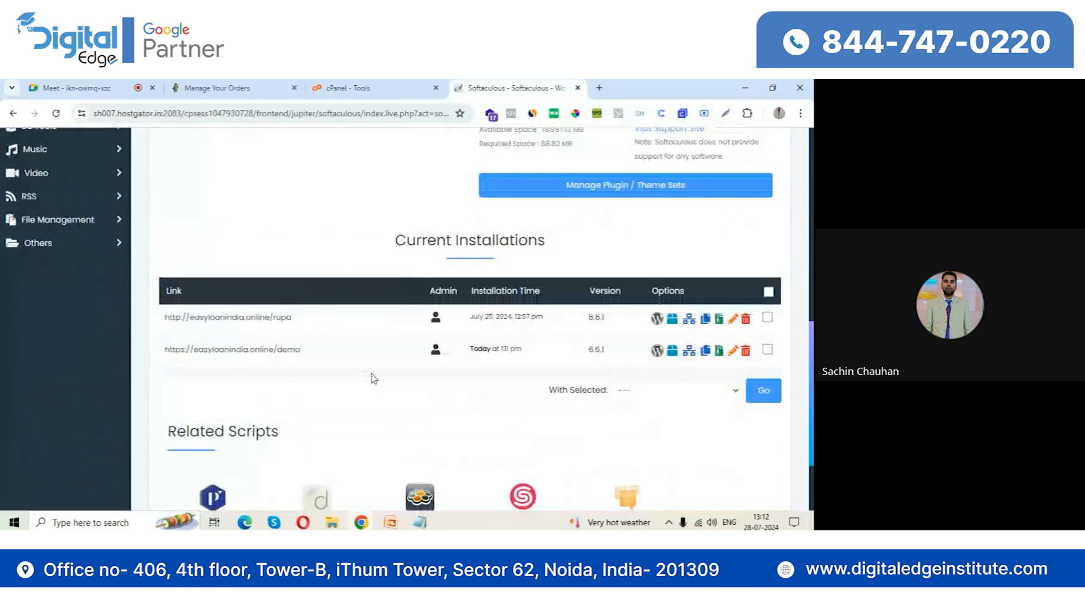
pyautogui.scroll(-2, 372, 380)
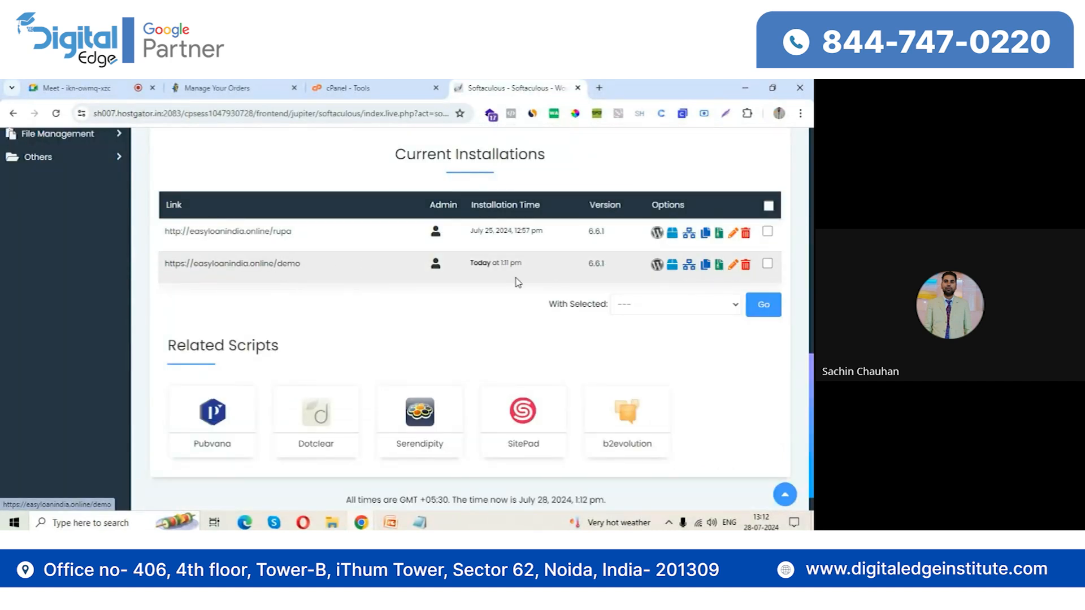
# Remove the easyloanindia.online/demo WordPress installation together with its directory, database and database user
pyautogui.click(746, 269)
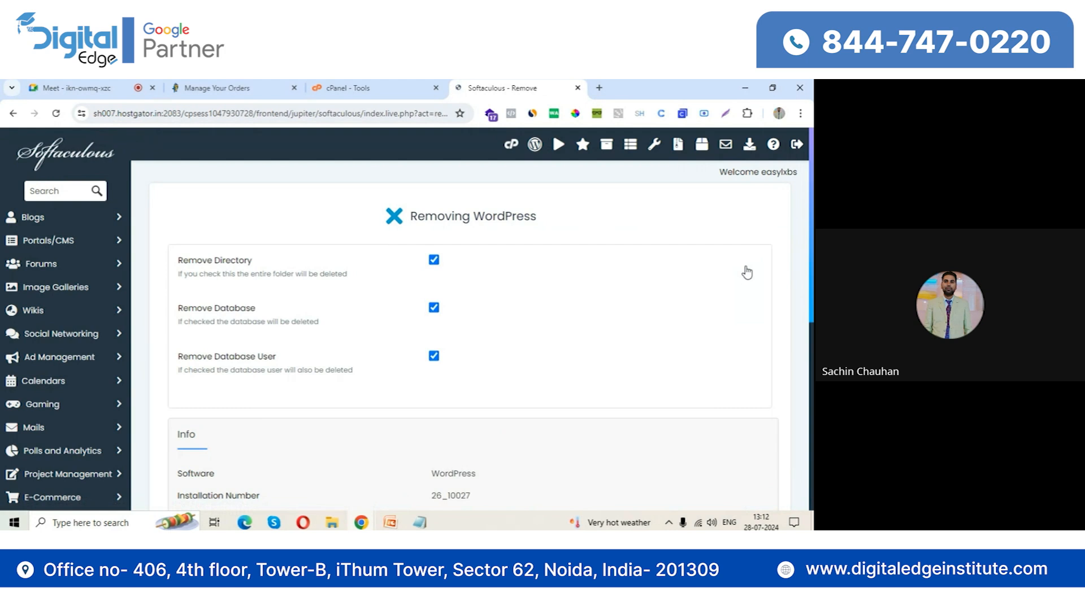
pyautogui.scroll(-6, 522, 362)
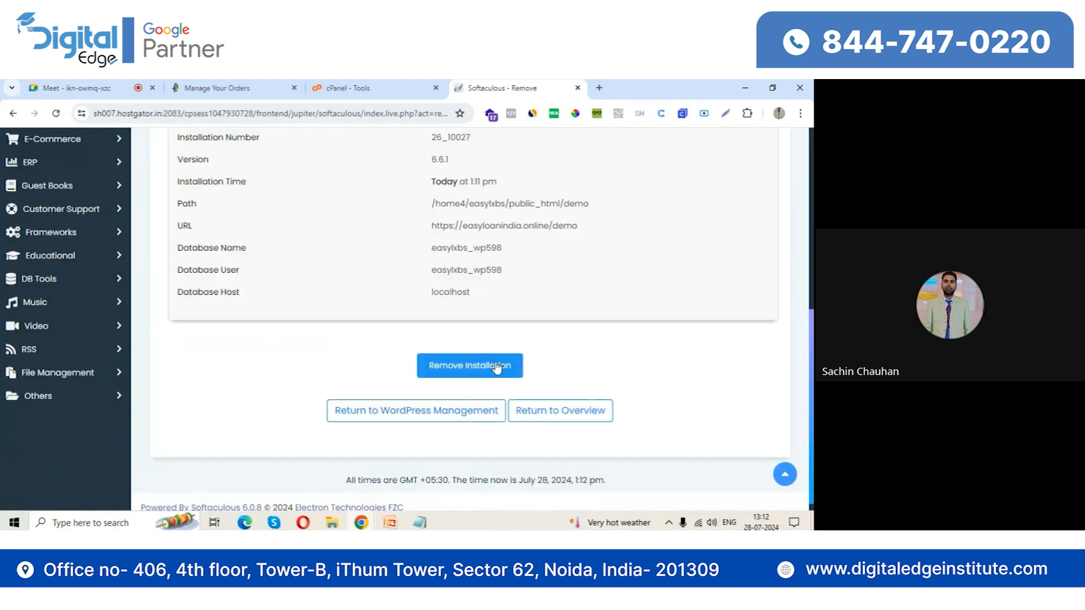
pyautogui.click(482, 373)
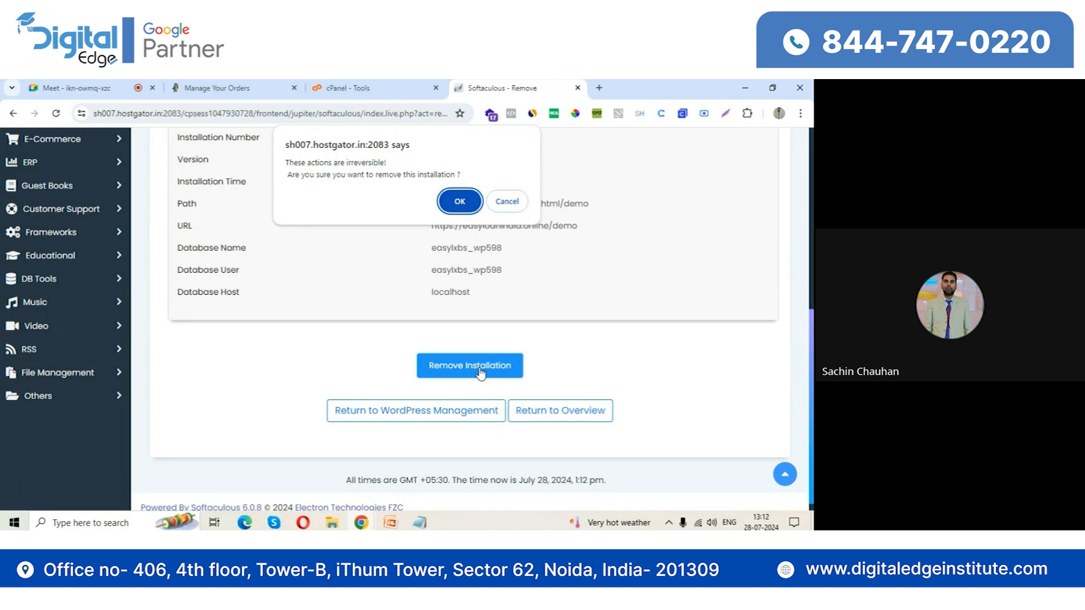
pyautogui.click(462, 201)
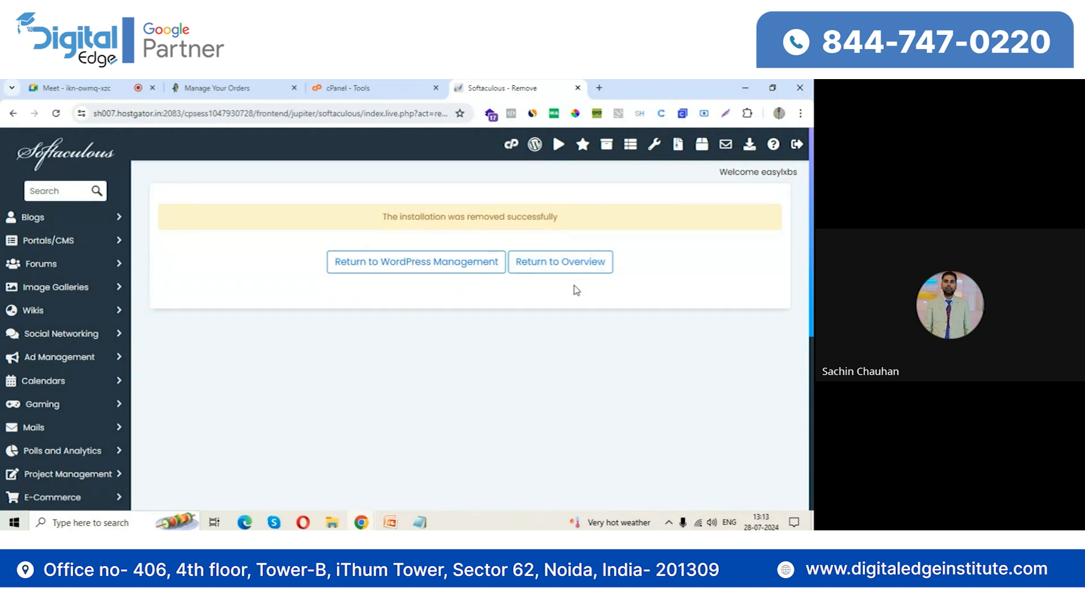
# Close the Softaculous removal page and search Google for "download wordpress" from a new browser page
pyautogui.click(362, 85)
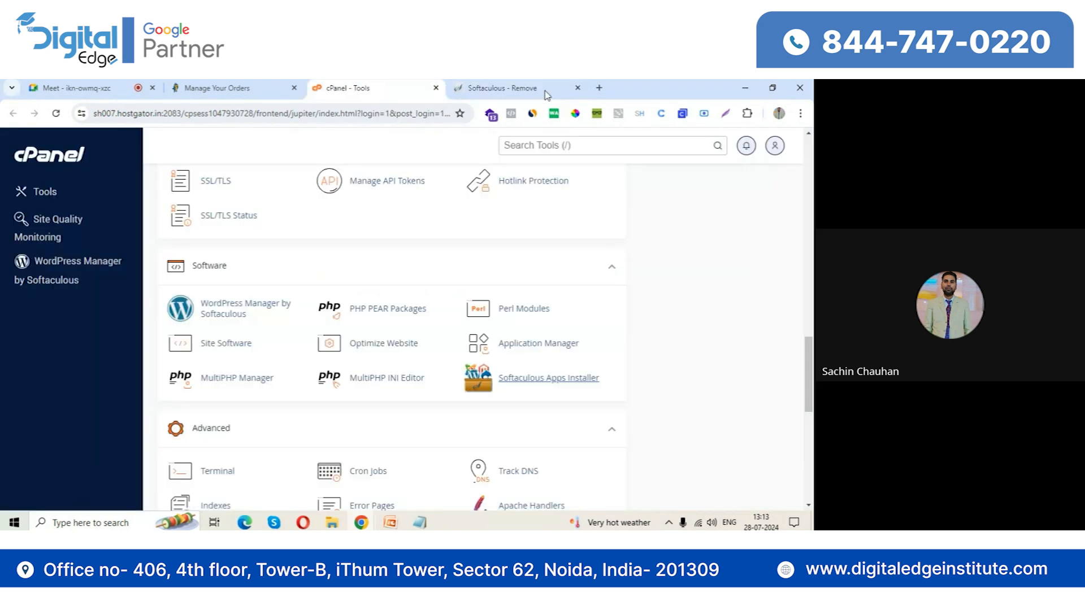
pyautogui.click(577, 87)
pyautogui.click(456, 88)
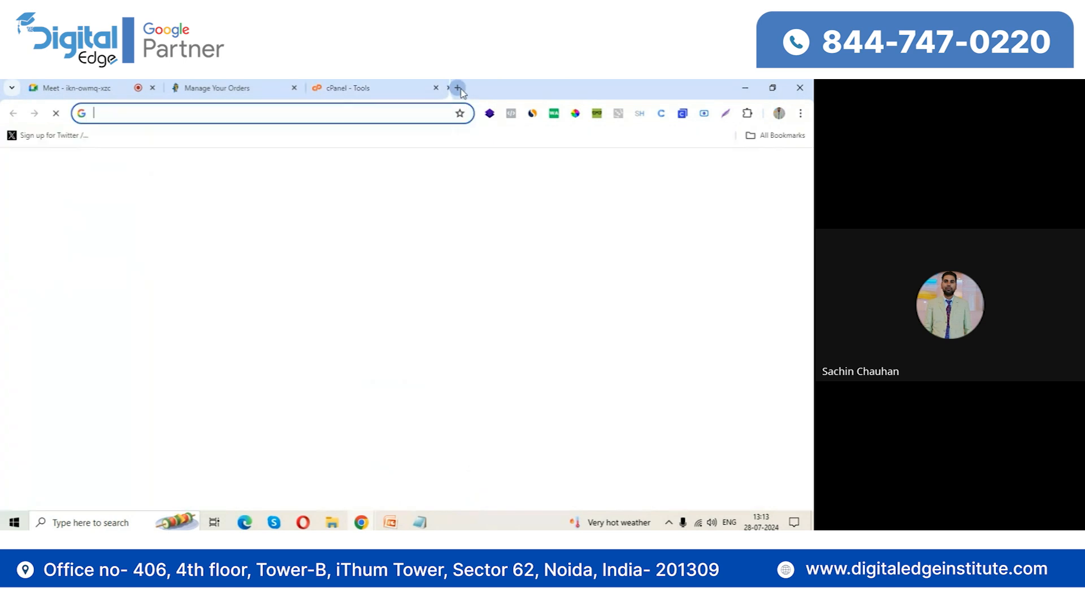
pyautogui.write('google.com')
pyautogui.press('Return')
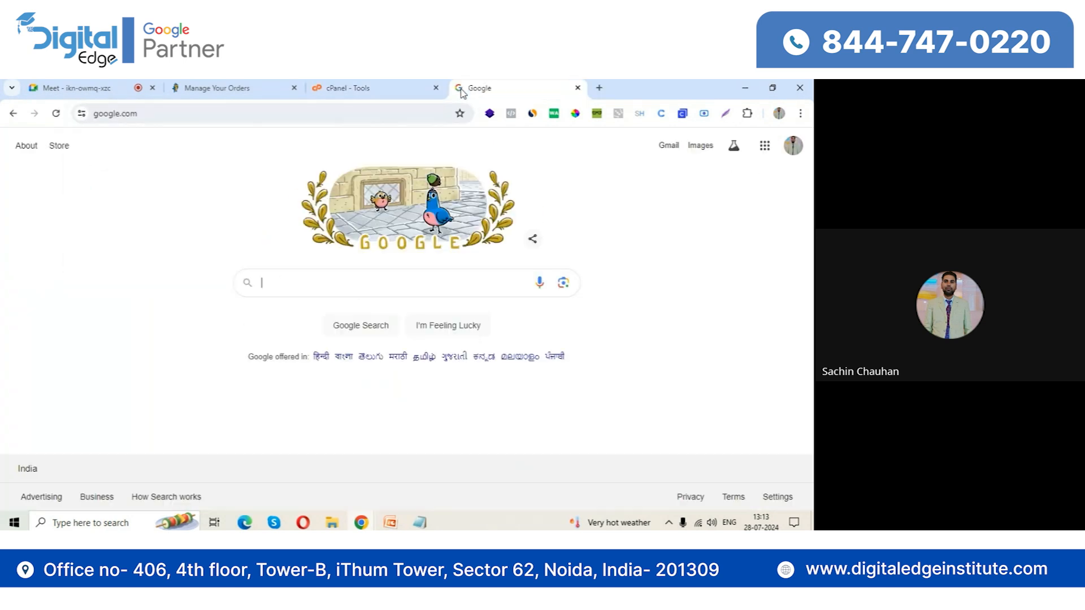
pyautogui.write('wordpress')
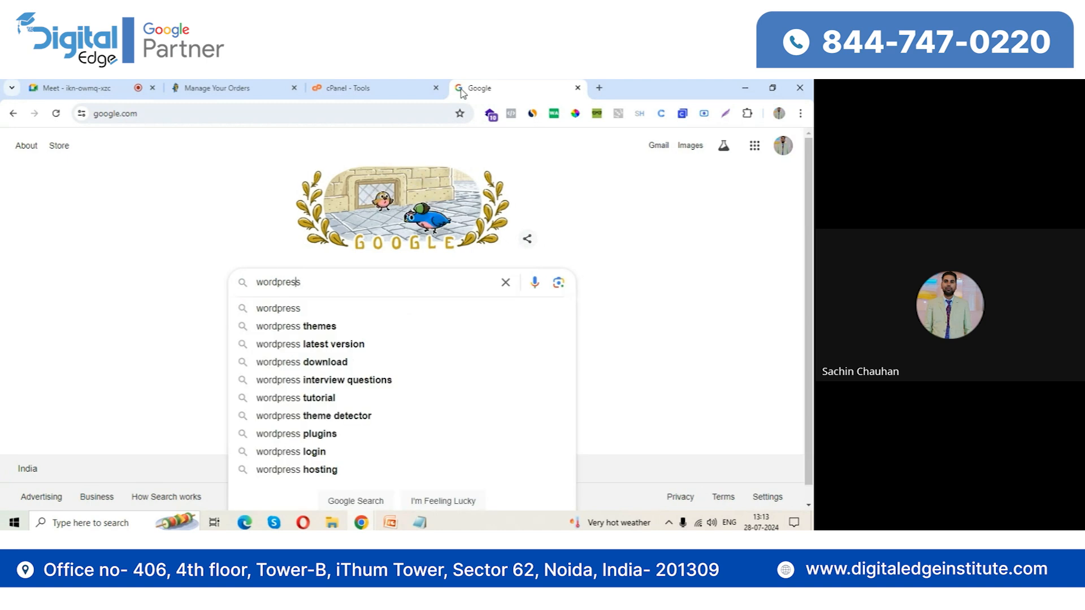
pyautogui.press('Home')
pyautogui.write('downlo')
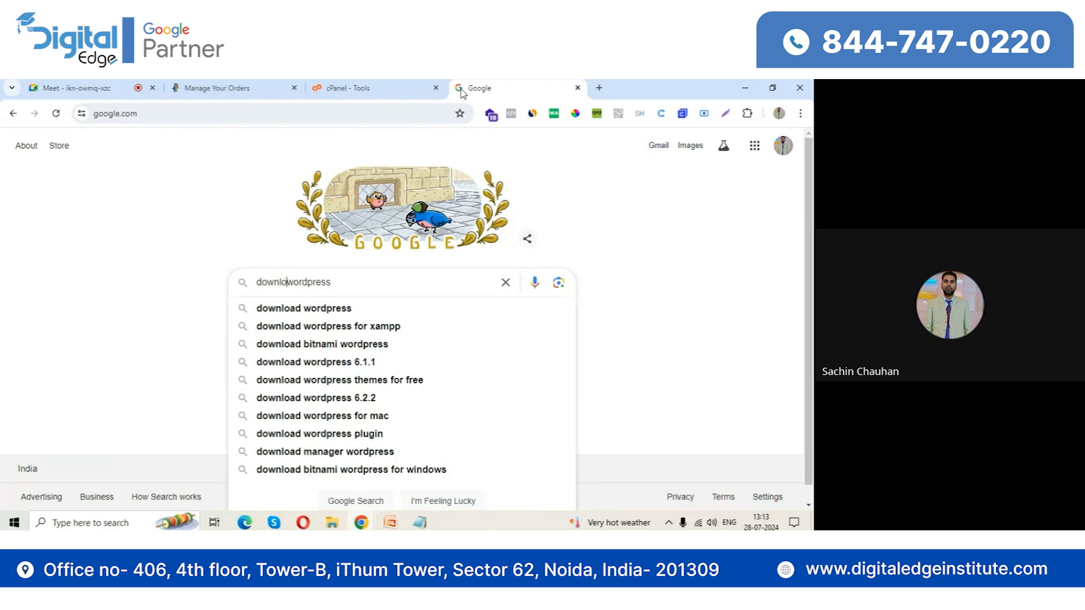
pyautogui.write('ad')
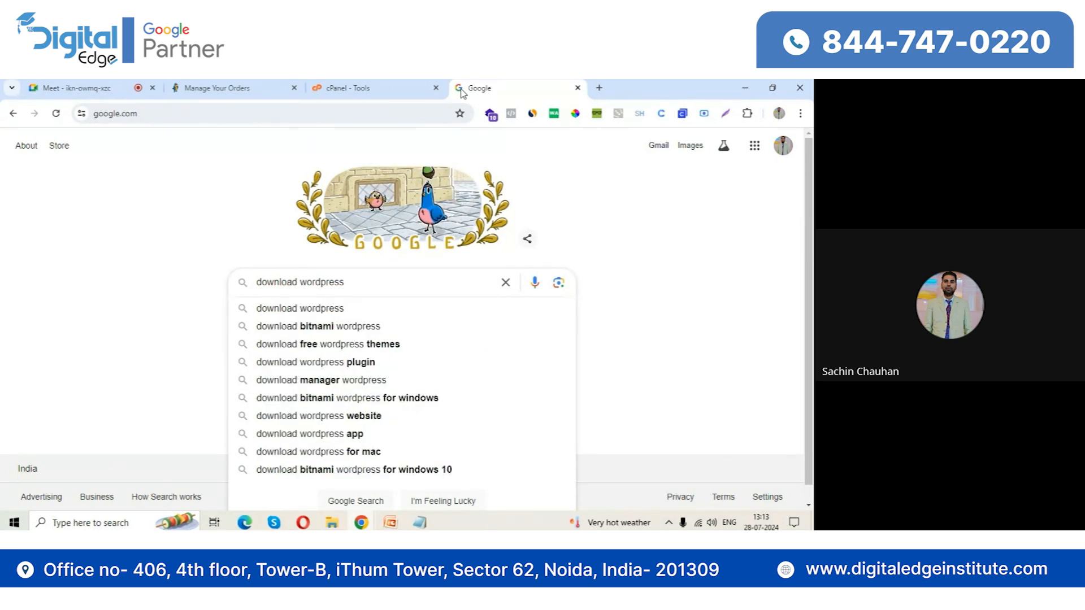
pyautogui.press('Return')
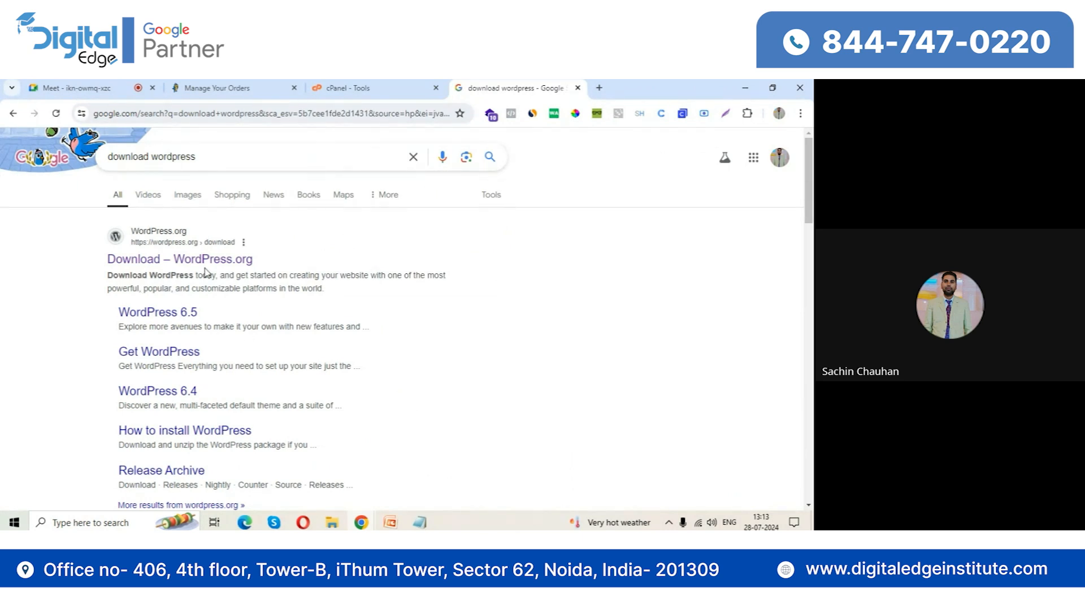
# Open the WordPress.org download page from the results, download WordPress 6.6.1 and dismiss the thank-you message
pyautogui.click(185, 265)
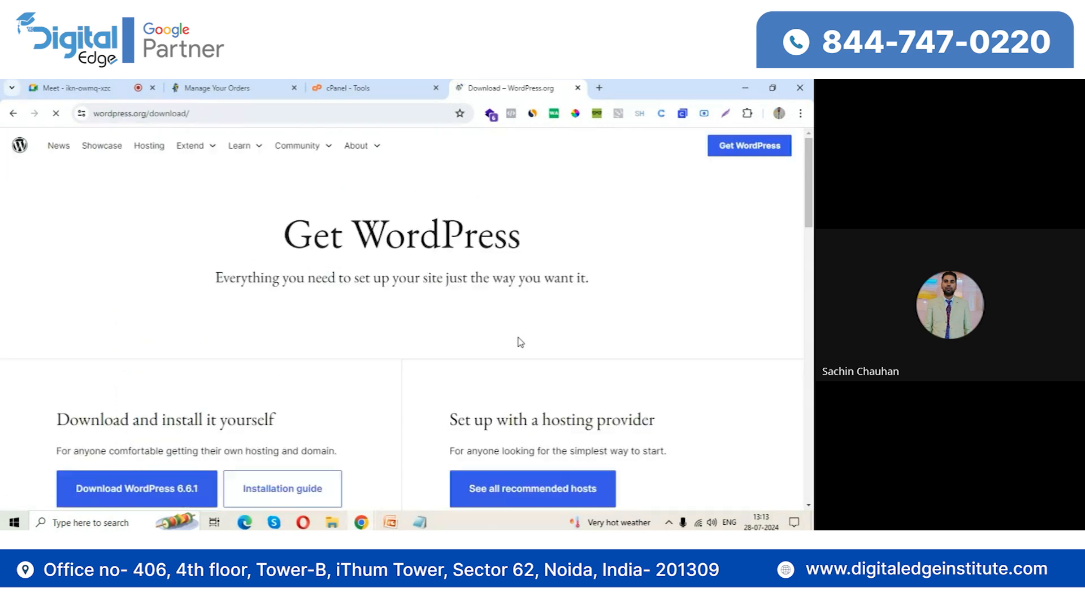
pyautogui.scroll(-4, 498, 354)
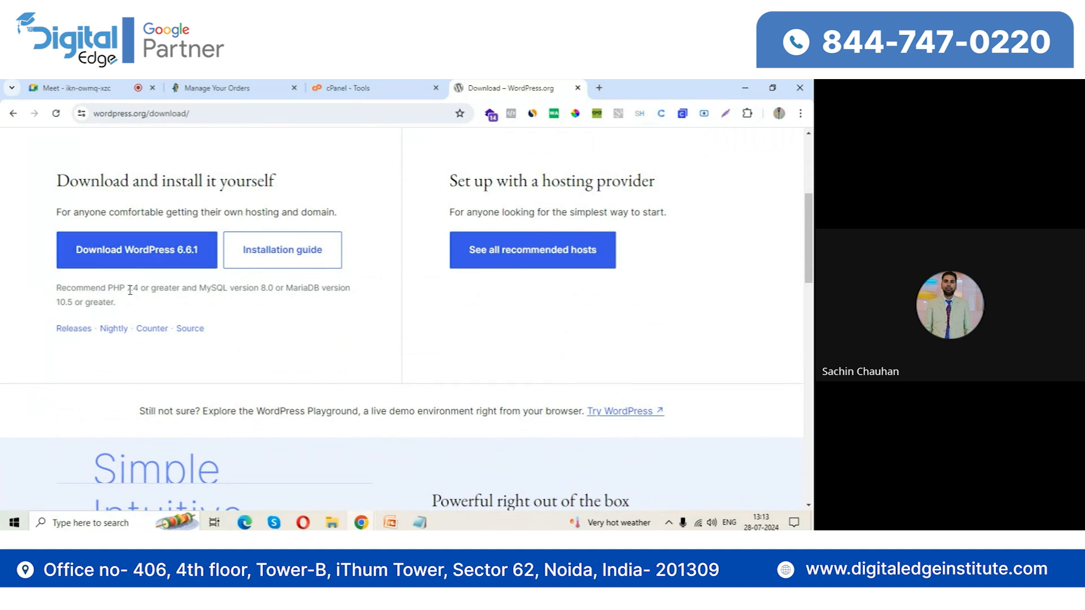
pyautogui.moveTo(128, 289); pyautogui.dragTo(145, 289)
pyautogui.click(169, 253)
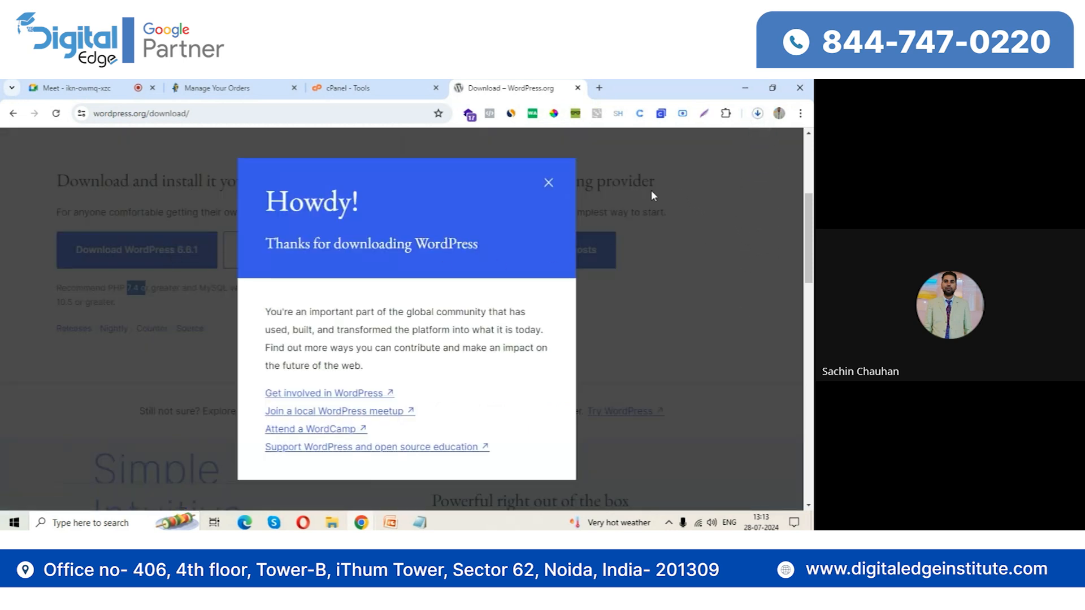
pyautogui.click(549, 182)
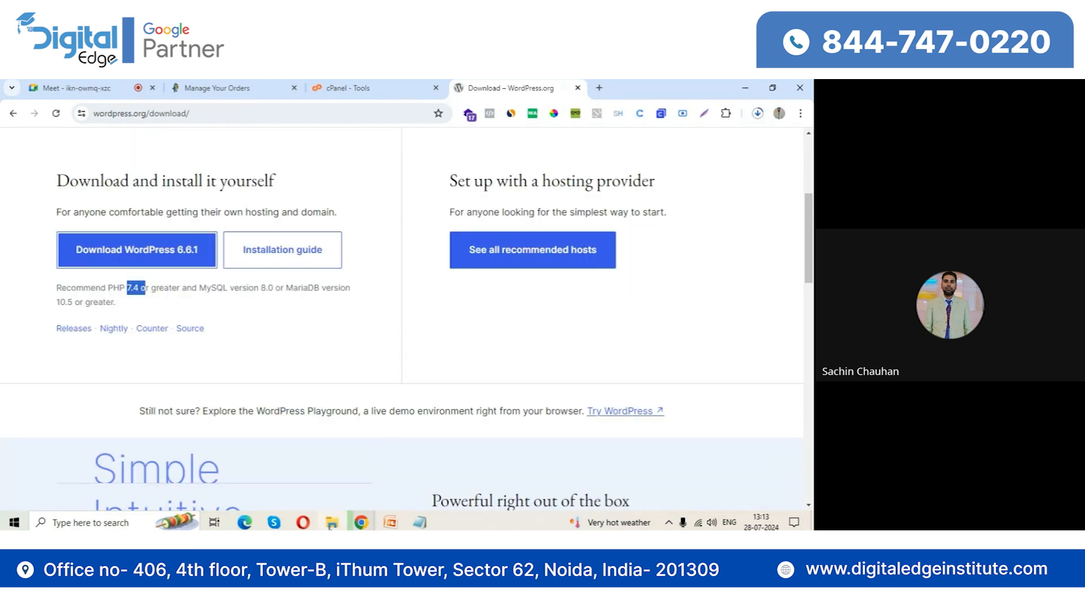
# Switch to File Explorer to check the Downloads folder for the WordPress zip, and return to the Chrome browser
pyautogui.click(332, 523)
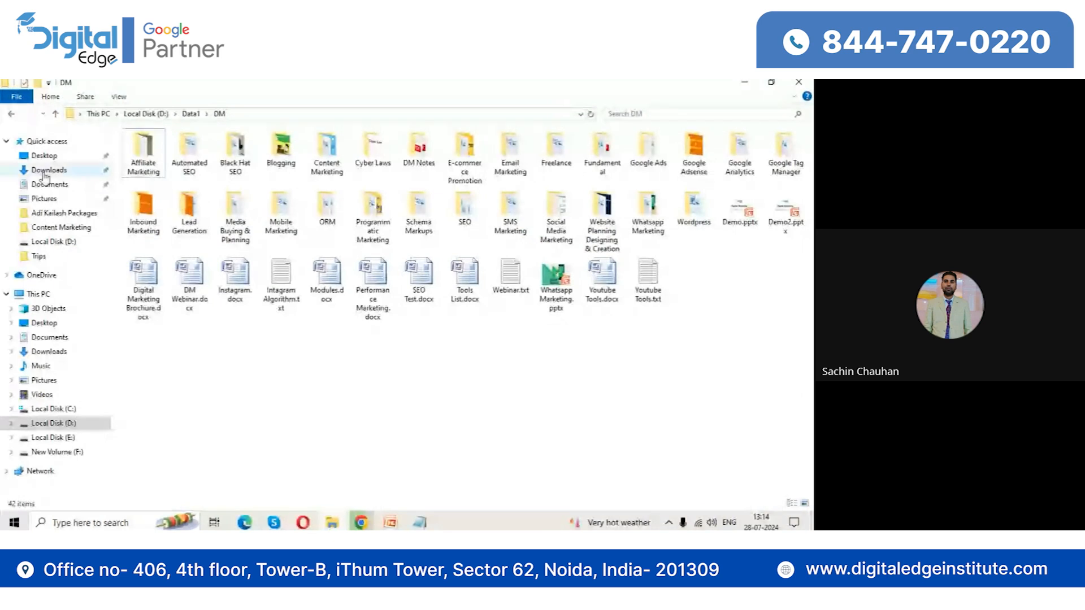
pyautogui.click(45, 170)
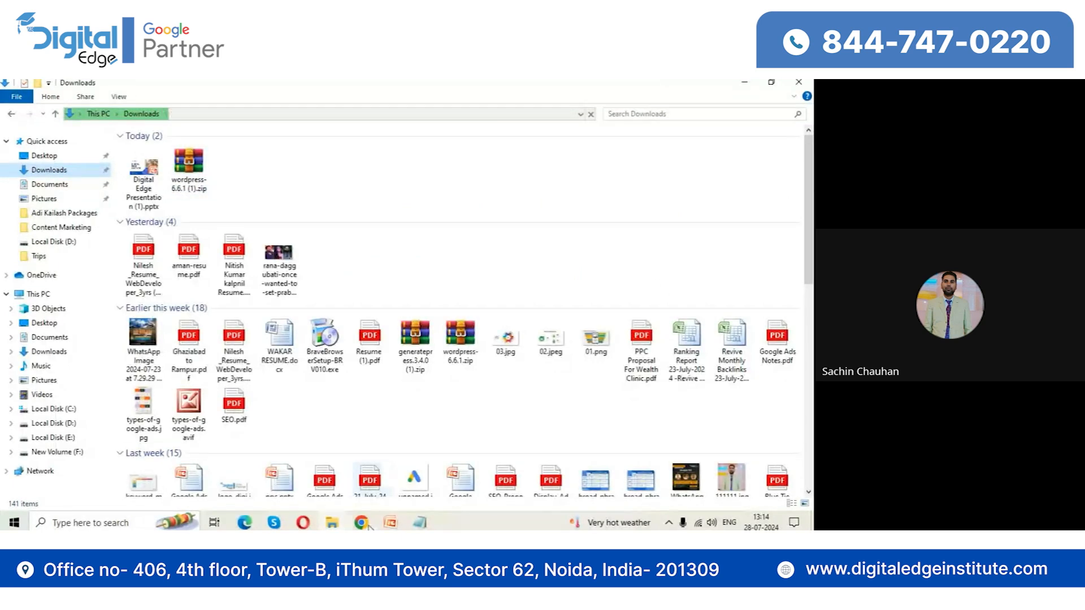
pyautogui.moveTo(361, 522)
pyautogui.click(298, 463)
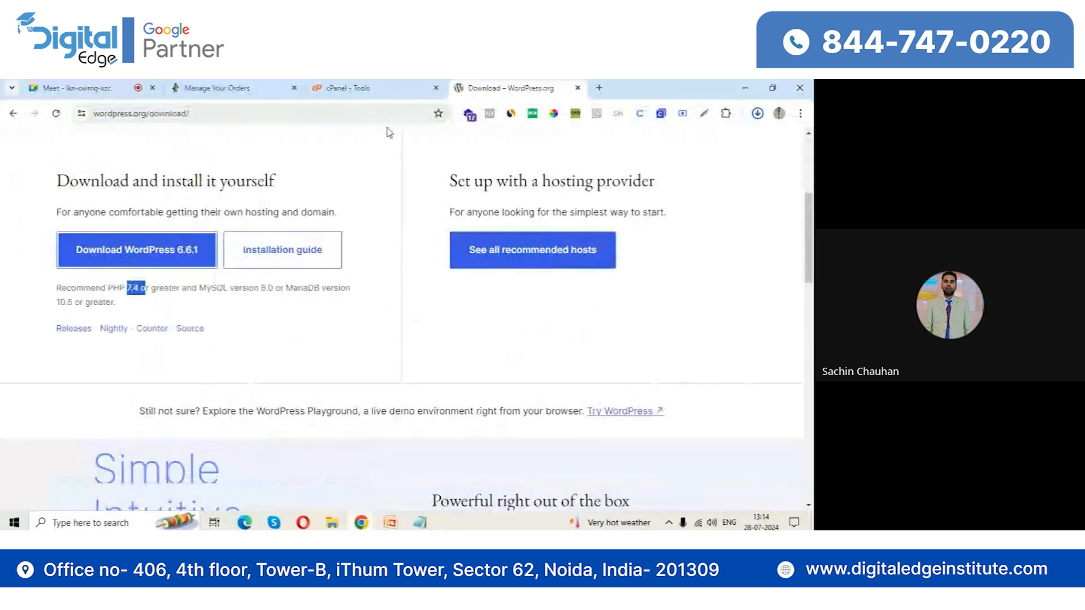
# Close the WordPress download page and open the public_html folder in cPanel's File Manager
pyautogui.click(400, 86)
pyautogui.click(577, 88)
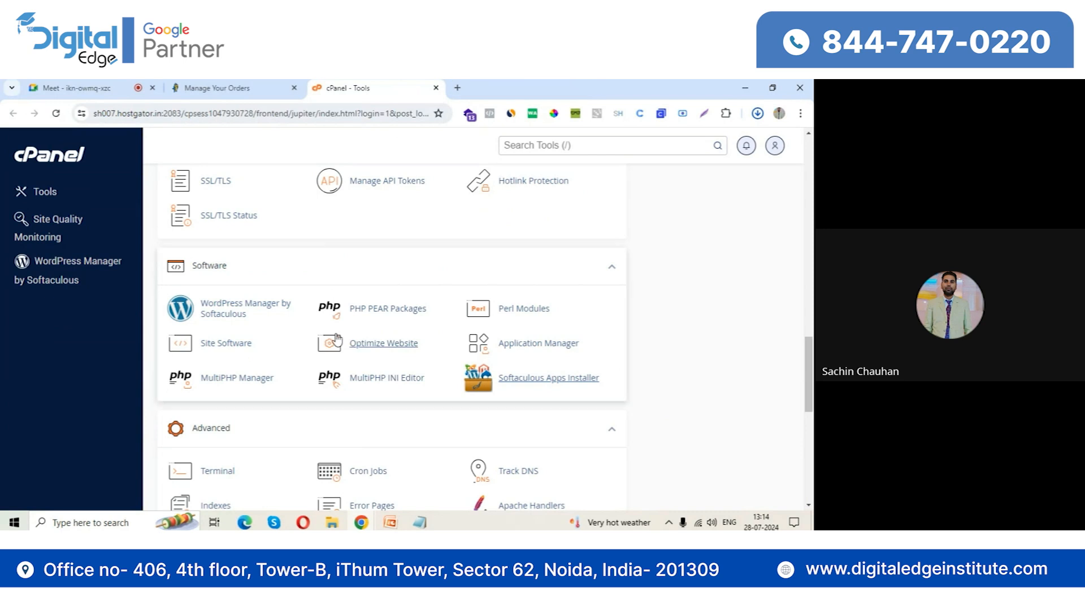
pyautogui.scroll(2, 338, 339)
pyautogui.scroll(8, 337, 340)
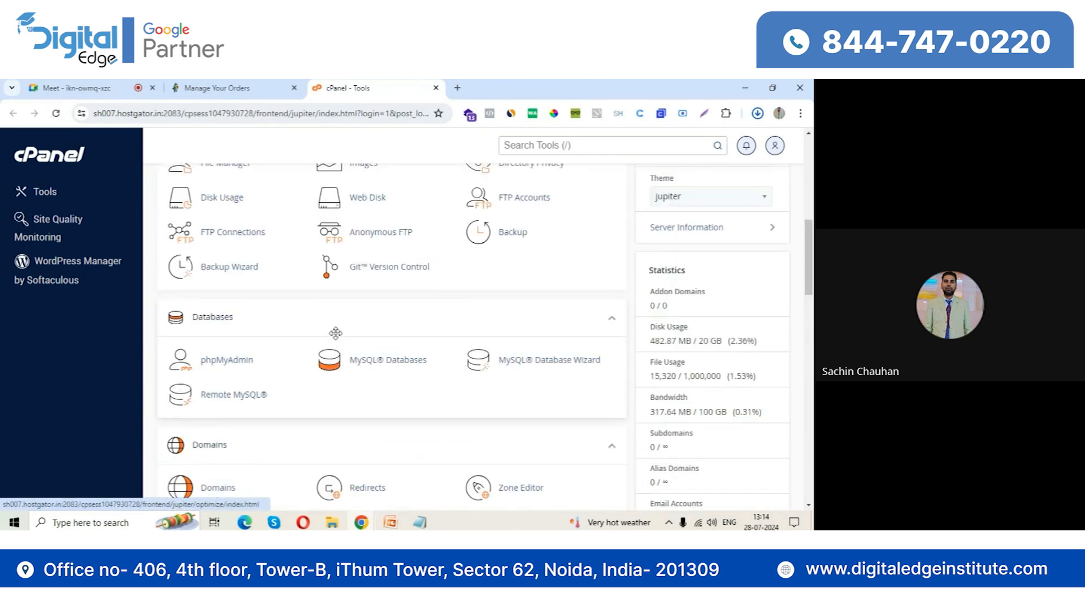
pyautogui.scroll(2, 335, 333)
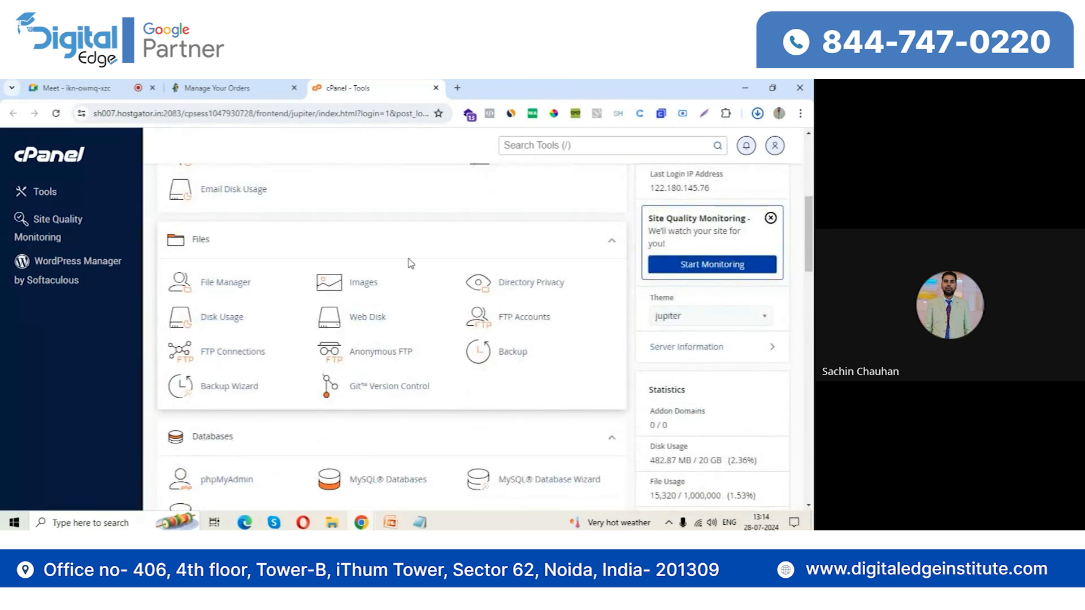
pyautogui.click(237, 285)
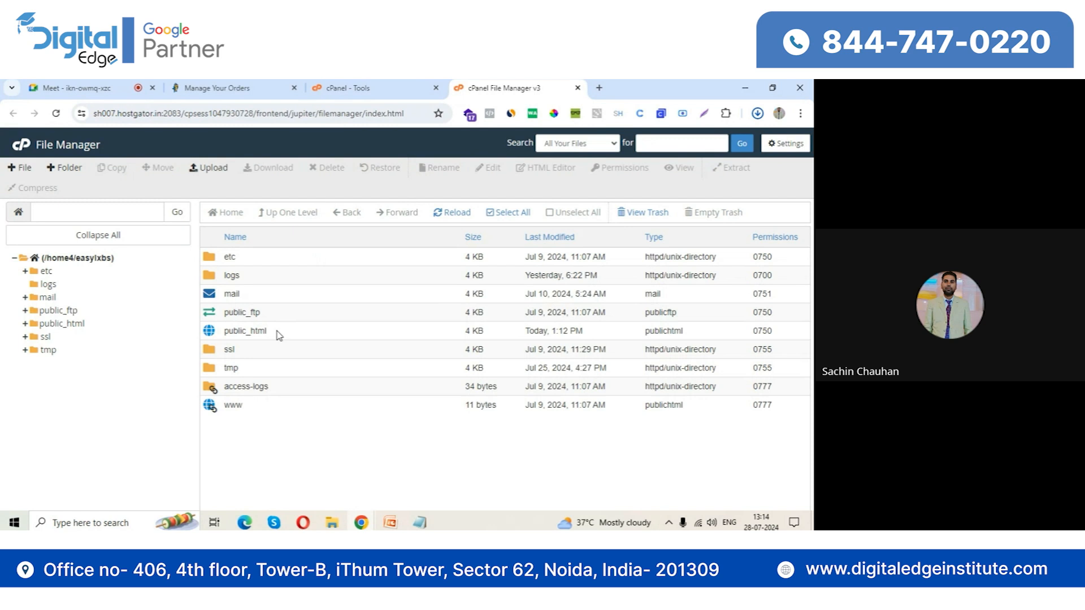
pyautogui.click(73, 323)
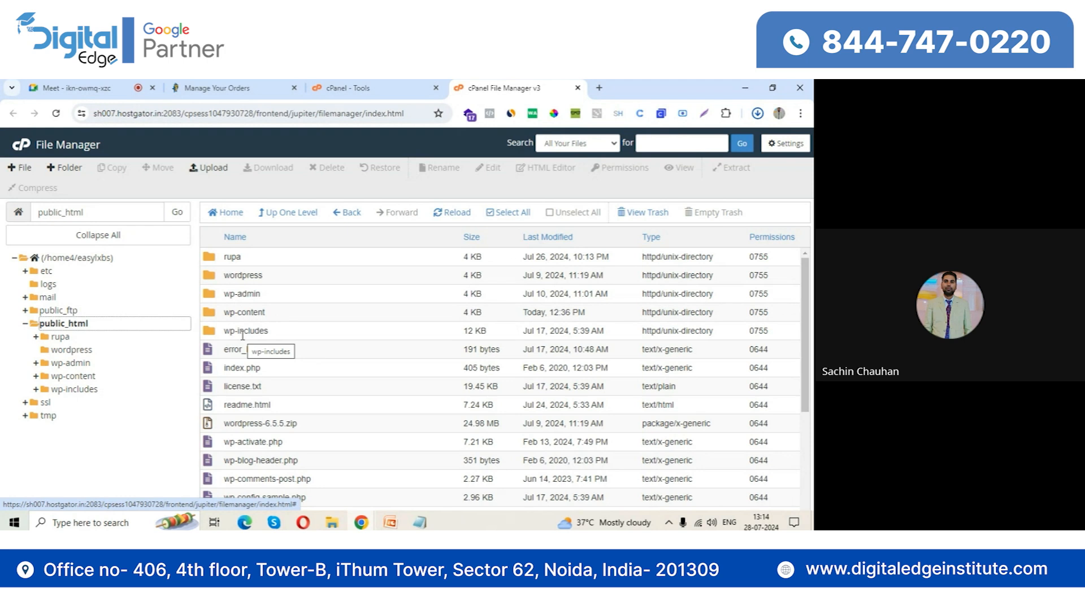
# Create a new folder named demo inside public_html and open it
pyautogui.click(66, 167)
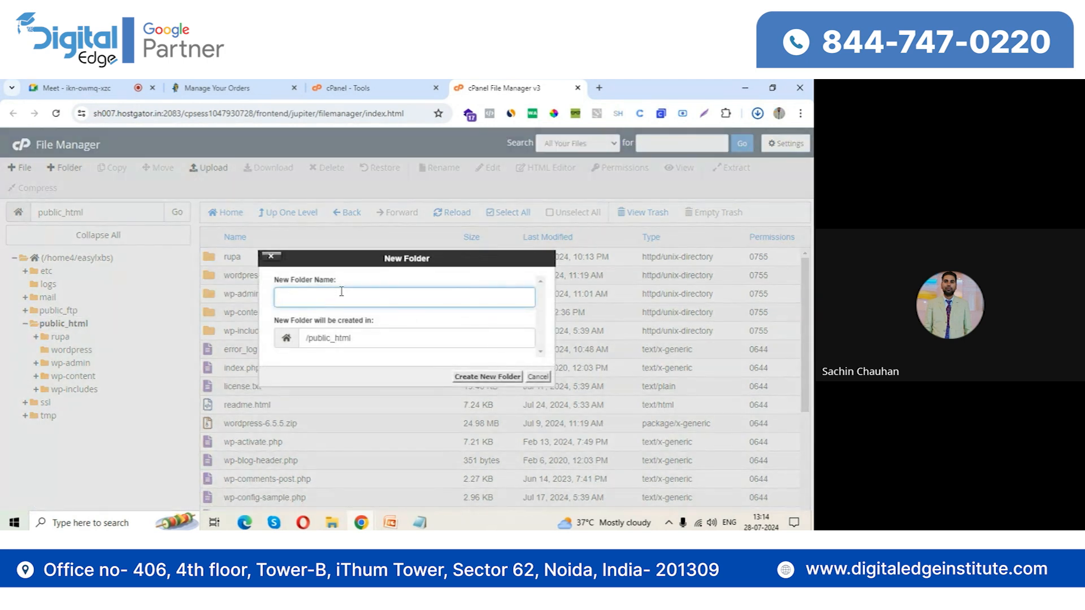
pyautogui.write('demo')
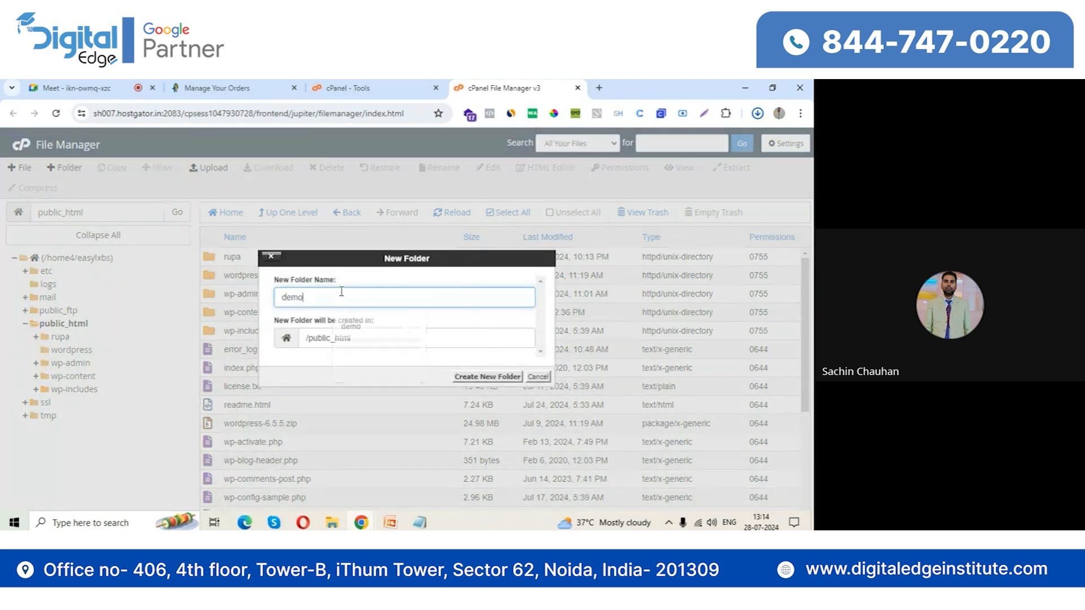
pyautogui.click(496, 377)
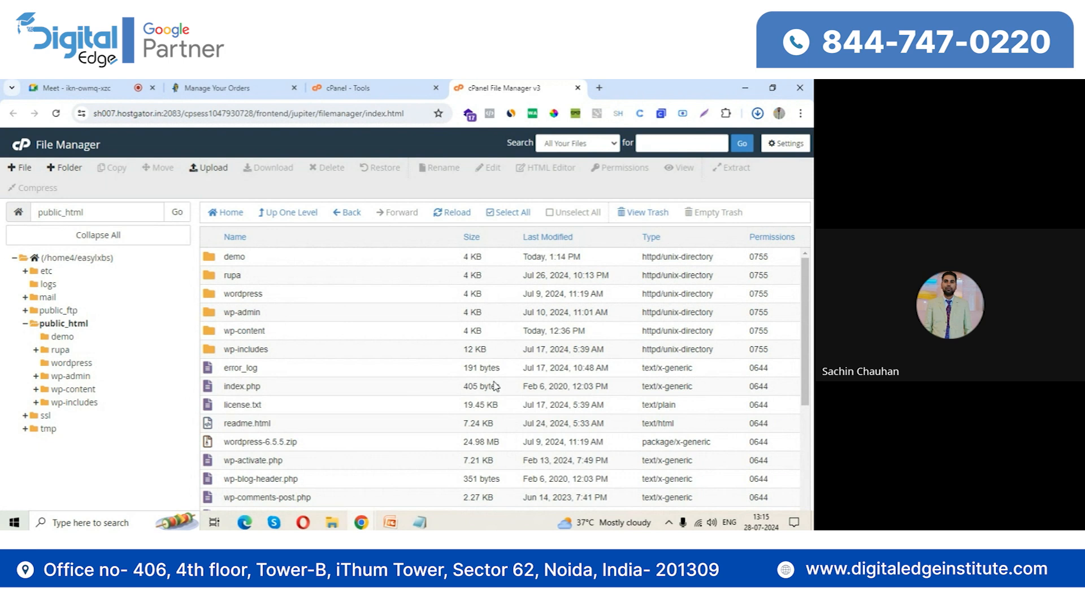
pyautogui.doubleClick(214, 260)
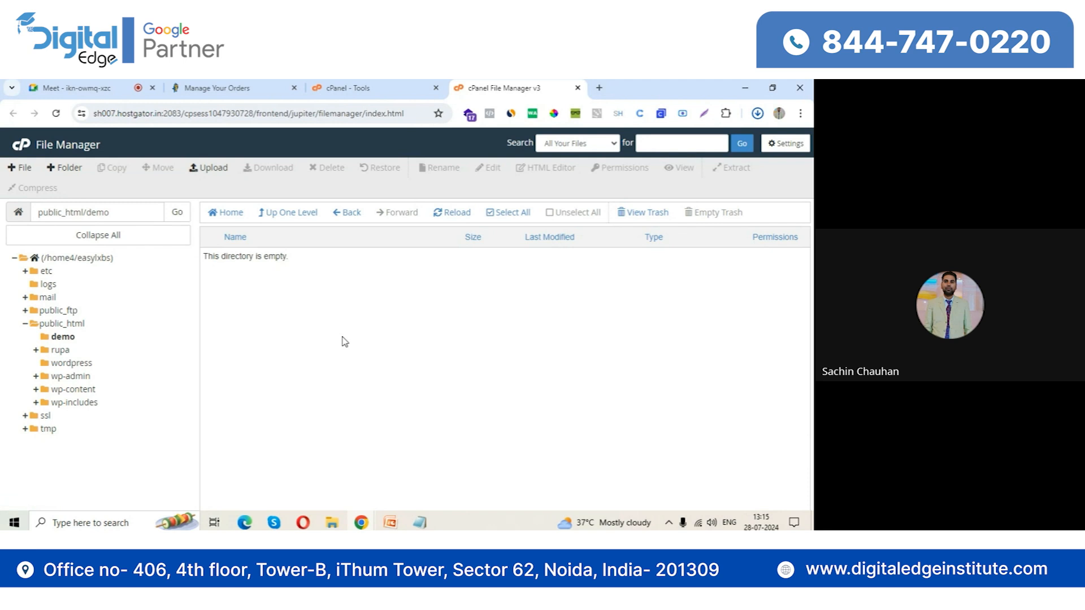
# Return to public_html and copy wordpress-6.5.5.zip to /public_html/demo
pyautogui.click(61, 257)
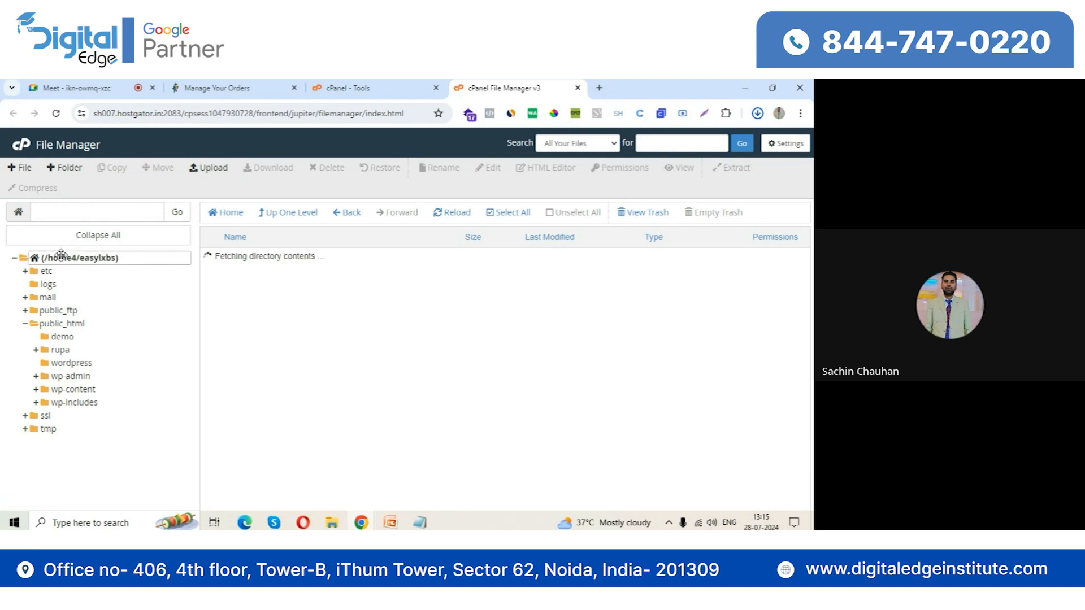
pyautogui.click(54, 324)
pyautogui.moveTo(218, 442); pyautogui.dragTo(300, 443)
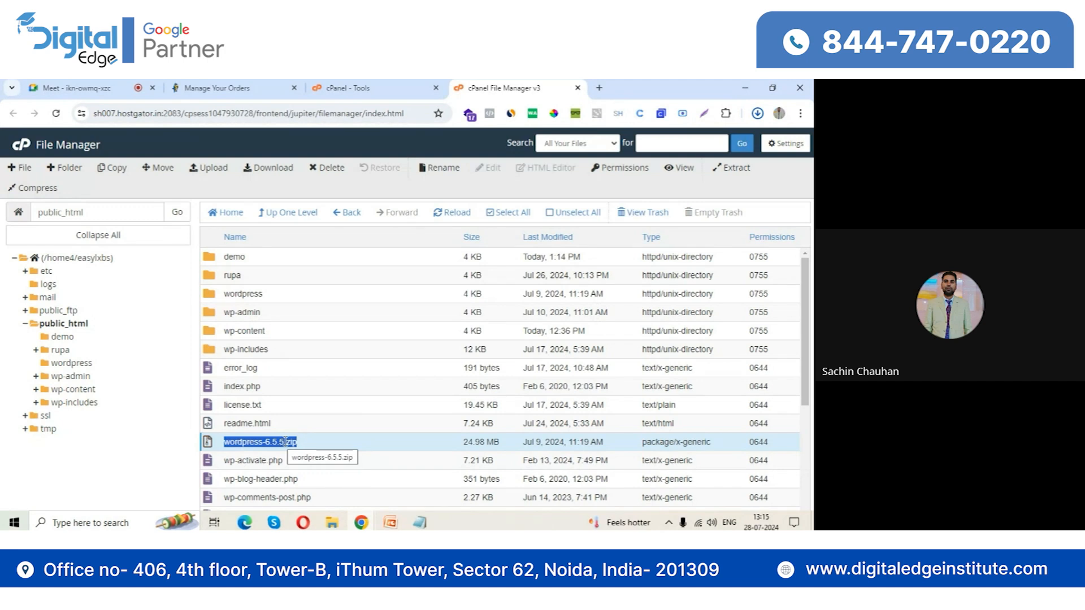
pyautogui.click(211, 441)
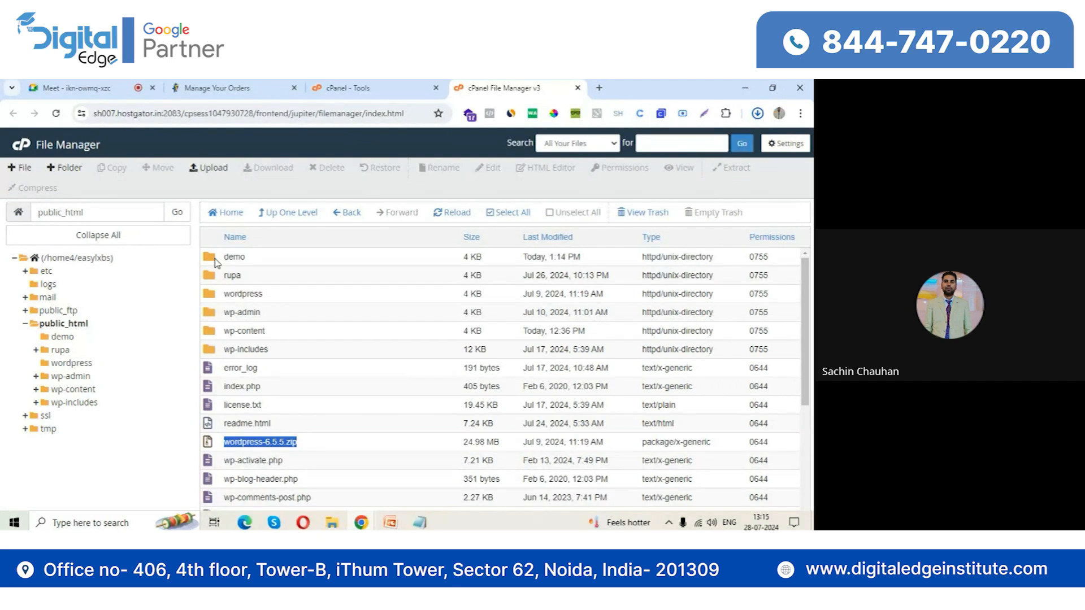
pyautogui.rightClick(217, 446)
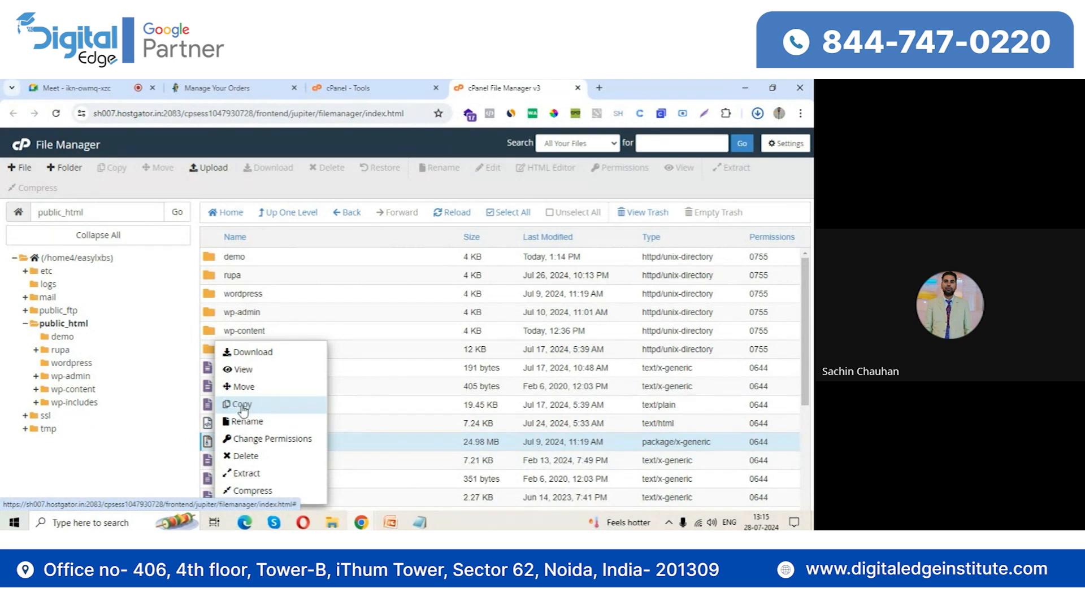
pyautogui.click(252, 405)
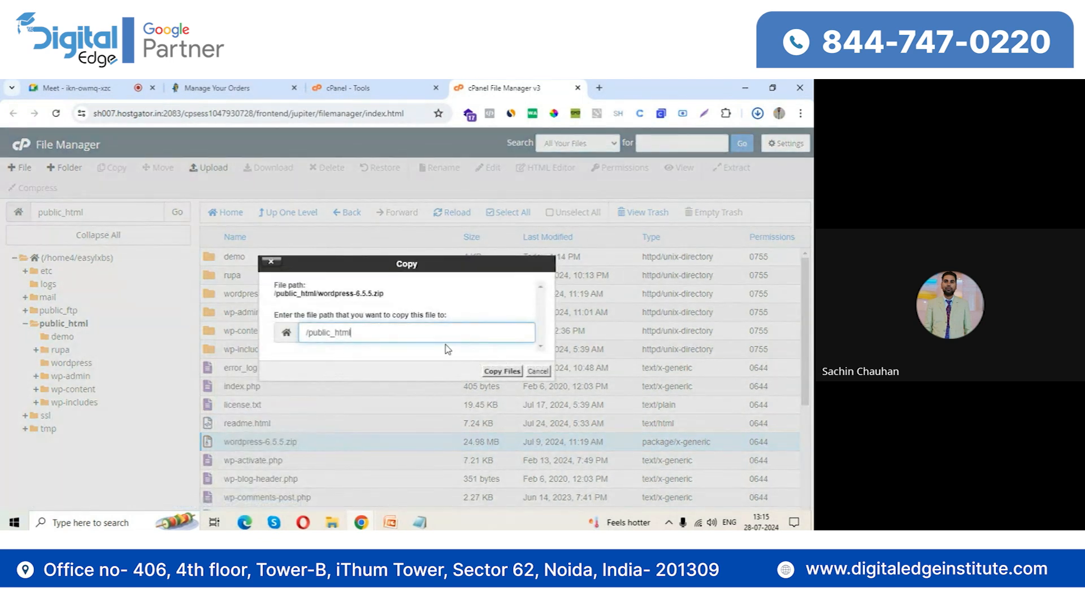
pyautogui.write('/demo')
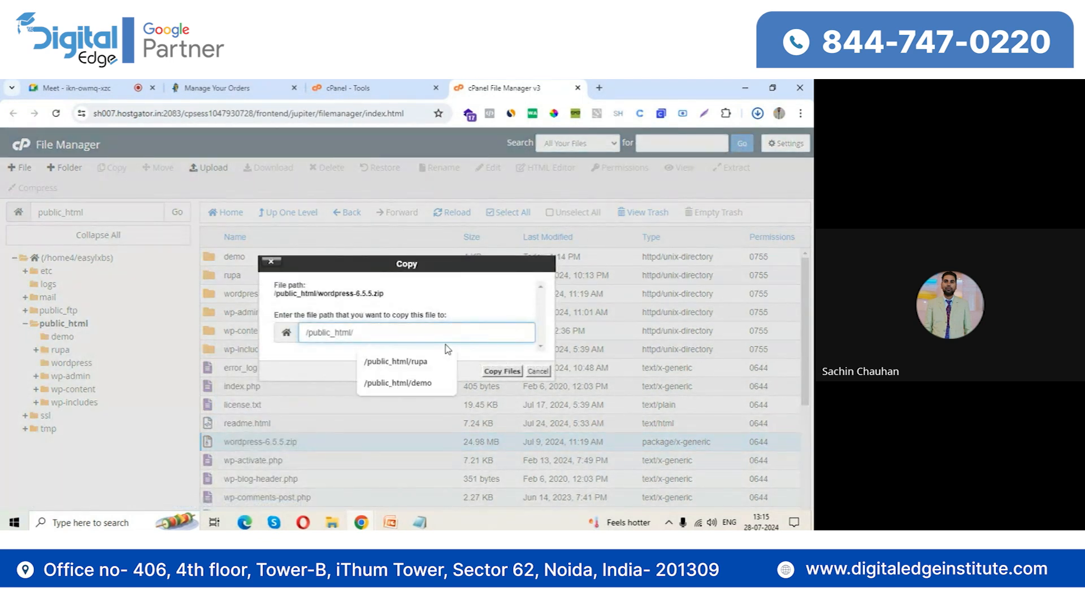
pyautogui.click(499, 371)
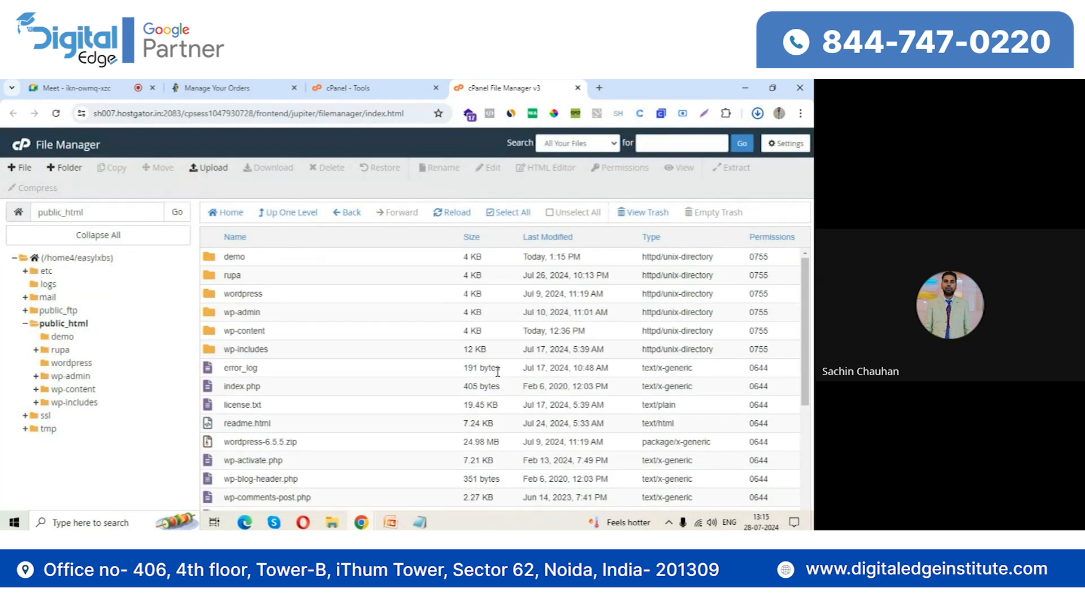
# Open the demo folder and extract wordpress-6.5.5.zip into /public_html/demo, closing the extraction results
pyautogui.click(210, 260)
pyautogui.doubleClick(210, 260)
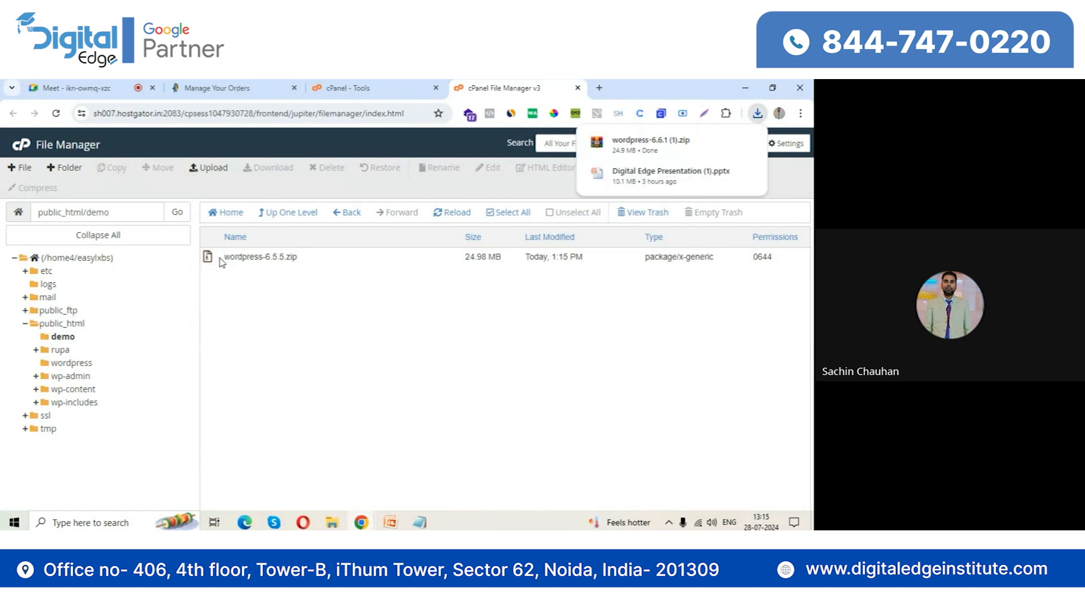
pyautogui.click(222, 262)
pyautogui.rightClick(221, 263)
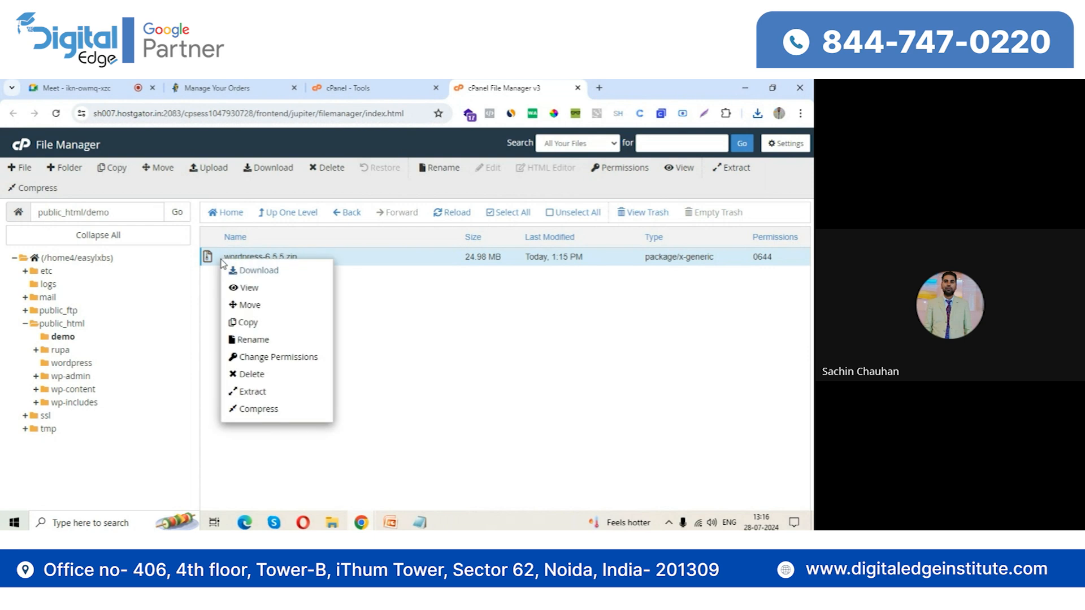
pyautogui.click(266, 393)
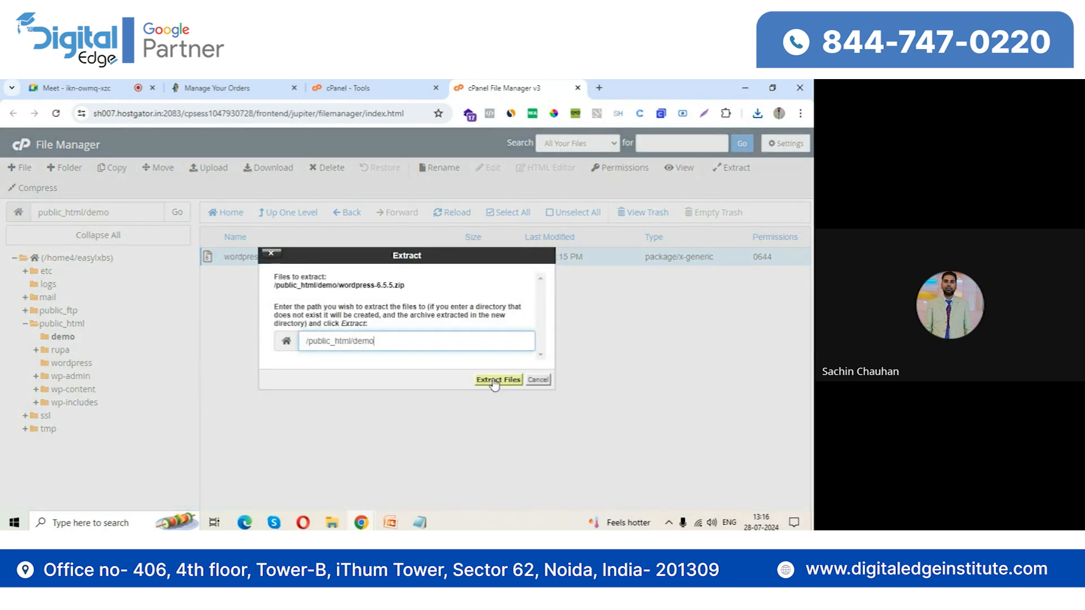
pyautogui.click(494, 379)
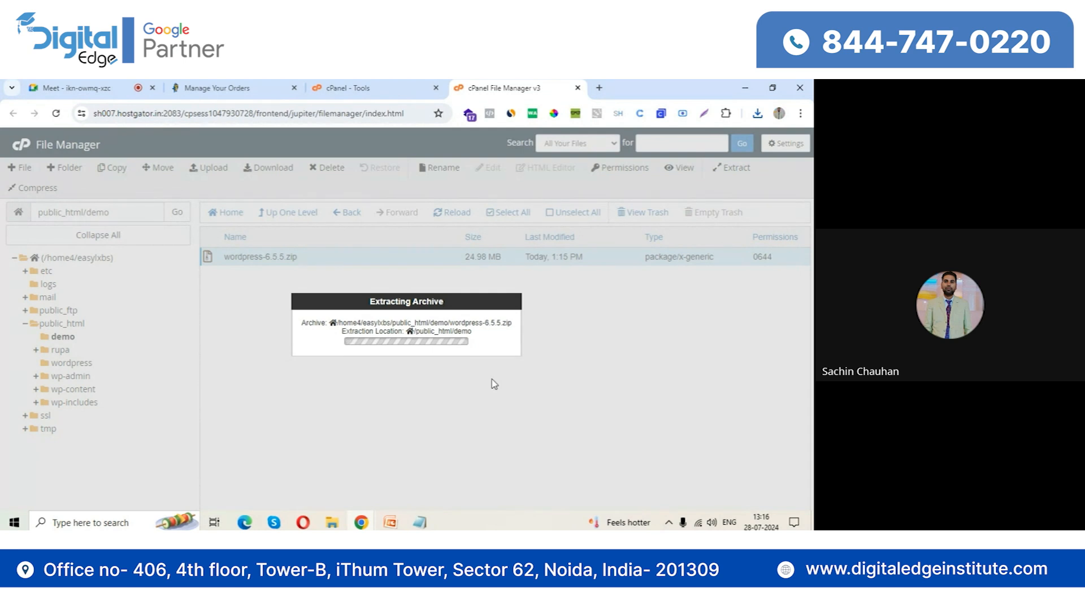
pyautogui.click(599, 441)
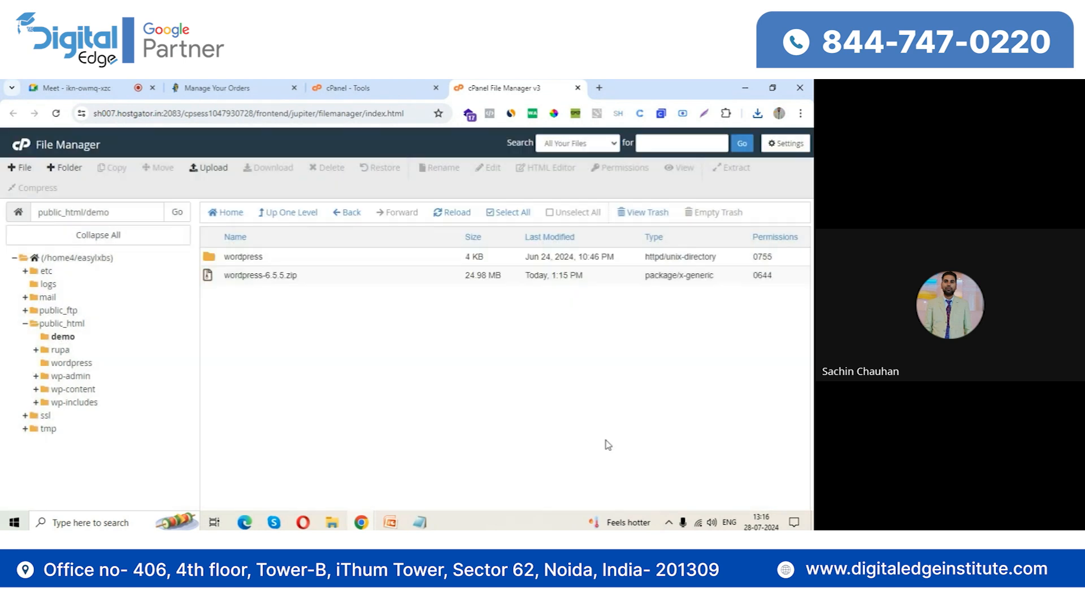
# Permanently delete wordpress-6.5.5.zip from the demo folder, skipping the trash
pyautogui.click(217, 278)
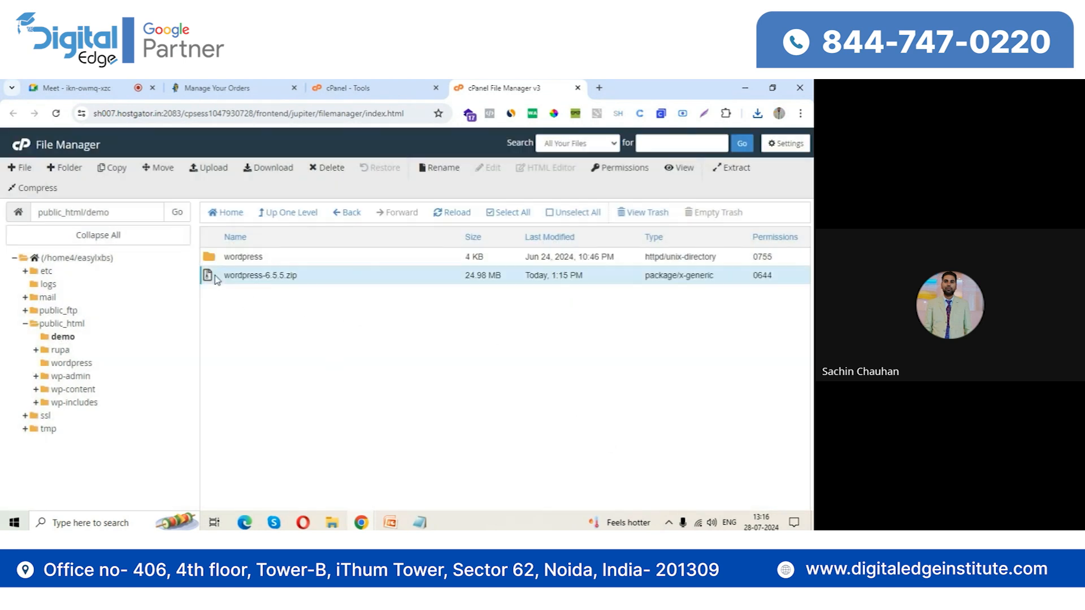
pyautogui.click(332, 169)
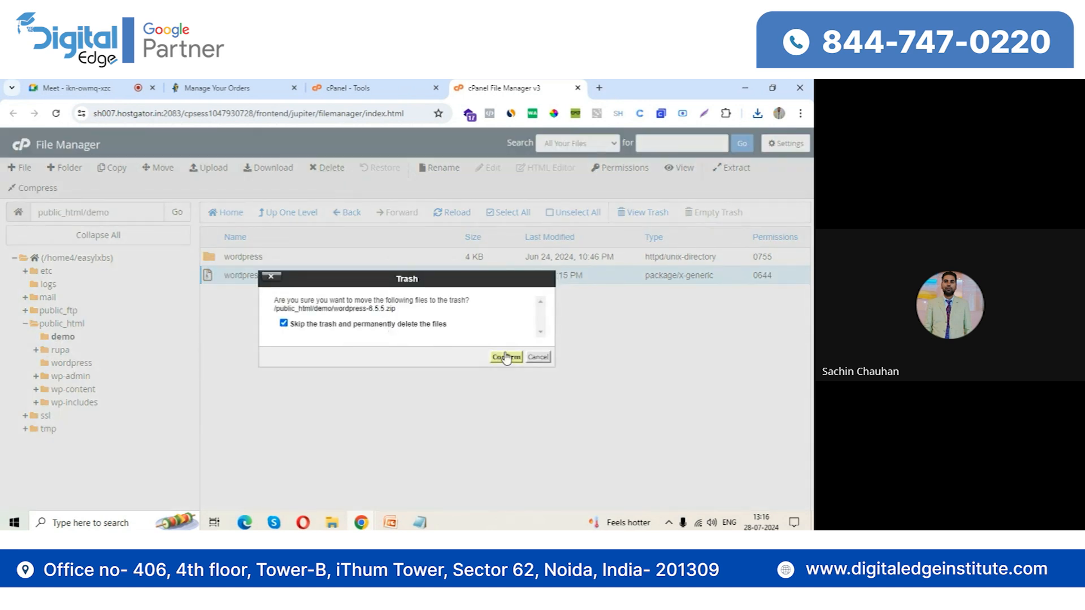
pyautogui.click(505, 357)
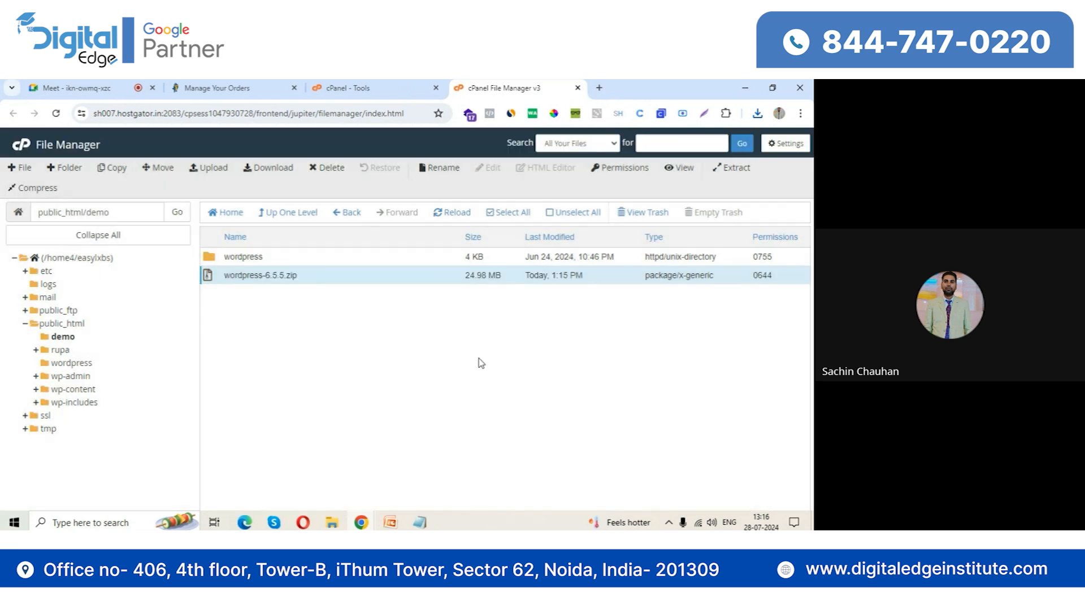
# Open the extracted wordpress folder and move all of its files and folders to /public_html/demo
pyautogui.doubleClick(223, 260)
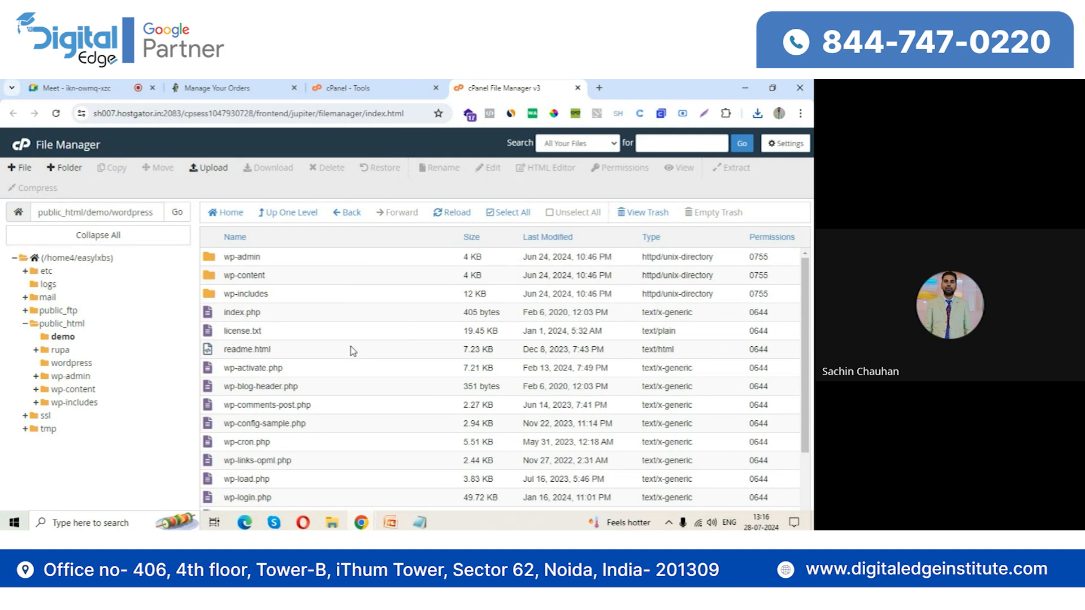
pyautogui.click(508, 211)
pyautogui.rightClick(340, 295)
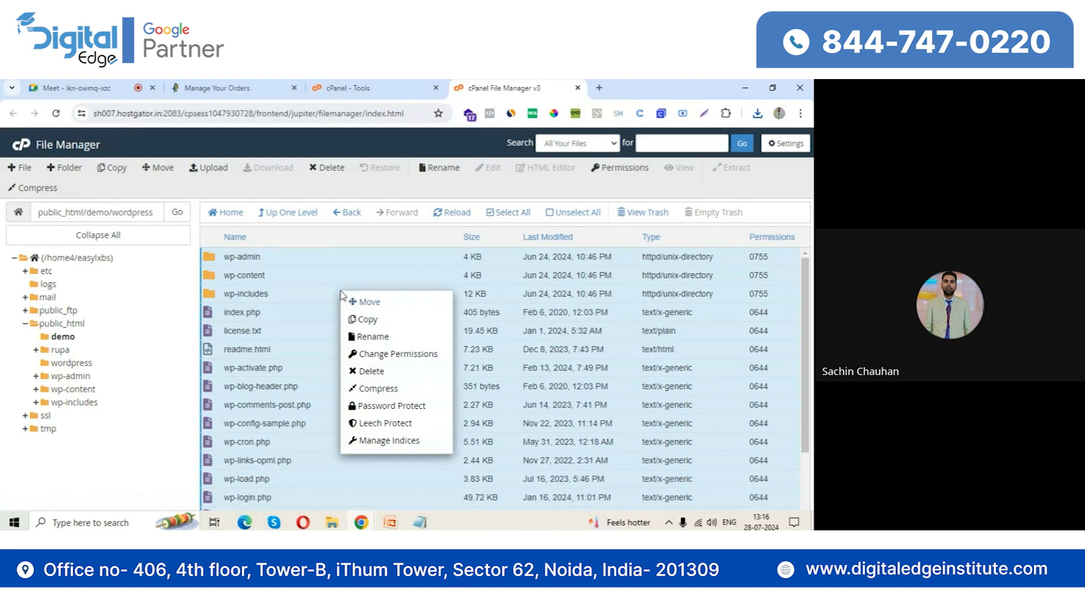
pyautogui.click(372, 302)
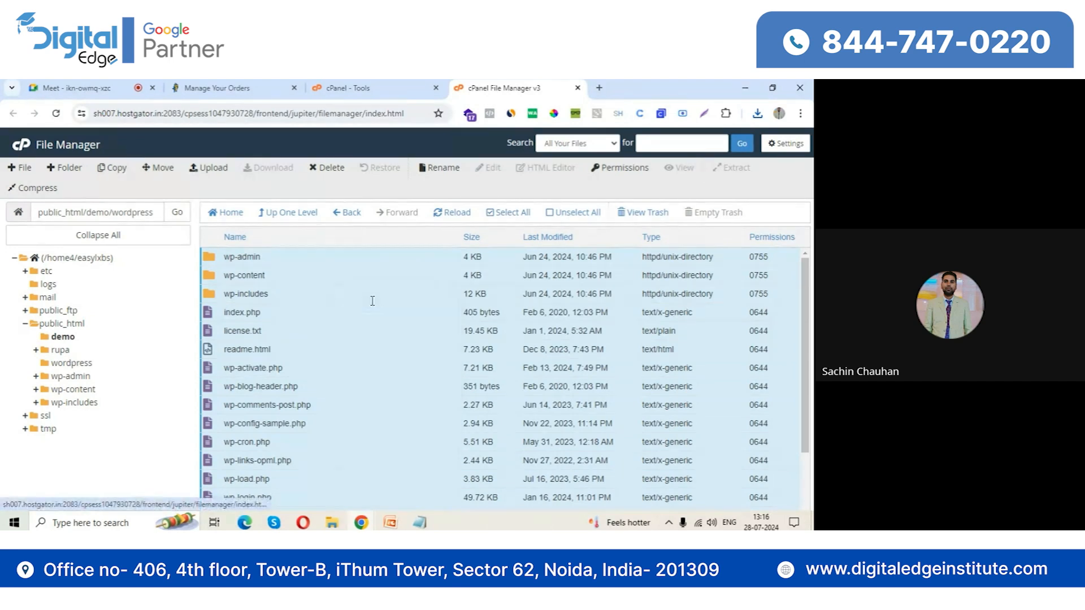
pyautogui.press('BackSpace')
pyautogui.press('BackSpace')
pyautogui.press('BackSpace')
pyautogui.press('BackSpace')
pyautogui.press('BackSpace')
pyautogui.press('BackSpace')
pyautogui.press('BackSpace')
pyautogui.press('BackSpace')
pyautogui.press('BackSpace')
pyautogui.press('BackSpace')
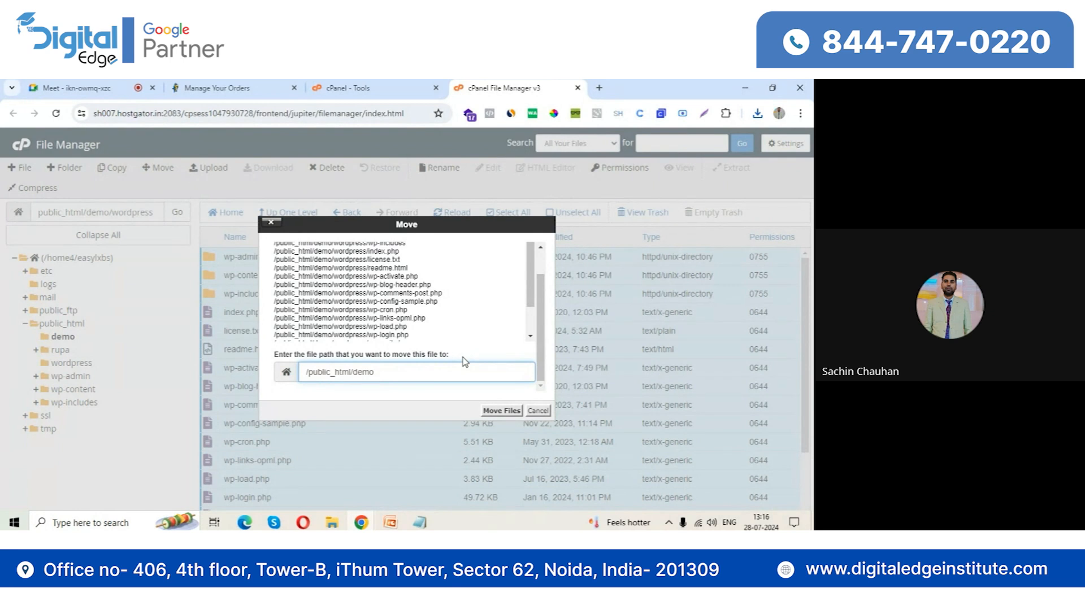
pyautogui.click(493, 410)
# Look through the files in public_html and open its demo folder
pyautogui.click(67, 324)
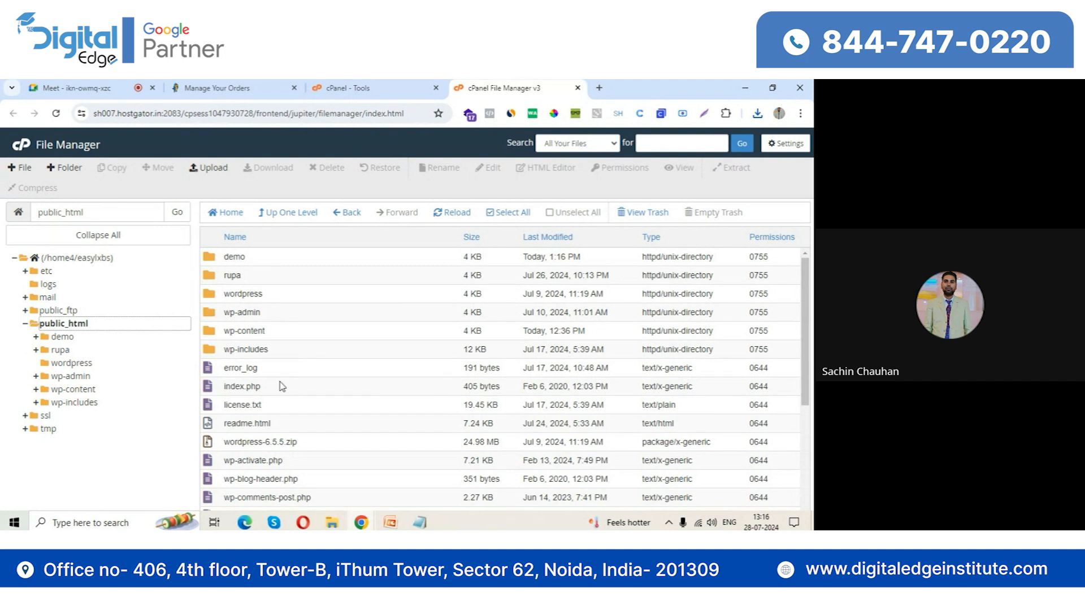
pyautogui.scroll(-3, 281, 384)
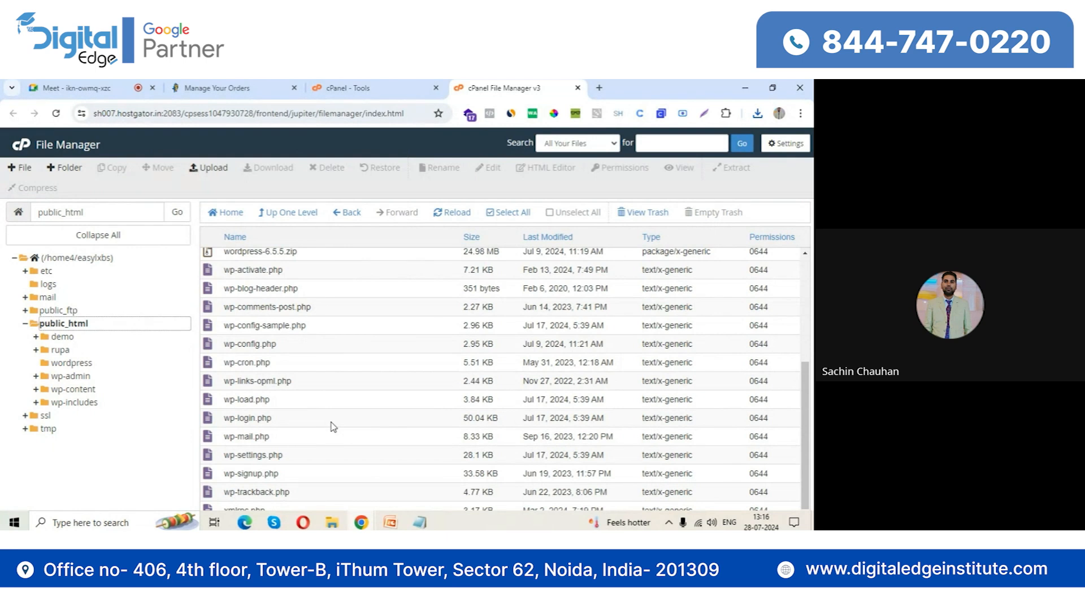
pyautogui.scroll(3, 333, 427)
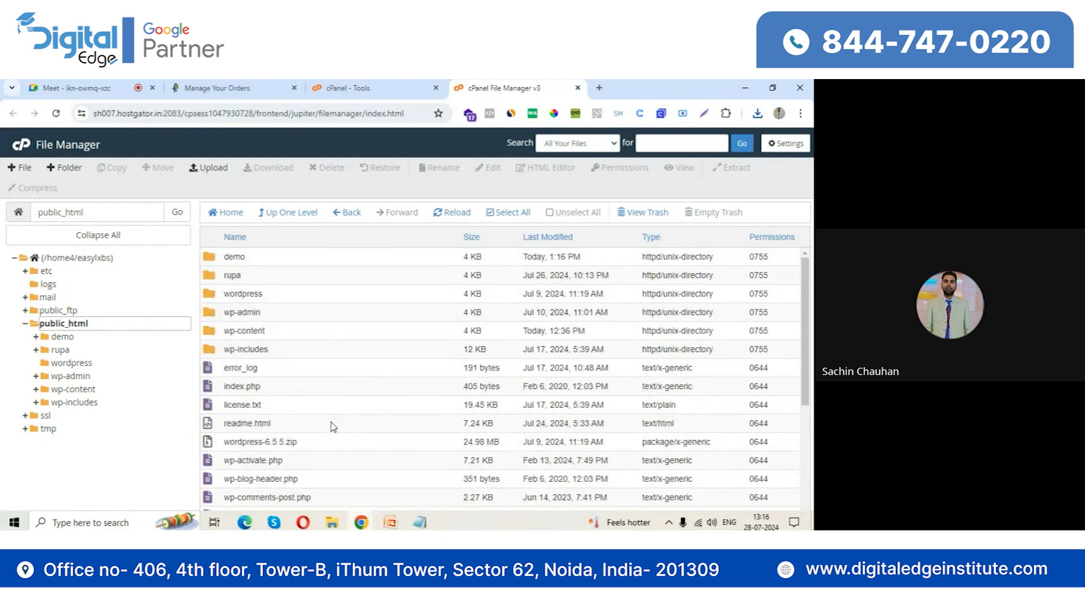
pyautogui.doubleClick(209, 261)
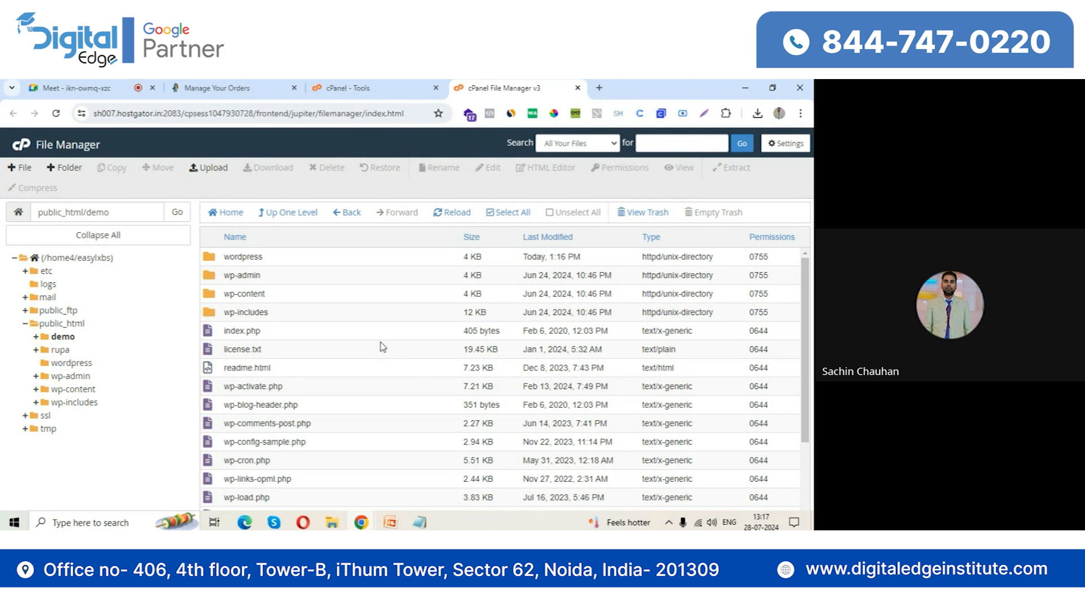
# Open MySQL Databases from the cPanel tools, create a new database named demo and return to the databases page
pyautogui.click(348, 83)
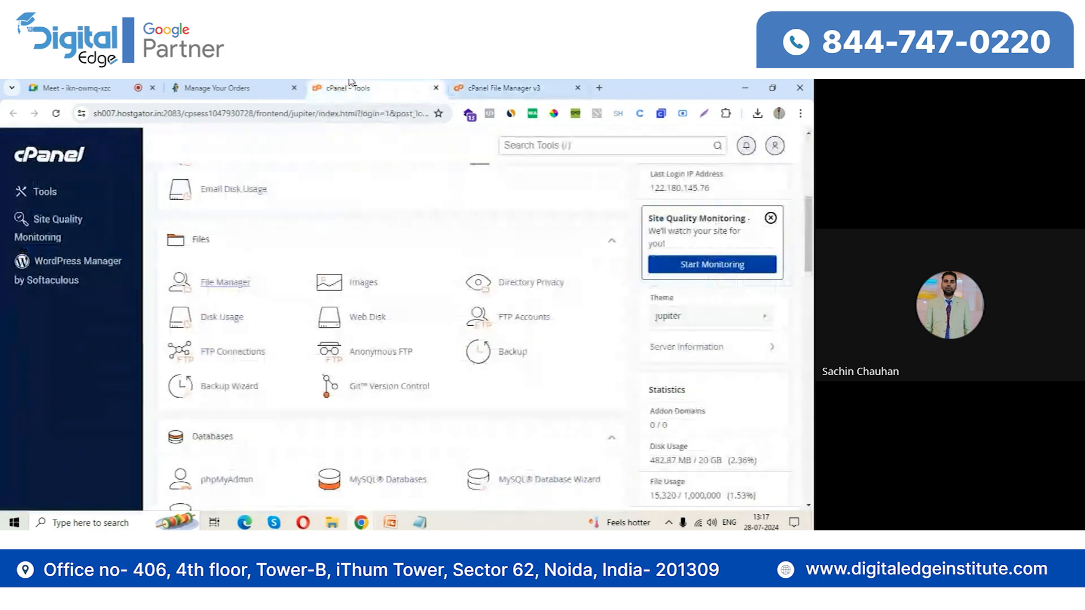
pyautogui.middleClick(396, 362)
pyautogui.scroll(3, 395, 361)
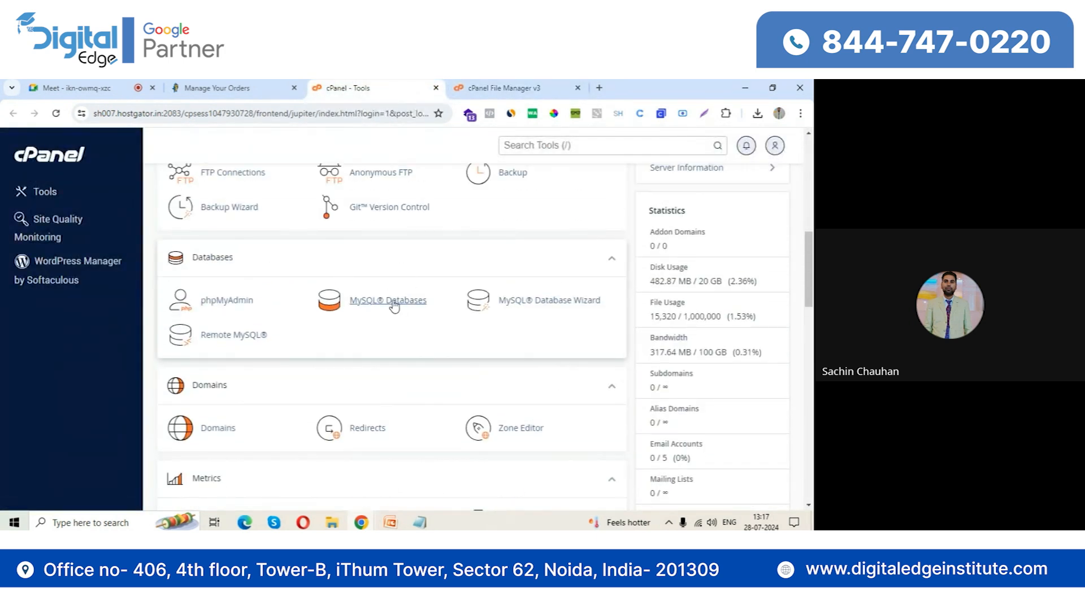
pyautogui.click(394, 303)
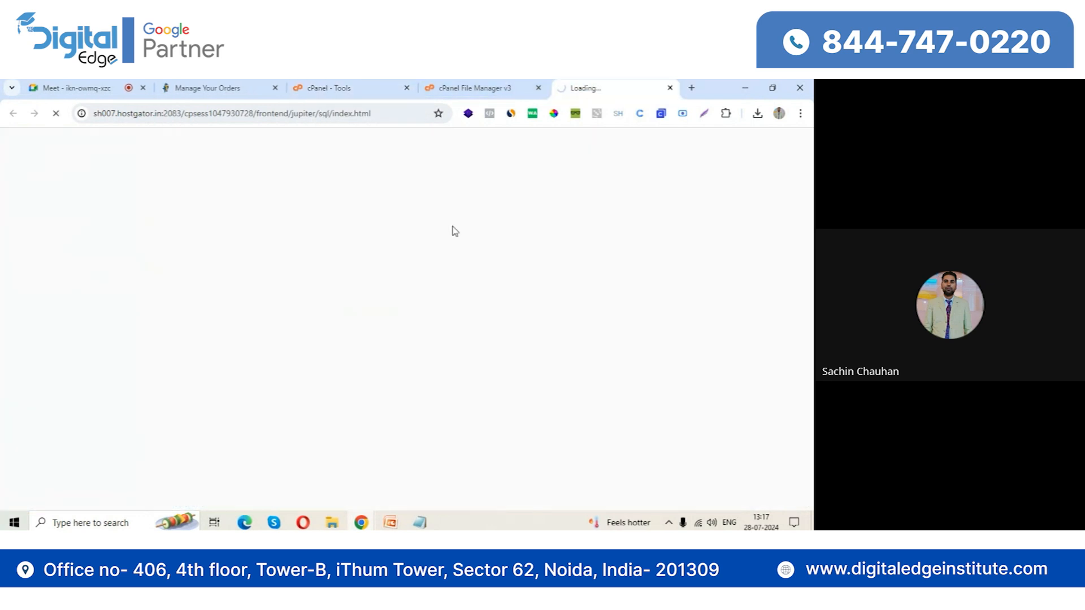
pyautogui.click(283, 326)
pyautogui.write('demo')
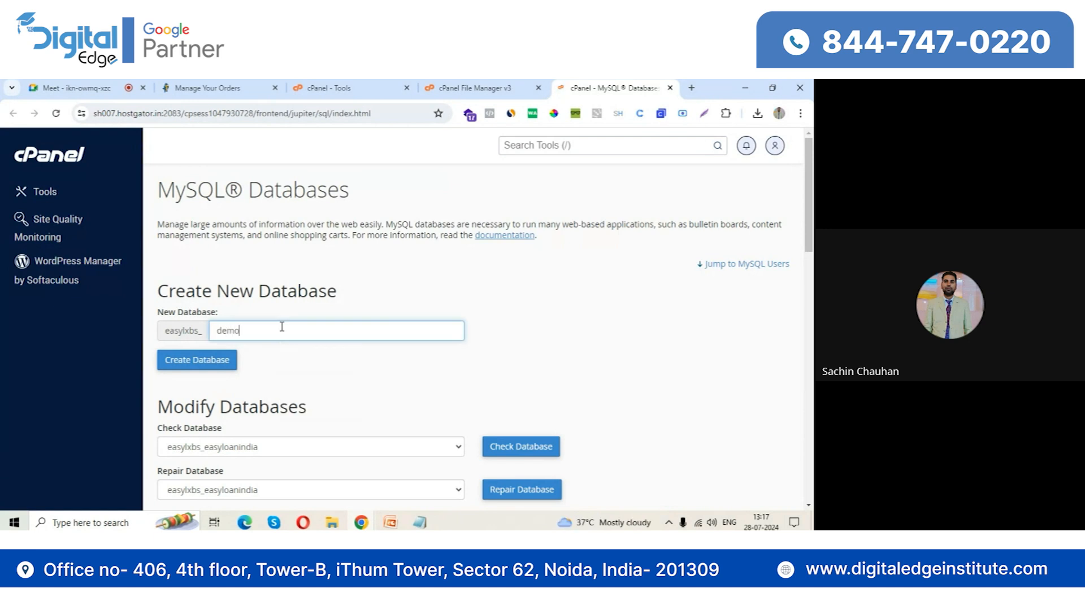
pyautogui.click(187, 367)
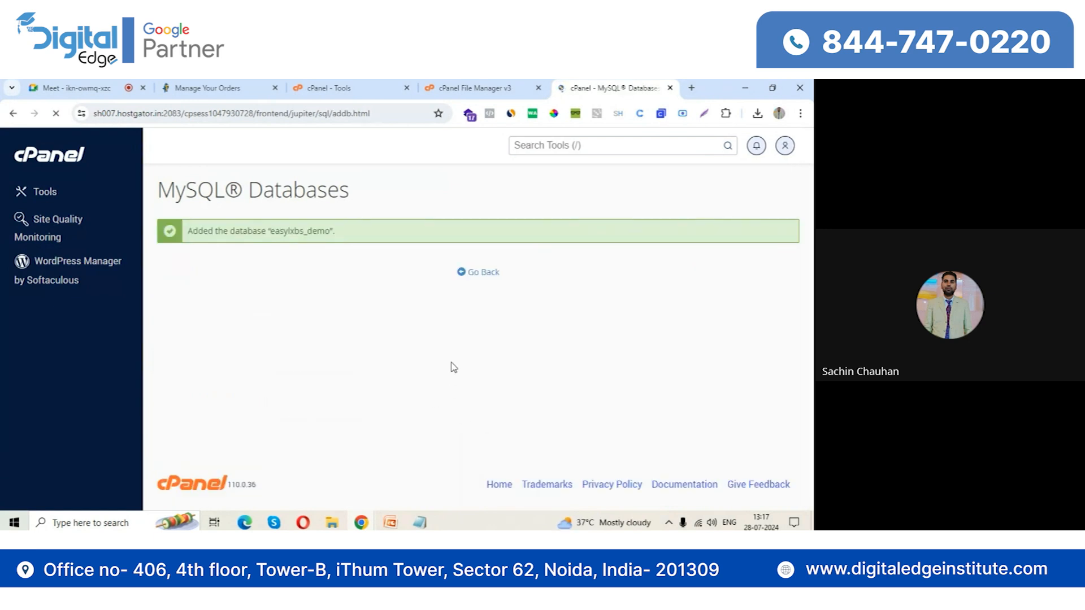
pyautogui.click(479, 277)
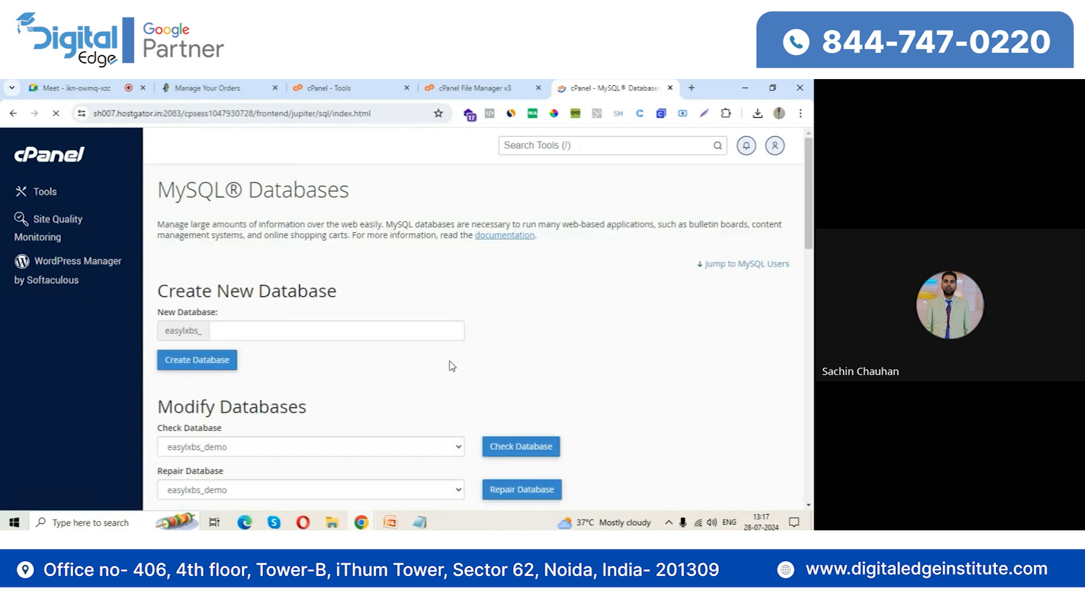
# Create a MySQL user named demo, entering and repeating the user's password, and dismiss the browser's offer to save it
pyautogui.scroll(-5, 450, 363)
pyautogui.scroll(-2, 424, 377)
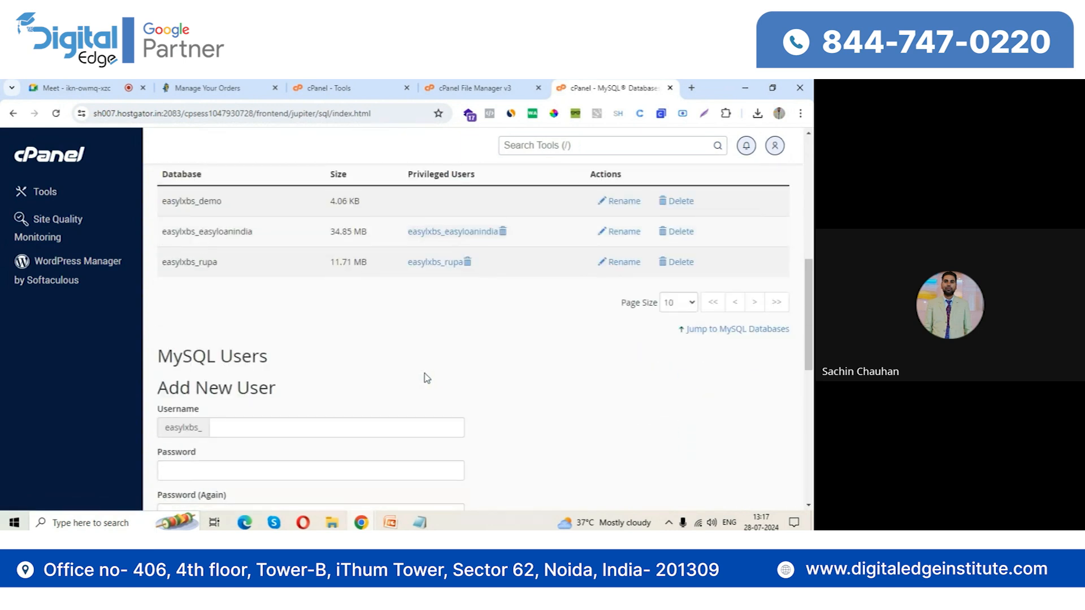
pyautogui.scroll(-2, 440, 345)
pyautogui.click(312, 303)
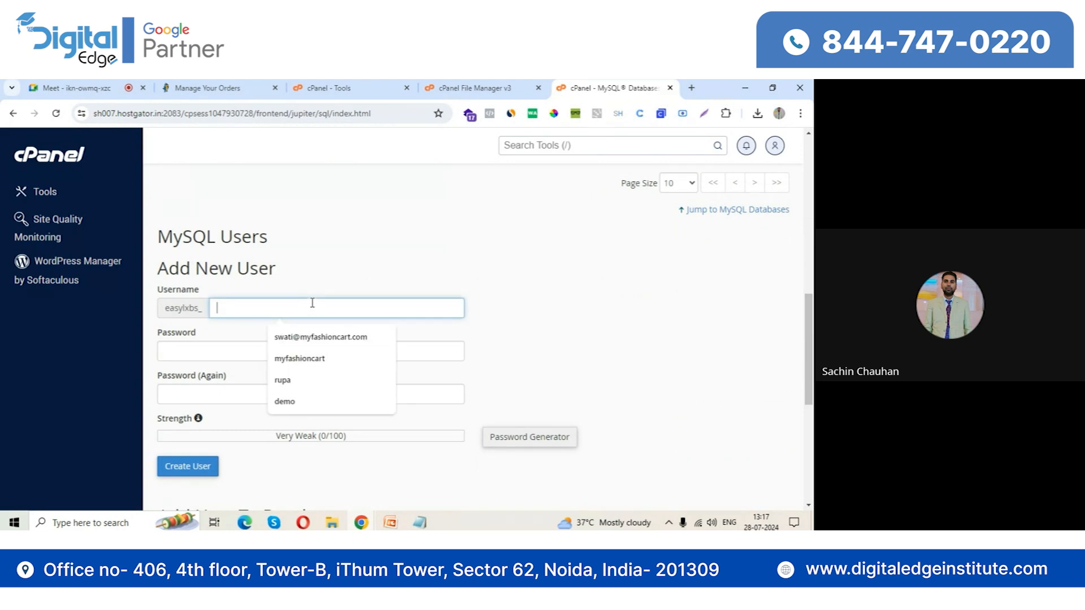
pyautogui.write('demo')
pyautogui.press('Tab')
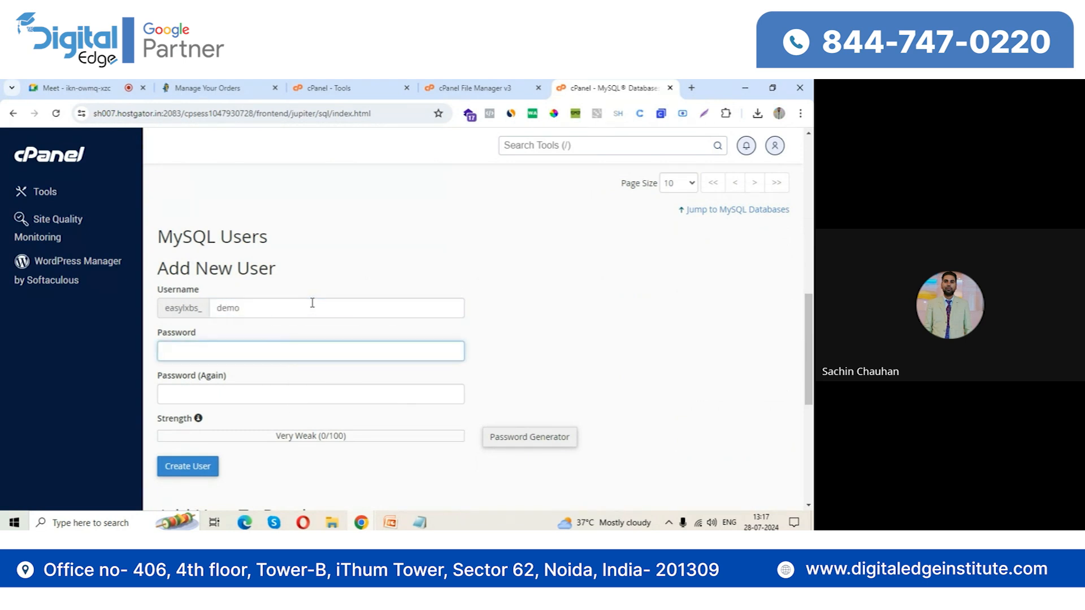
pyautogui.write('•')
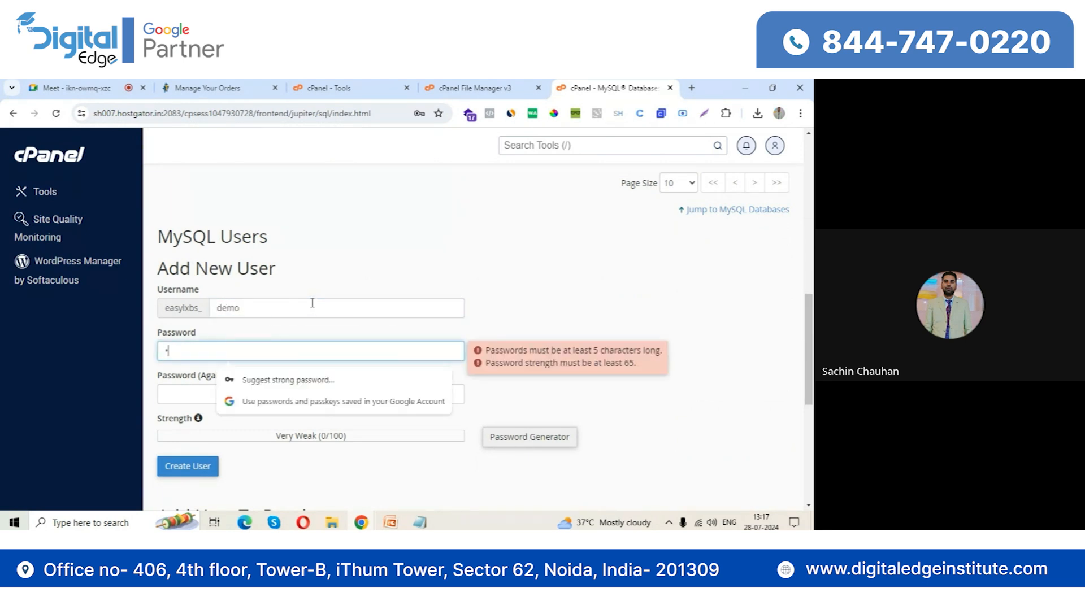
pyautogui.press('BackSpace')
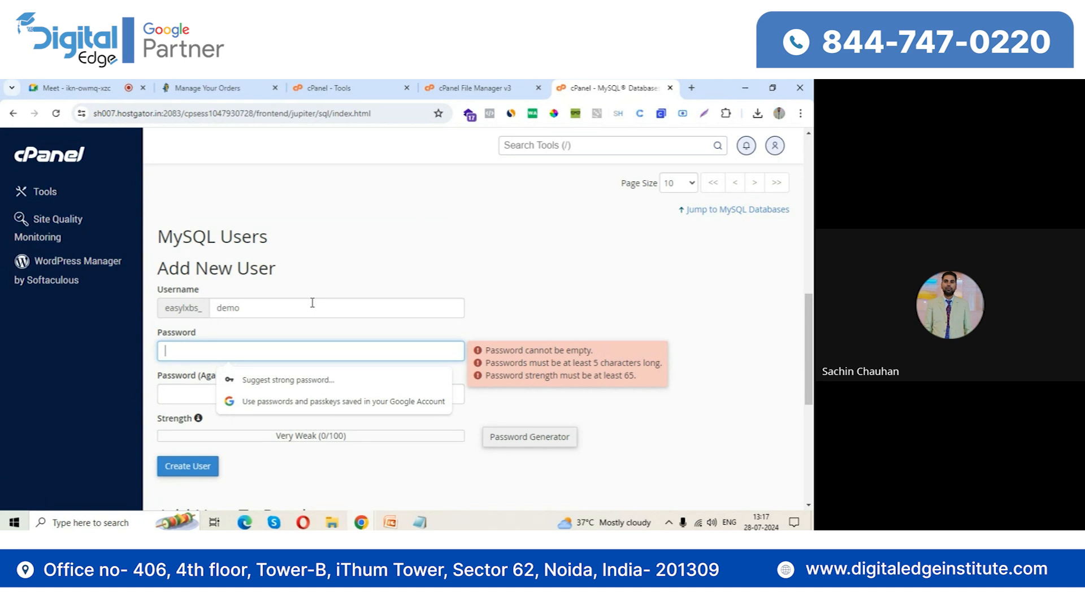
pyautogui.write('••••')
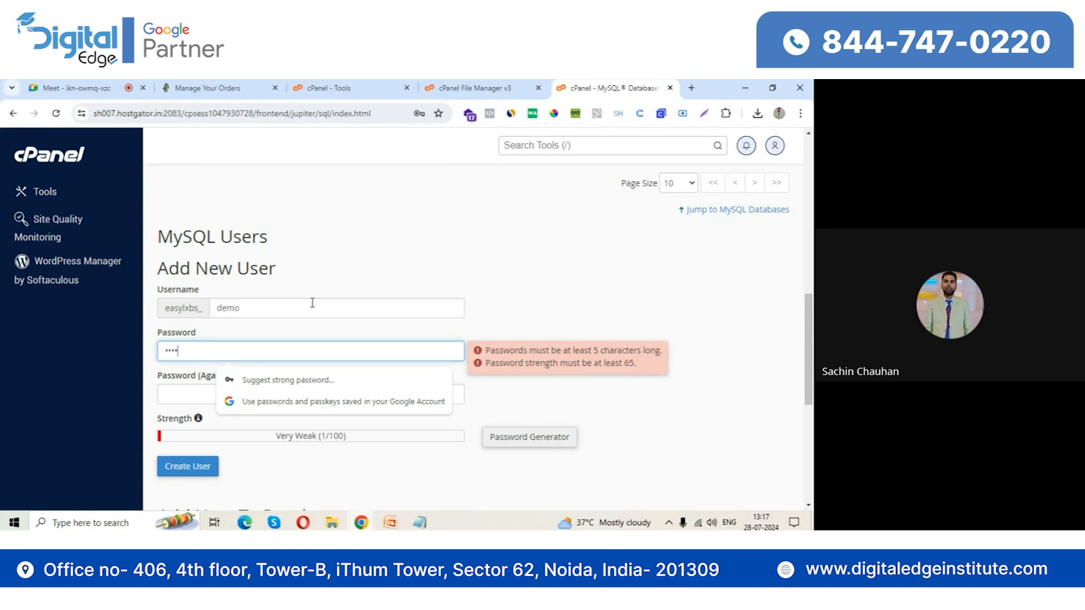
pyautogui.write('••••••')
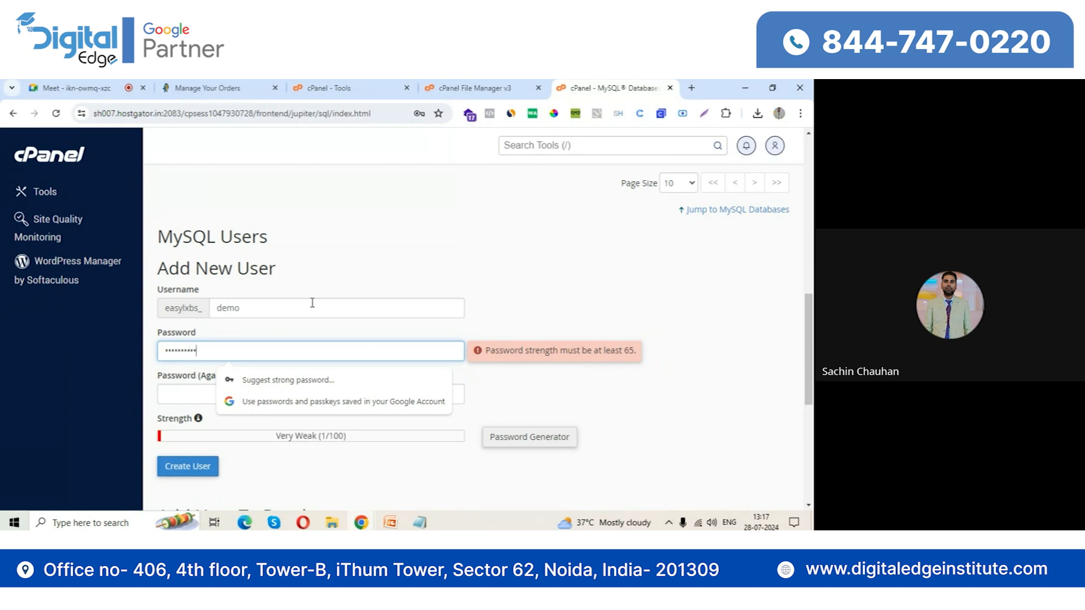
pyautogui.click(207, 396)
pyautogui.write('•••••••')
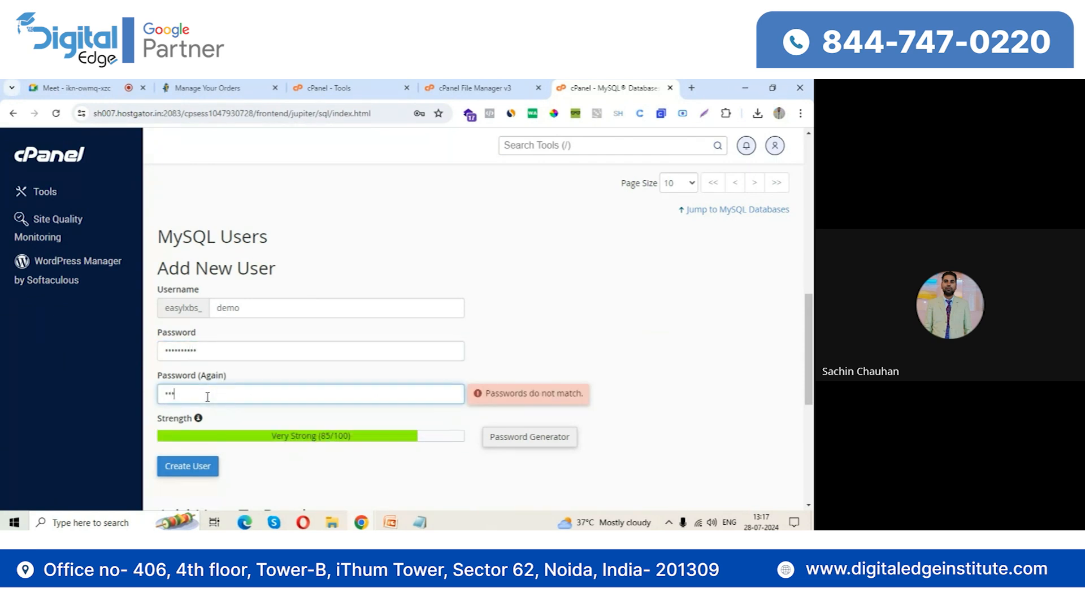
pyautogui.write('•••')
pyautogui.click(200, 466)
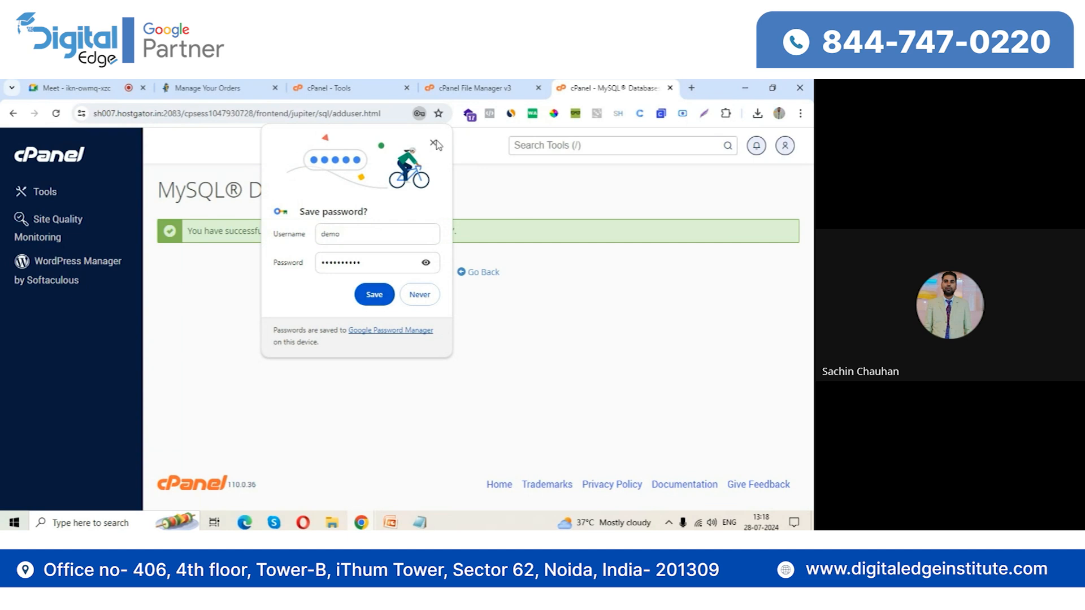
pyautogui.click(434, 144)
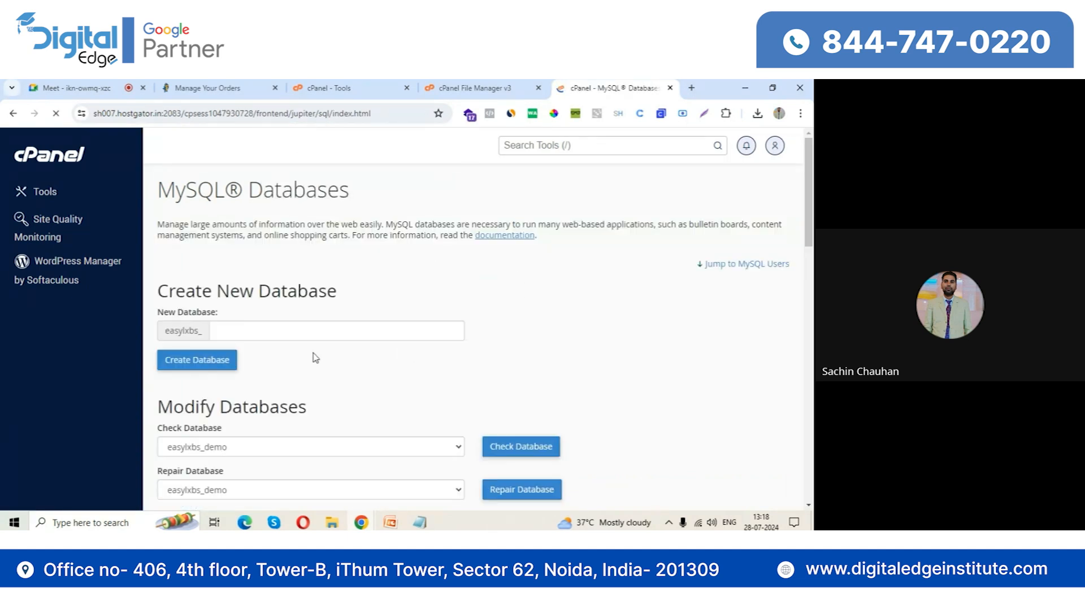
# Add the demo user to the demo database and grant it all privileges
pyautogui.scroll(-5, 315, 363)
pyautogui.scroll(-9, 362, 333)
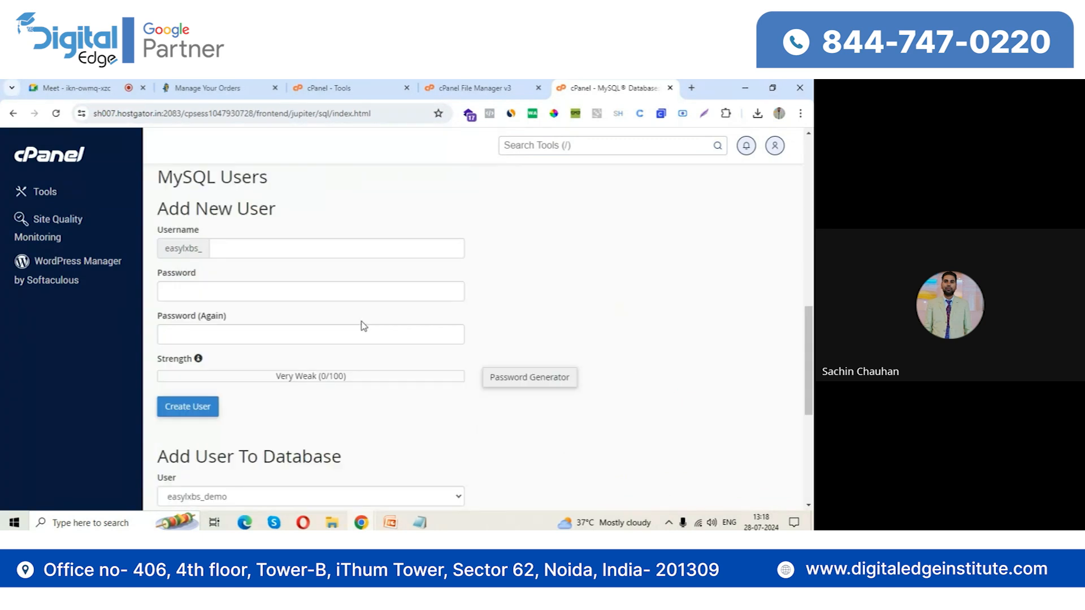
pyautogui.click(172, 389)
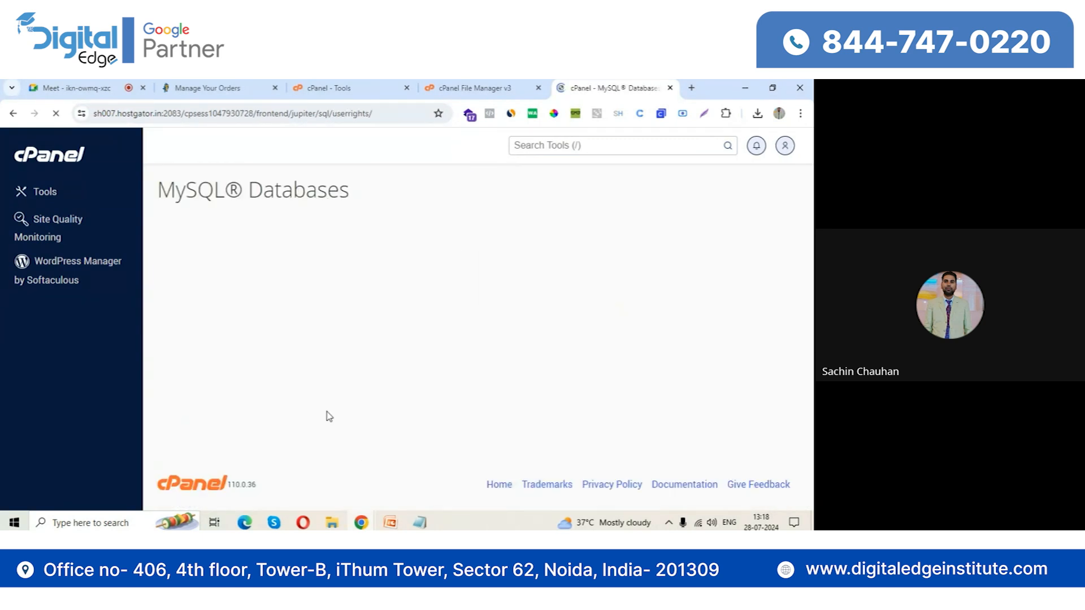
pyautogui.click(208, 296)
pyautogui.scroll(-3, 203, 351)
pyautogui.click(193, 409)
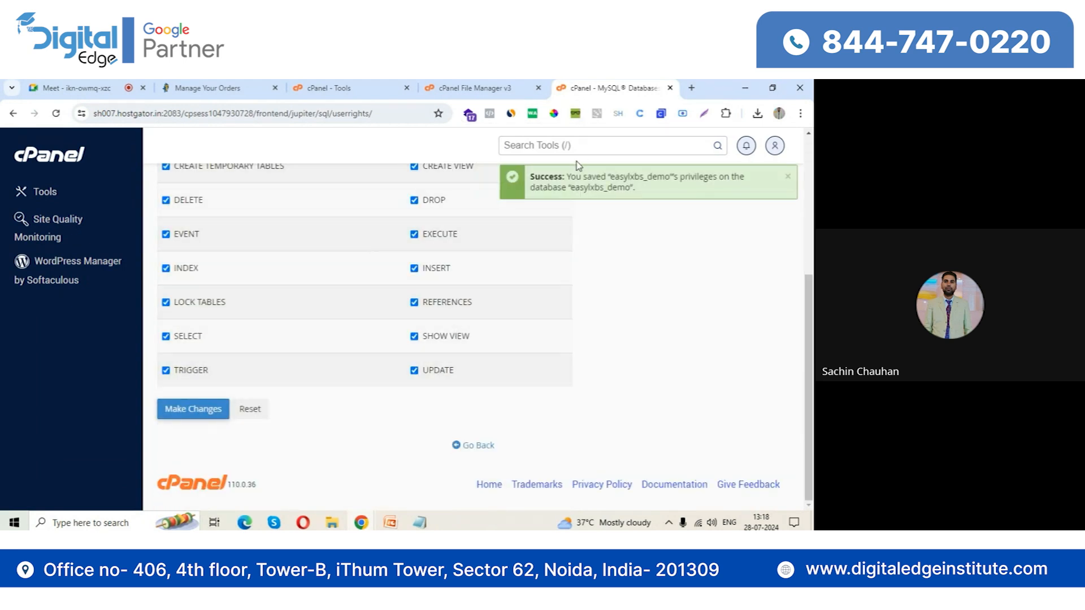
# Close the MySQL Databases page and rename wp-config-sample.php in the demo folder to wp-config.php
pyautogui.click(670, 88)
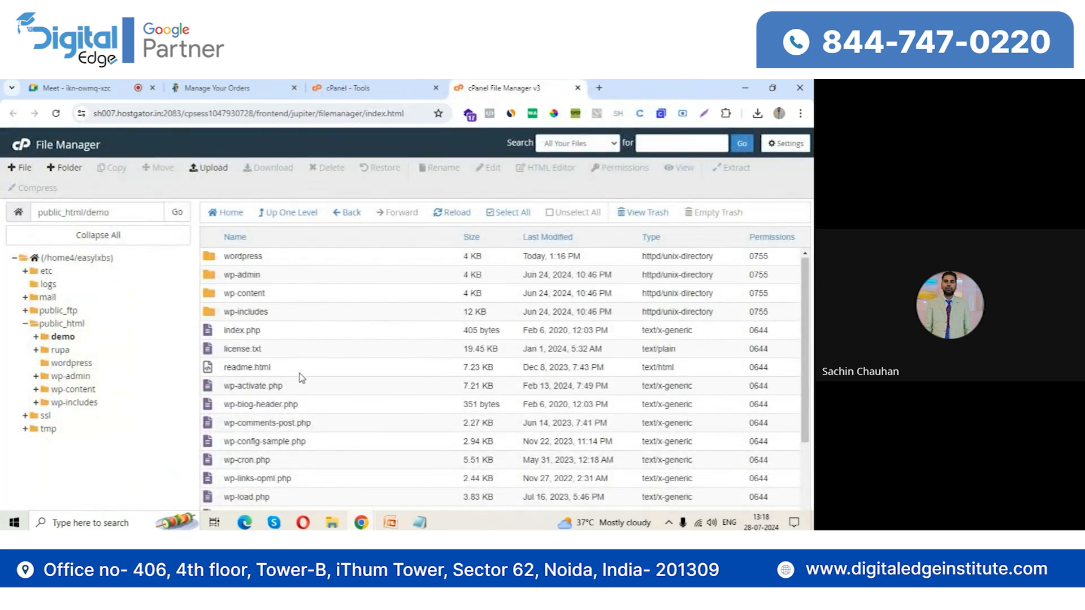
pyautogui.scroll(-1, 299, 376)
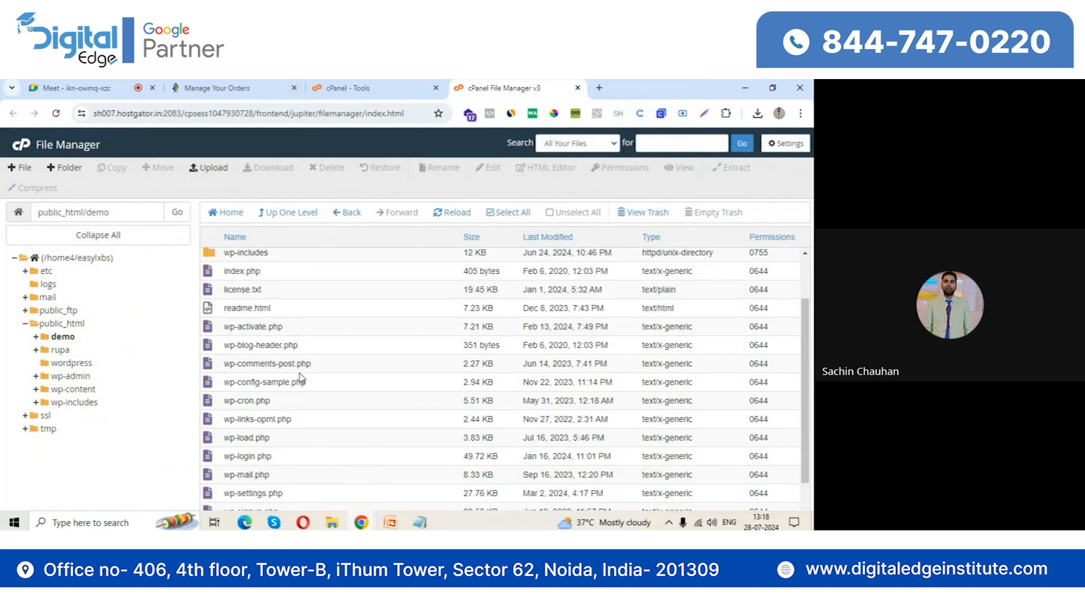
pyautogui.doubleClick(245, 384)
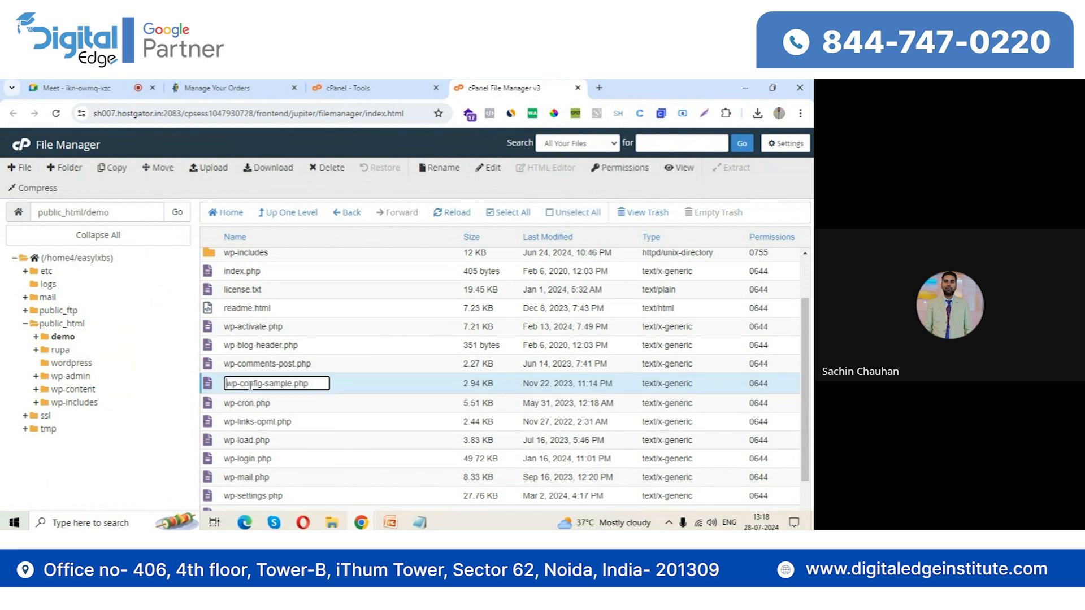
pyautogui.moveTo(262, 386); pyautogui.dragTo(292, 383)
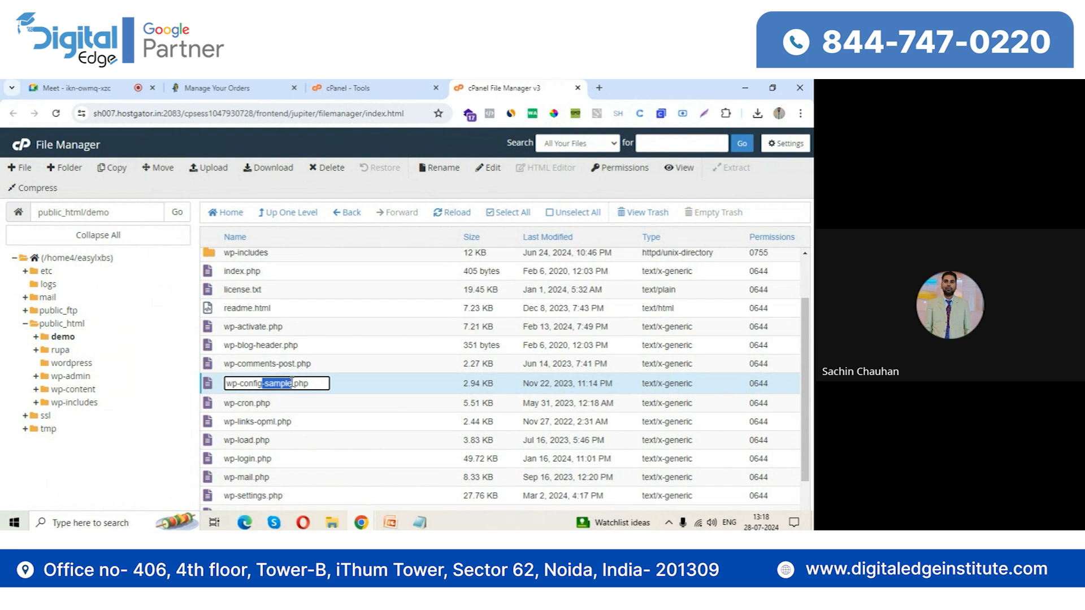
pyautogui.press('BackSpace')
pyautogui.press('Return')
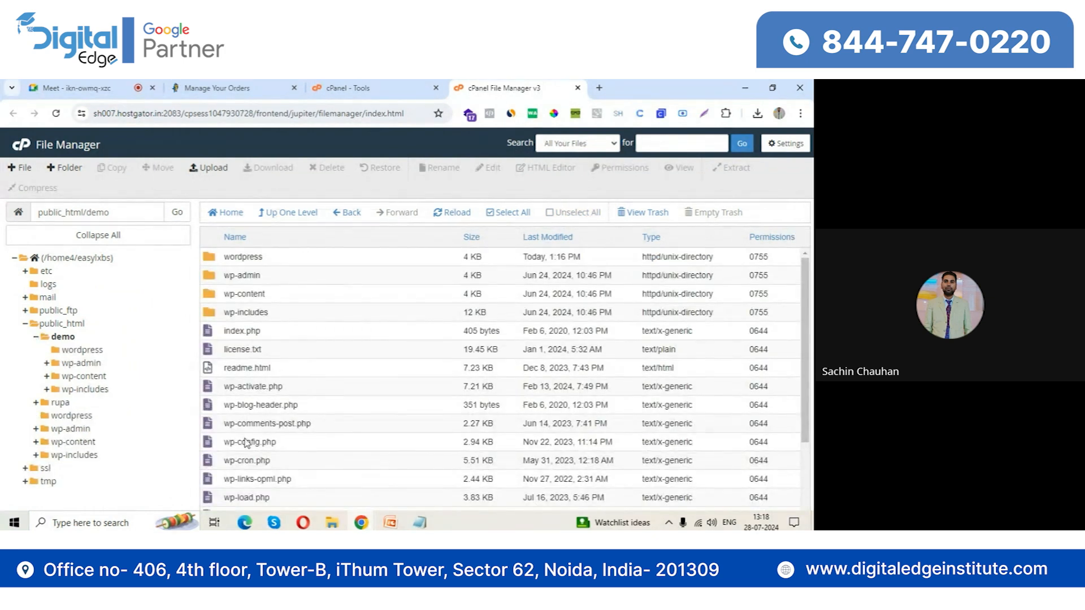
# Open wp-config.php in the demo folder for editing and set the DB_NAME value to demo
pyautogui.rightClick(207, 443)
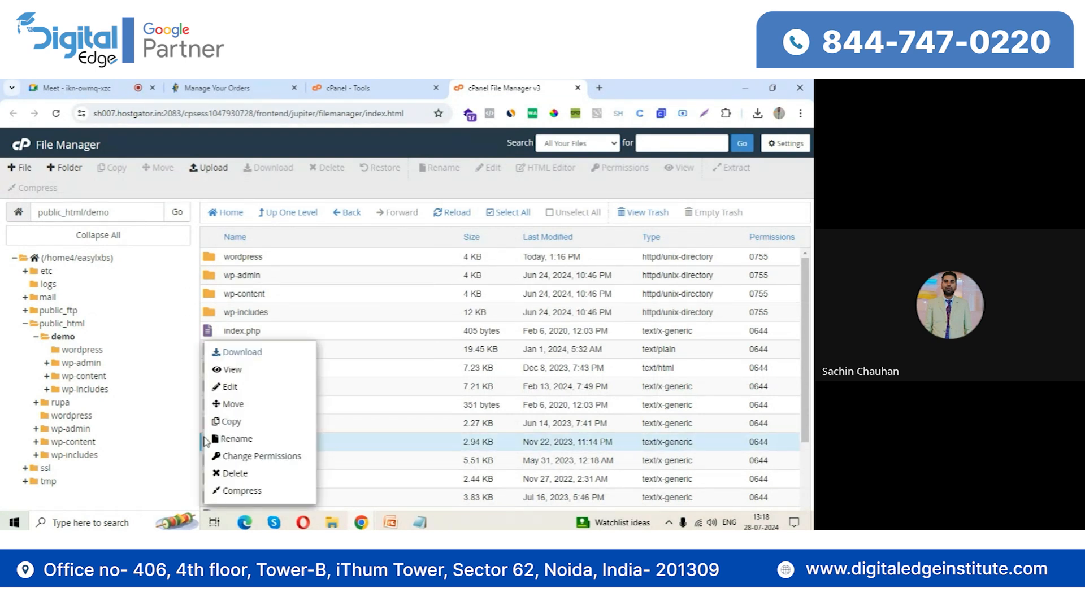
pyautogui.click(237, 390)
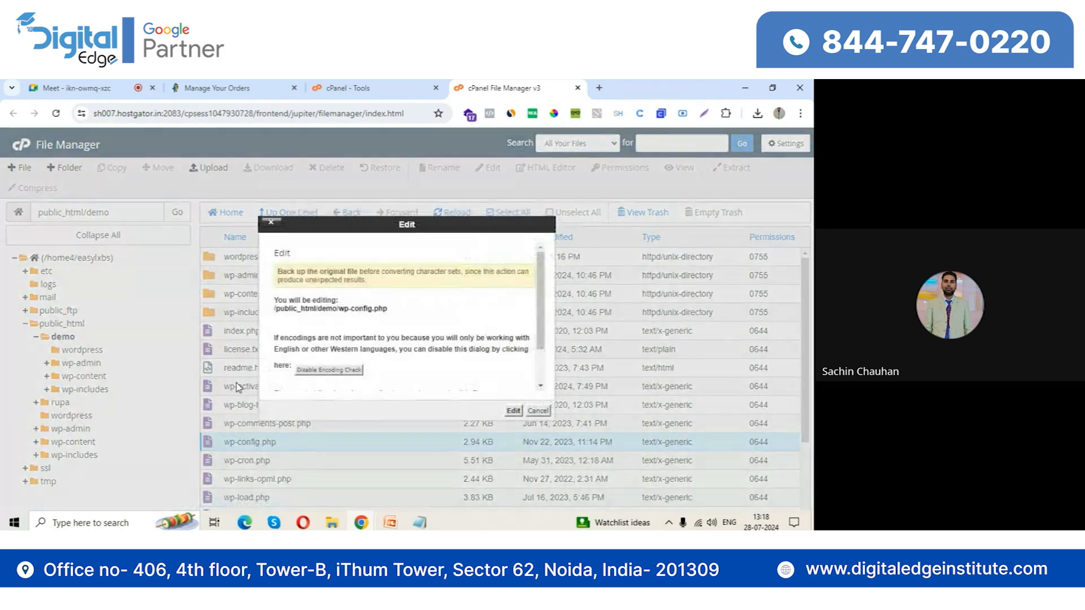
pyautogui.click(513, 411)
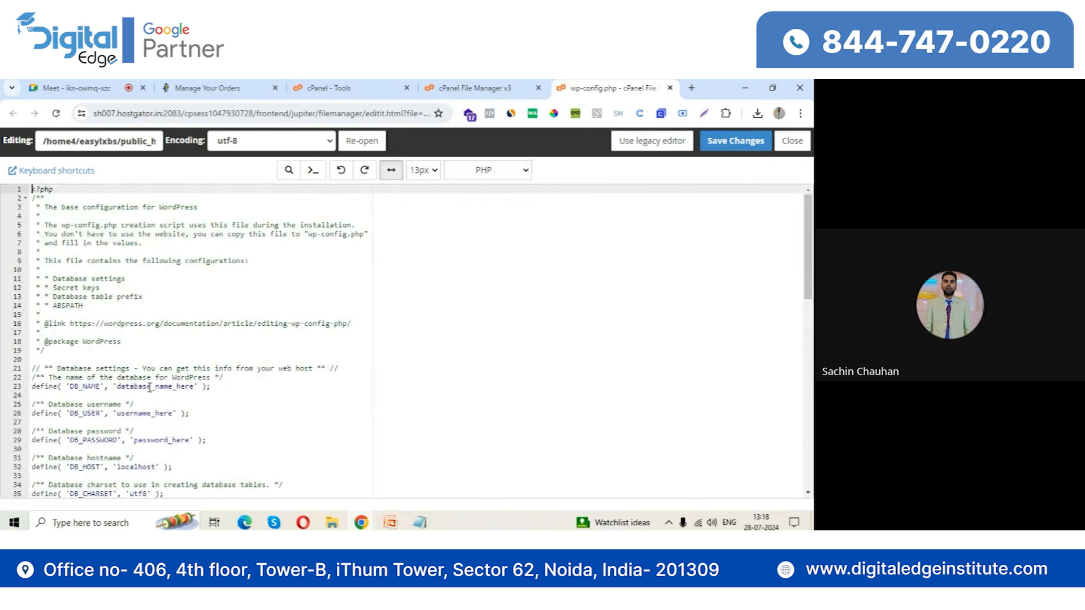
pyautogui.scroll(-1, 173, 393)
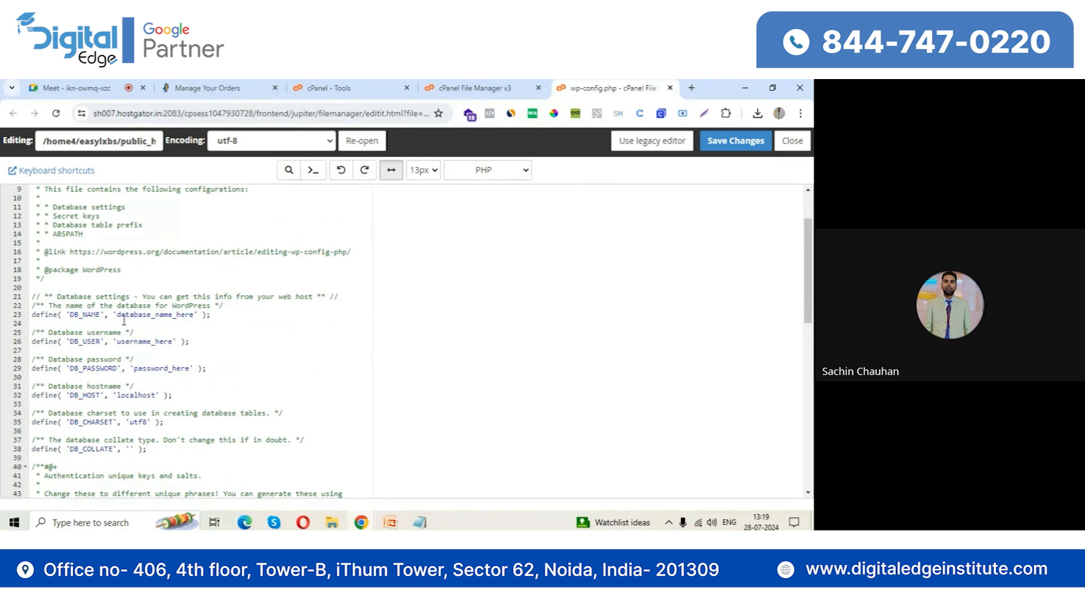
pyautogui.moveTo(117, 315); pyautogui.dragTo(194, 317)
pyautogui.write('demo')
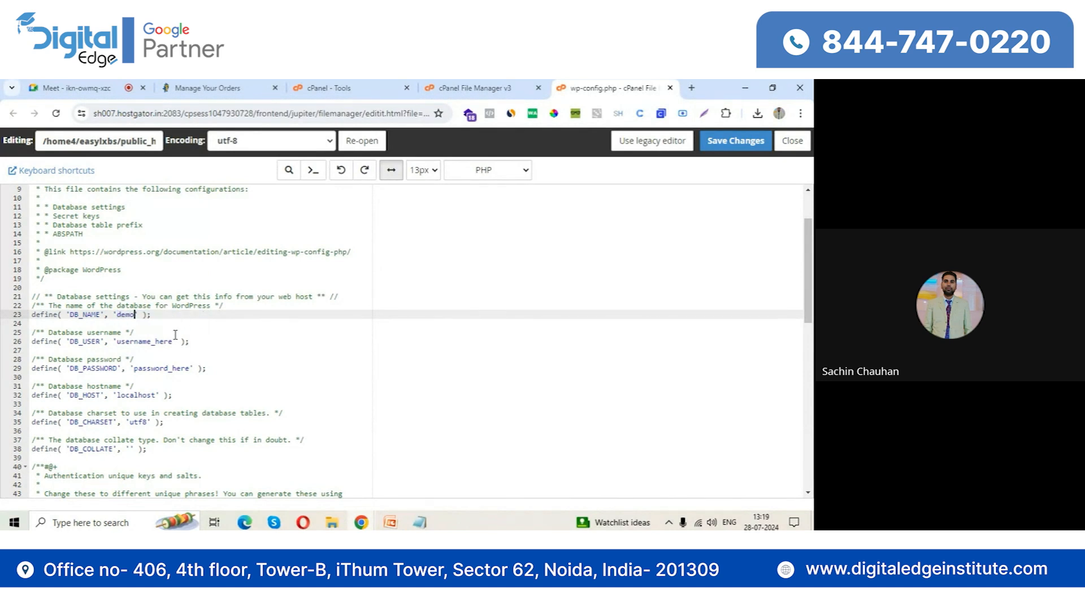
# Replace the DB_USER placeholder in wp-config.php with demo
pyautogui.click(172, 341)
pyautogui.press('BackSpace')
pyautogui.press('BackSpace')
pyautogui.press('BackSpace')
pyautogui.press('BackSpace')
pyautogui.press('BackSpace')
pyautogui.press('BackSpace')
pyautogui.press('BackSpace')
pyautogui.press('BackSpace')
pyautogui.press('BackSpace')
pyautogui.press('BackSpace')
pyautogui.write('demo')
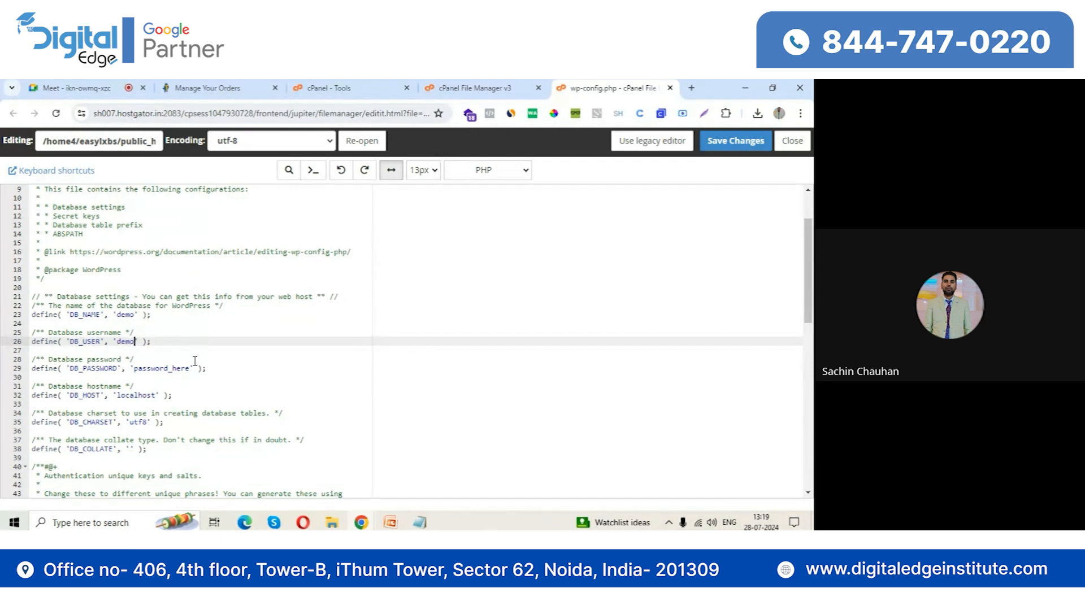
# Replace the DB_PASSWORD placeholder with the database user's password and save the changes to wp-config.php
pyautogui.click(190, 365)
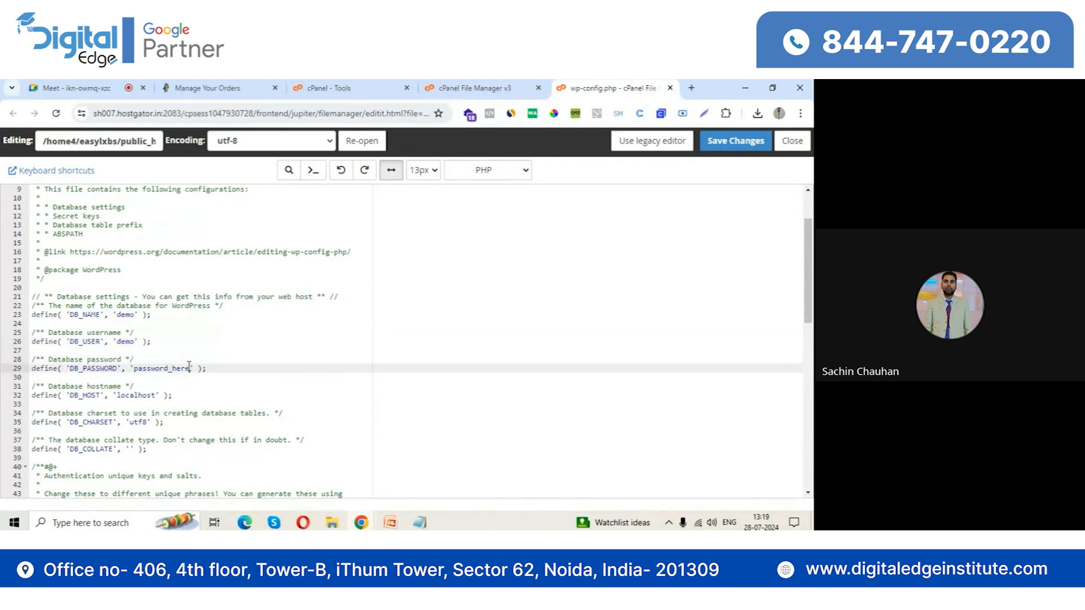
pyautogui.press('BackSpace')
pyautogui.press('BackSpace')
pyautogui.press('BackSpace')
pyautogui.press('BackSpace')
pyautogui.press('BackSpace')
pyautogui.press('BackSpace')
pyautogui.press('BackSpace')
pyautogui.press('BackSpace')
pyautogui.press('BackSpace')
pyautogui.press('BackSpace')
pyautogui.press('BackSpace')
pyautogui.press('BackSpace')
pyautogui.press('BackSpace')
pyautogui.click(734, 142)
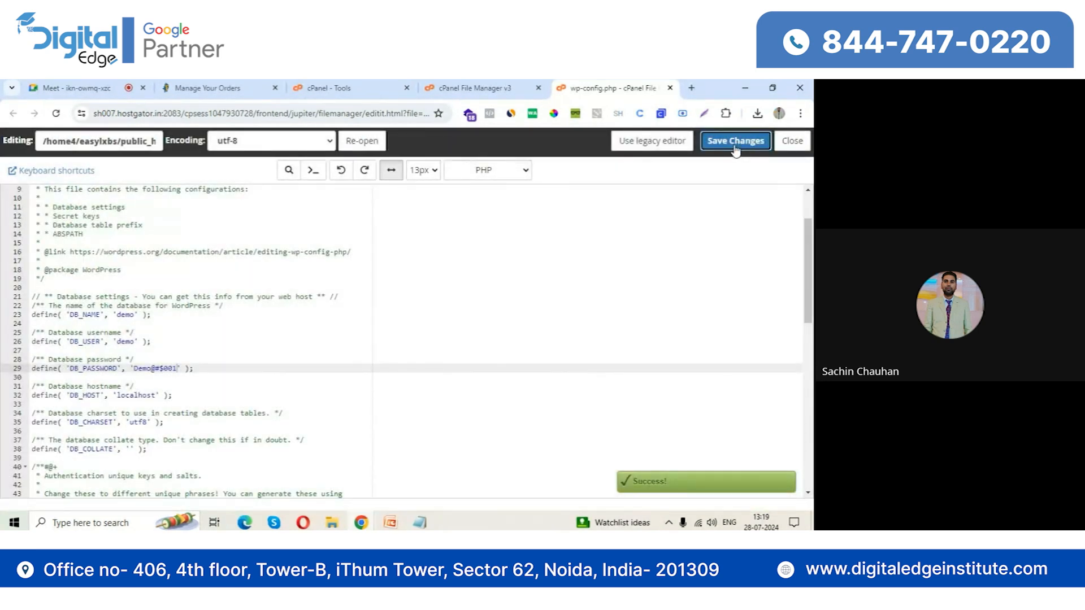
# Open easyloanindia.online/demo in a new browser tab and continue the WordPress installer in English (United States)
pyautogui.click(691, 88)
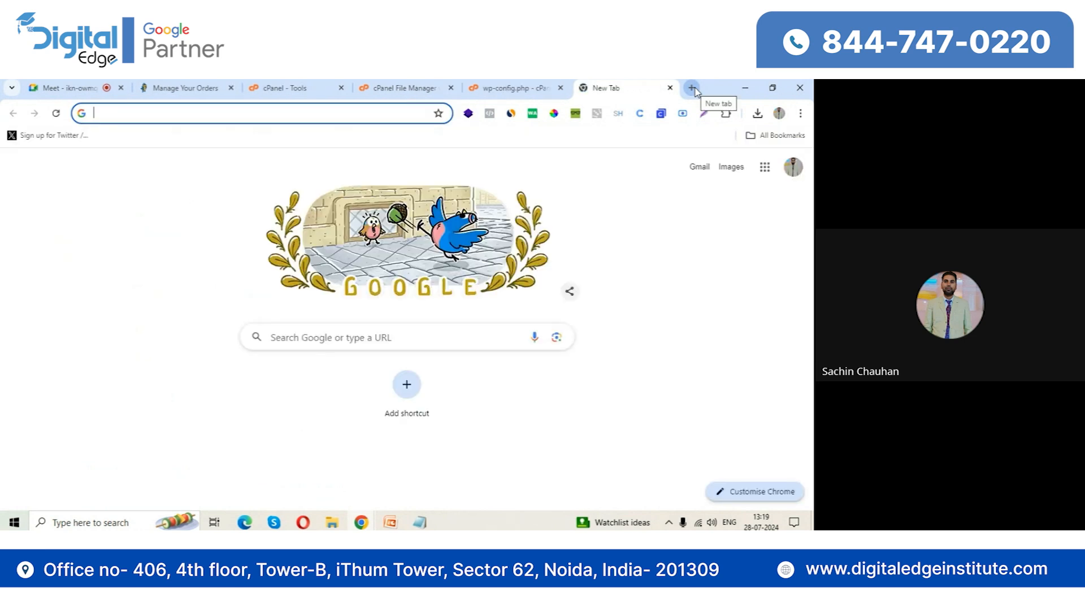
pyautogui.write('easyloanindia.online')
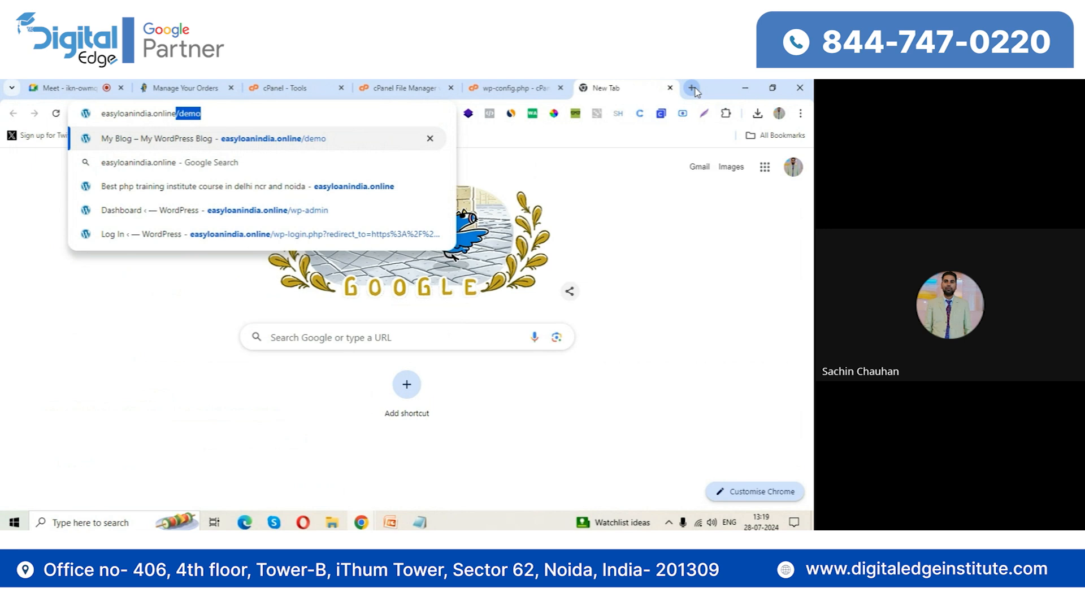
pyautogui.press('Return')
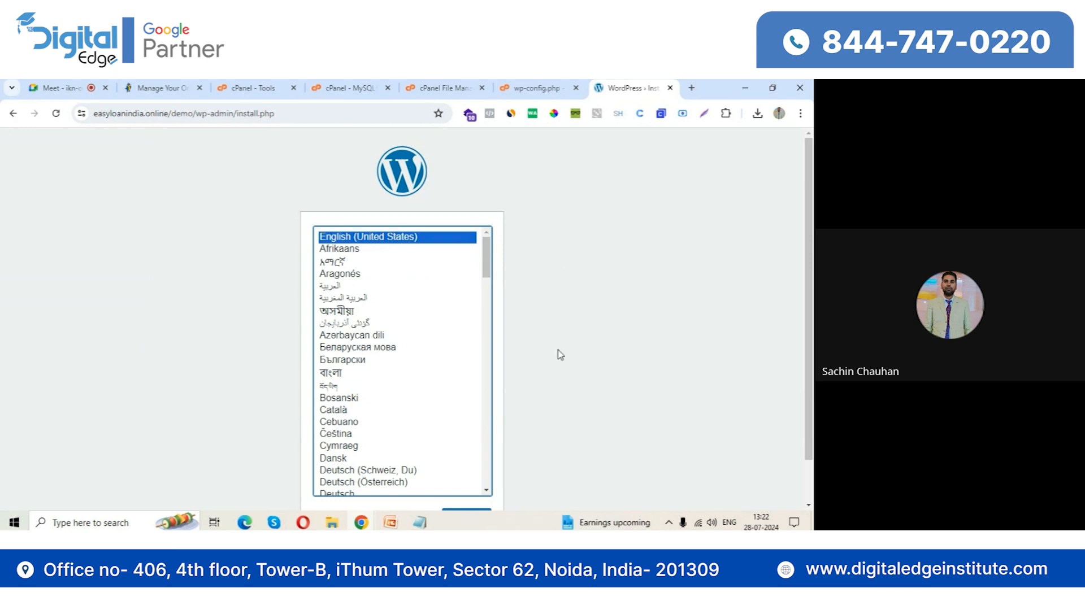
pyautogui.scroll(-1, 558, 356)
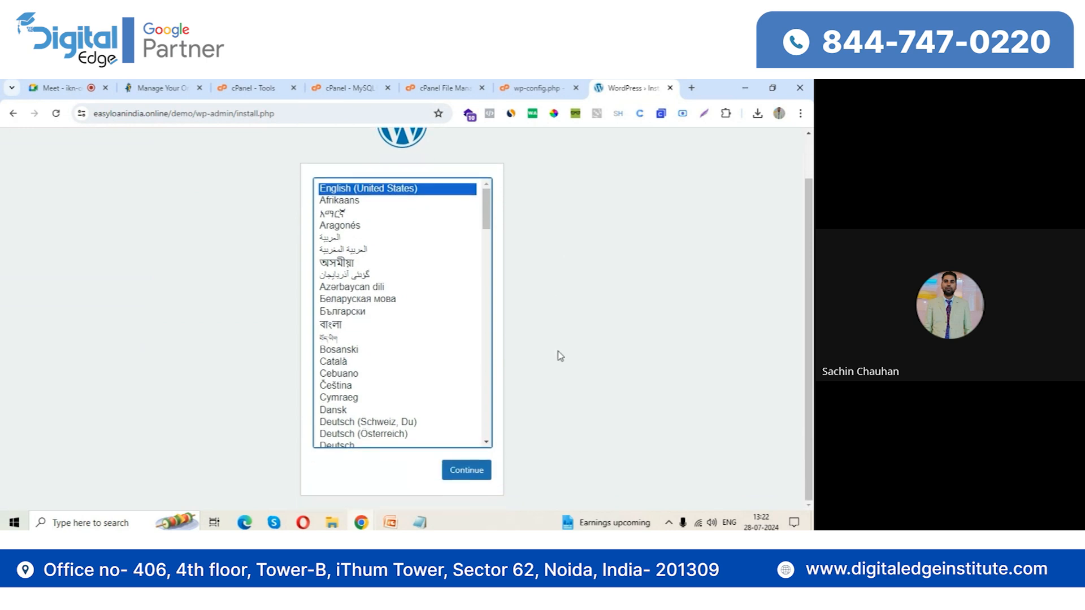
pyautogui.click(467, 474)
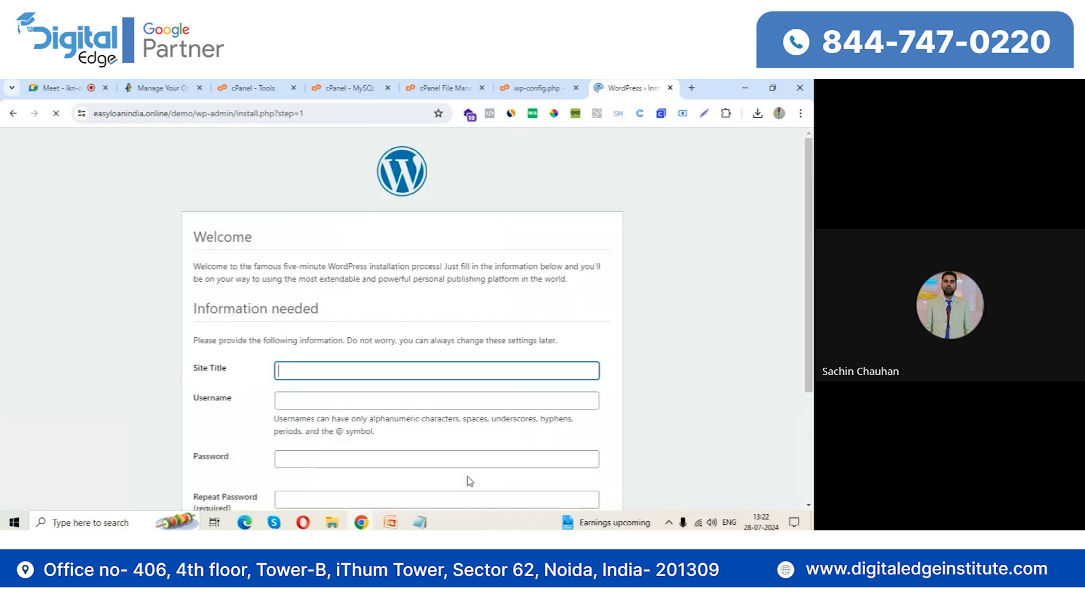
# Enter Digital marketing Services as the site title and admin as the username in the installation form
pyautogui.scroll(-2, 399, 406)
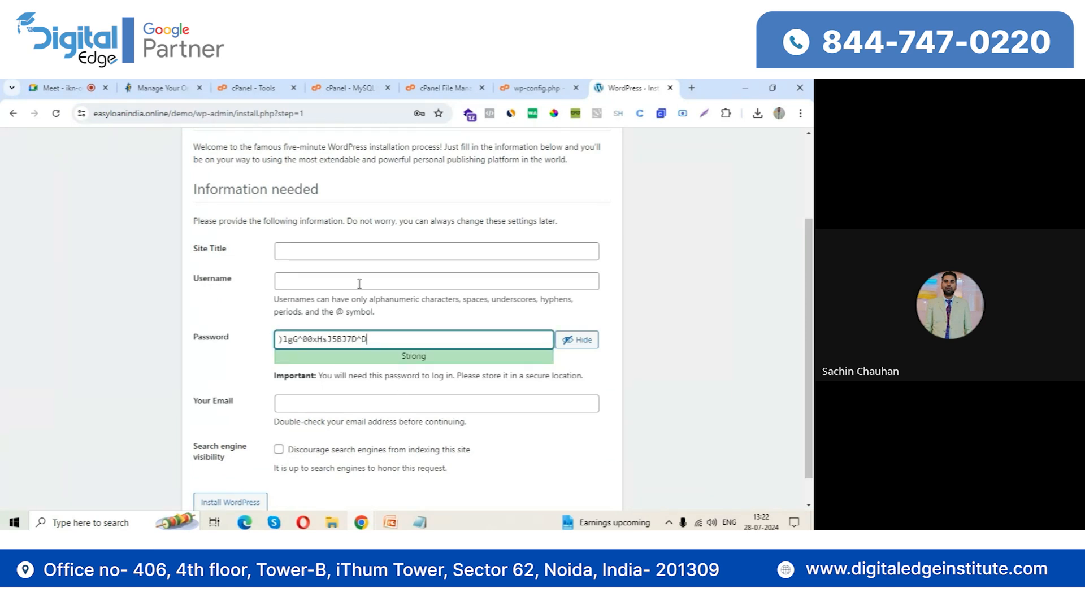
pyautogui.click(343, 246)
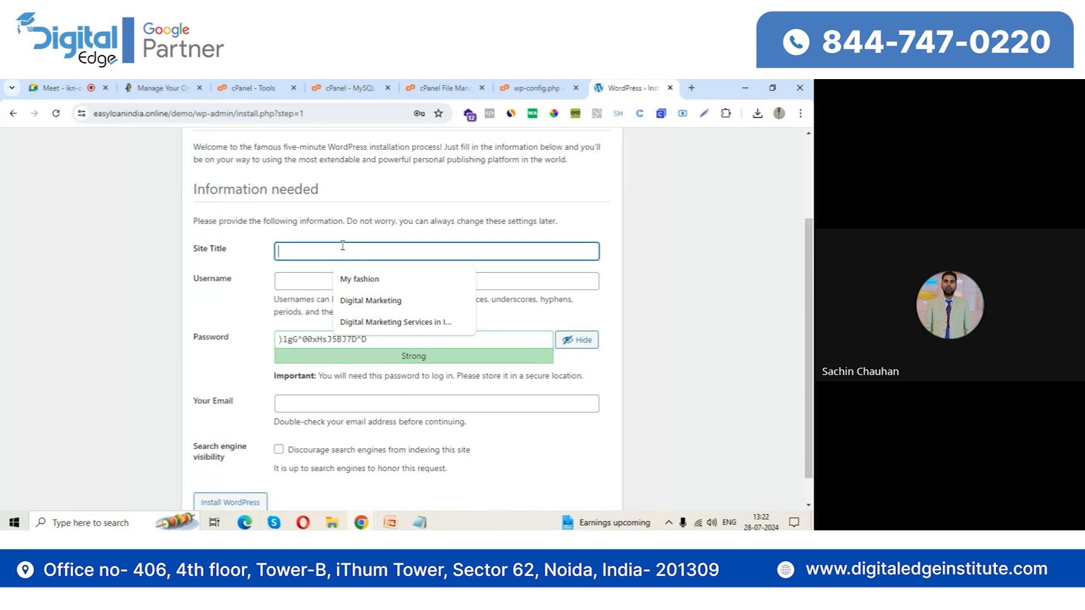
pyautogui.write('Digital marketi')
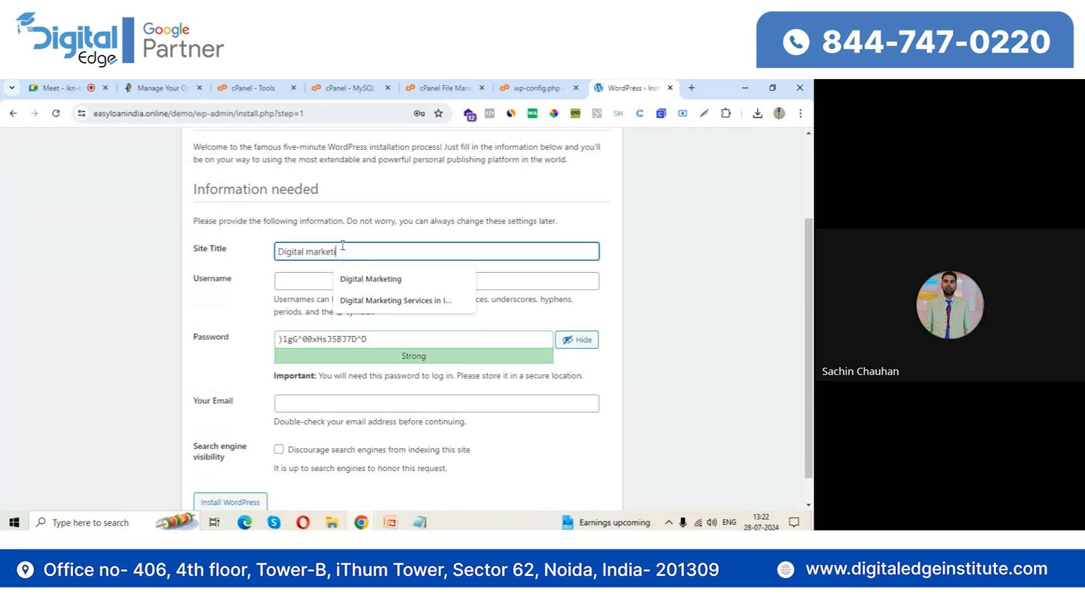
pyautogui.write('ng Services')
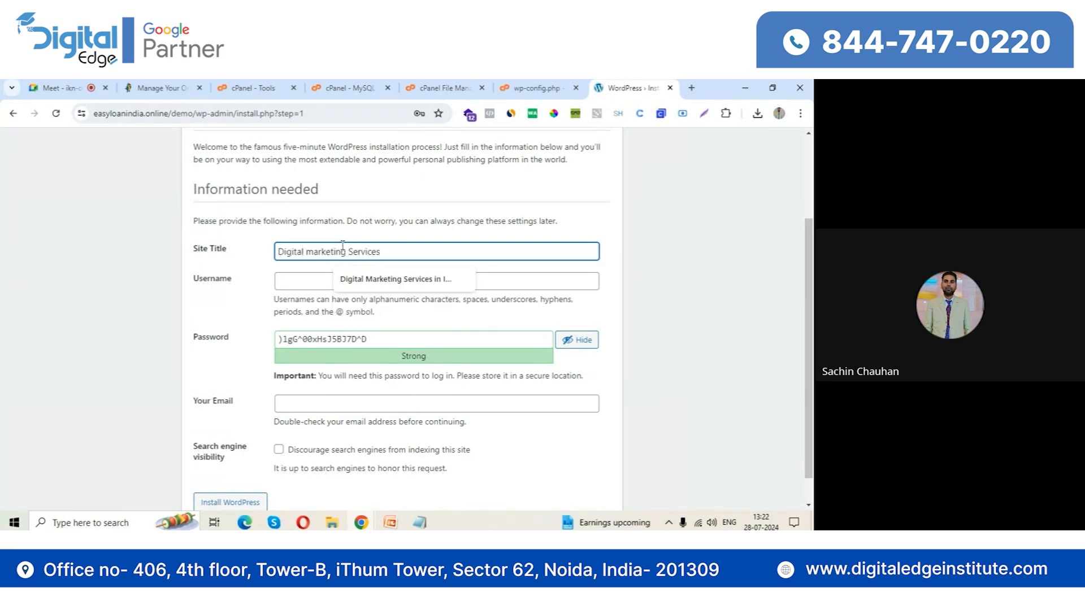
pyautogui.click(296, 286)
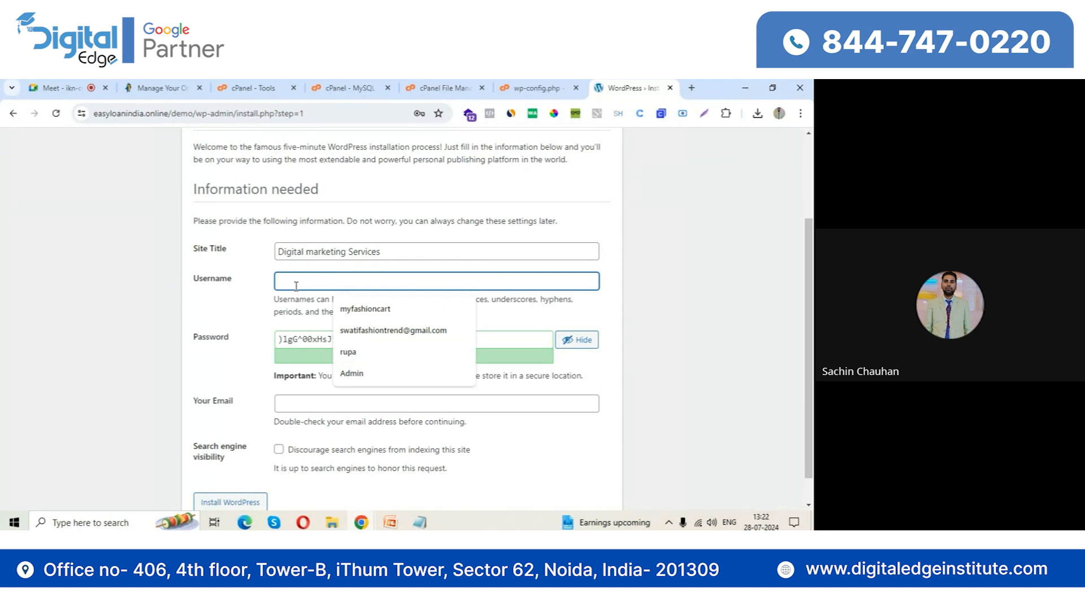
pyautogui.write('admin')
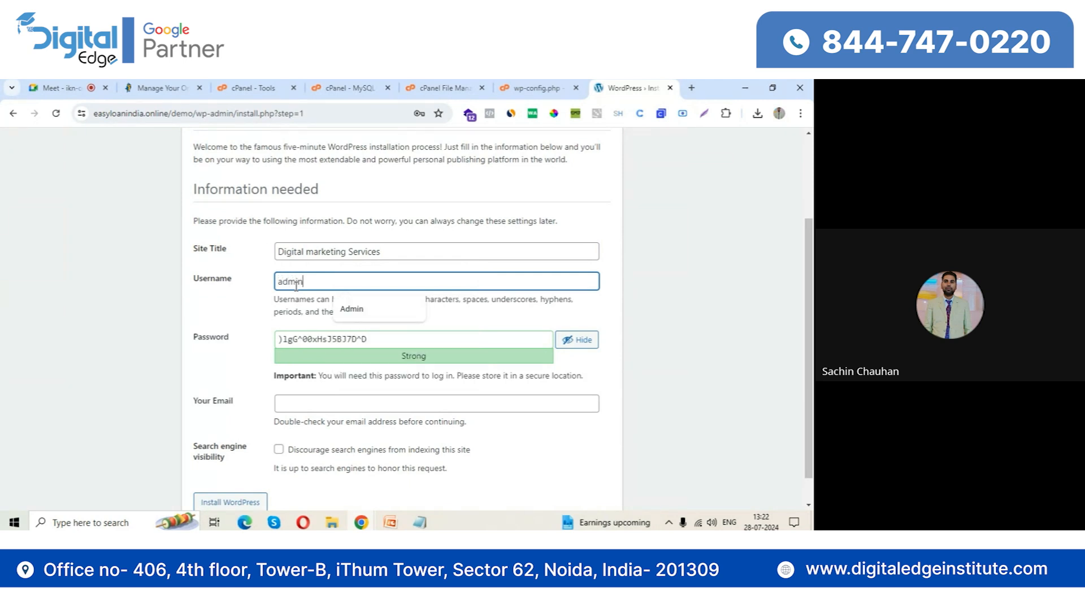
# Replace the generated password with the chosen admin account password and confirm the use of a weak password
pyautogui.press('Tab')
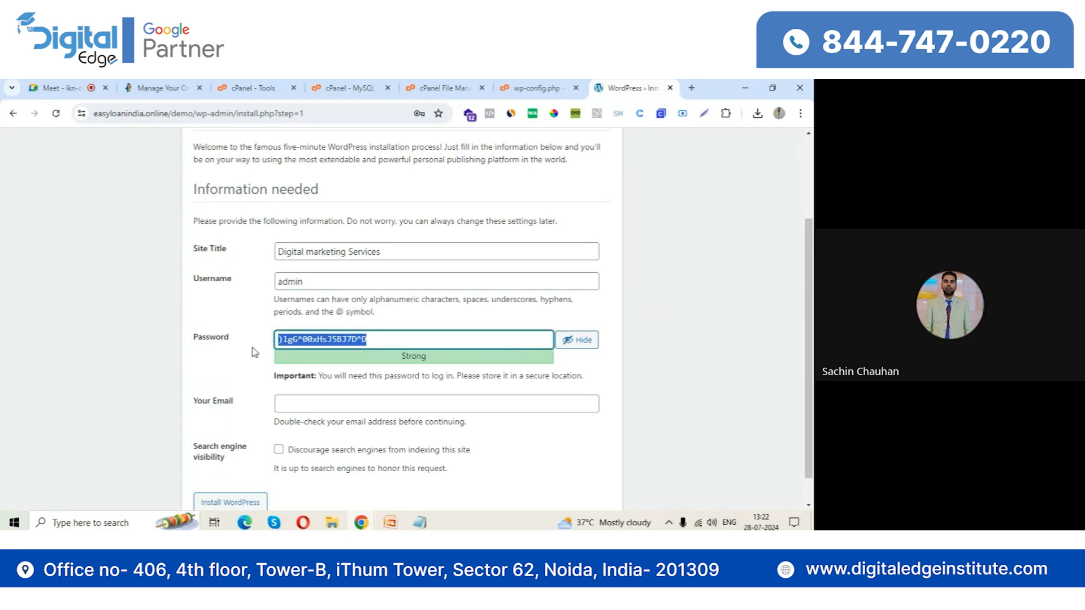
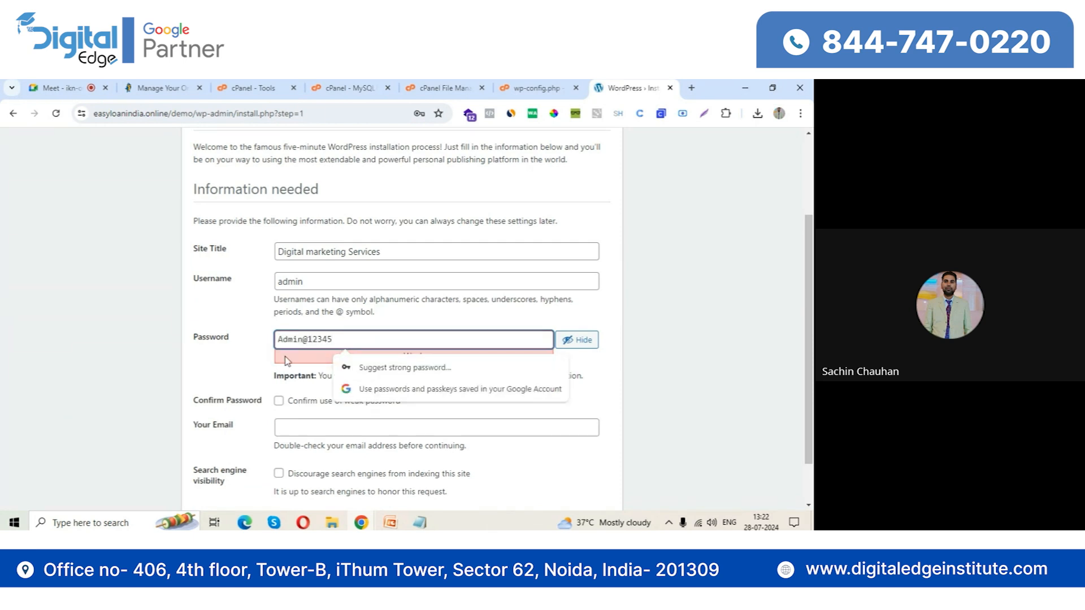
pyautogui.click(278, 401)
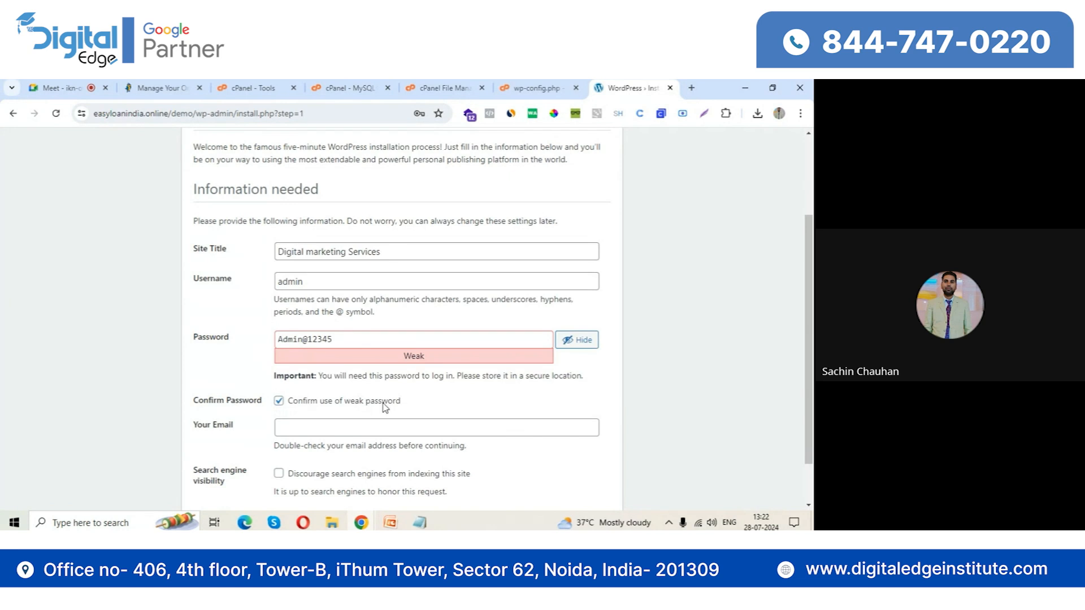
# Fill in the administrator's e-mail from the saved suggestion, install WordPress and dismiss the browser's offer to save the password
pyautogui.scroll(-1, 390, 409)
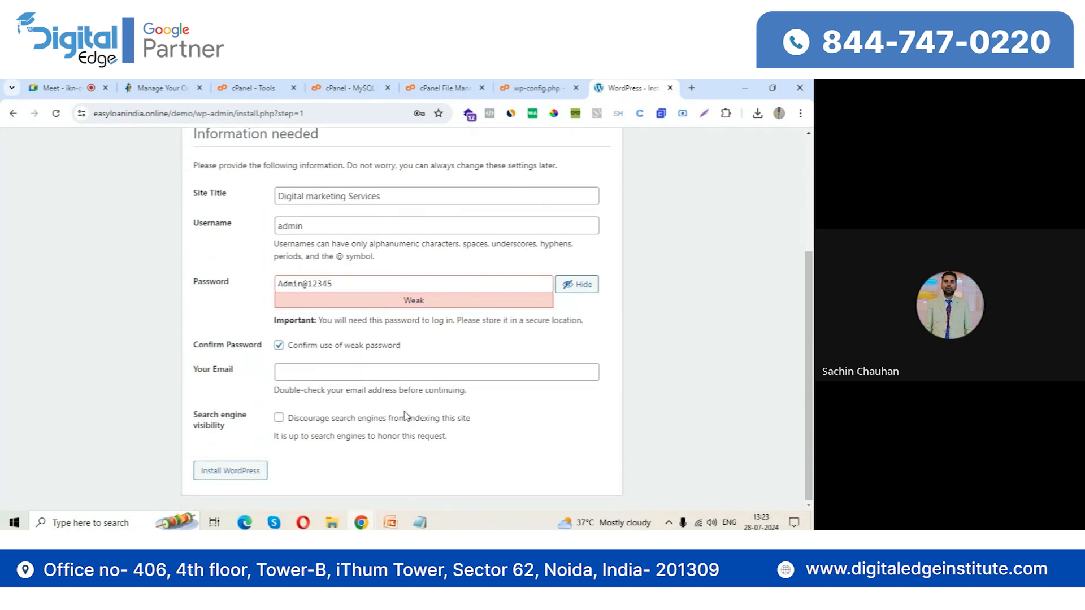
pyautogui.click(405, 372)
pyautogui.click(405, 398)
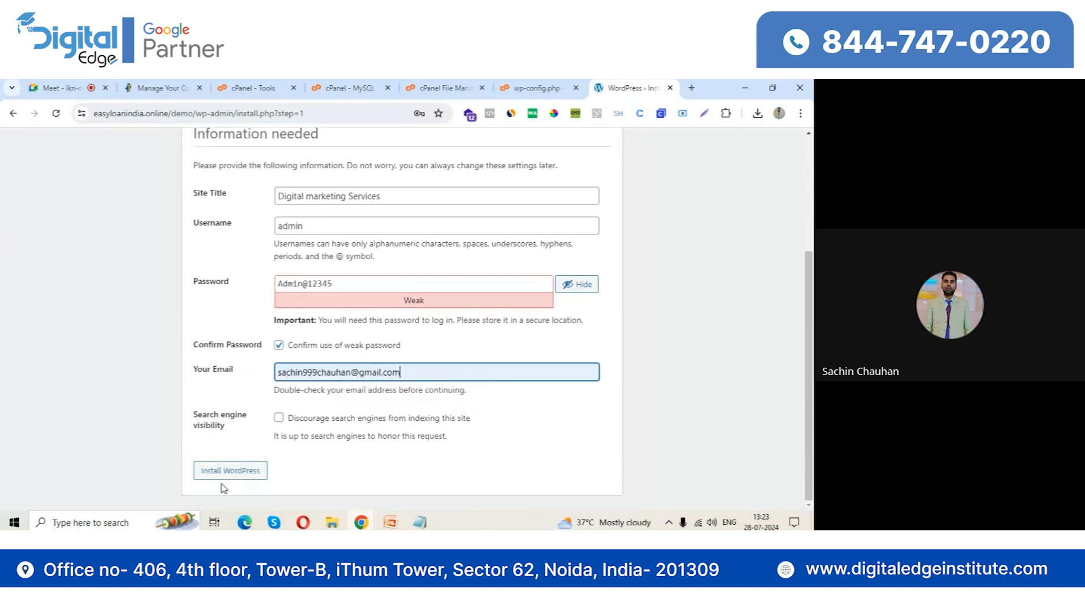
pyautogui.click(223, 476)
pyautogui.click(84, 88)
pyautogui.click(624, 85)
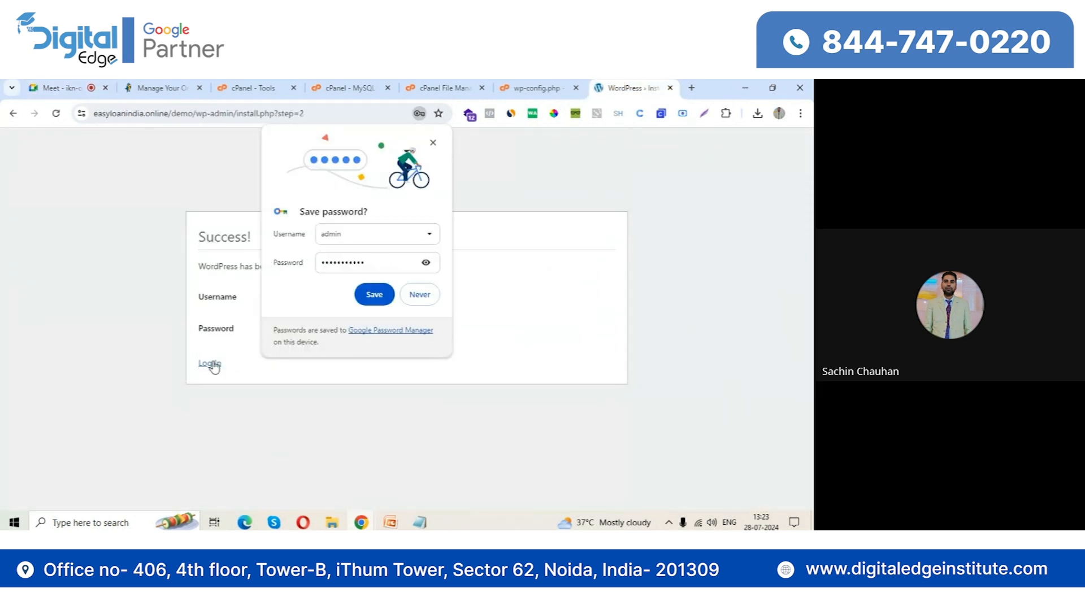
pyautogui.click(433, 144)
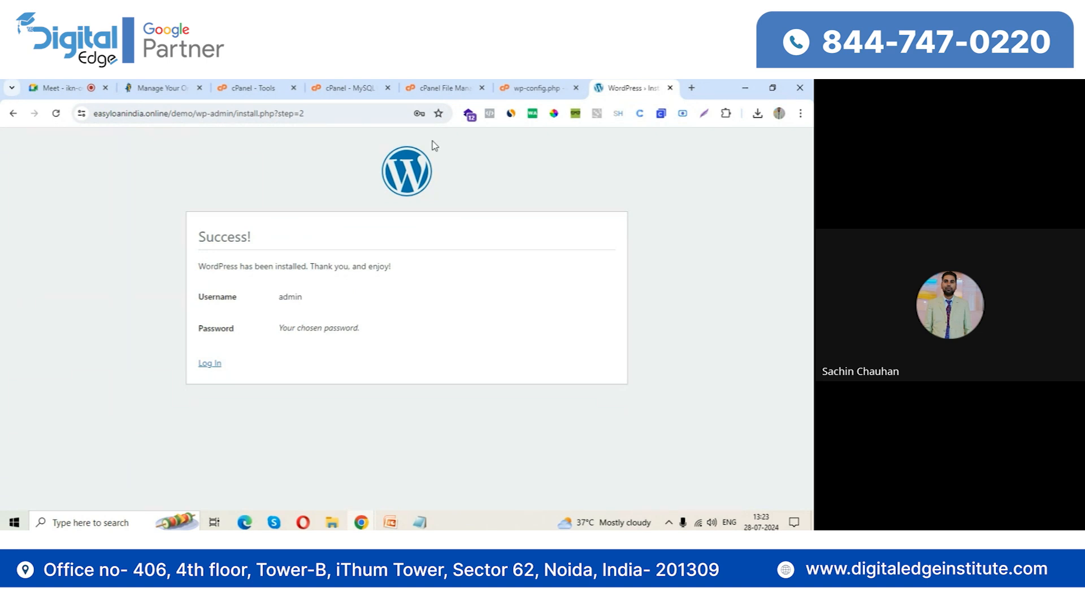
# Log in to the new WordPress site as admin with the account password and dismiss the browser's save-password offer
pyautogui.click(218, 365)
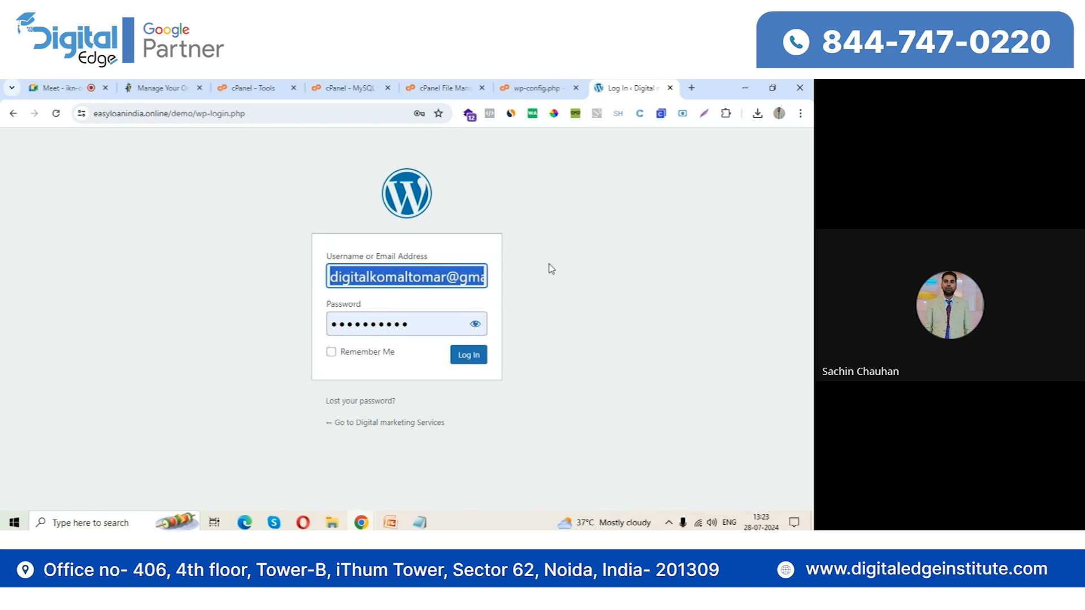
pyautogui.write('admin')
pyautogui.press('Tab')
pyautogui.write('••••••')
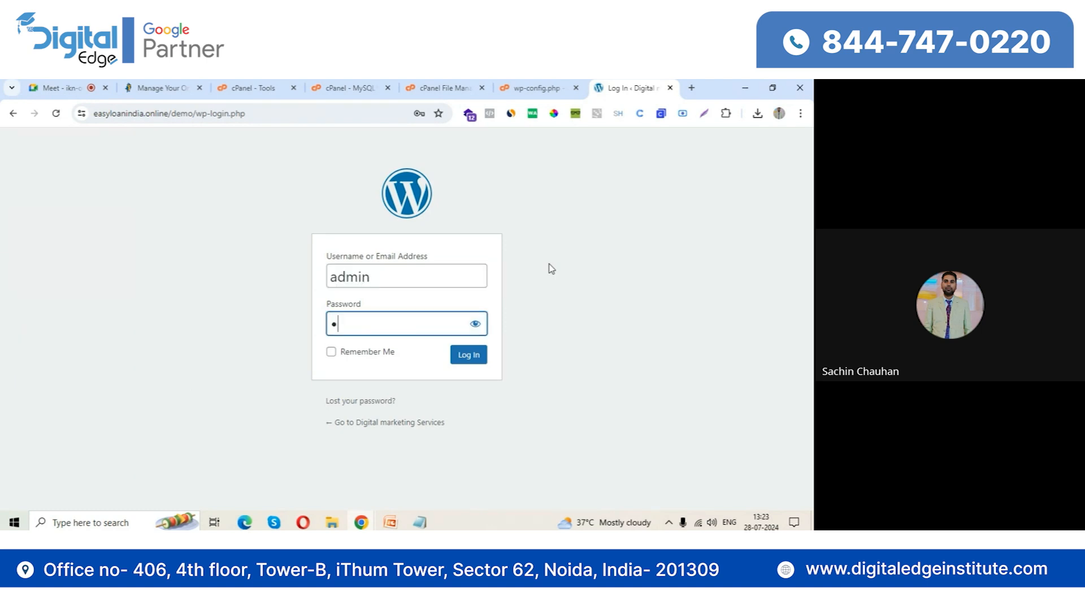
pyautogui.write('•••••')
pyautogui.press('Return')
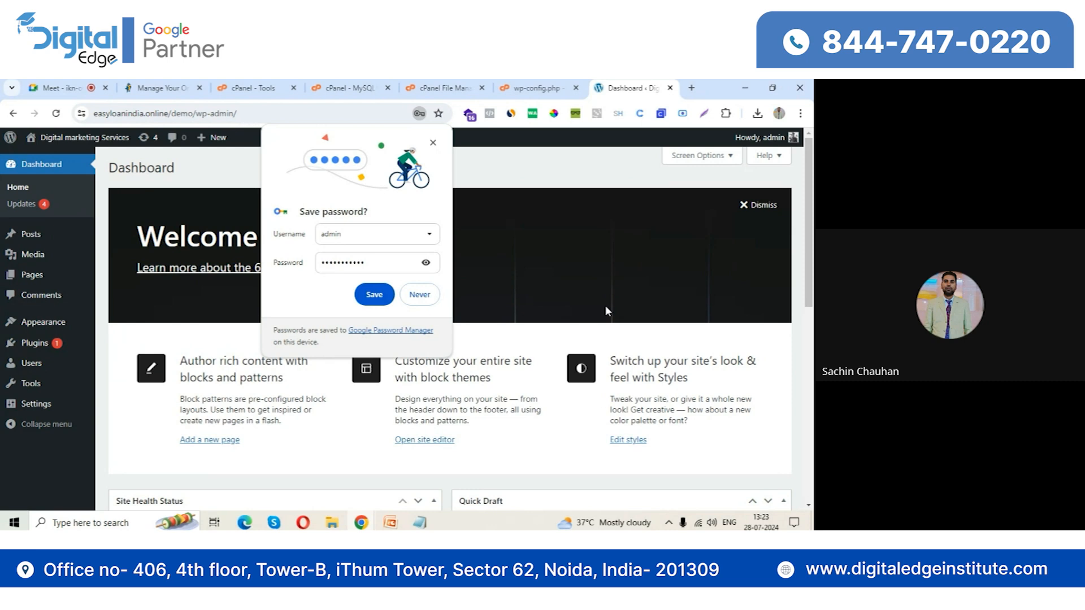
pyautogui.click(432, 143)
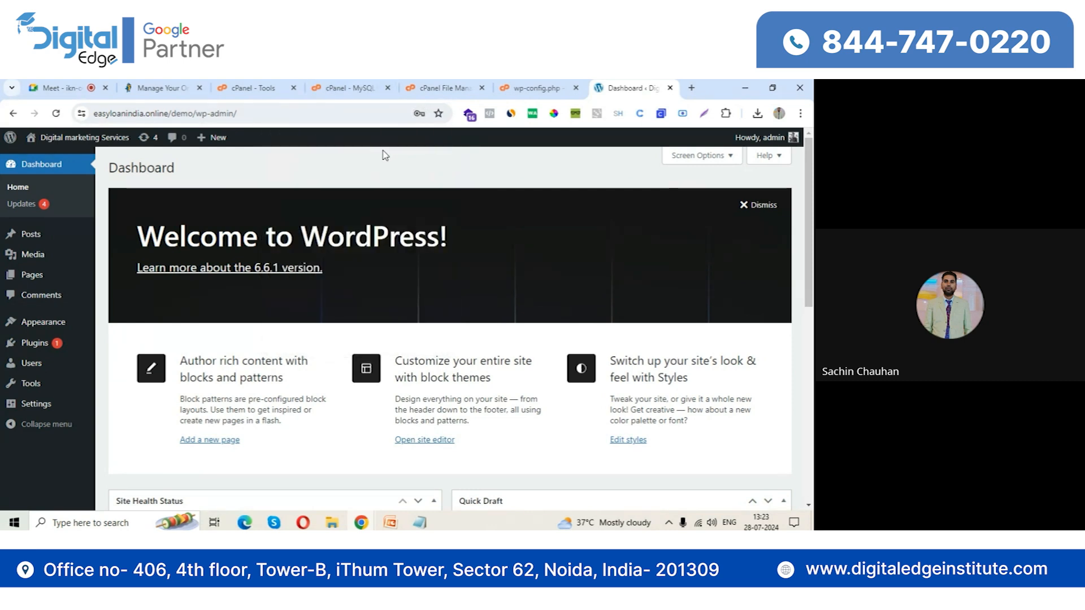
# Close the hosting orders, cPanel and wp-config.php browser tabs, keeping the meeting and WordPress dashboard open
pyautogui.click(198, 89)
pyautogui.click(198, 89)
pyautogui.click(198, 89)
pyautogui.click(198, 88)
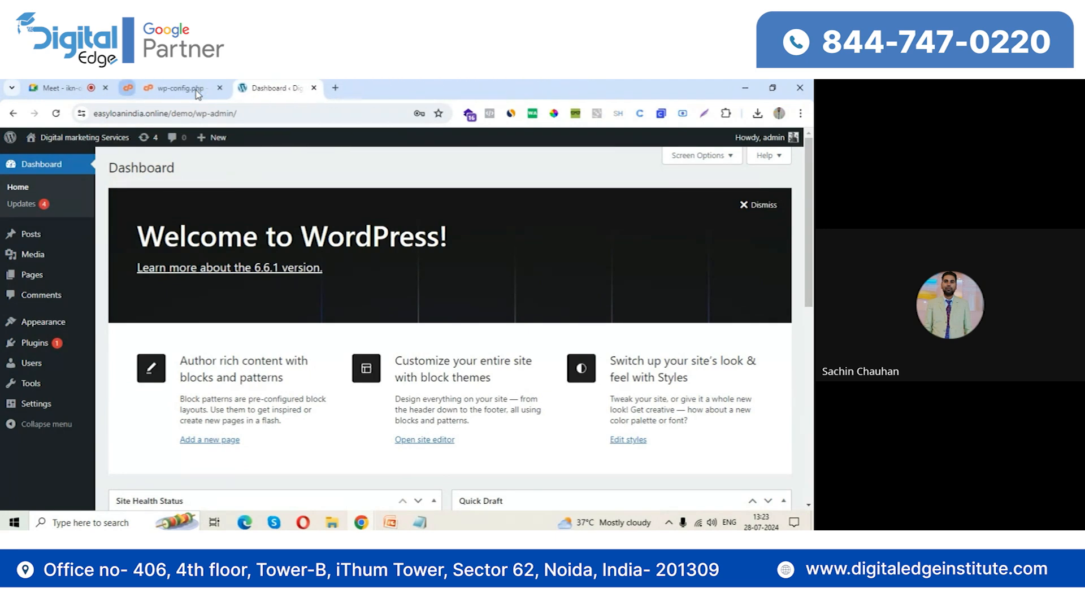
pyautogui.click(196, 91)
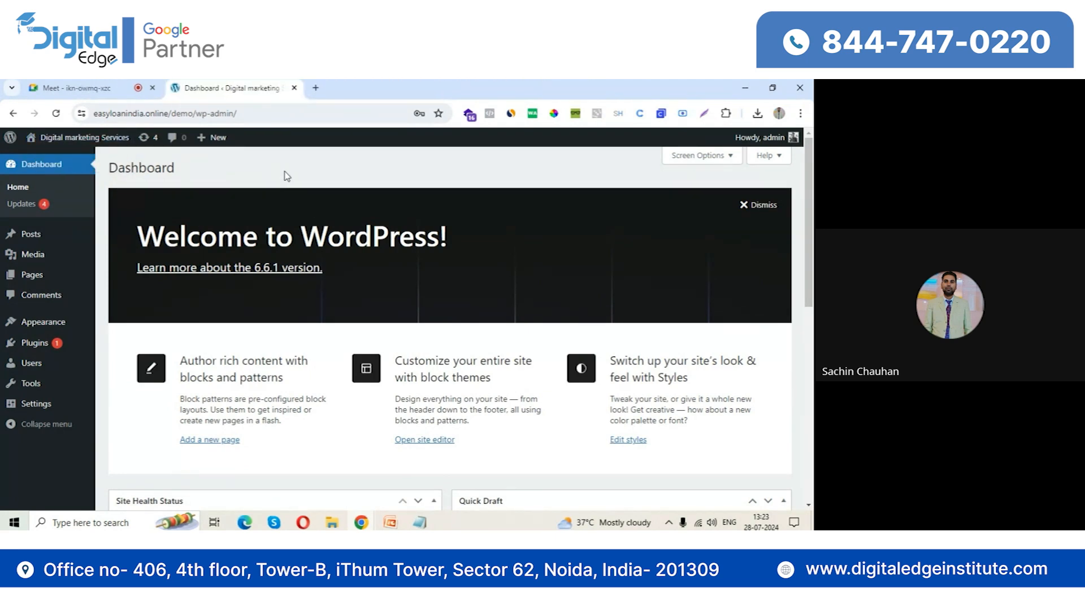
# Open the Digital marketing Services site's front end in a new tab and return to the dashboard
pyautogui.moveTo(80, 139)
pyautogui.click(48, 161)
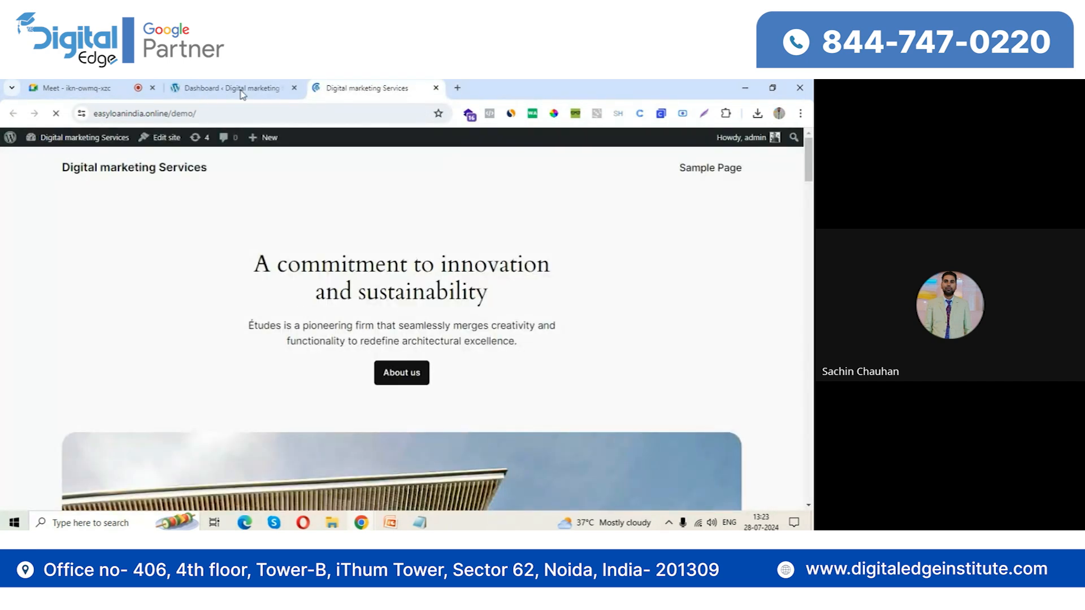
pyautogui.click(240, 89)
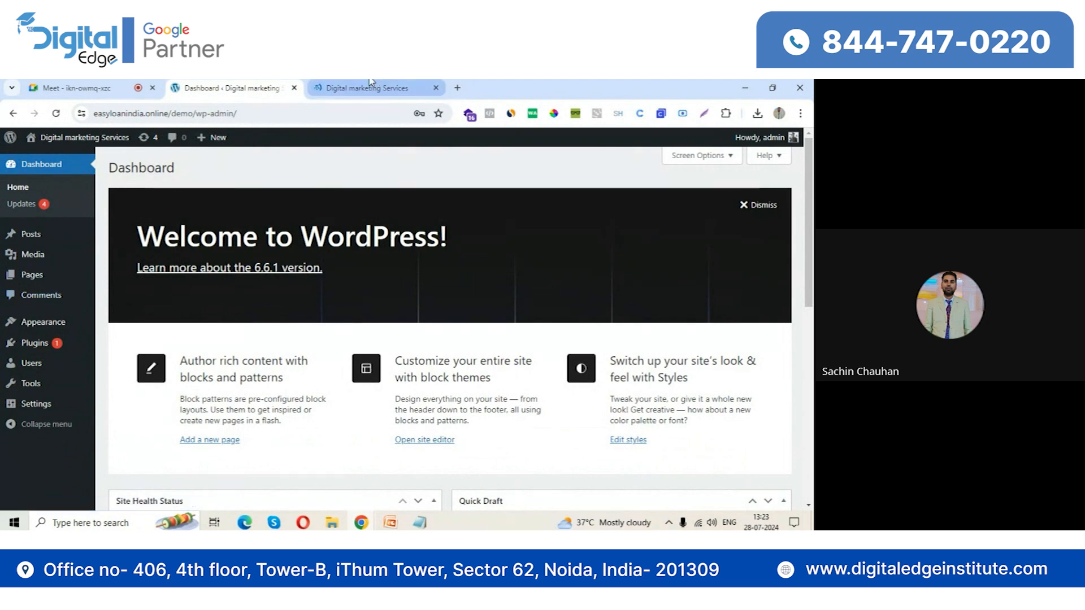
pyautogui.click(367, 88)
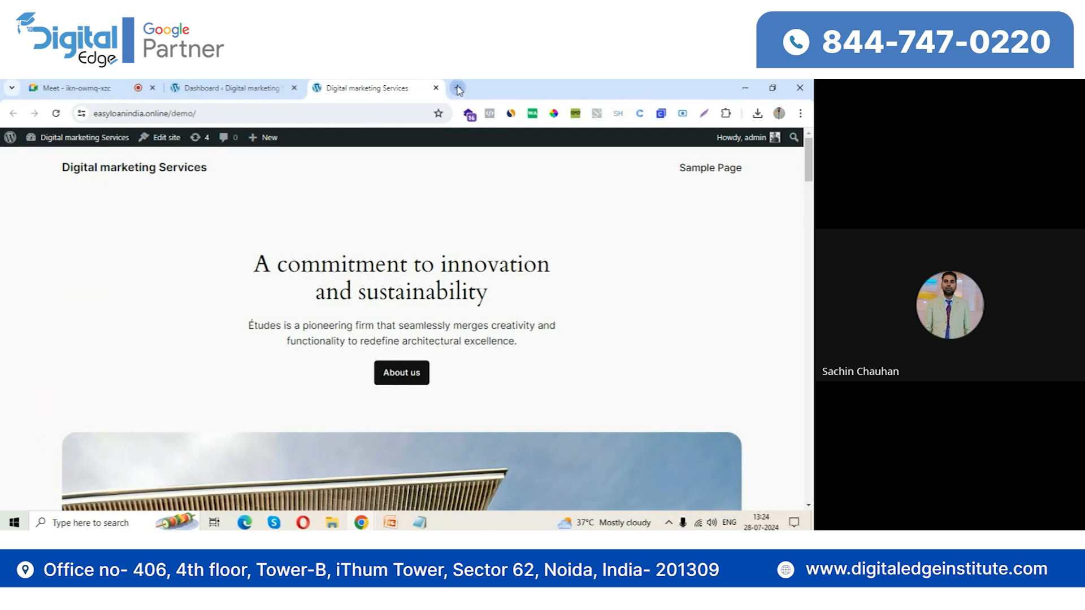
pyautogui.click(457, 89)
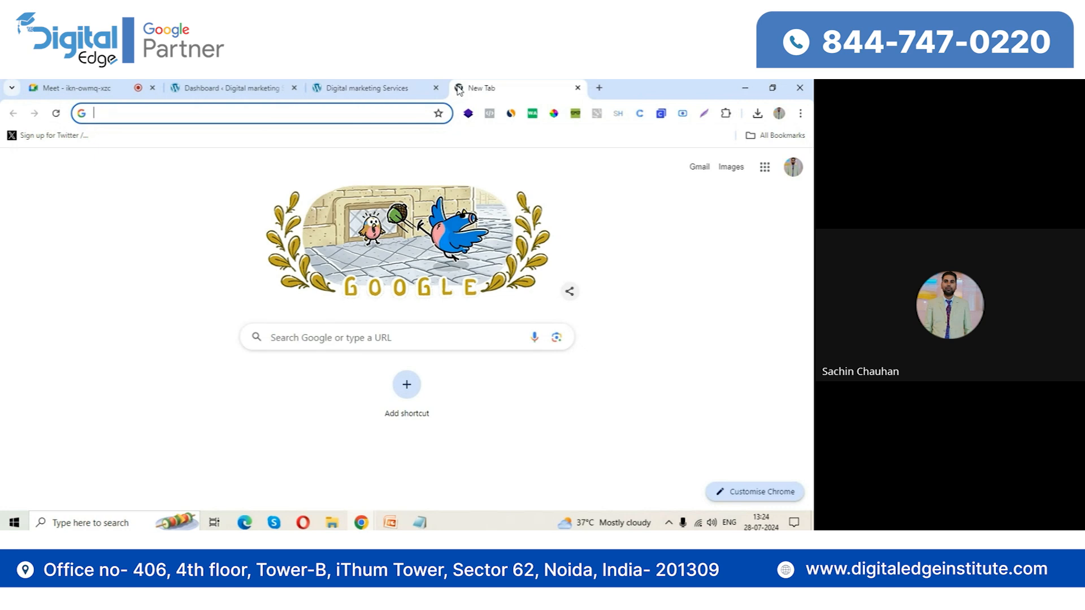
pyautogui.click(238, 84)
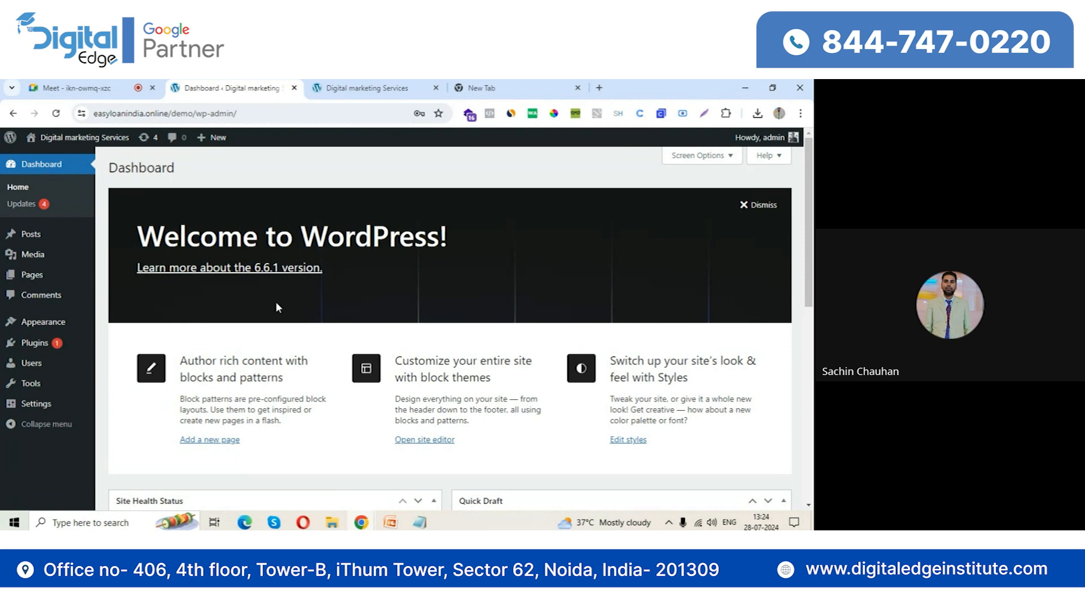
# Open the installed themes and go on to the catalogue for adding a new theme
pyautogui.moveTo(57, 322)
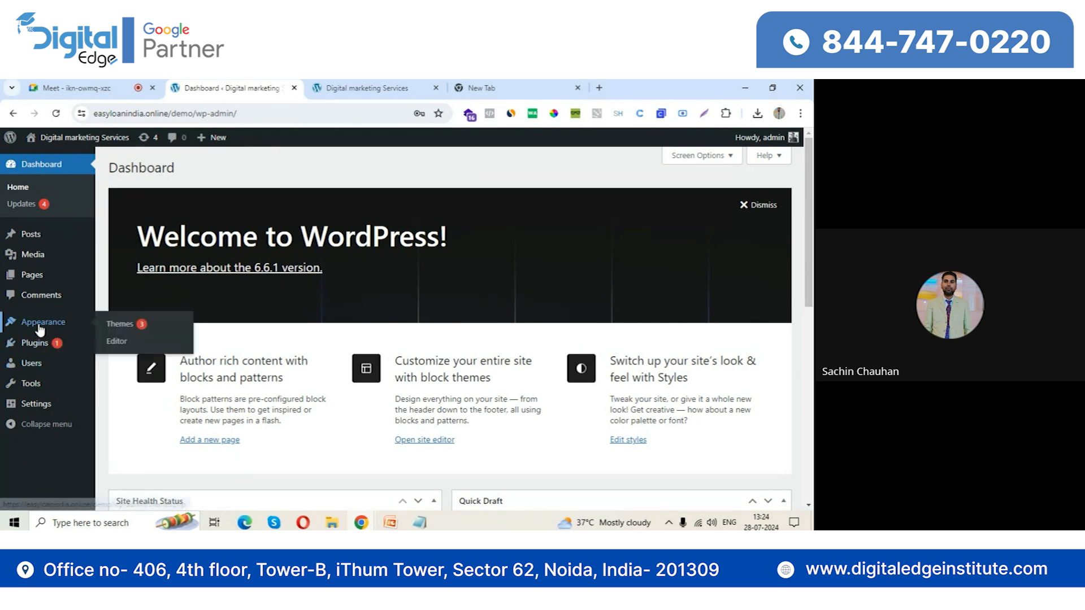
pyautogui.click(127, 327)
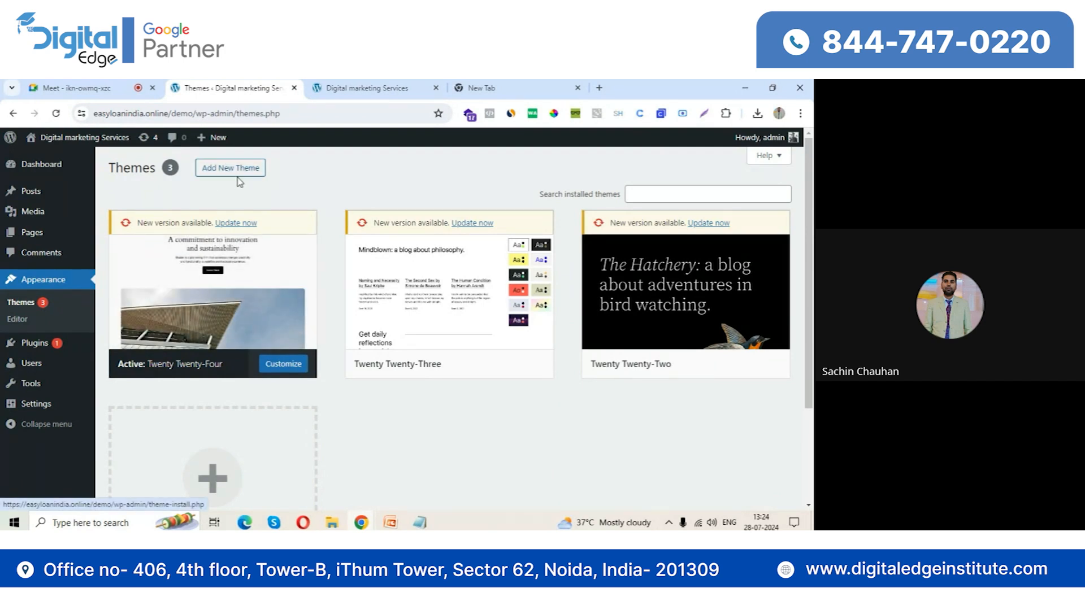
pyautogui.click(215, 179)
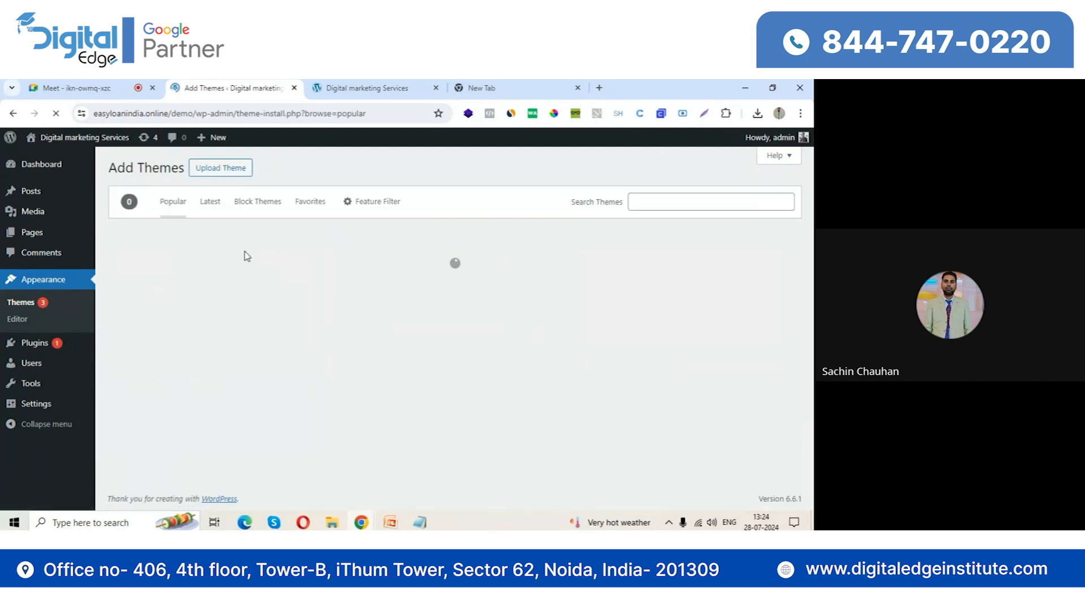
pyautogui.click(74, 88)
pyautogui.click(240, 84)
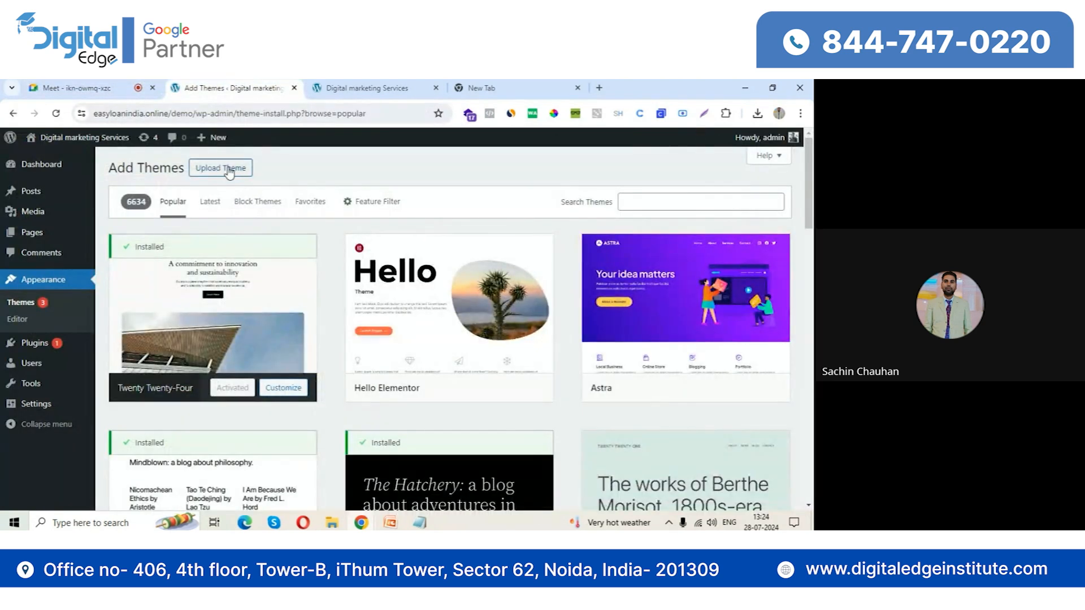
# Browse the popular themes, then install and activate the GeneratePress theme
pyautogui.moveTo(281, 301)
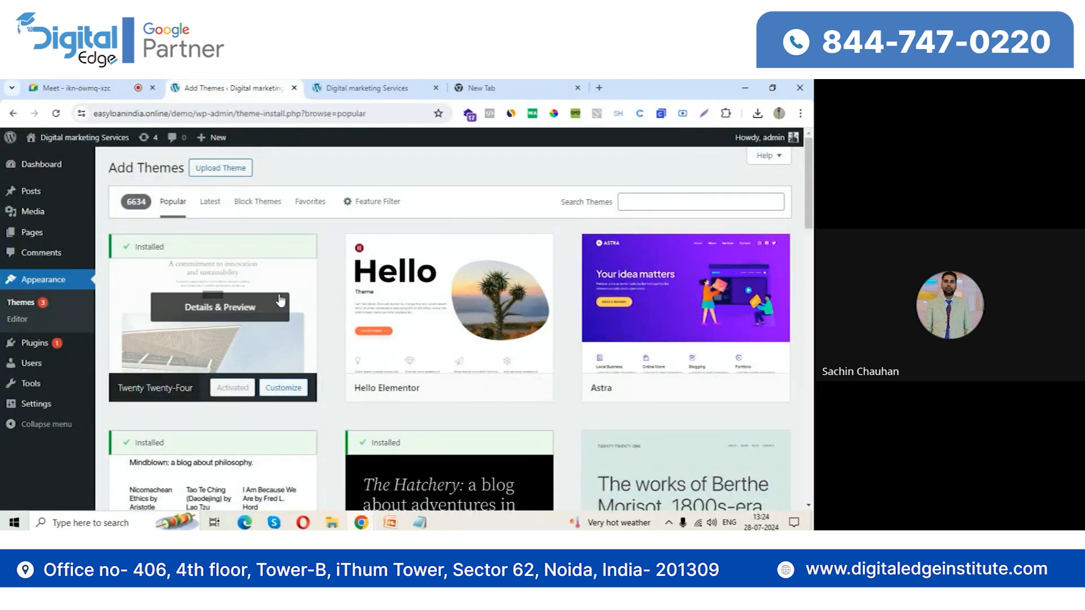
pyautogui.scroll(-4, 351, 347)
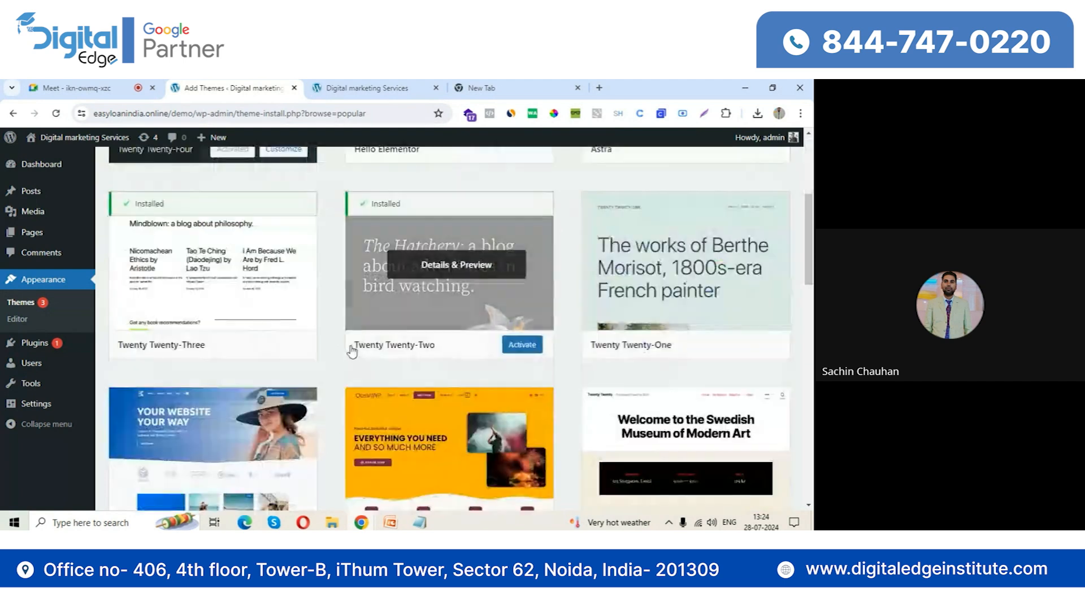
pyautogui.scroll(-6, 352, 350)
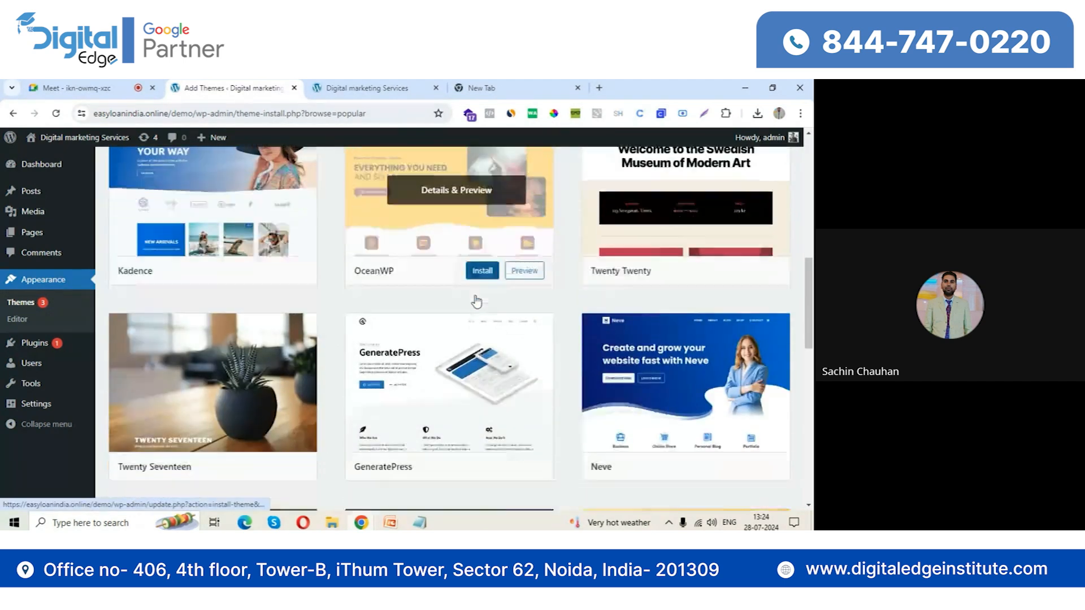
pyautogui.moveTo(635, 274)
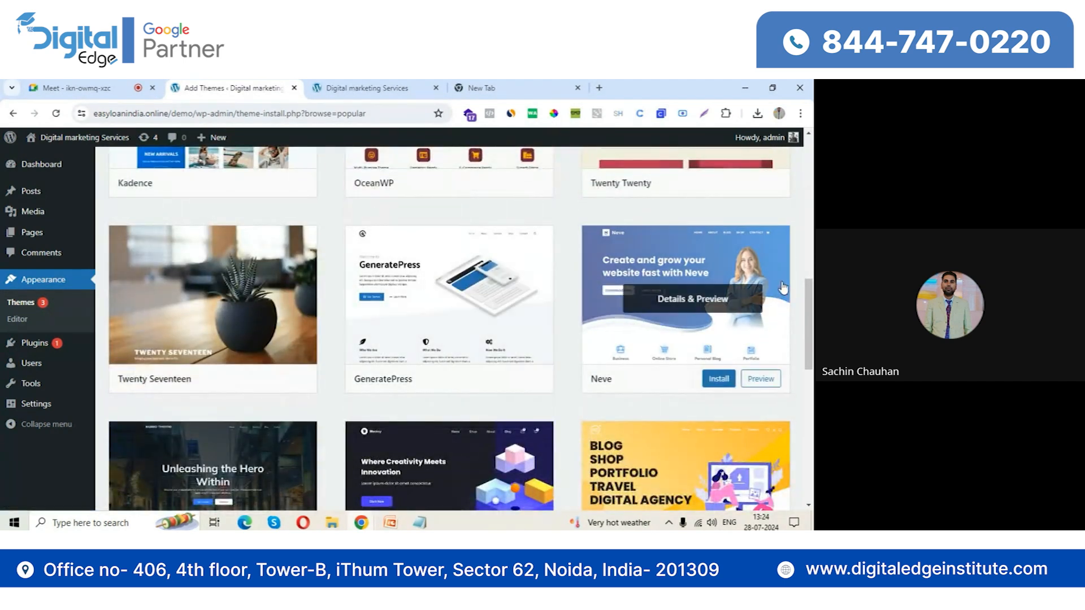
pyautogui.moveTo(473, 358)
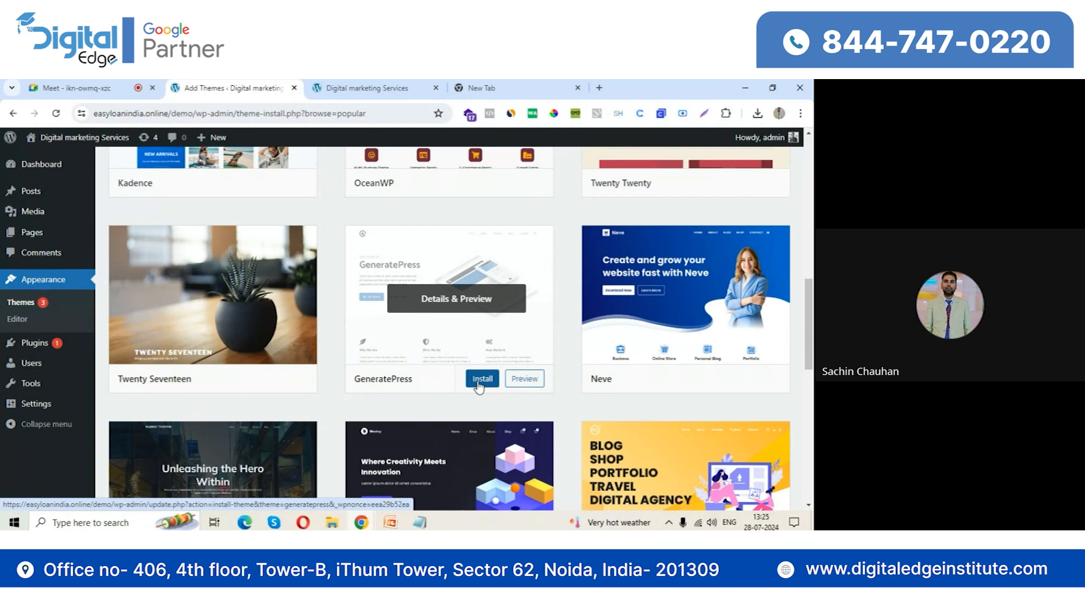
pyautogui.click(479, 380)
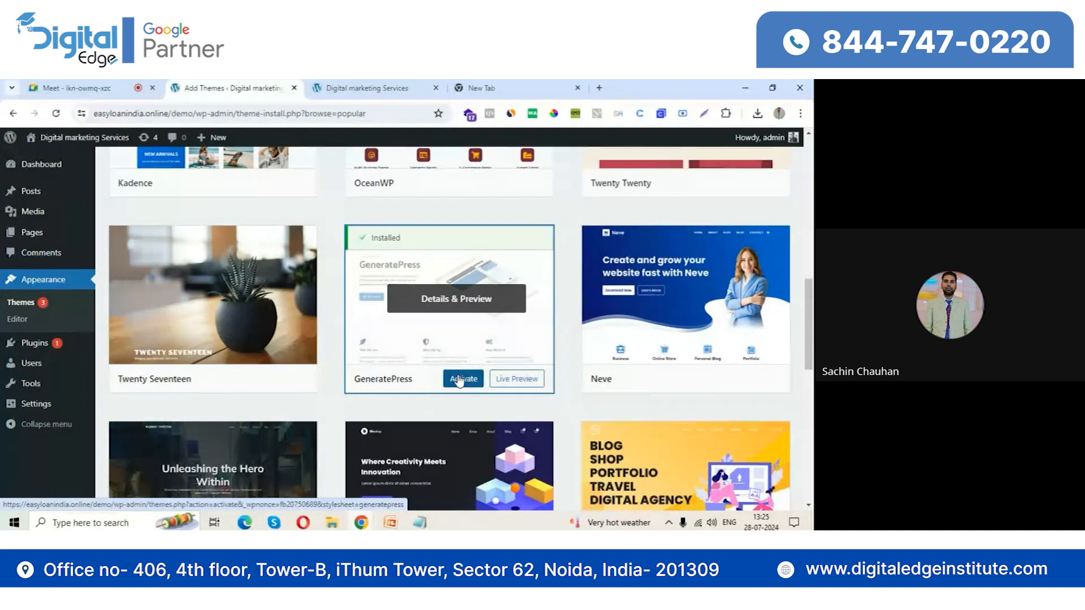
pyautogui.click(460, 379)
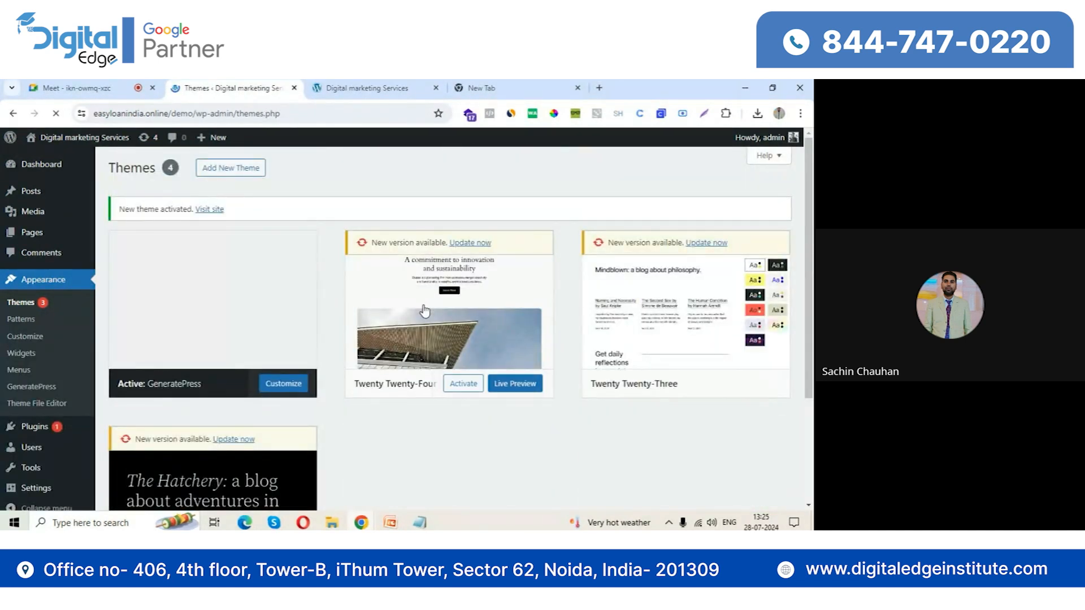
# Reload the Digital marketing Services front end to view the new theme and close the blank browser tab
pyautogui.click(369, 83)
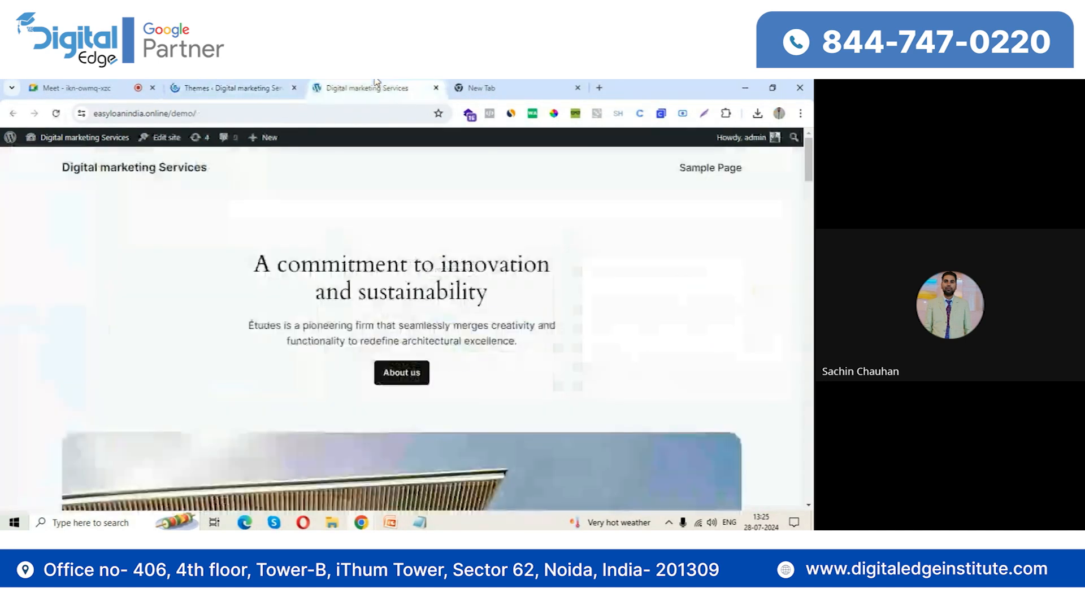
pyautogui.click(55, 113)
pyautogui.click(578, 88)
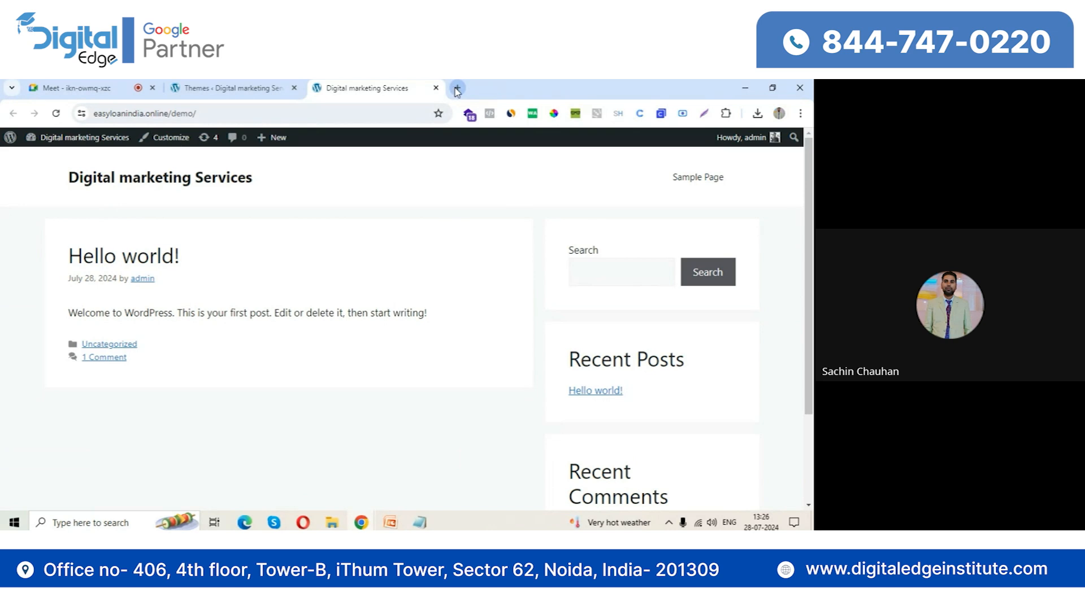
# Open Google in a new tab and search for "digital marketing services in delhi"
pyautogui.click(457, 88)
pyautogui.write('g')
pyautogui.press('Return')
pyautogui.write('d')
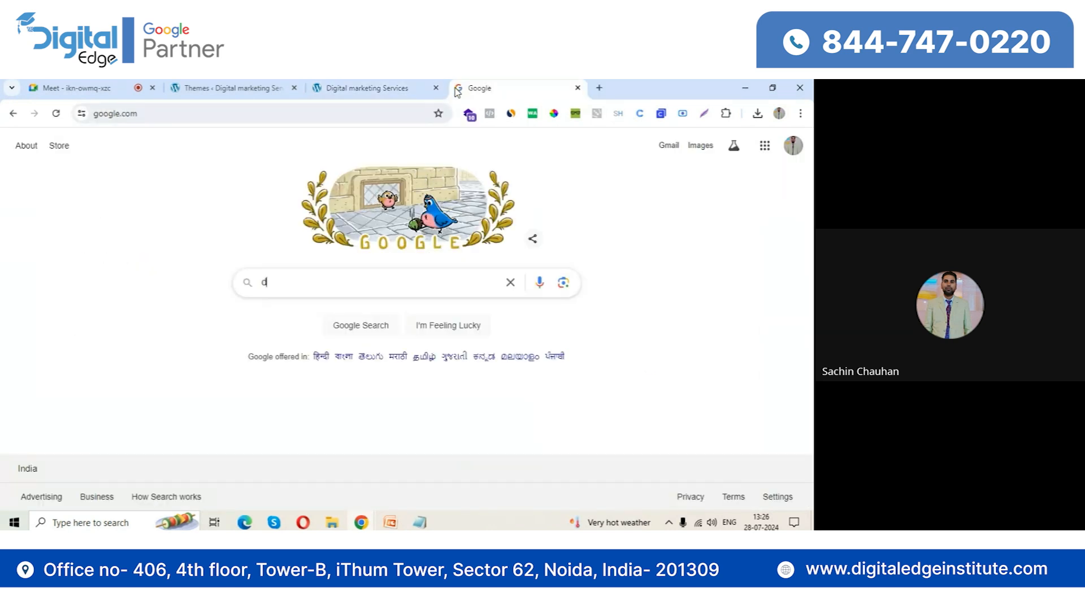
pyautogui.write('igital marketing ')
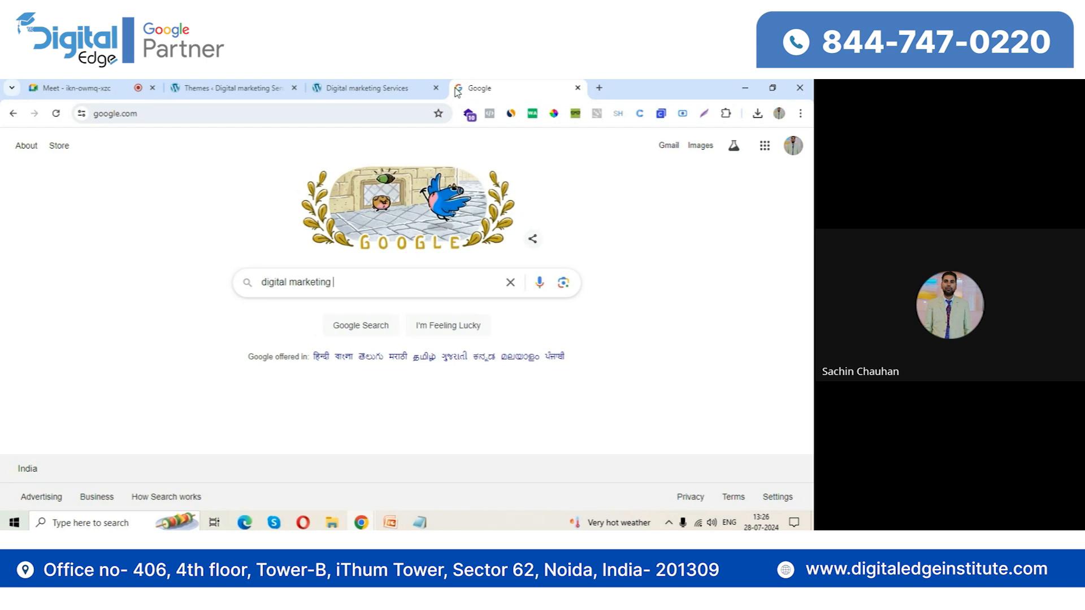
pyautogui.write('servic')
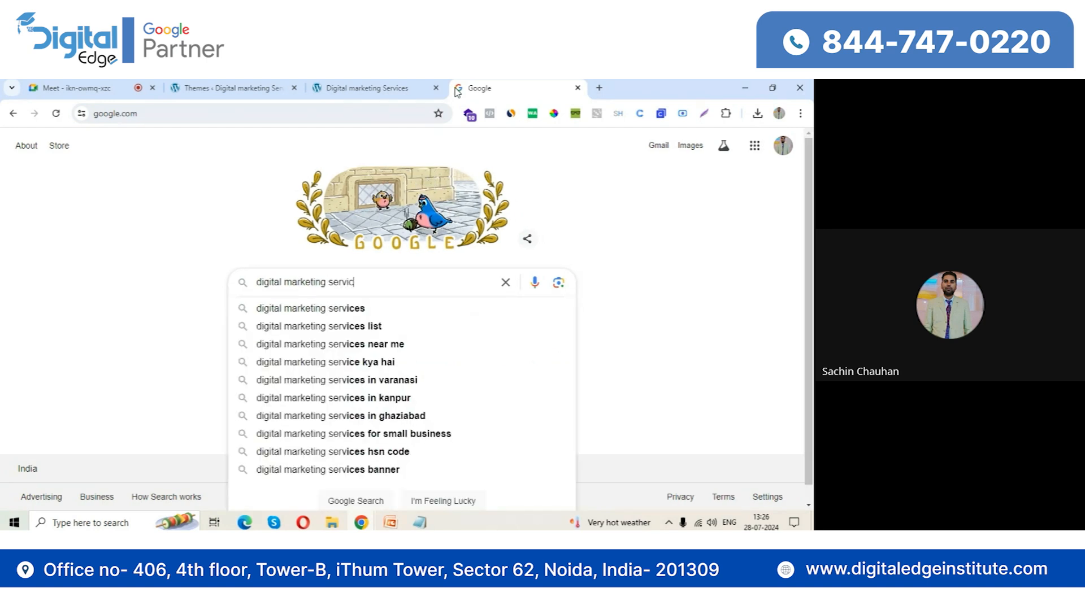
pyautogui.write('es in delhi')
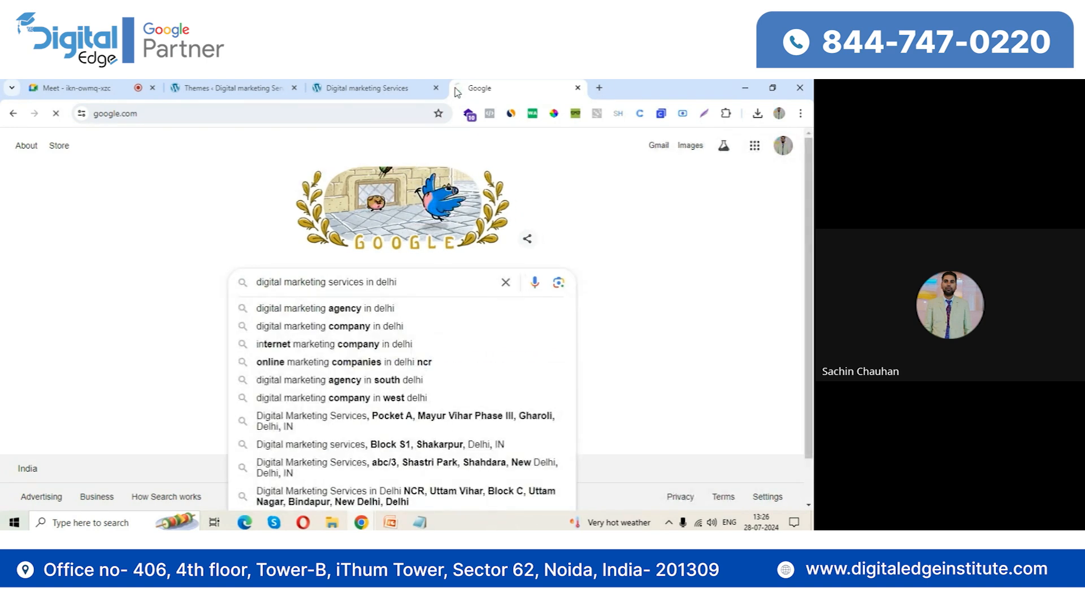
pyautogui.press('Return')
# Open the Digital Markitors website from the search results and examine its home page down to the services section
pyautogui.scroll(-5, 43, 365)
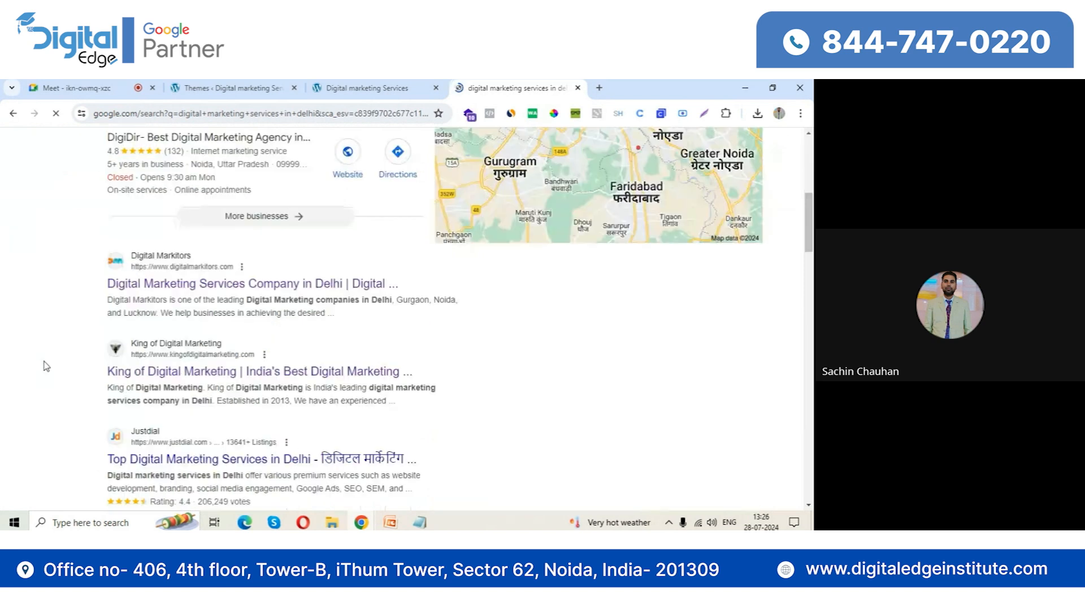
pyautogui.click(297, 225)
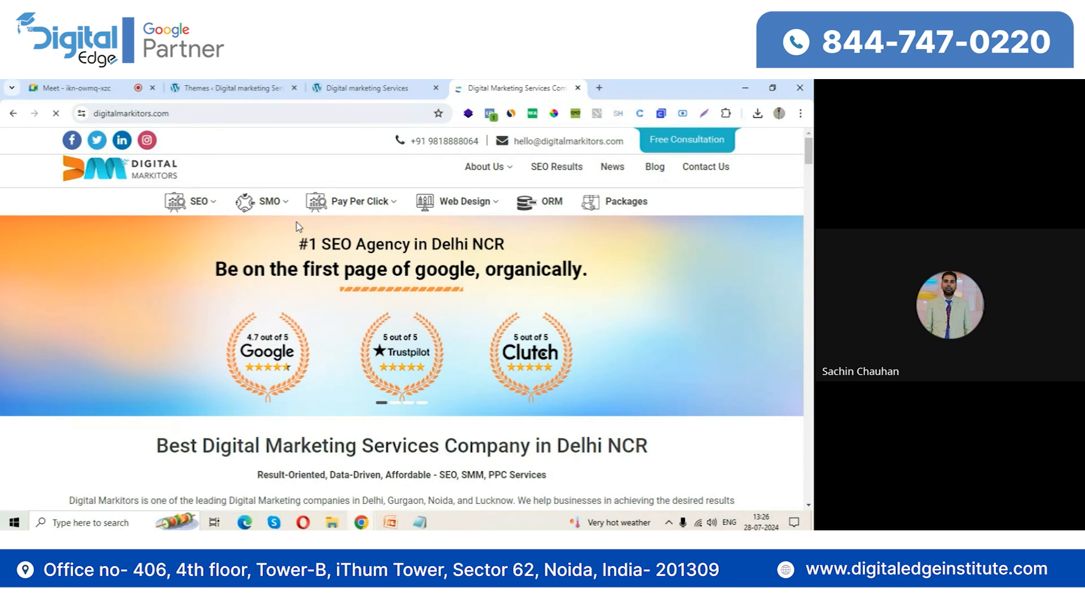
pyautogui.scroll(-1, 411, 346)
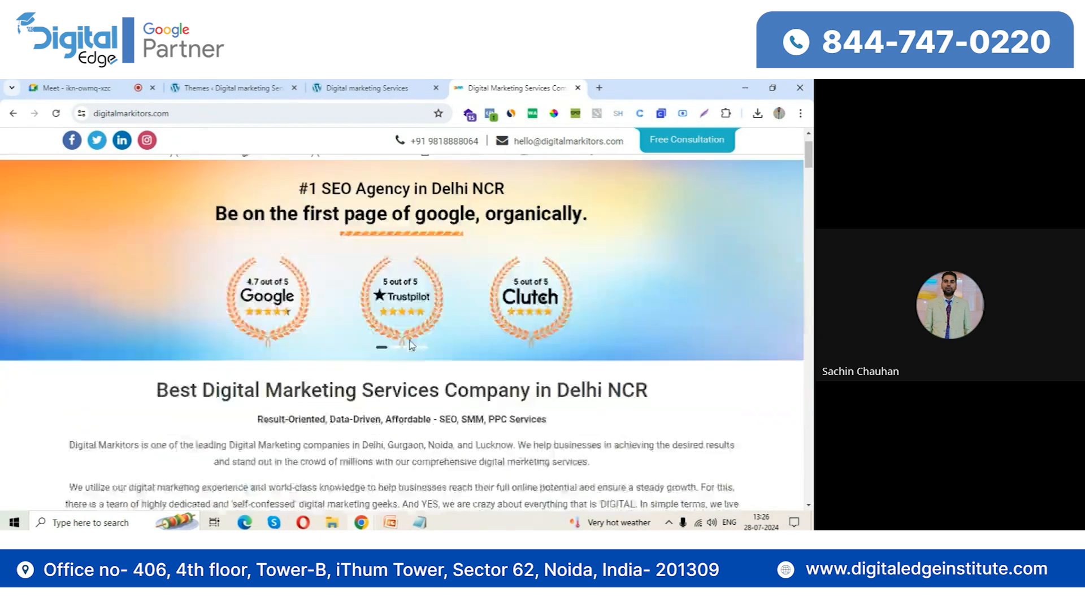
pyautogui.scroll(-12, 411, 346)
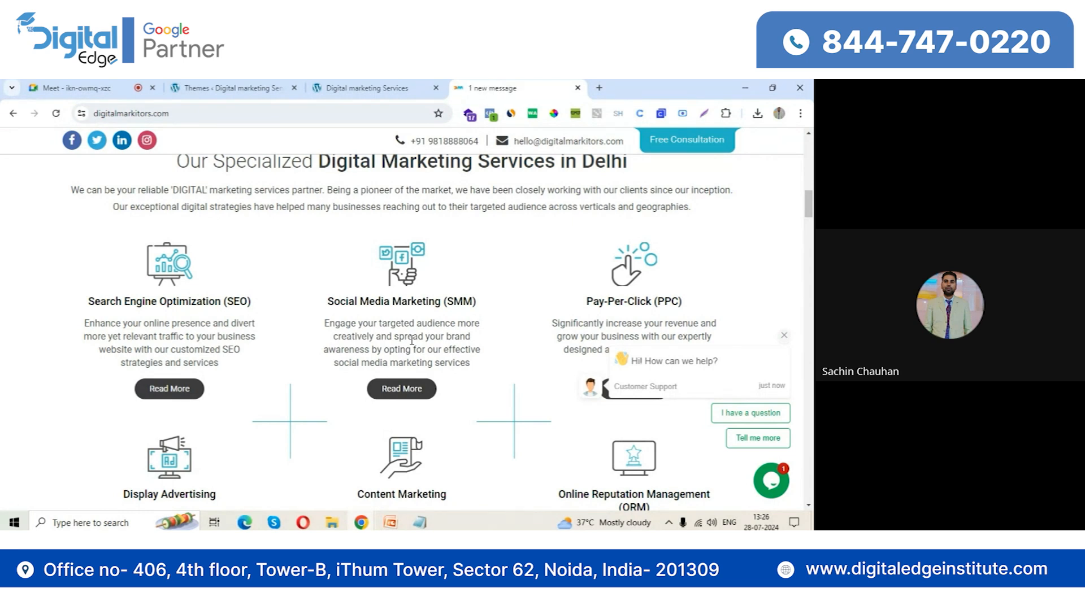
# Return to the WordPress site's front end and examine the Hello world! post, sidebar and footer
pyautogui.click(219, 87)
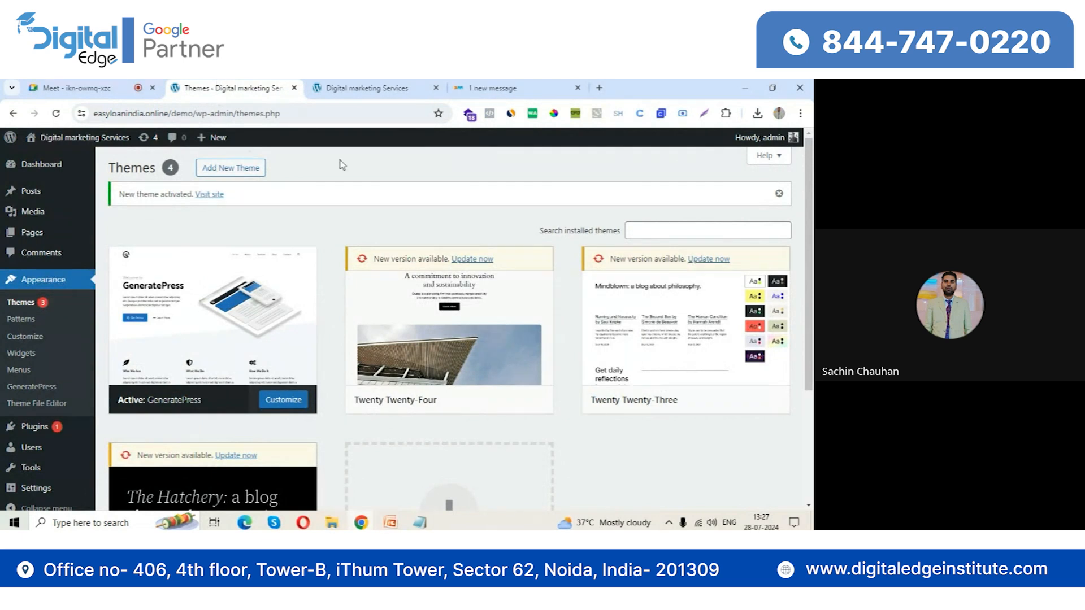
pyautogui.click(375, 87)
pyautogui.moveTo(210, 256); pyautogui.dragTo(49, 259)
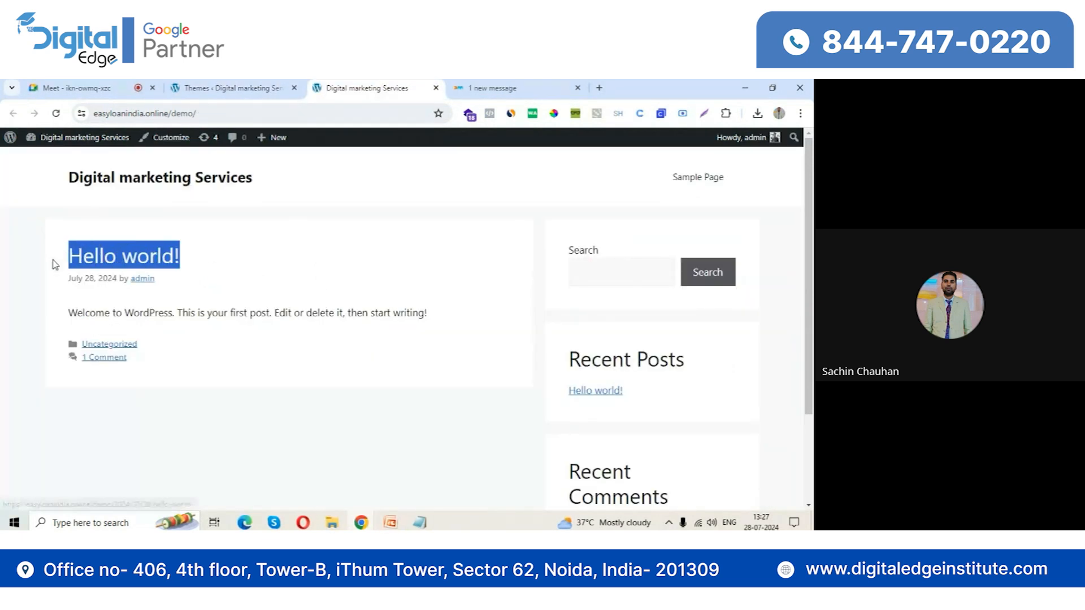
pyautogui.click(264, 290)
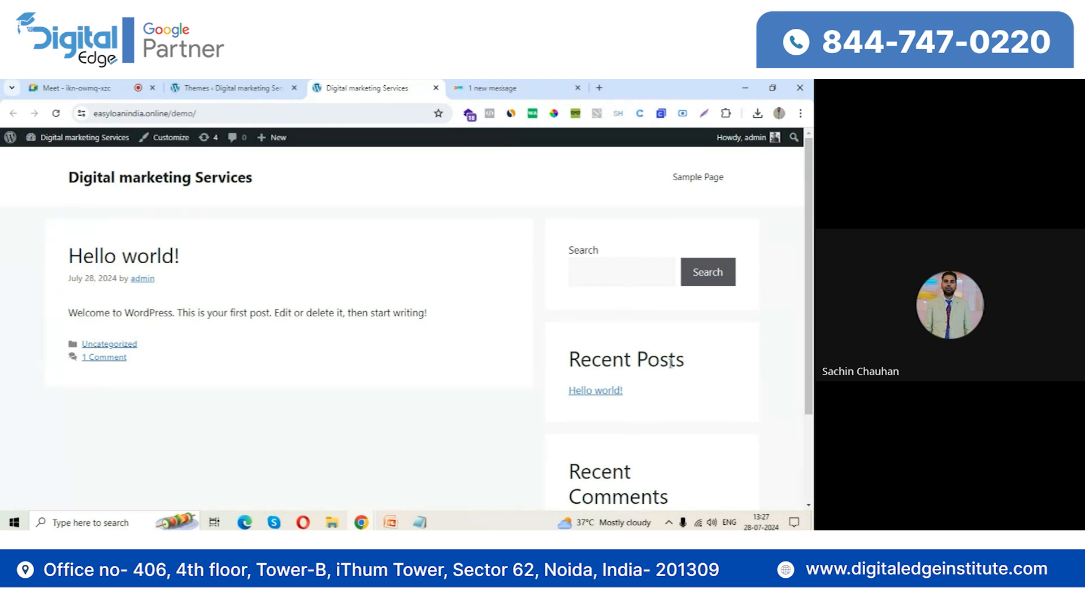
pyautogui.scroll(-2, 667, 385)
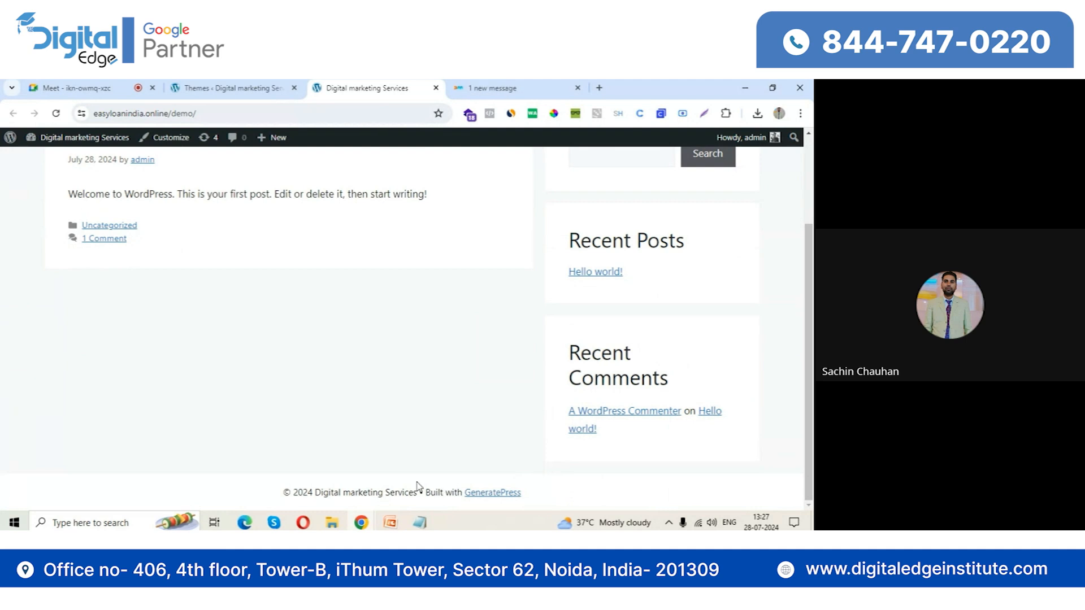
pyautogui.scroll(2, 453, 452)
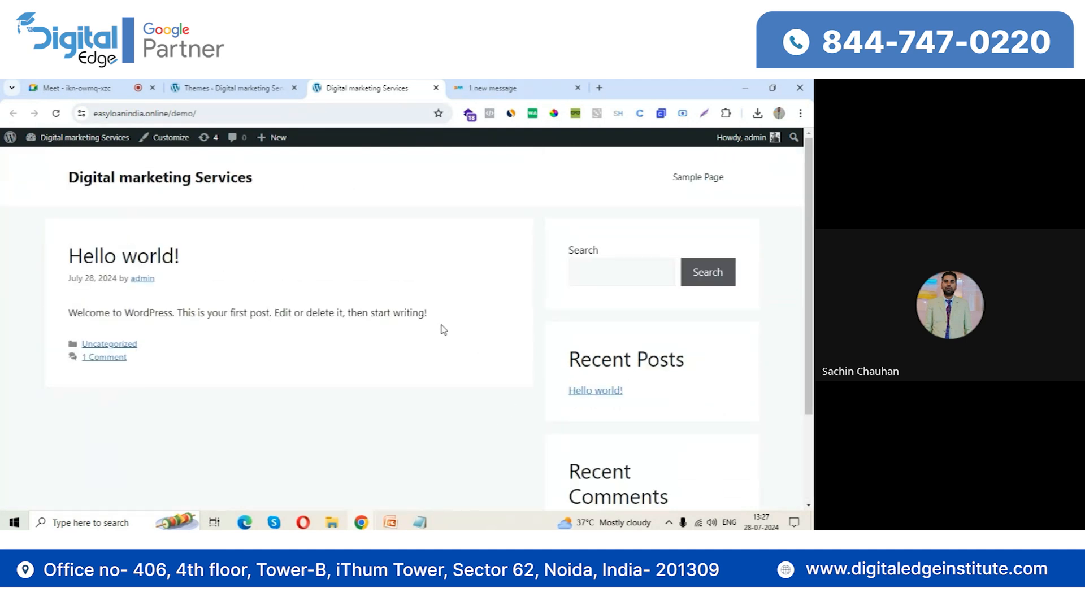
# Create and publish a new WordPress page titled "Home", then open it from the navigation on the site's front end
pyautogui.click(262, 85)
pyautogui.moveTo(36, 231)
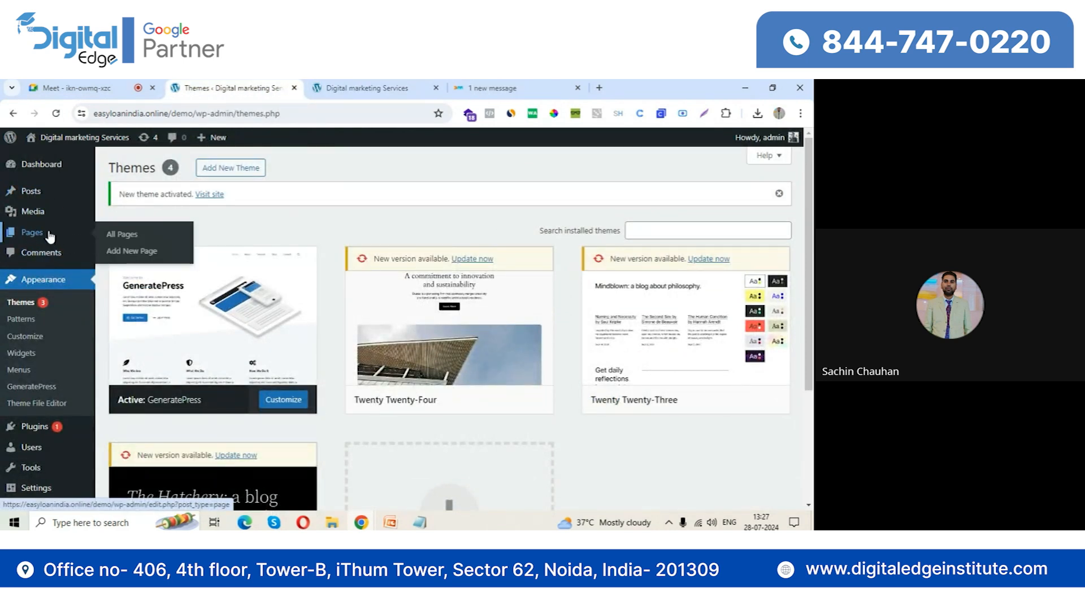
pyautogui.click(133, 252)
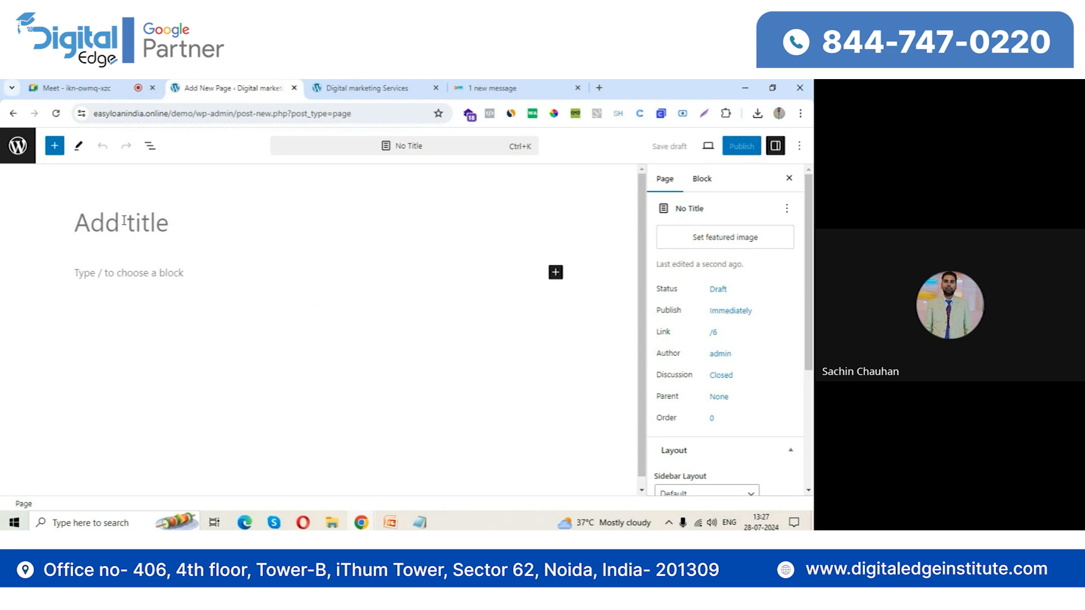
pyautogui.write('Home')
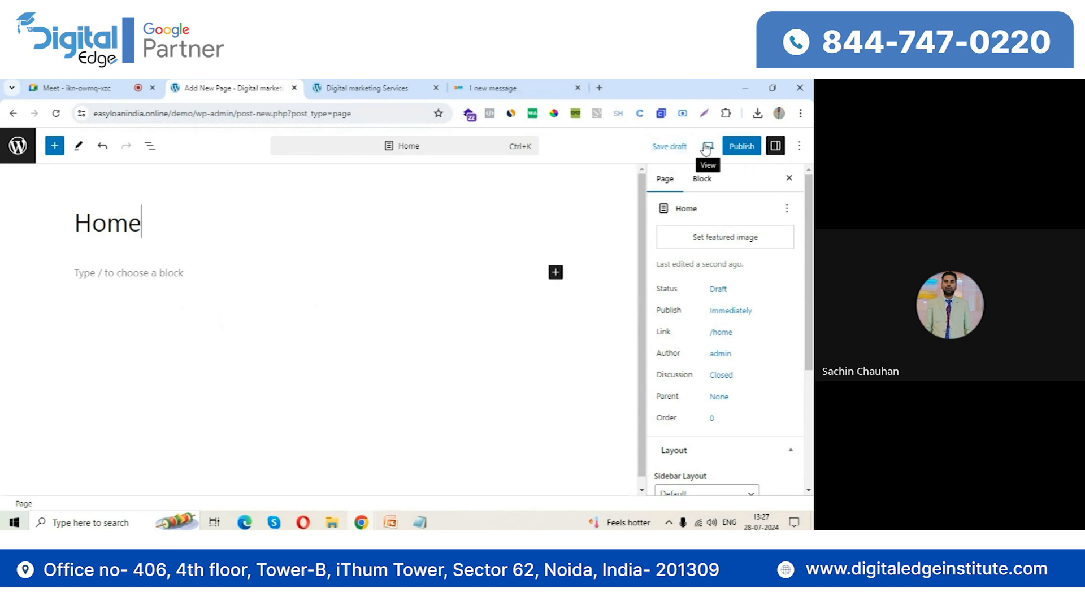
pyautogui.click(742, 148)
pyautogui.click(709, 147)
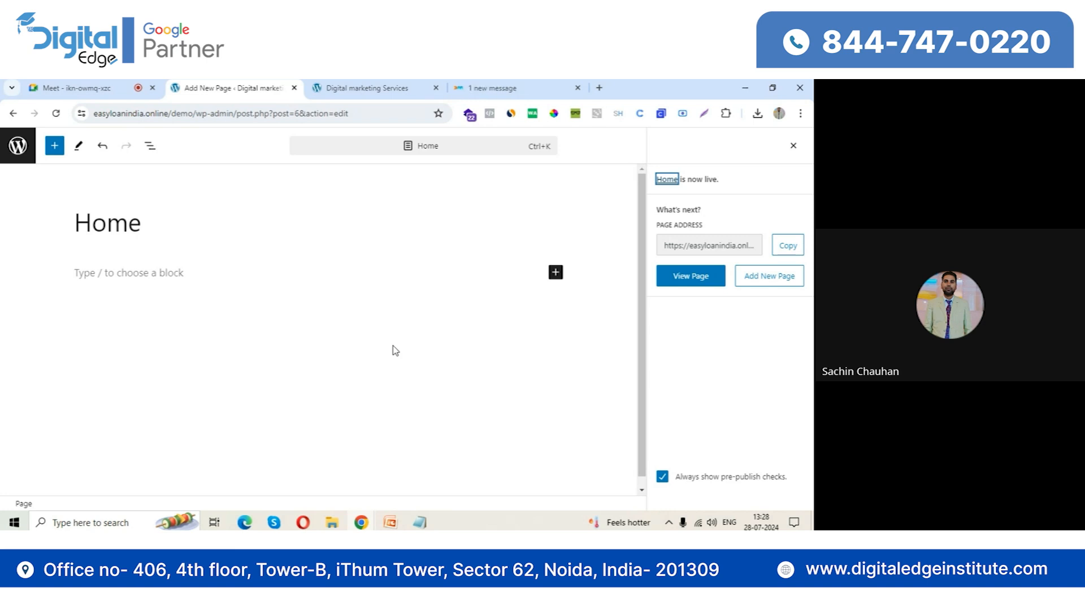
pyautogui.click(363, 87)
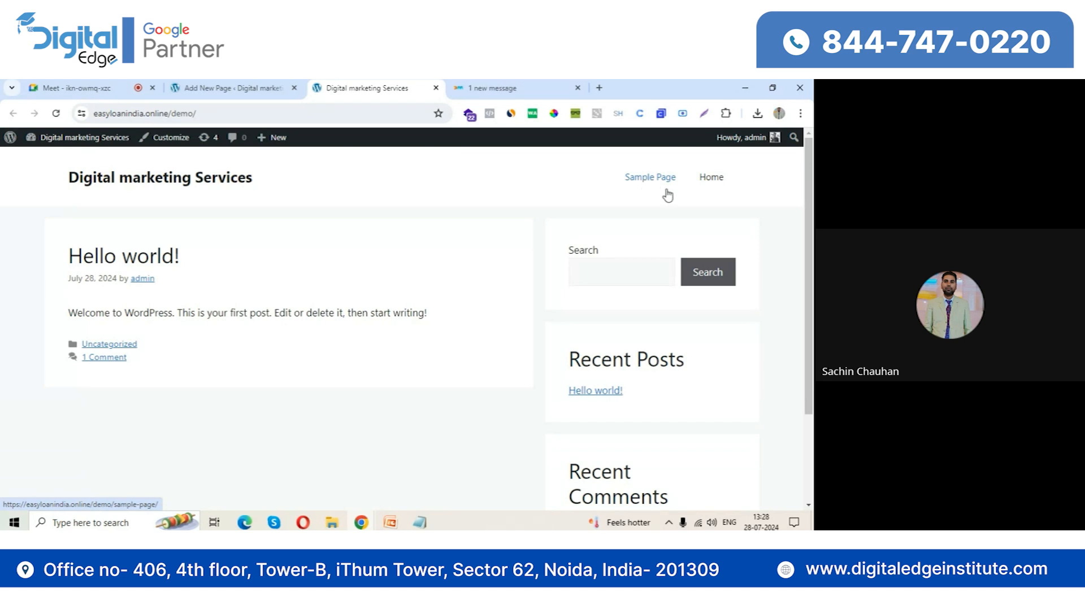
pyautogui.click(711, 177)
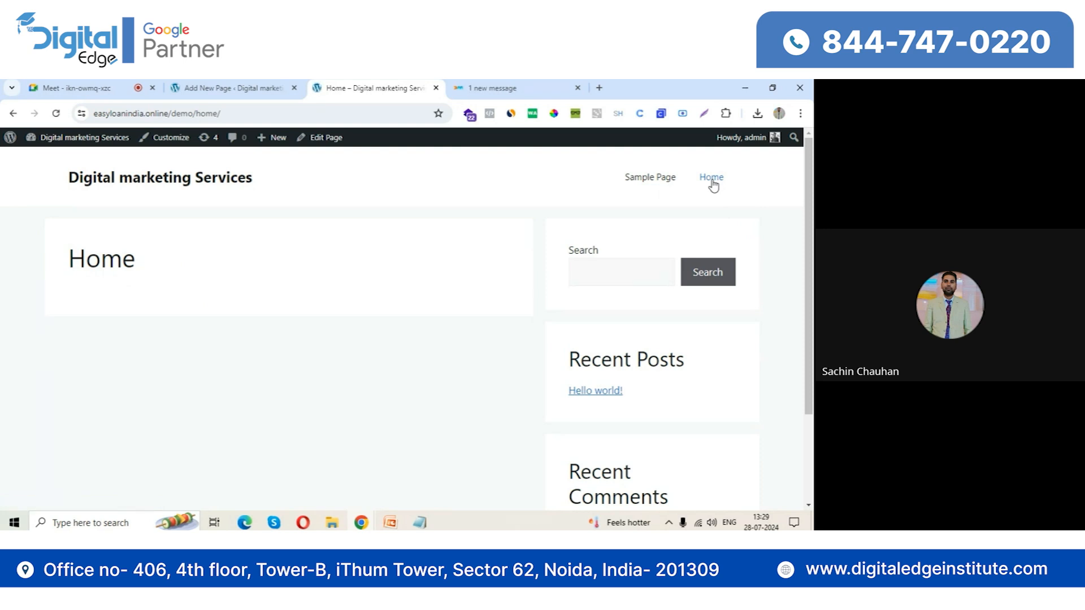
# Set the WordPress homepage to display a static page, choose Home as that page, and save the reading settings
pyautogui.click(160, 177)
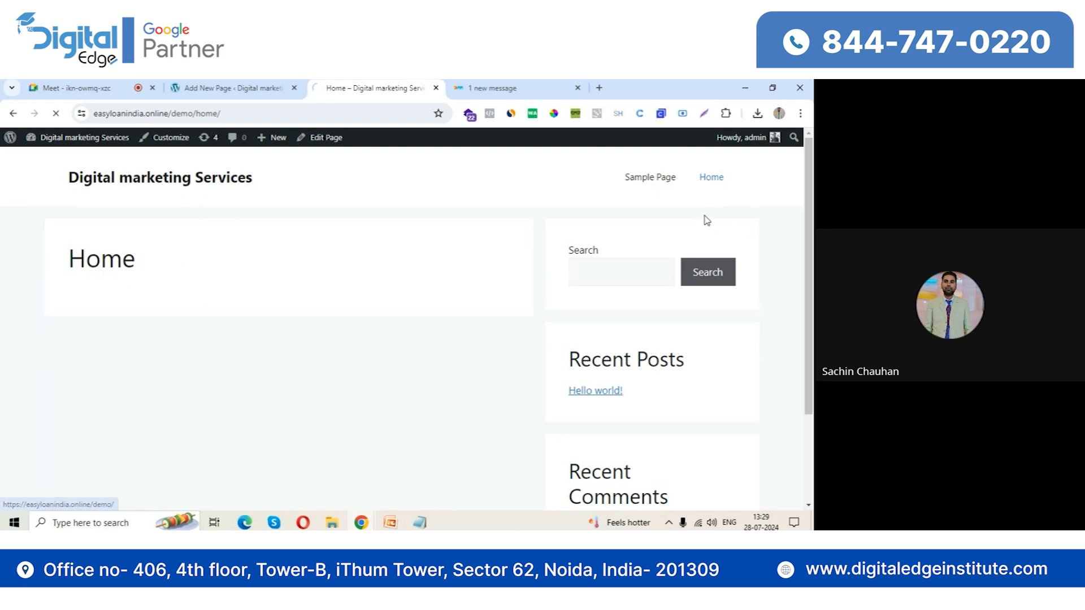
pyautogui.click(249, 88)
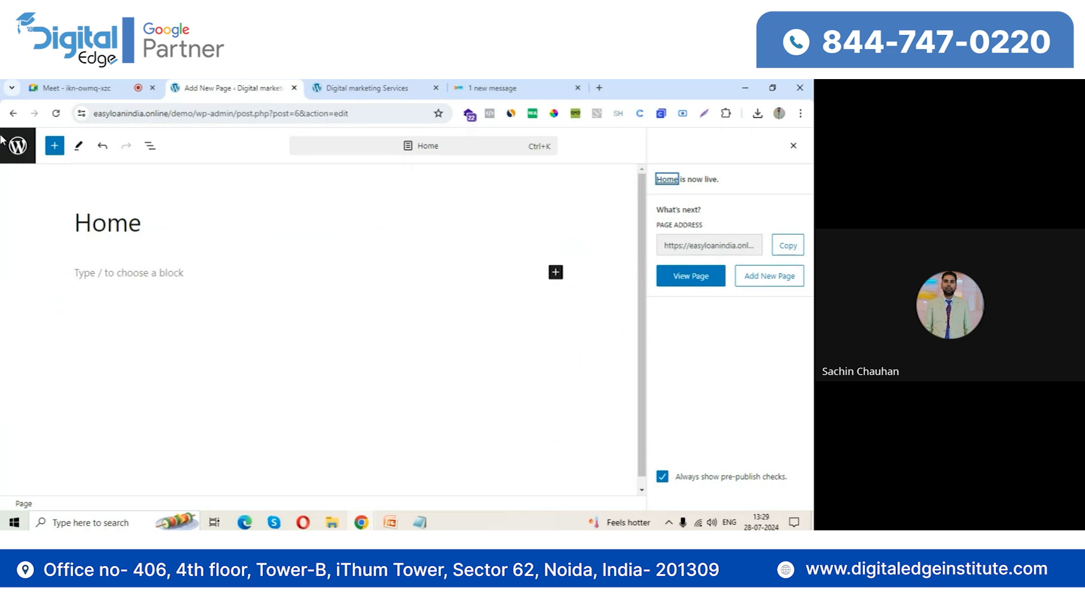
pyautogui.click(18, 147)
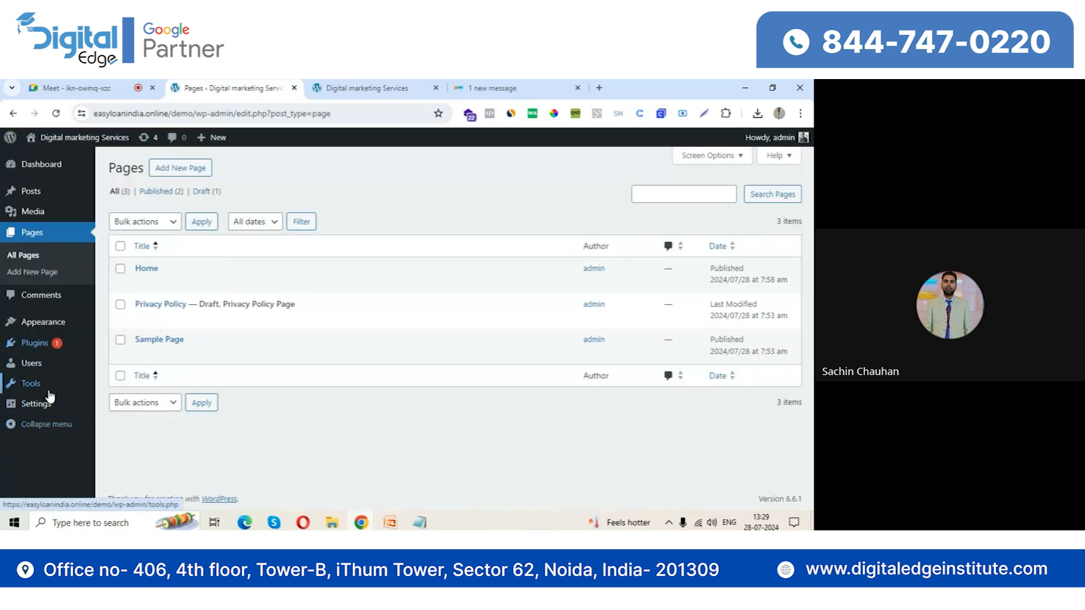
pyautogui.moveTo(45, 403)
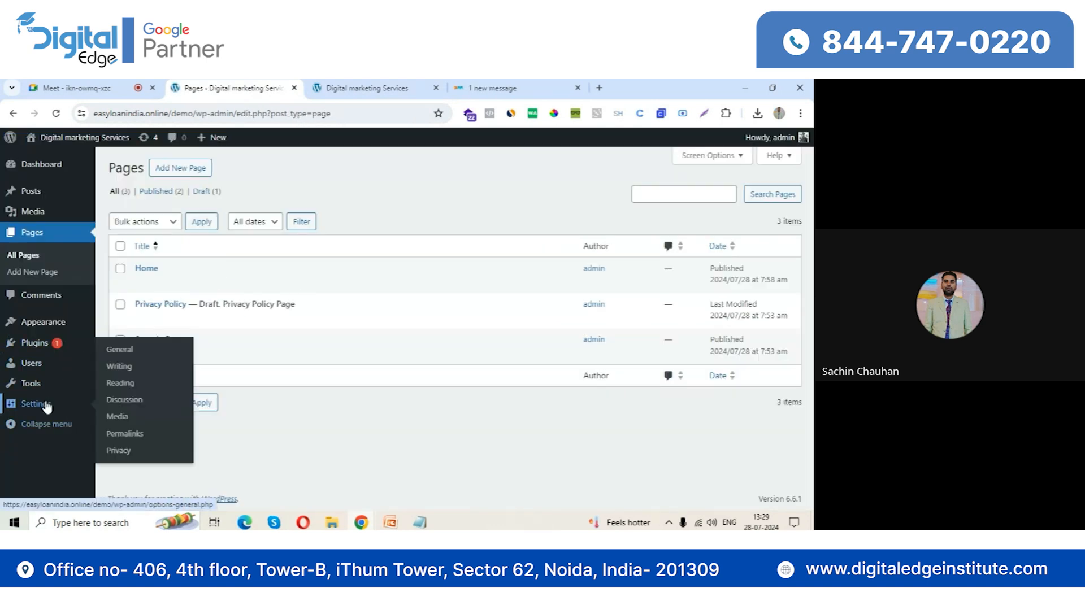
pyautogui.click(128, 385)
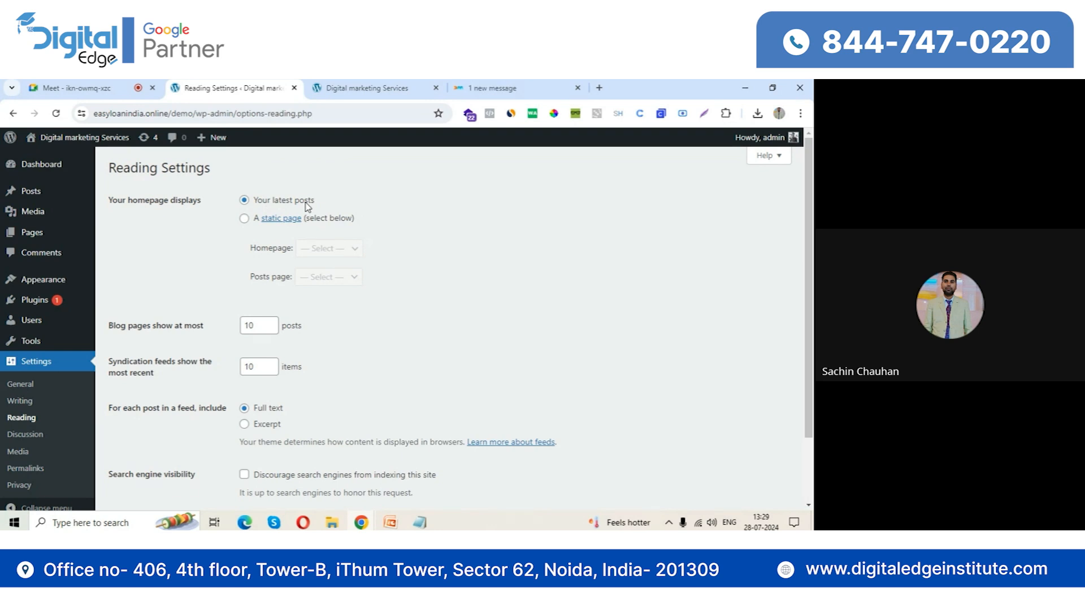
pyautogui.click(245, 219)
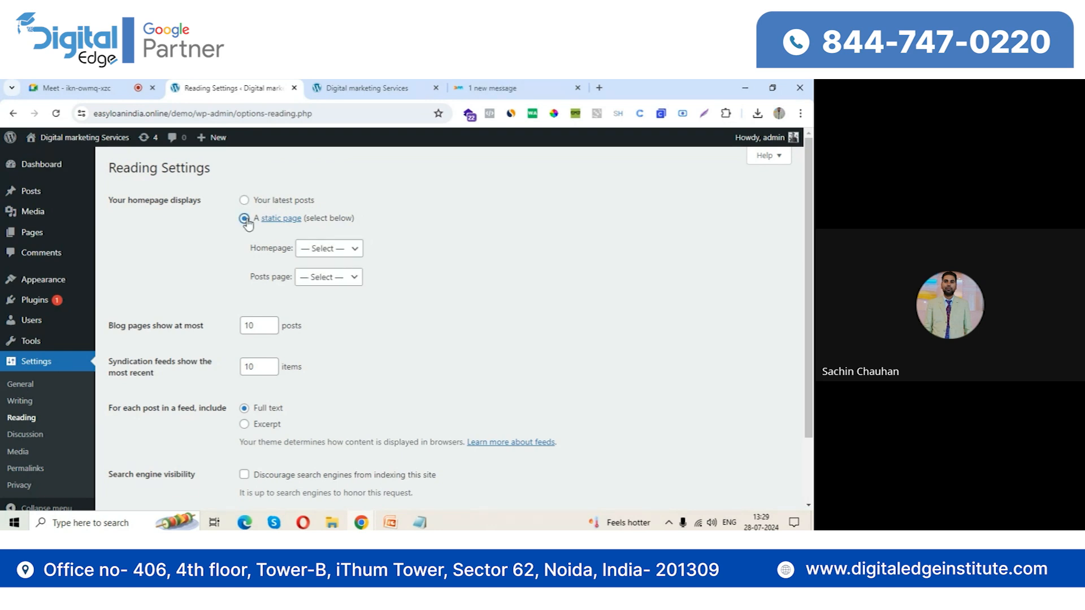
pyautogui.click(333, 250)
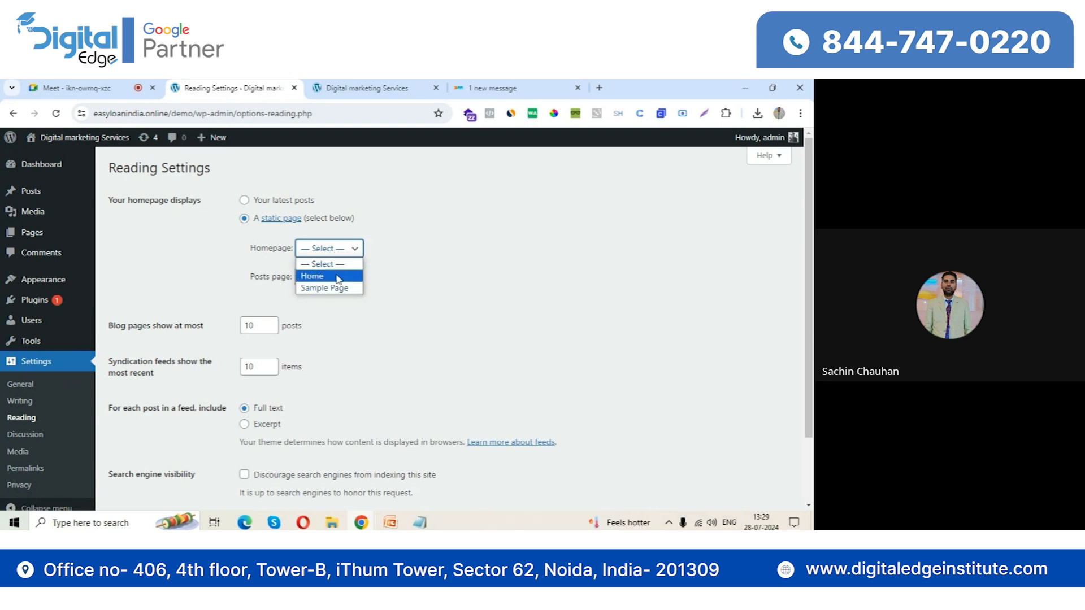
pyautogui.click(338, 276)
pyautogui.scroll(-1, 361, 332)
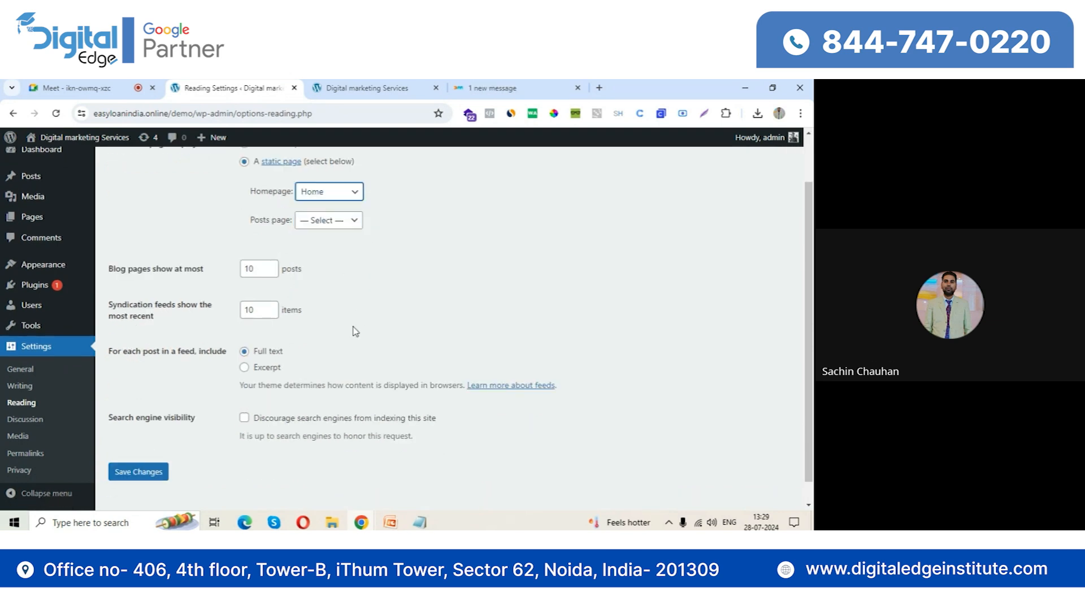
pyautogui.scroll(-1, 356, 331)
pyautogui.click(139, 449)
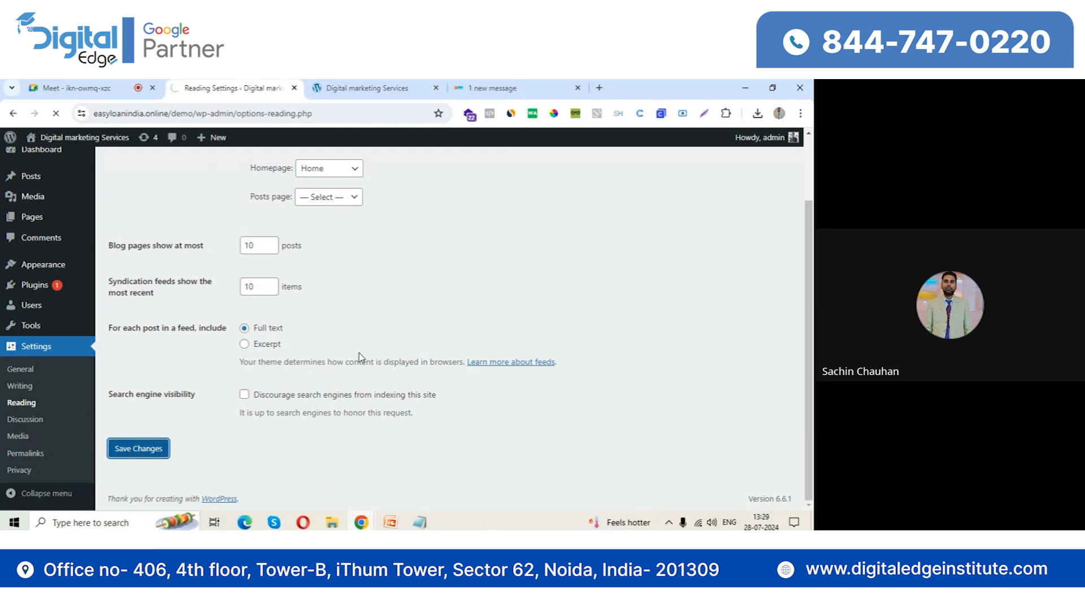
# Reload the WordPress site's front end to check its homepage, and compare it with the Digital Markitors site
pyautogui.click(365, 88)
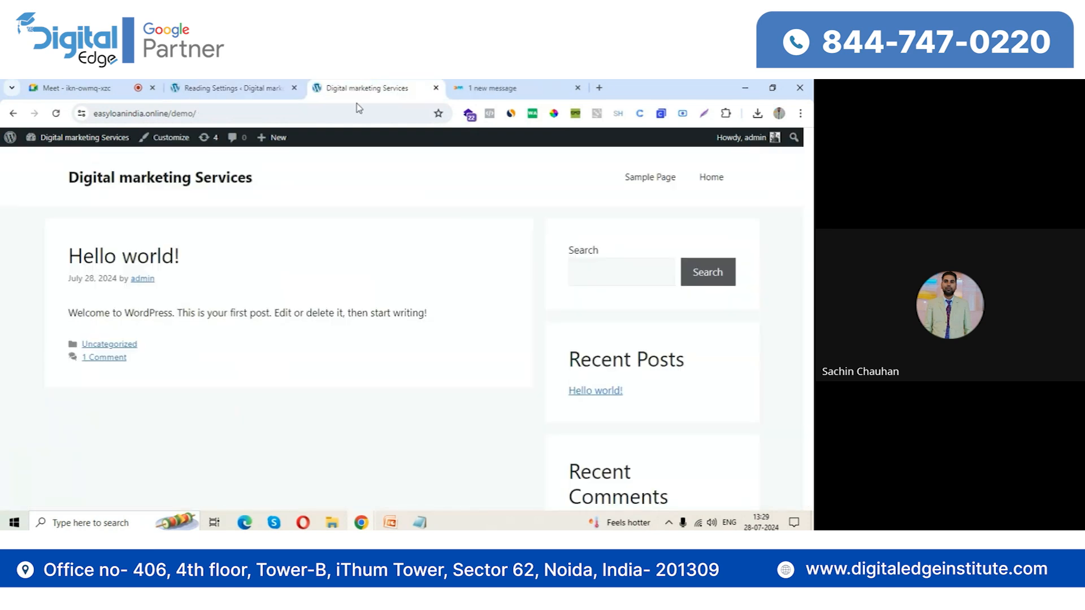
pyautogui.click(55, 114)
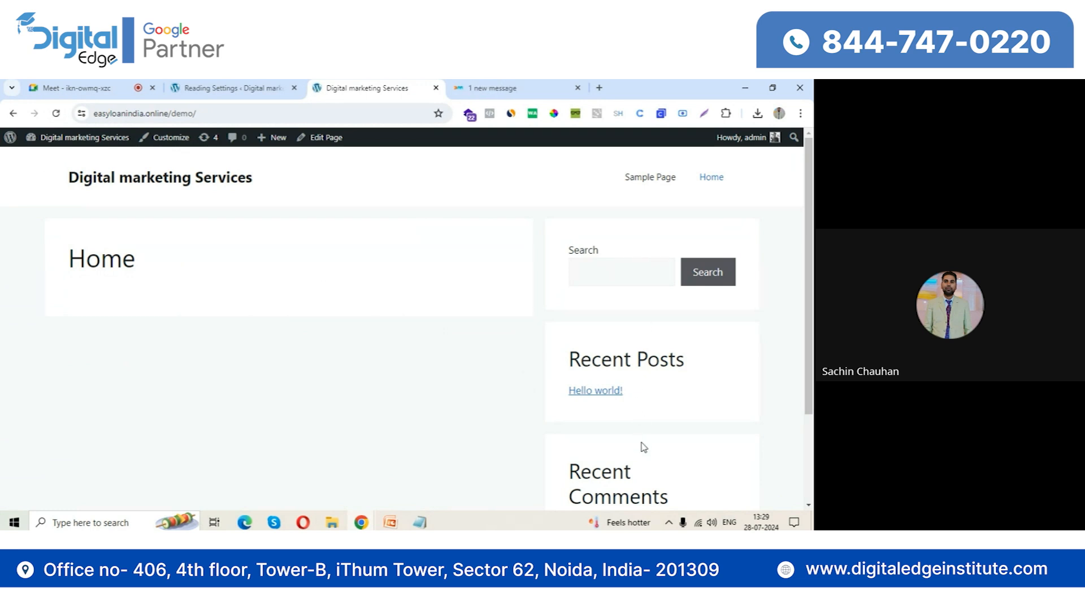
pyautogui.click(510, 85)
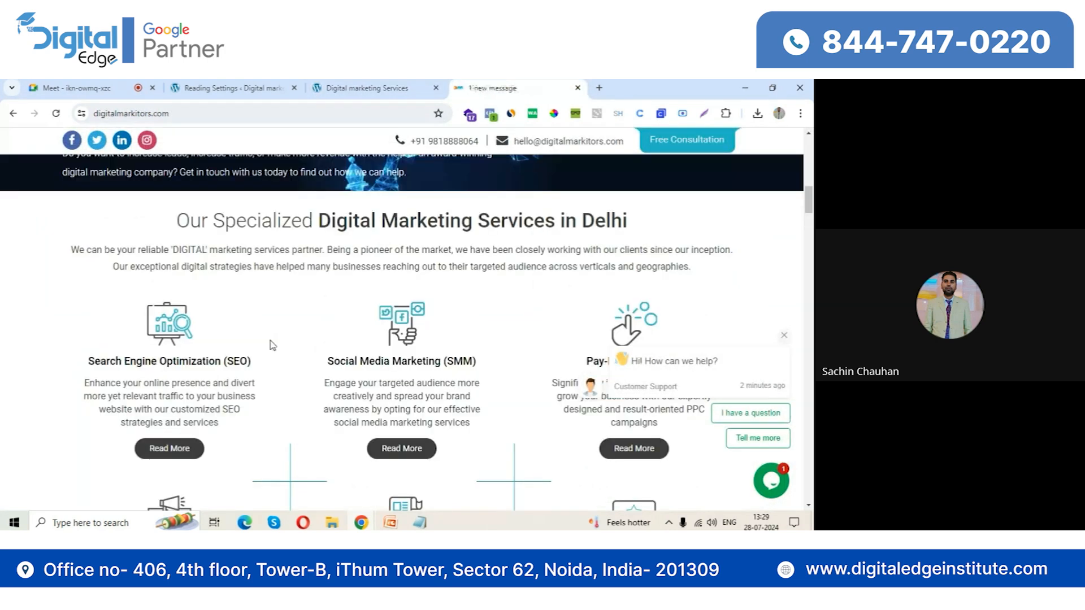
# Return to the WordPress admin, then install and activate the Classic Editor plugin
pyautogui.click(271, 83)
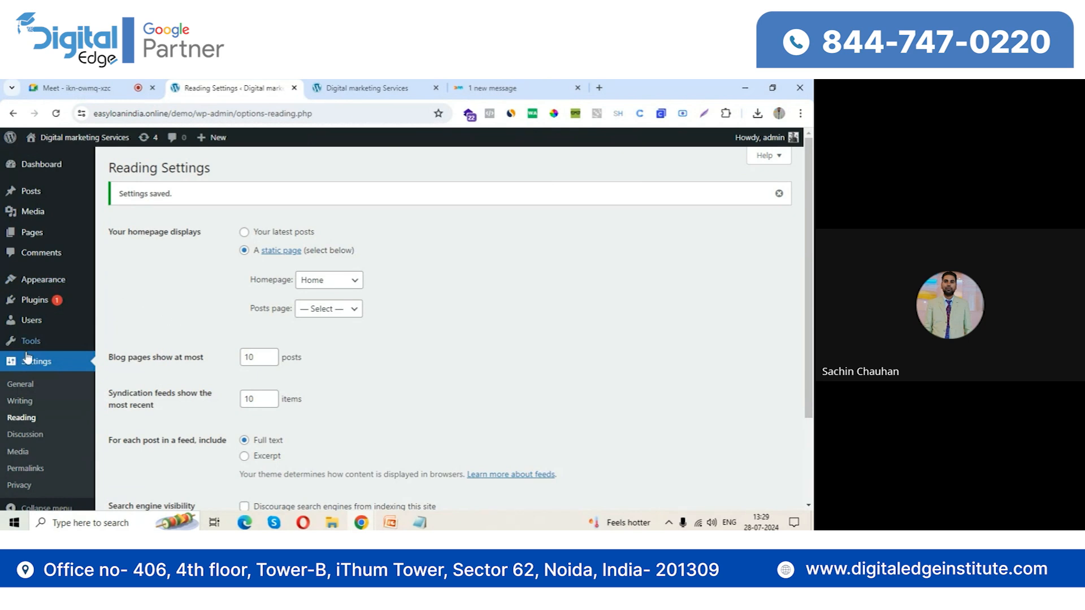
pyautogui.moveTo(33, 305)
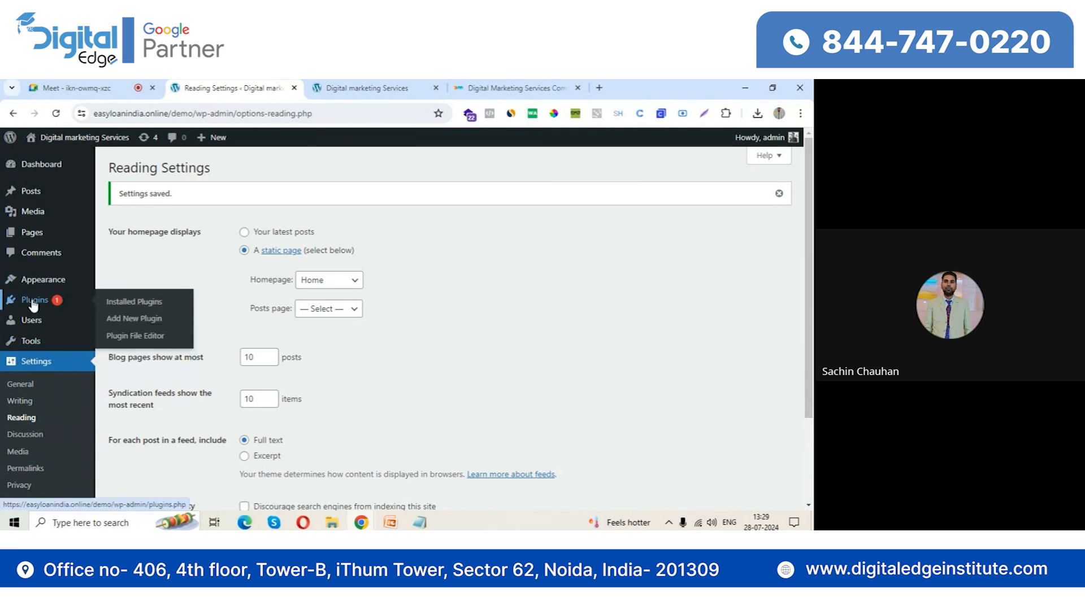
pyautogui.click(128, 320)
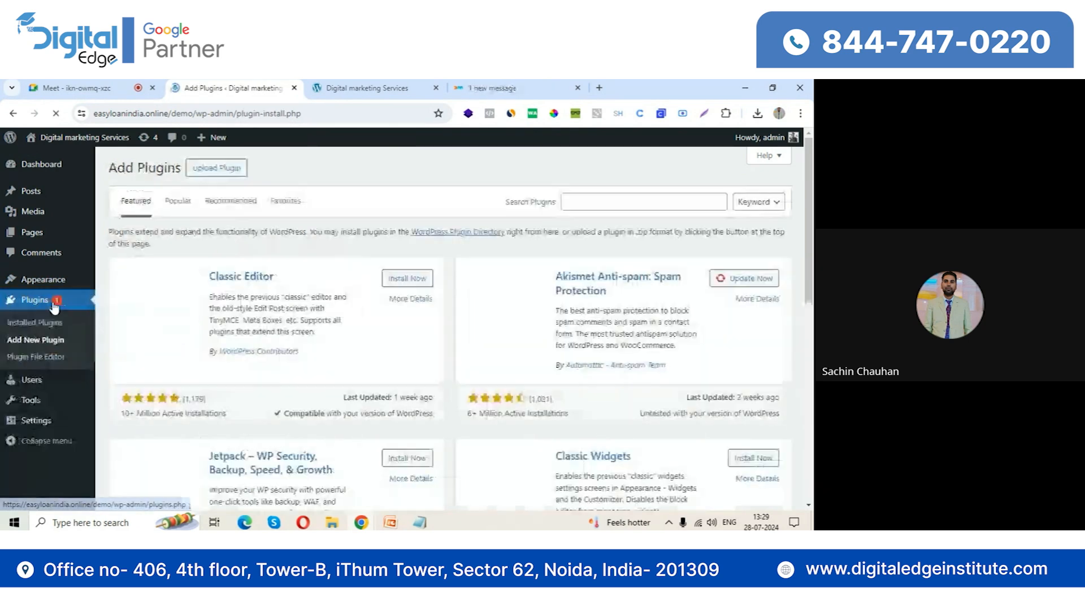
pyautogui.click(396, 280)
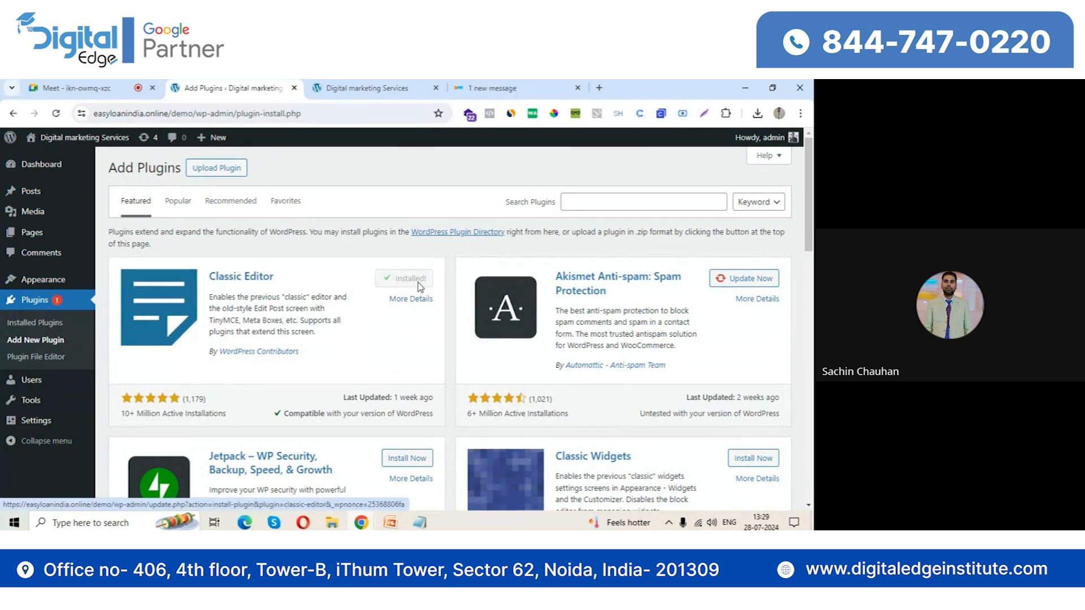
pyautogui.click(413, 280)
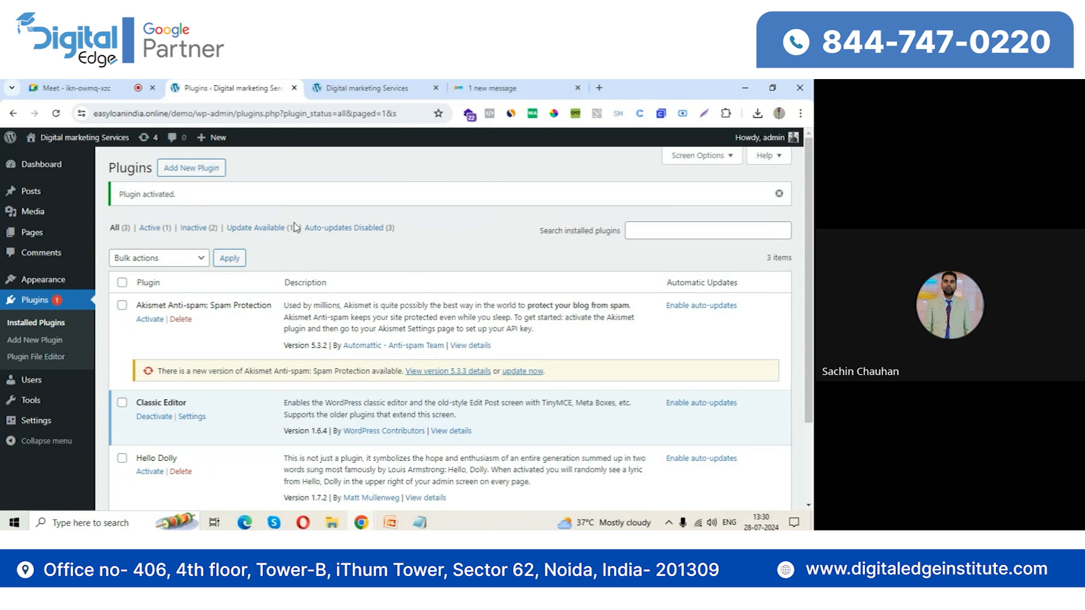
# Open the Home page for editing and examine its content area, page attributes, layout and featured image settings
pyautogui.click(138, 250)
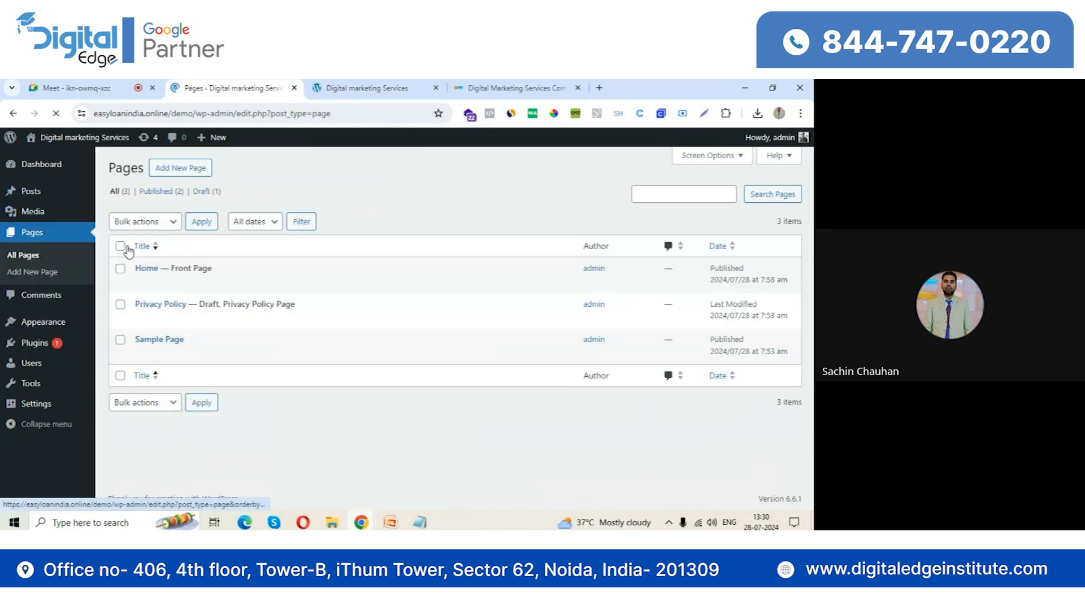
pyautogui.click(141, 284)
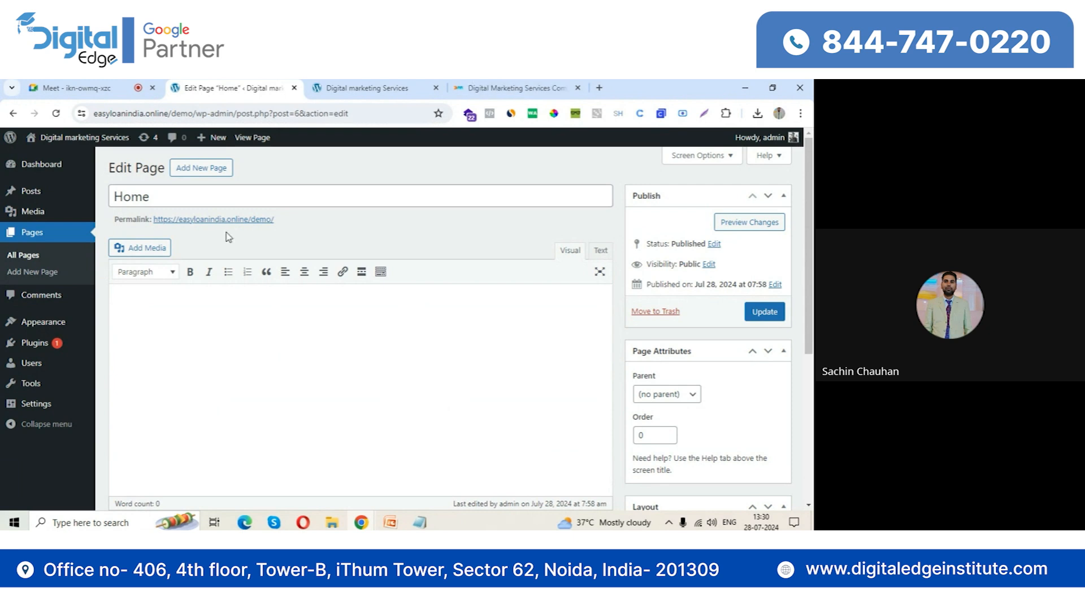
pyautogui.scroll(-4, 482, 364)
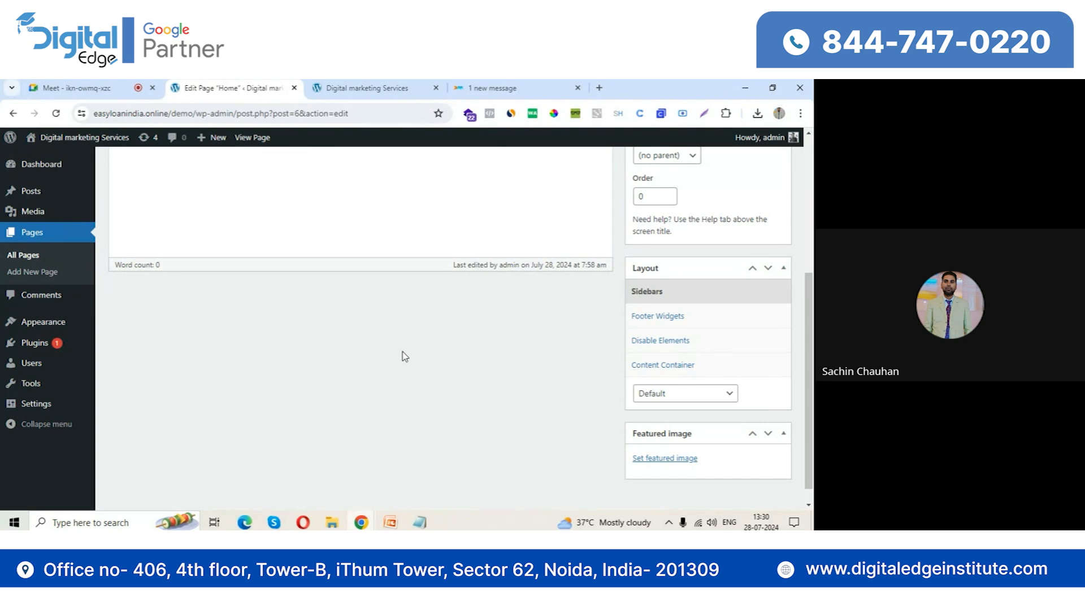
# Inspect the technologies behind the Digital Markitors website with the Wappalyzer extension
pyautogui.click(491, 88)
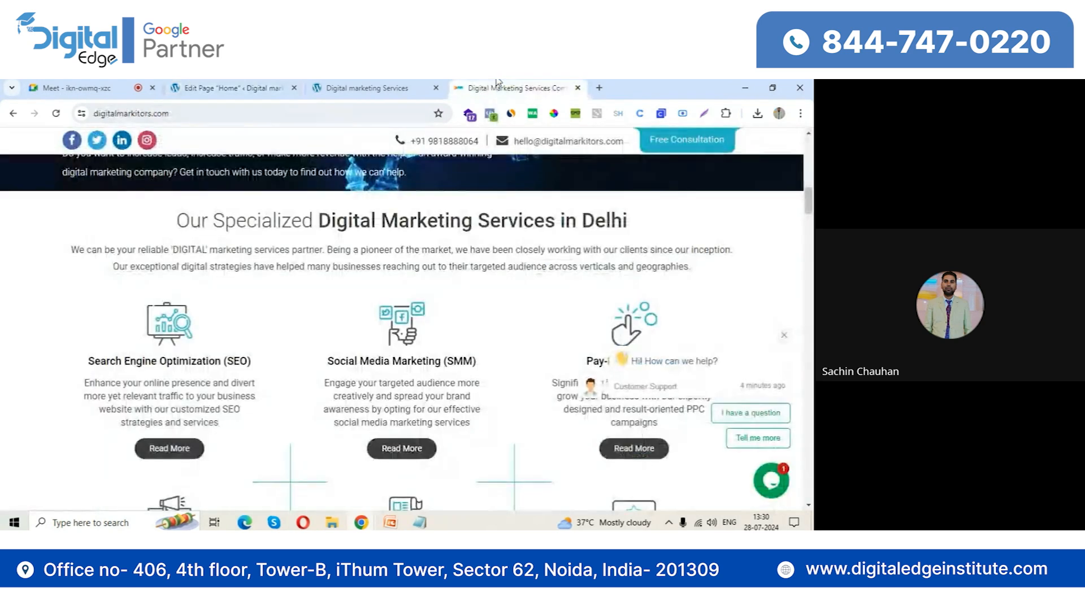
pyautogui.click(468, 114)
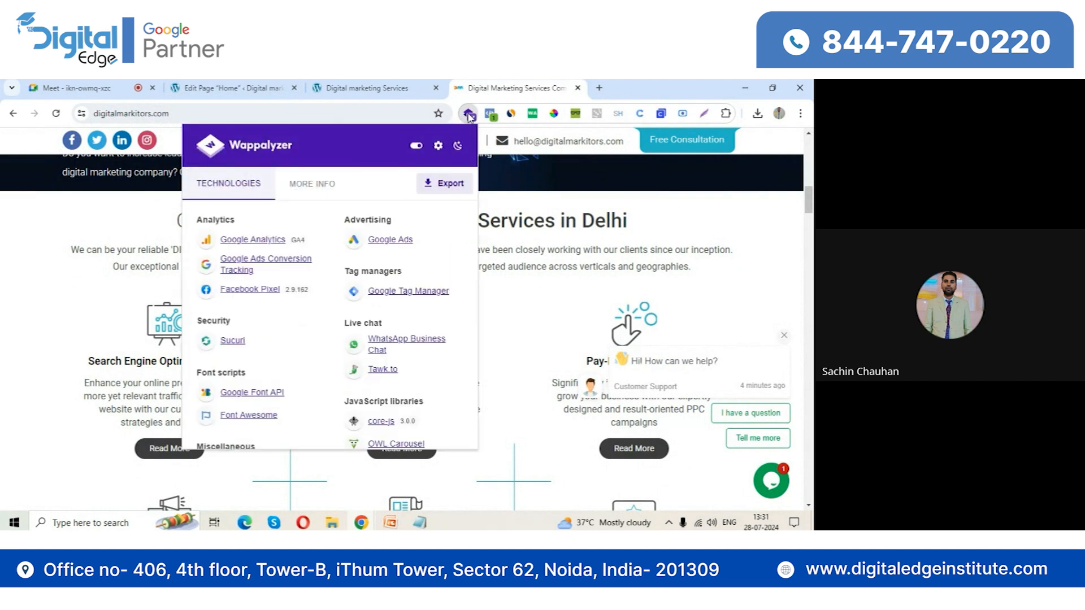
# Search Google in a new tab for "indian express" and open The Indian Express website from the results
pyautogui.click(599, 88)
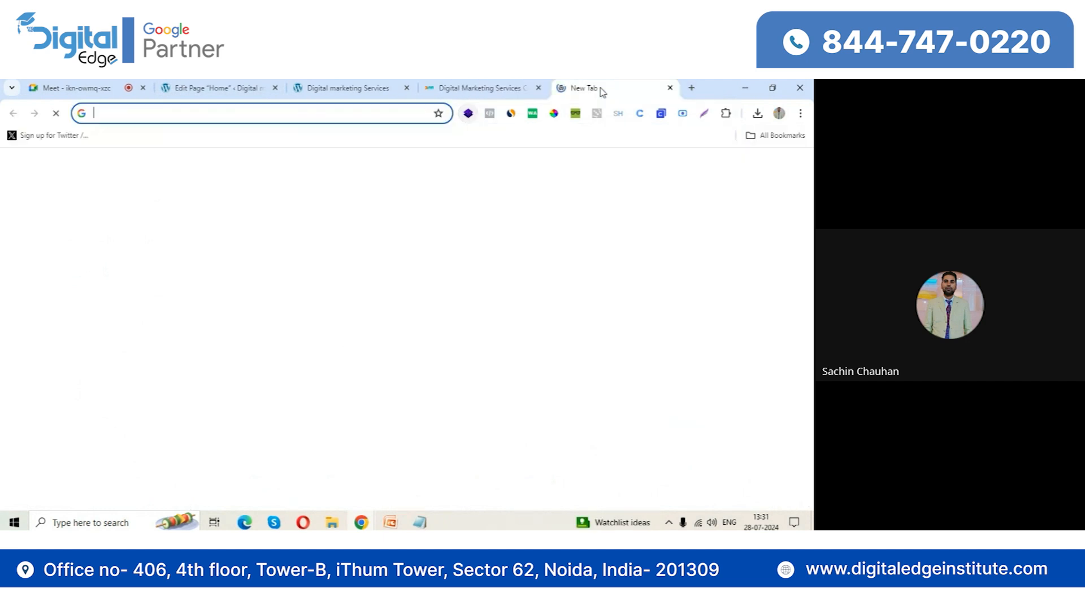
pyautogui.write('google.com')
pyautogui.press('Return')
pyautogui.write('indian express')
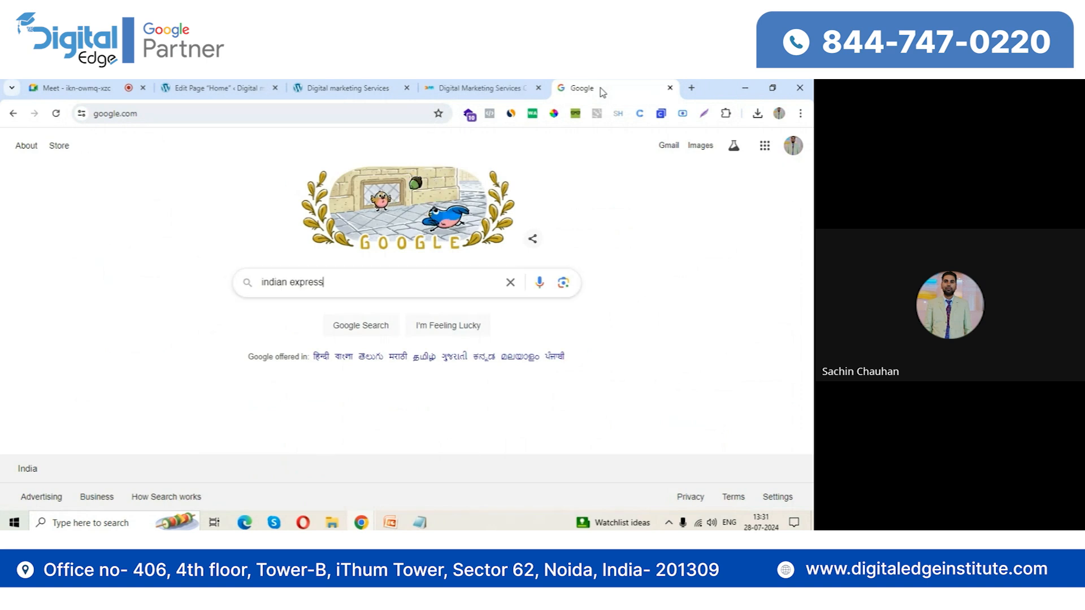
pyautogui.press('Return')
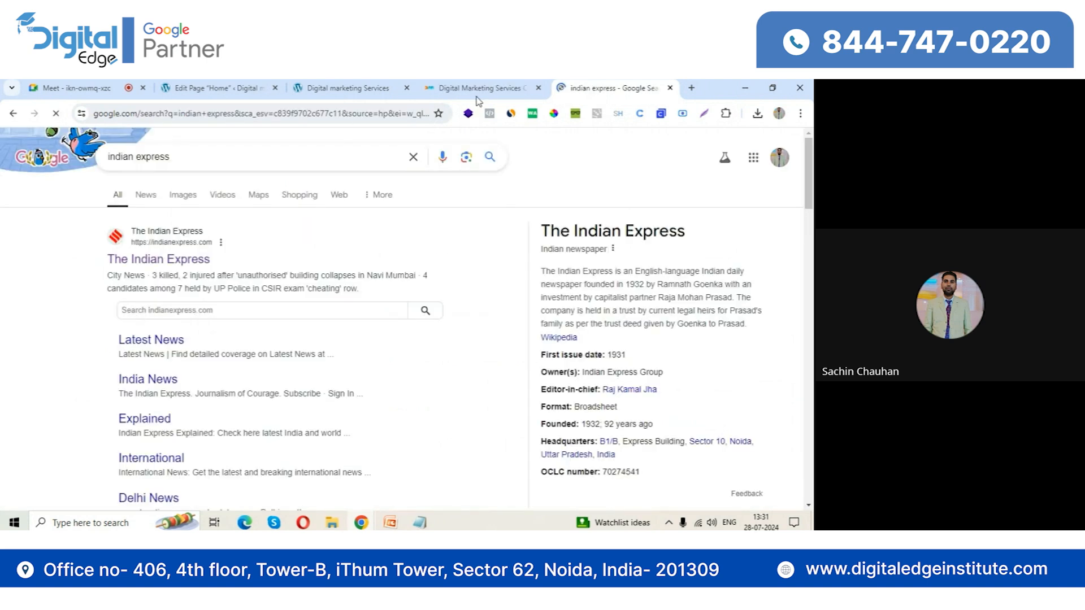
pyautogui.click(164, 261)
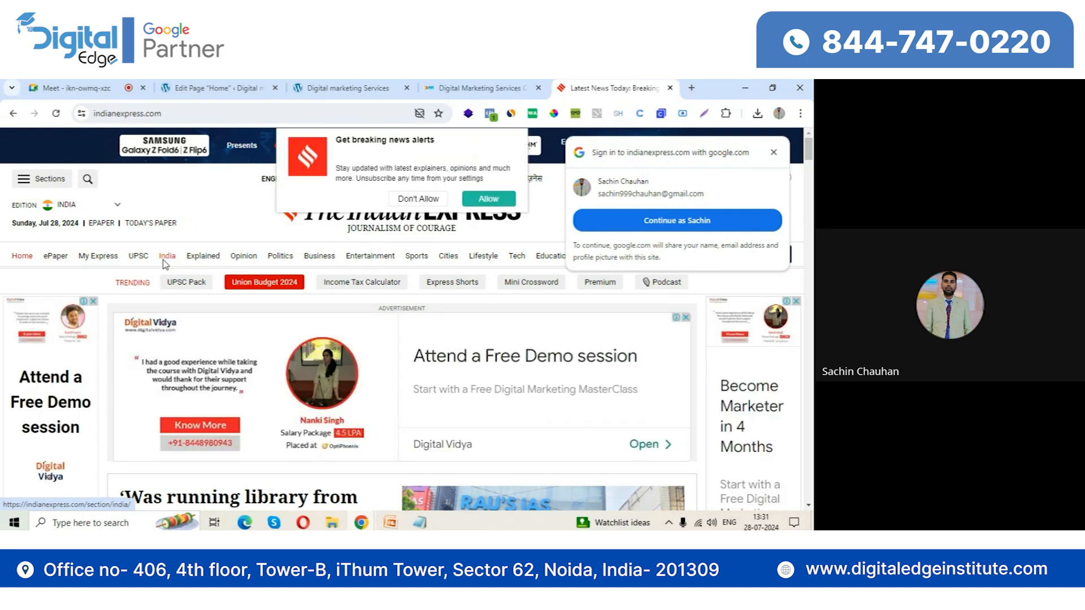
# Decline the news alerts, inspect The Indian Express site's CMS with Wappalyzer, and look through its home page
pyautogui.click(417, 200)
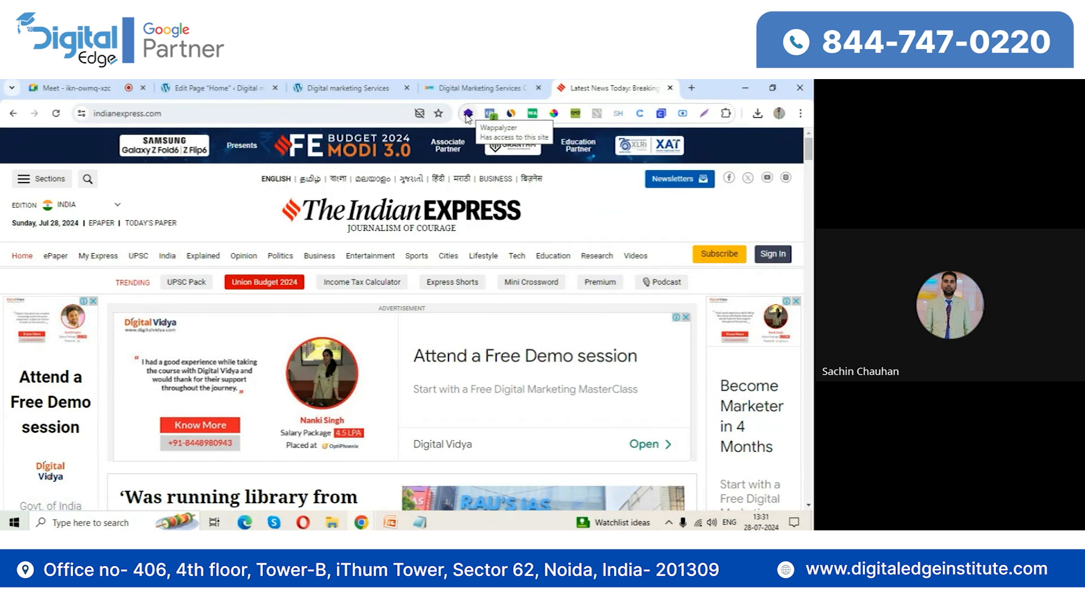
pyautogui.click(468, 116)
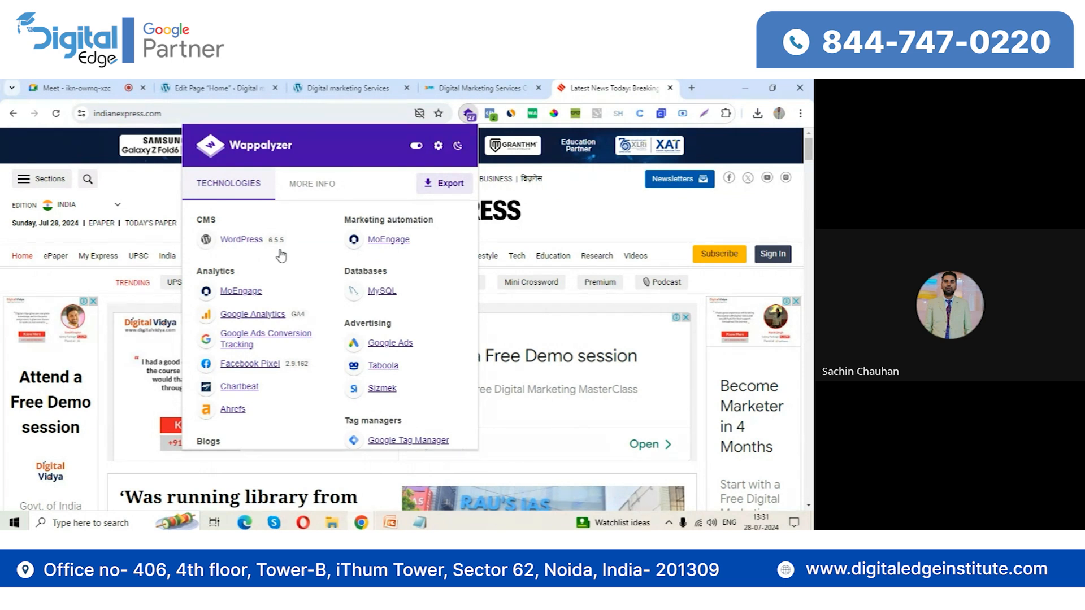
pyautogui.click(607, 237)
pyautogui.scroll(-5, 476, 383)
pyautogui.scroll(-1, 477, 382)
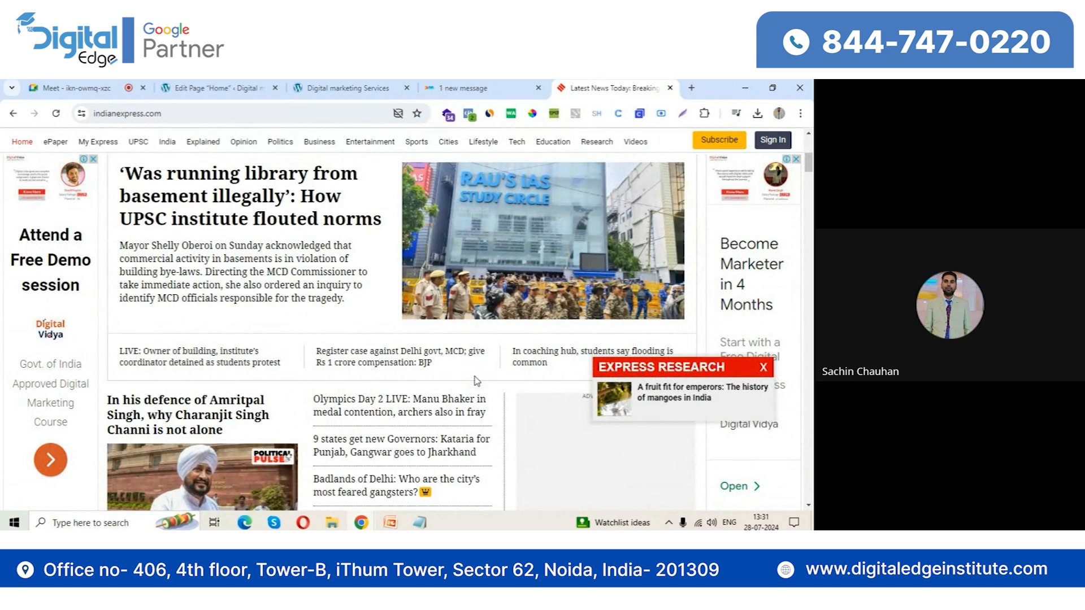
# Close The Indian Express tab and search the WordPress plugin directory for "elementor"
pyautogui.click(204, 86)
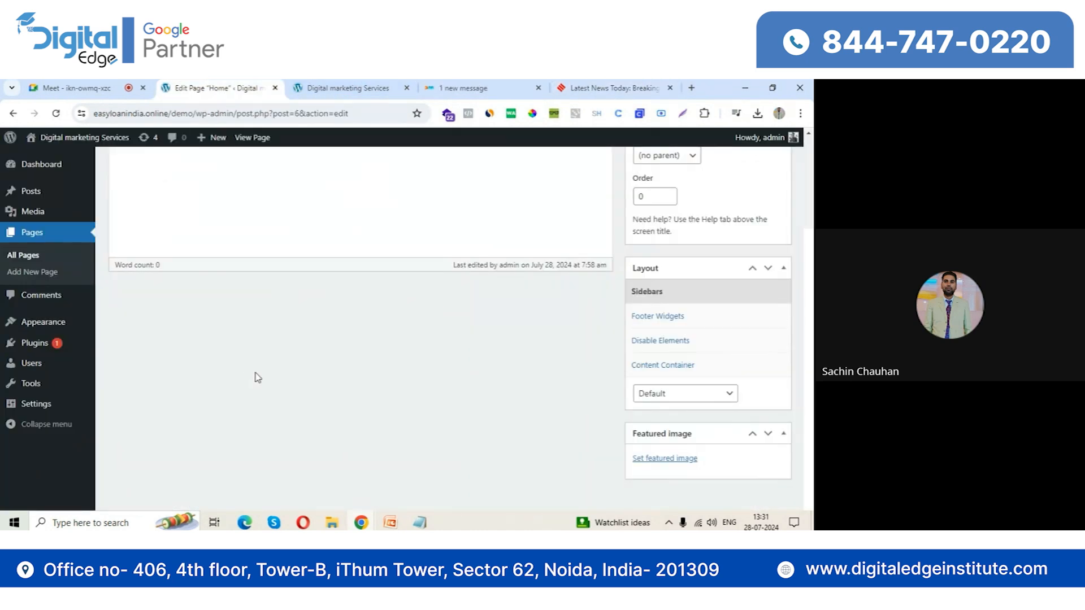
pyautogui.moveTo(43, 351)
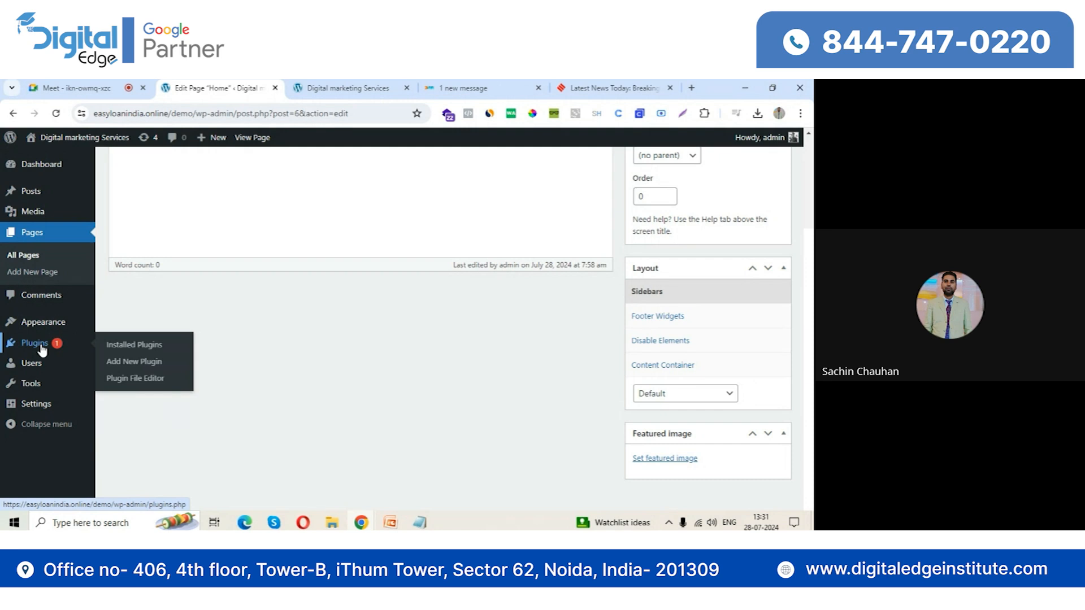
pyautogui.click(142, 362)
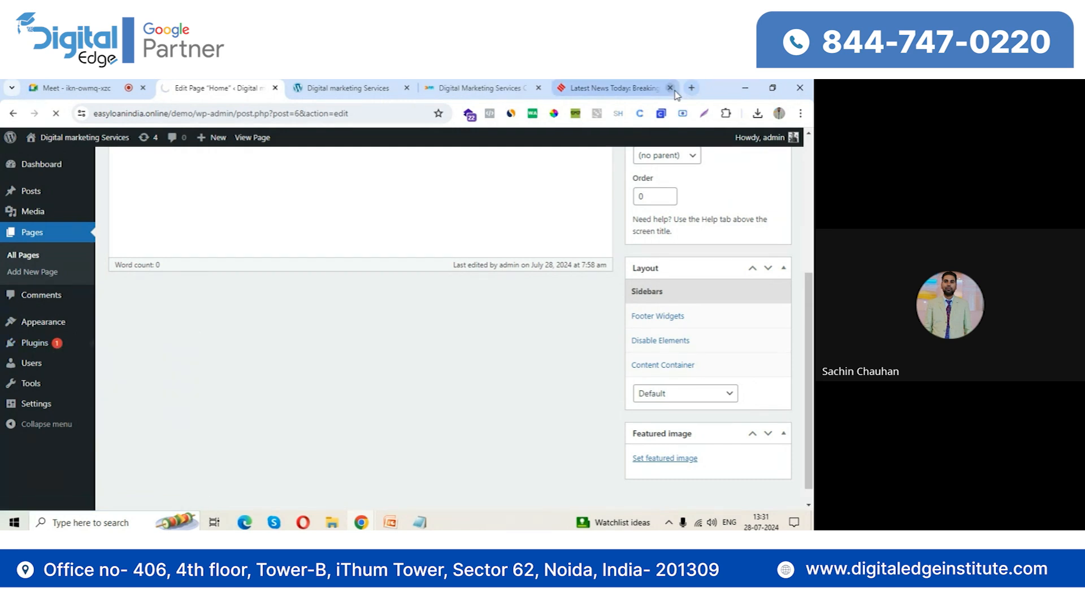
pyautogui.click(671, 88)
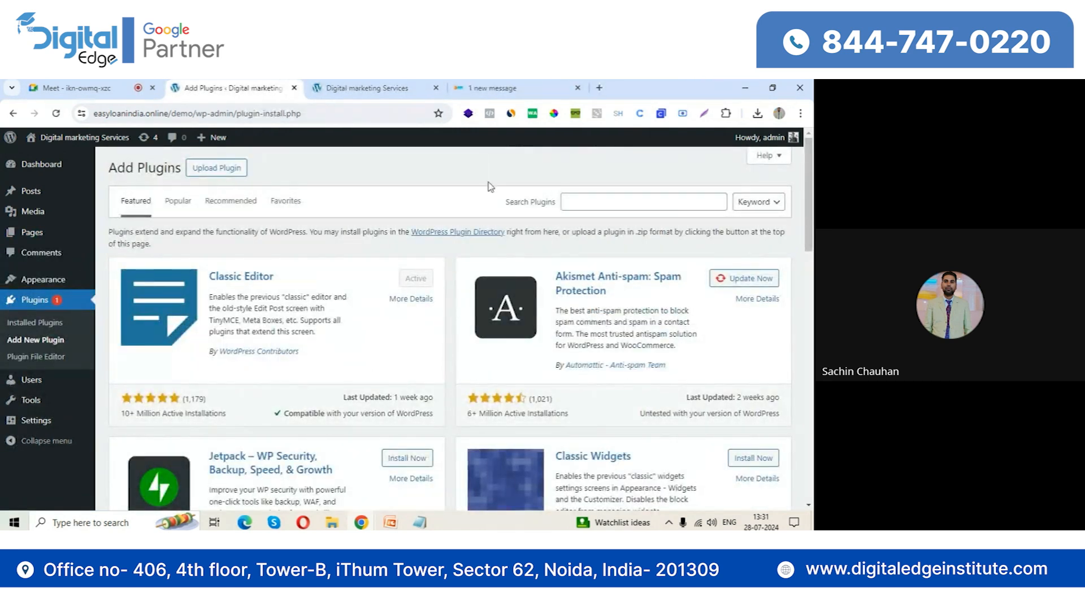
pyautogui.click(591, 200)
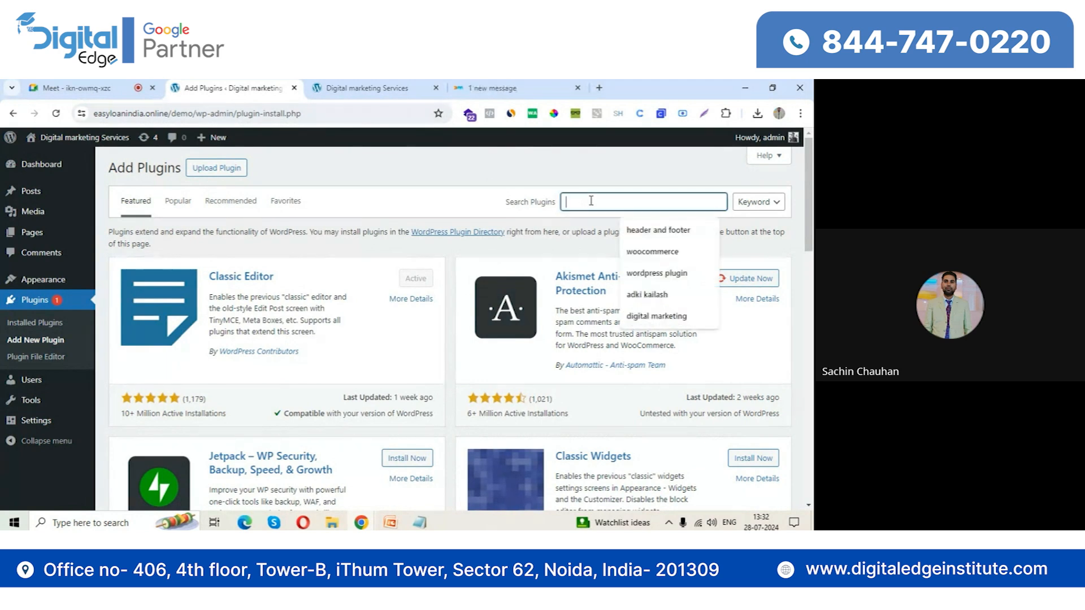
pyautogui.write('elementor')
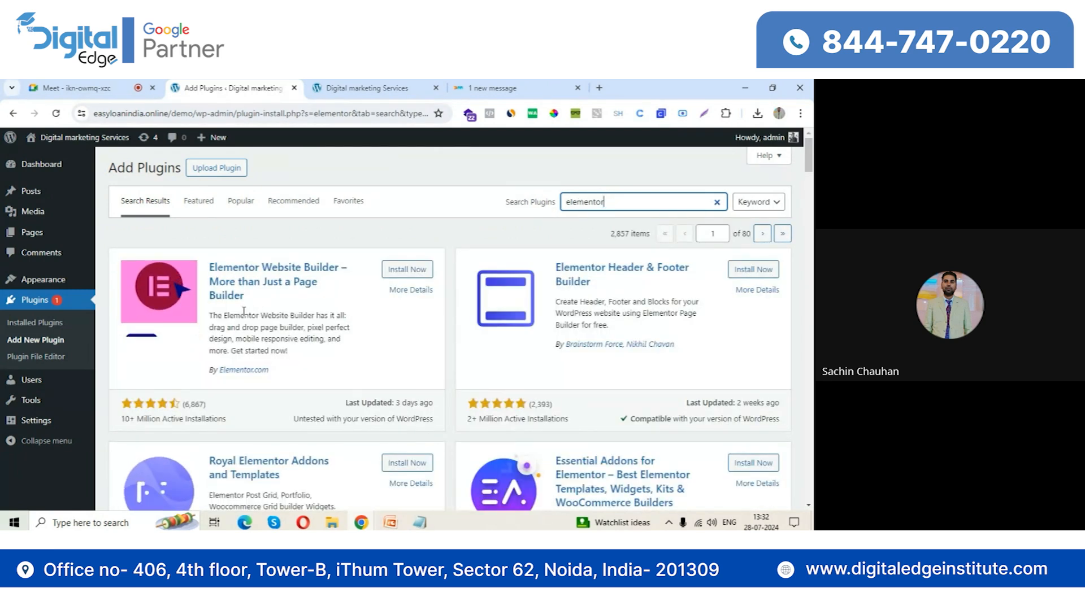
# Install and activate the Elementor Website Builder plugin, and close its onboarding wizard
pyautogui.moveTo(137, 419); pyautogui.dragTo(222, 423)
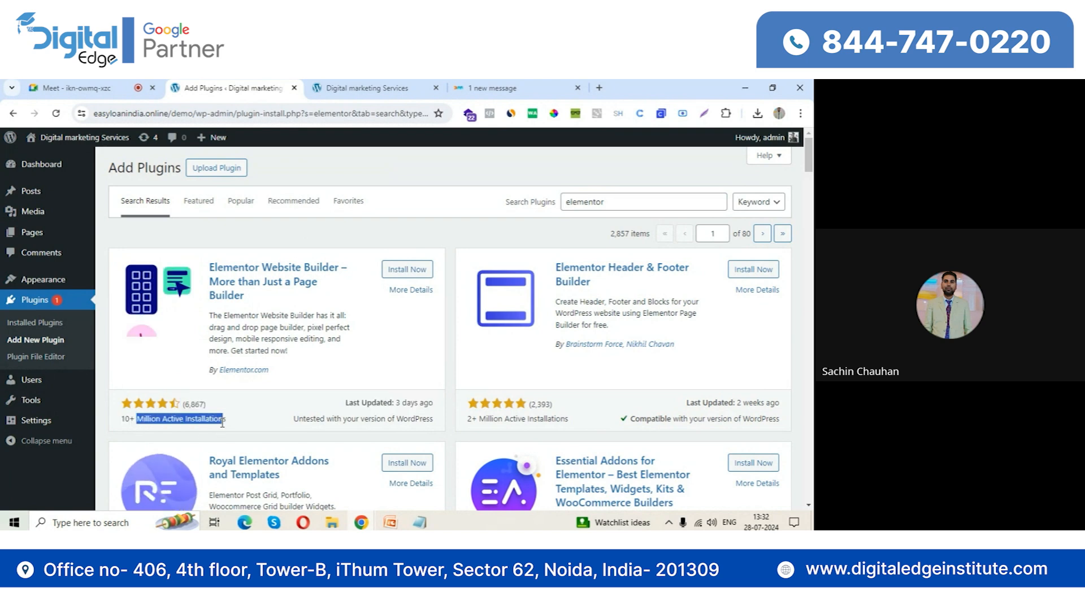
pyautogui.click(405, 273)
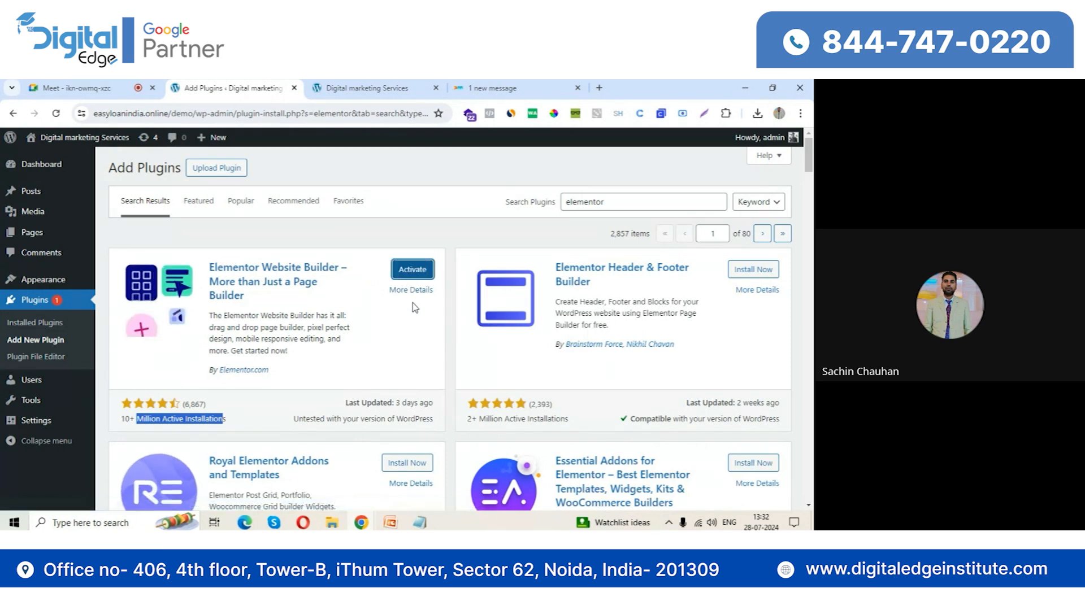
pyautogui.click(413, 271)
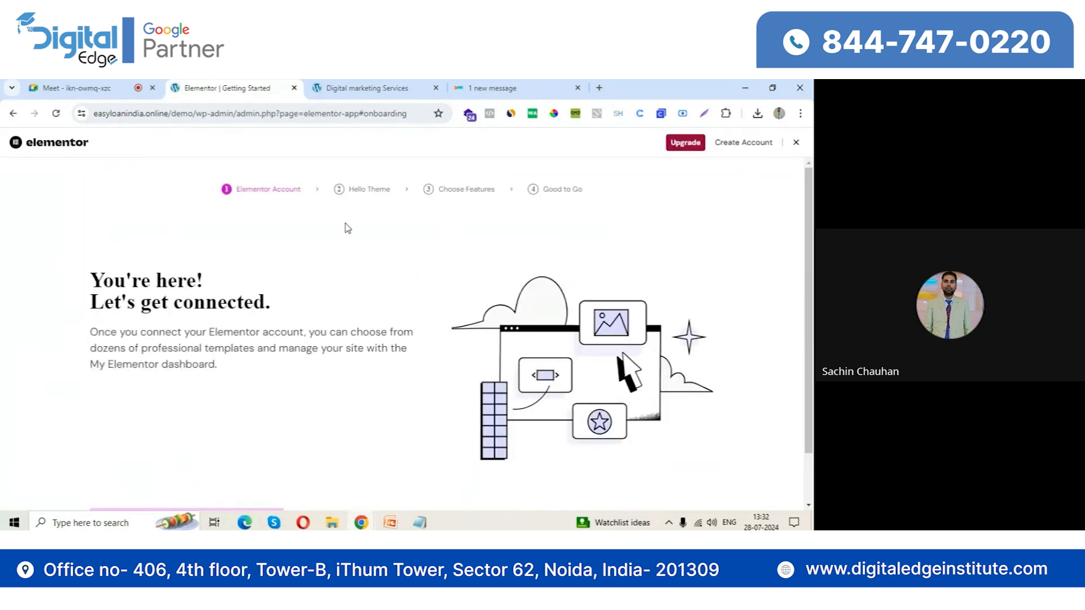
pyautogui.click(797, 144)
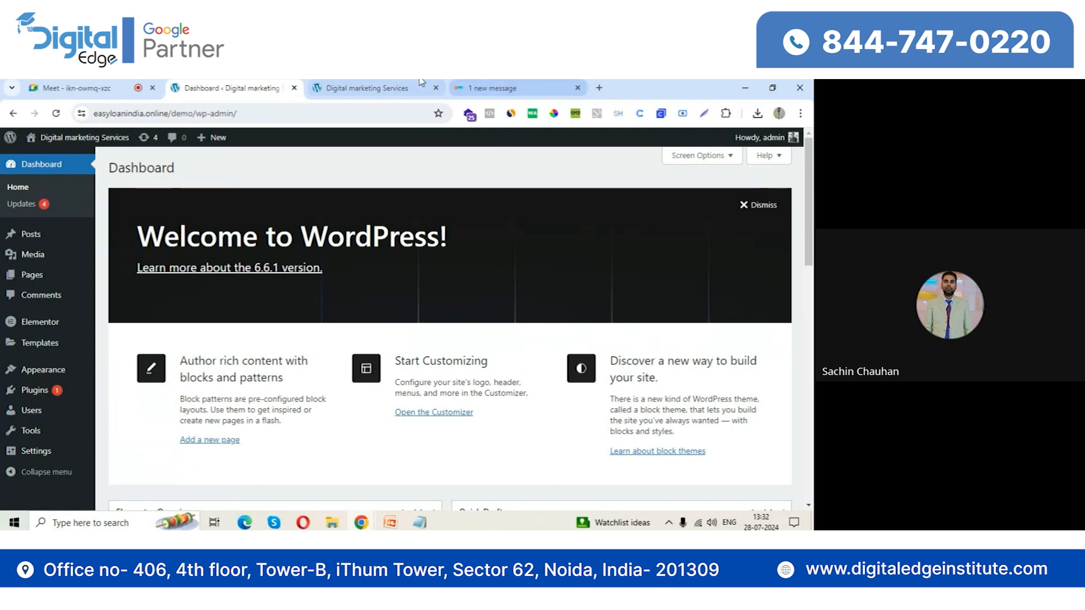
# Check the live Home page, and open the Home page from the site's page list for editing
pyautogui.click(380, 86)
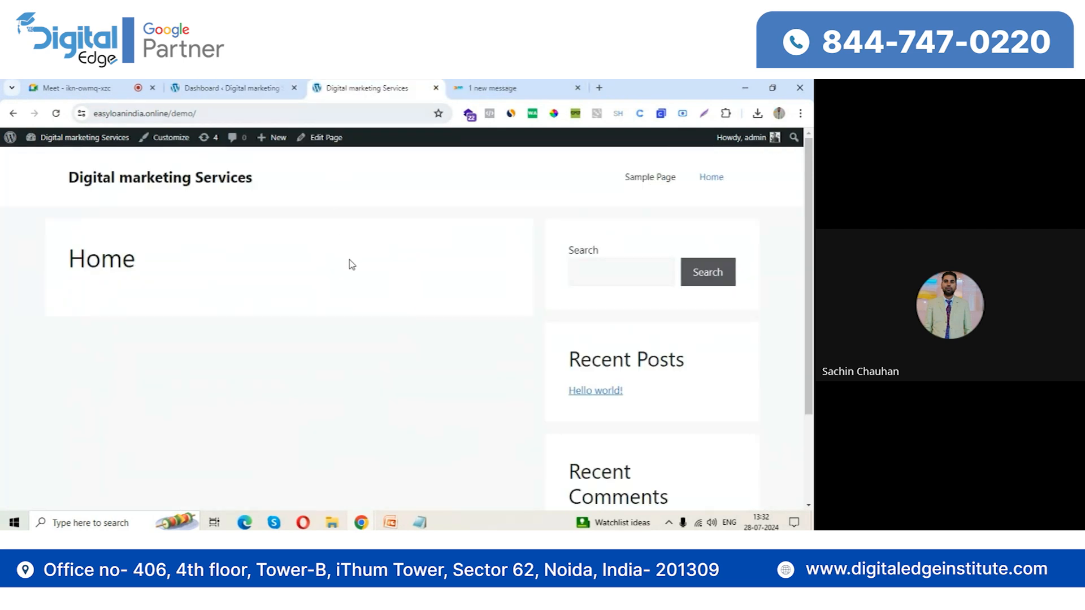
pyautogui.click(217, 85)
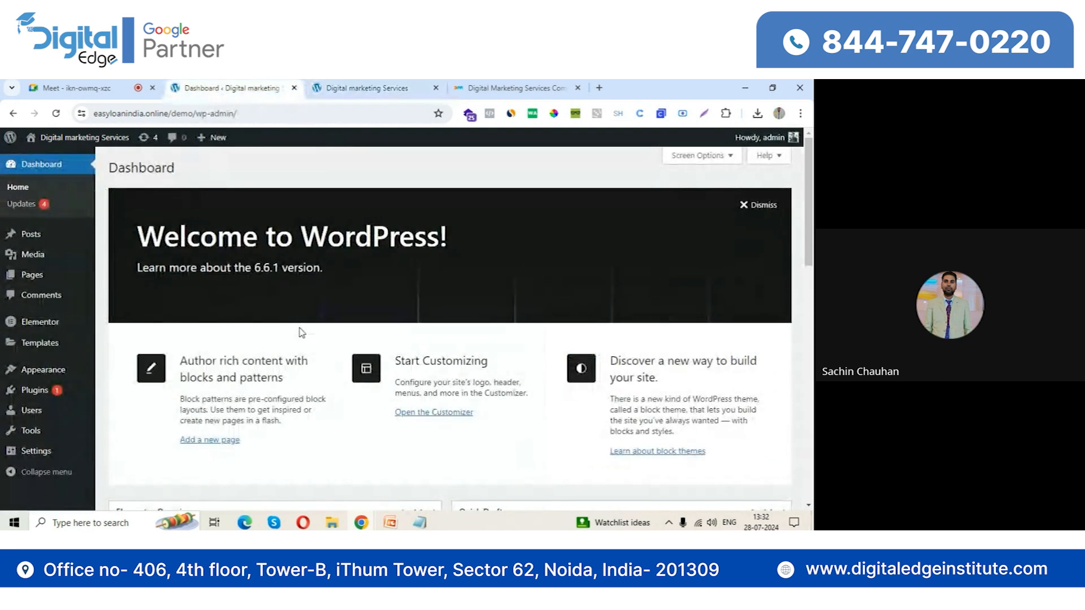
pyautogui.click(33, 275)
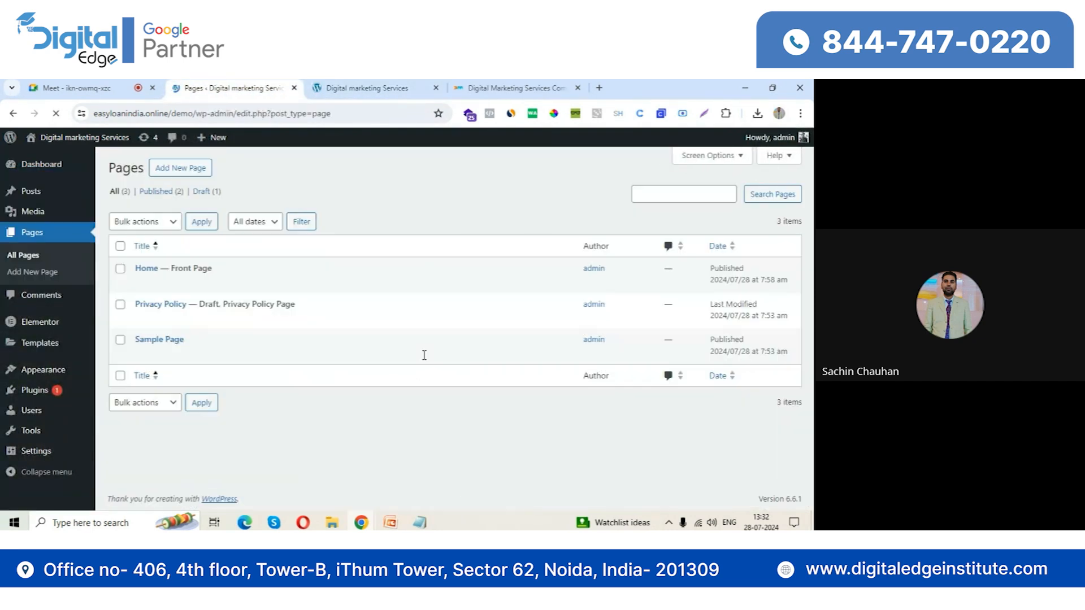
pyautogui.click(142, 284)
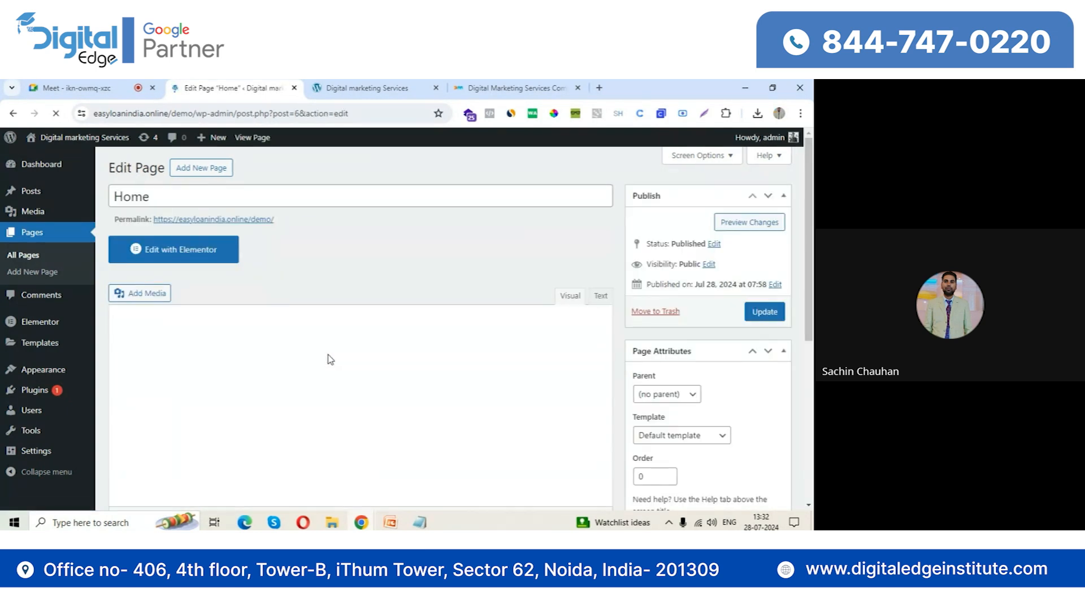
# Update the Home page with the Elementor Full Width template, and reload the live site to check the layout before returning to the editor
pyautogui.scroll(-3, 339, 374)
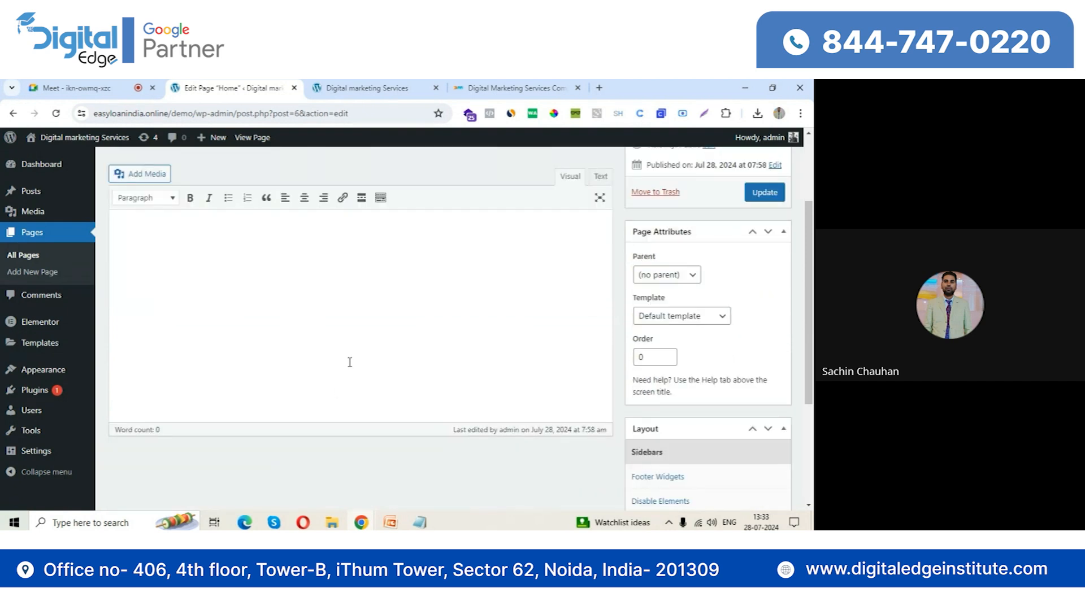
pyautogui.click(396, 89)
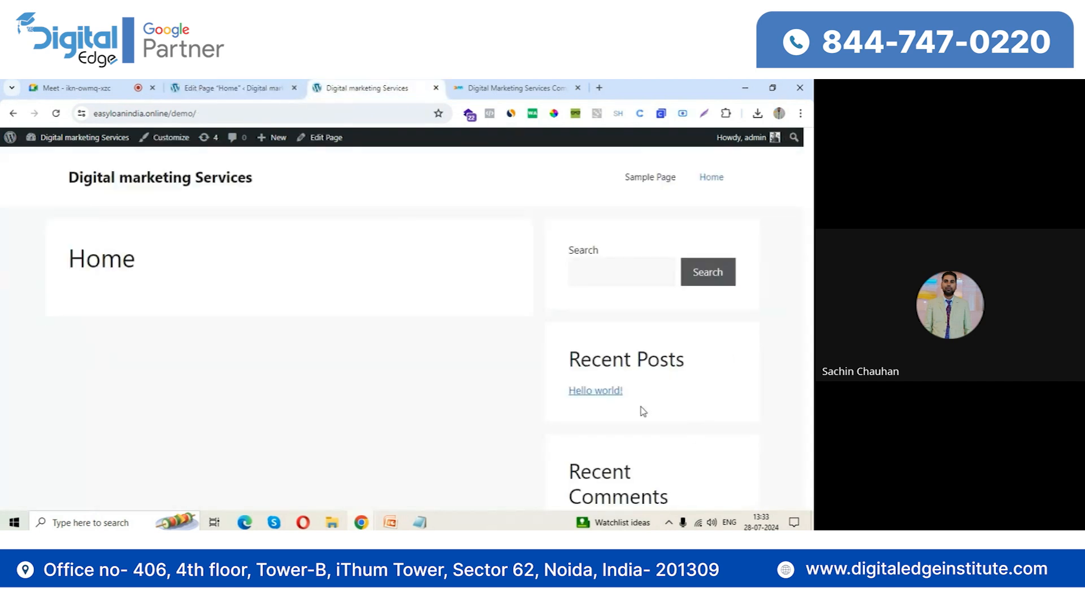
pyautogui.click(257, 87)
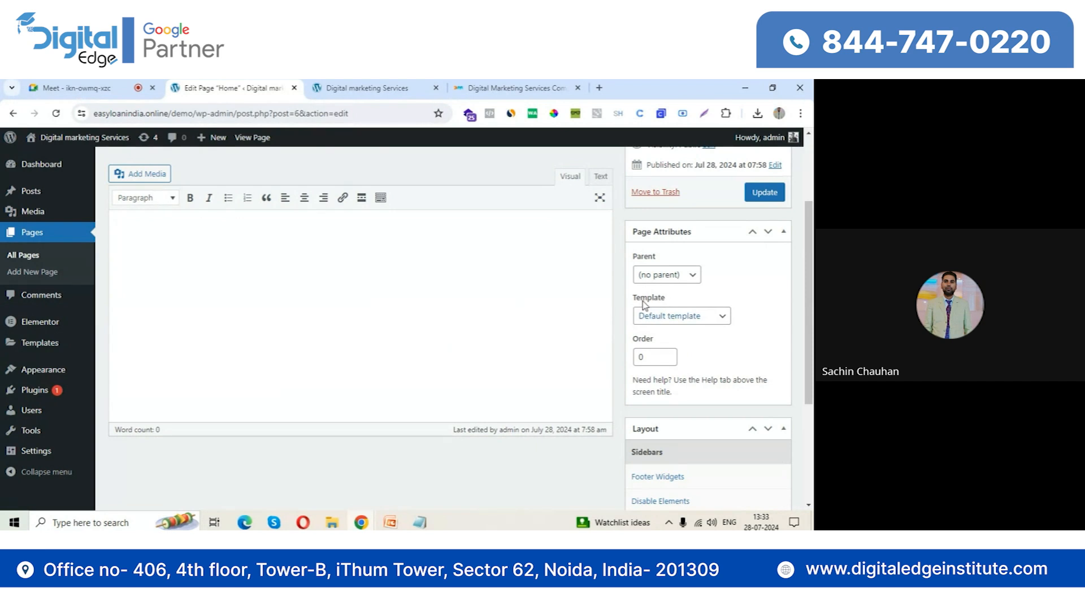
pyautogui.click(684, 321)
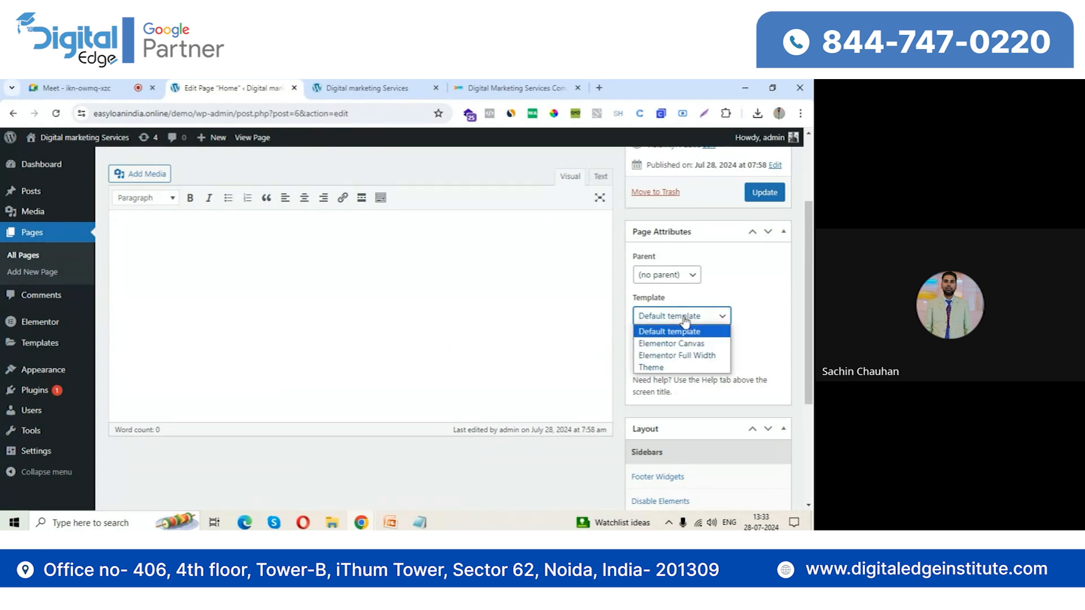
pyautogui.click(687, 356)
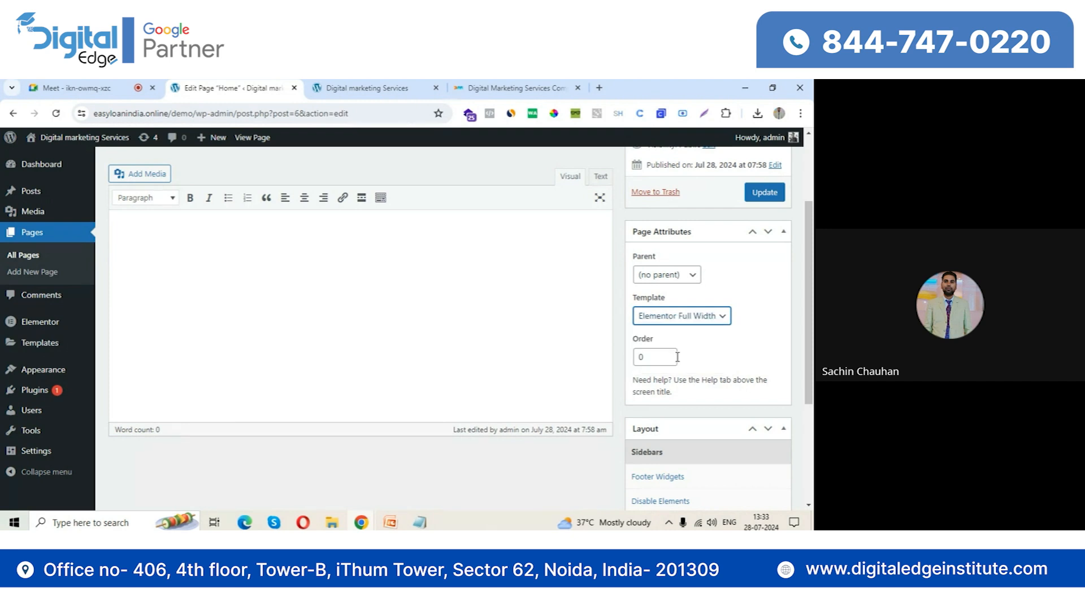
pyautogui.click(765, 193)
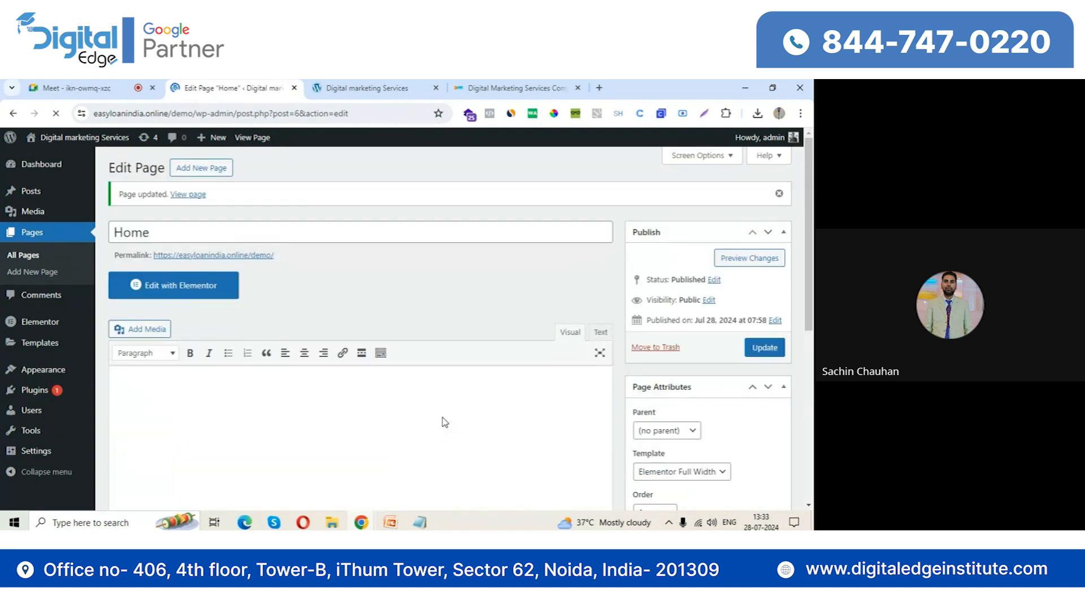
pyautogui.click(367, 87)
pyautogui.click(56, 113)
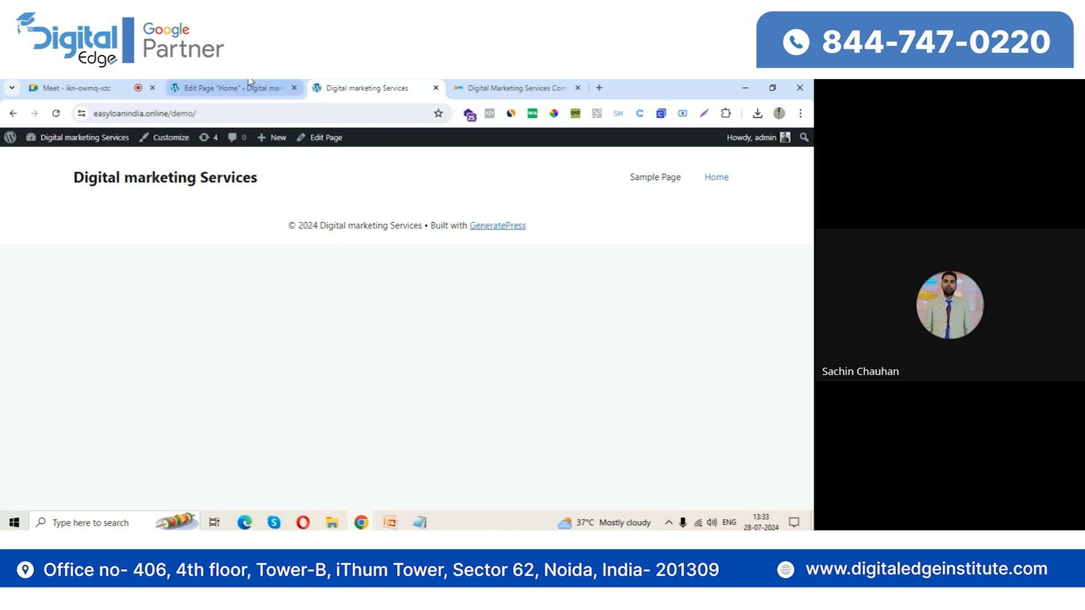
pyautogui.click(250, 83)
pyautogui.click(176, 420)
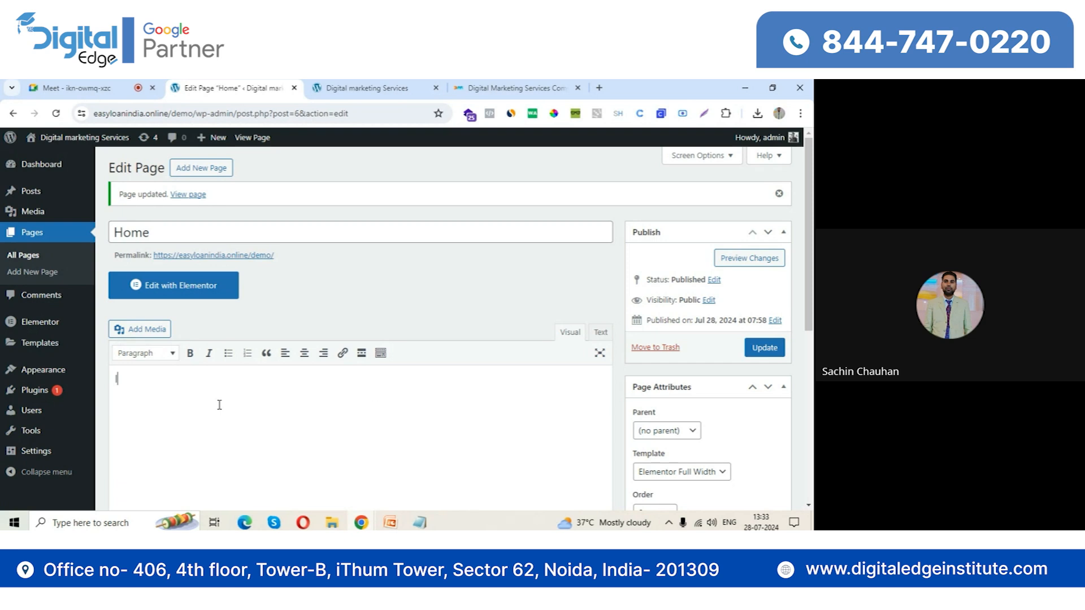
pyautogui.write('lkdfjls')
pyautogui.hotkey('ctrl', 'a')
pyautogui.press('BackSpace')
# Open the Home page in the Elementor editor, dismiss the AI notification, and look through the available Basic and Pro widgets
pyautogui.click(202, 294)
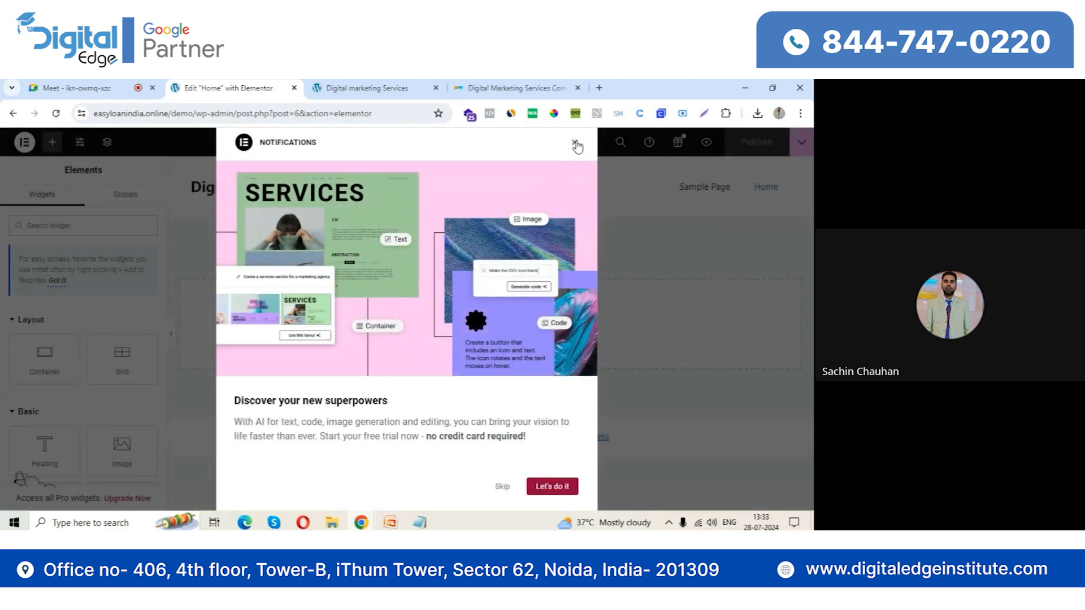
pyautogui.click(574, 142)
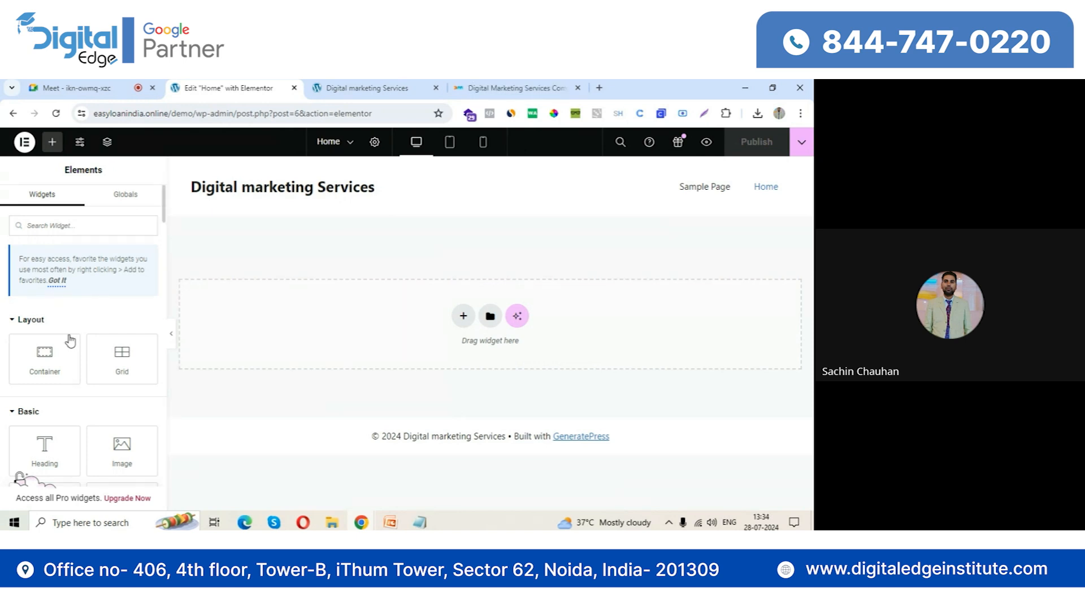
pyautogui.scroll(-2, 53, 311)
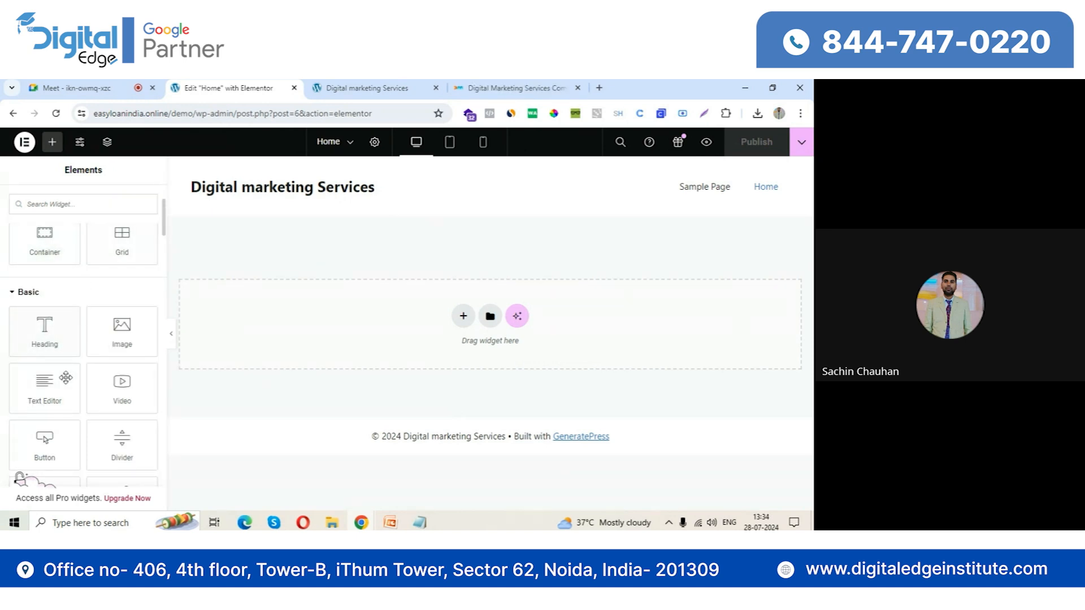
pyautogui.scroll(-2, 56, 373)
pyautogui.scroll(1, 58, 375)
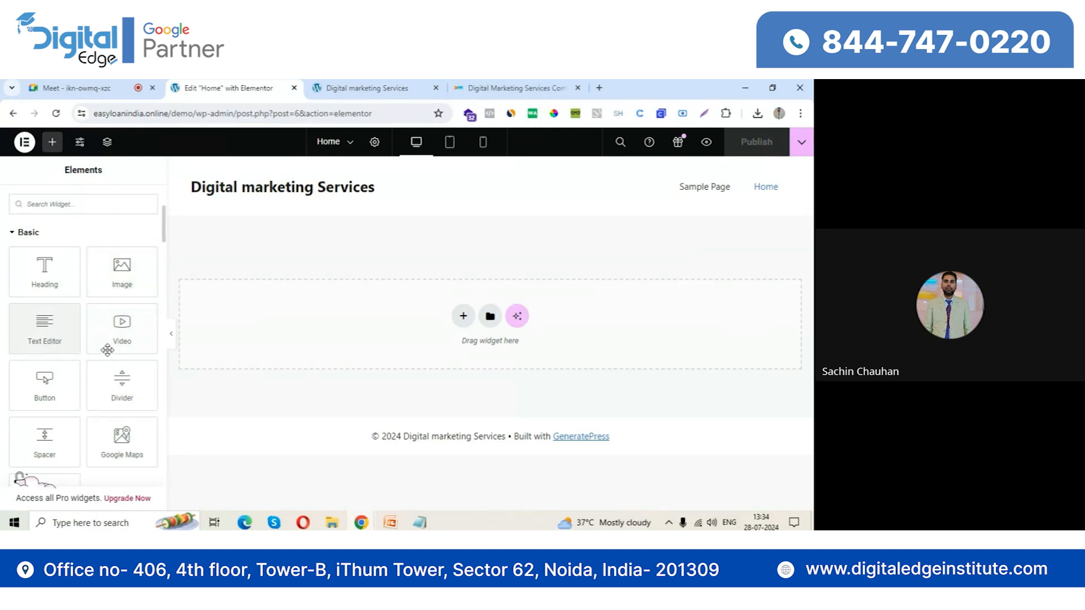
pyautogui.scroll(-5, 80, 391)
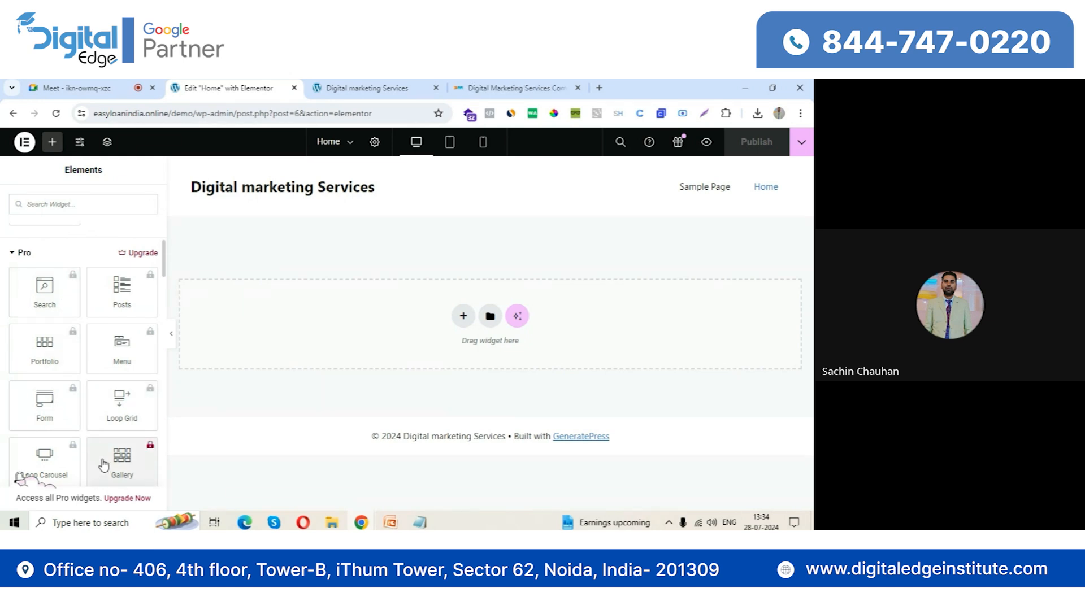
pyautogui.scroll(-3, 104, 464)
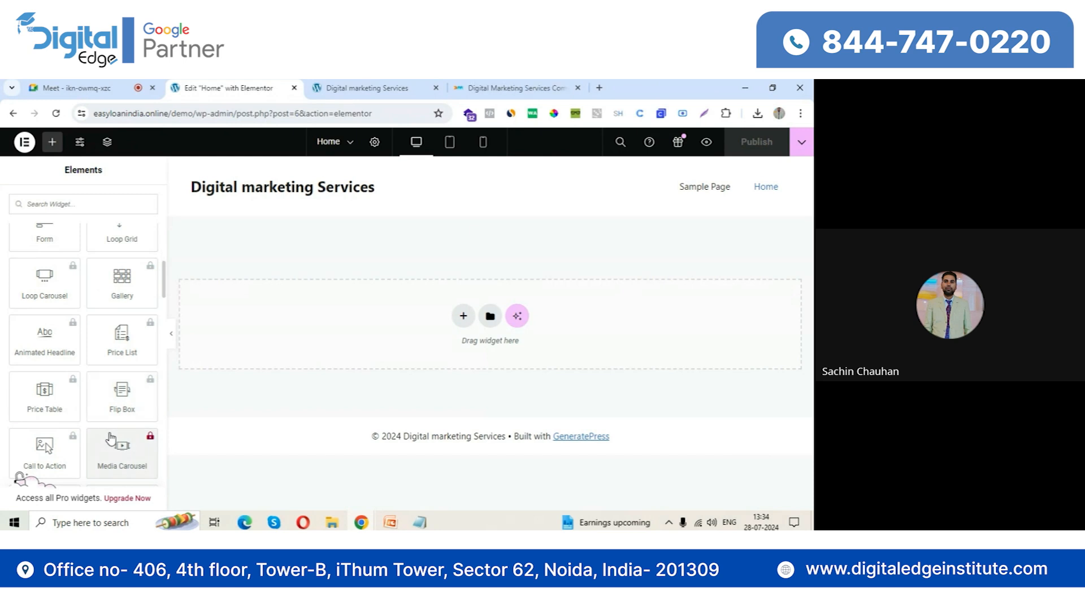
pyautogui.scroll(10, 110, 439)
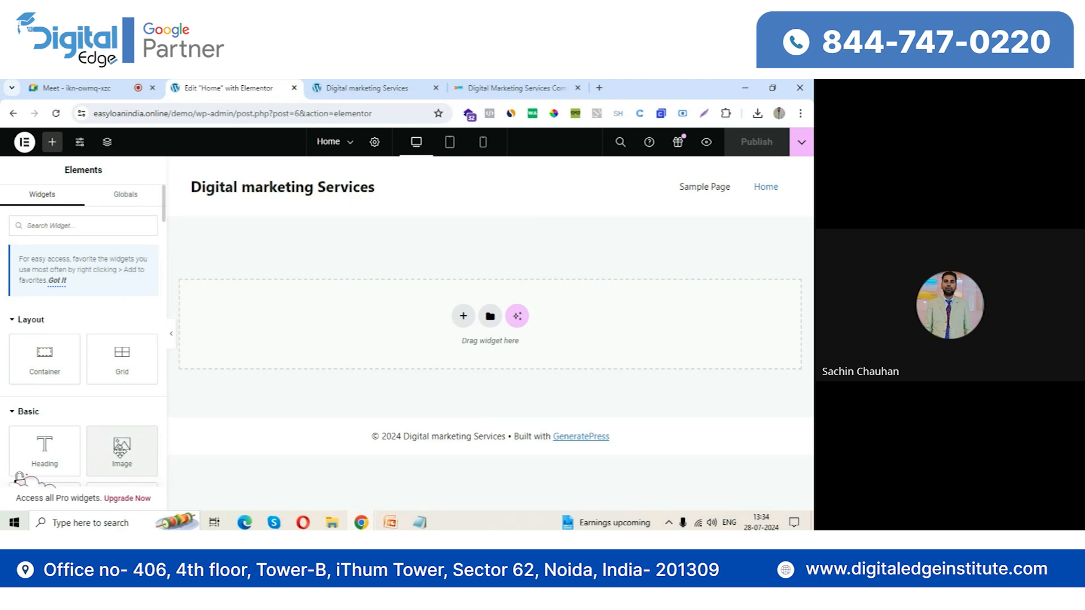
# Add an Image widget to the empty Home page and upload 03.jpg from Downloads as its image
pyautogui.moveTo(121, 455); pyautogui.dragTo(340, 318)
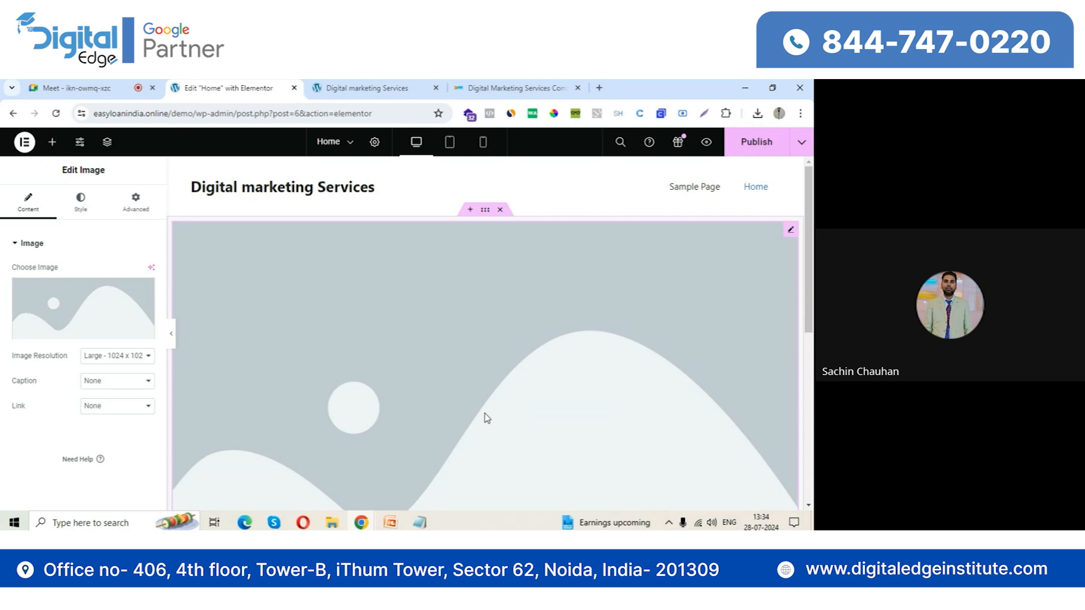
pyautogui.moveTo(93, 303)
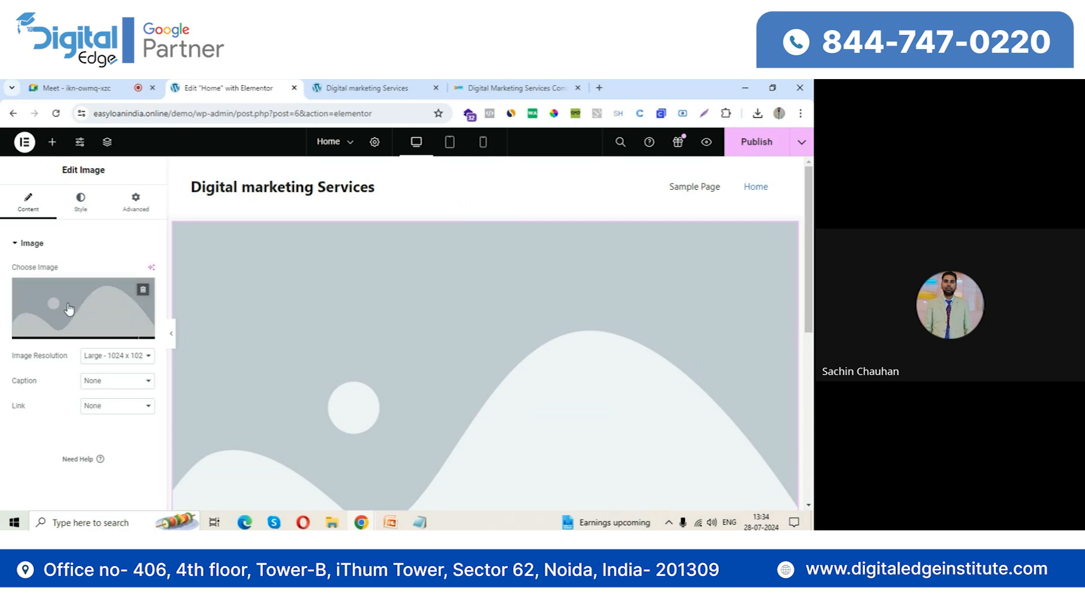
pyautogui.click(64, 333)
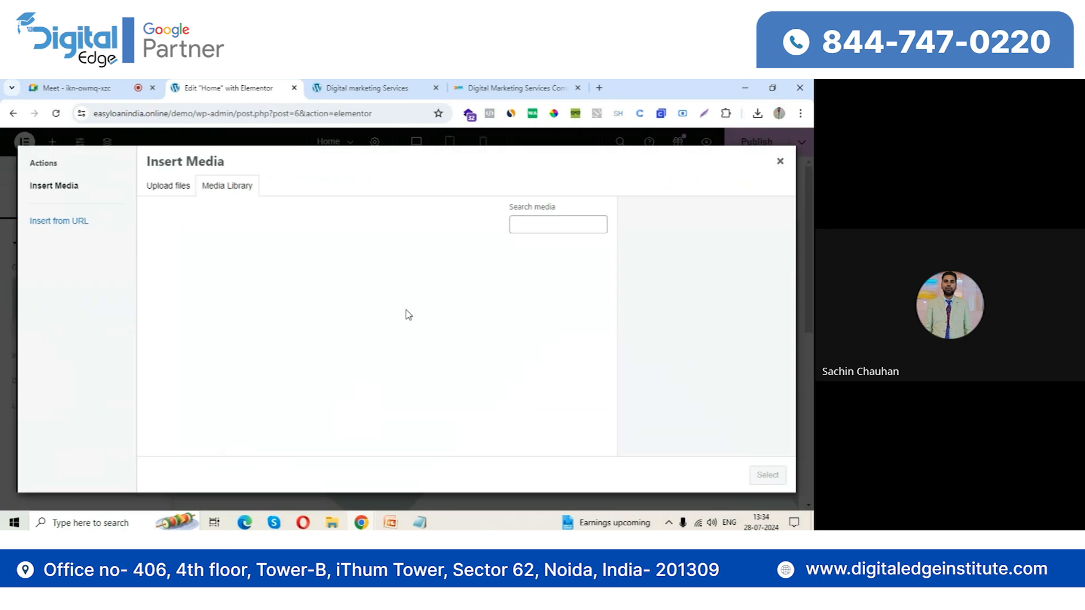
pyautogui.click(377, 362)
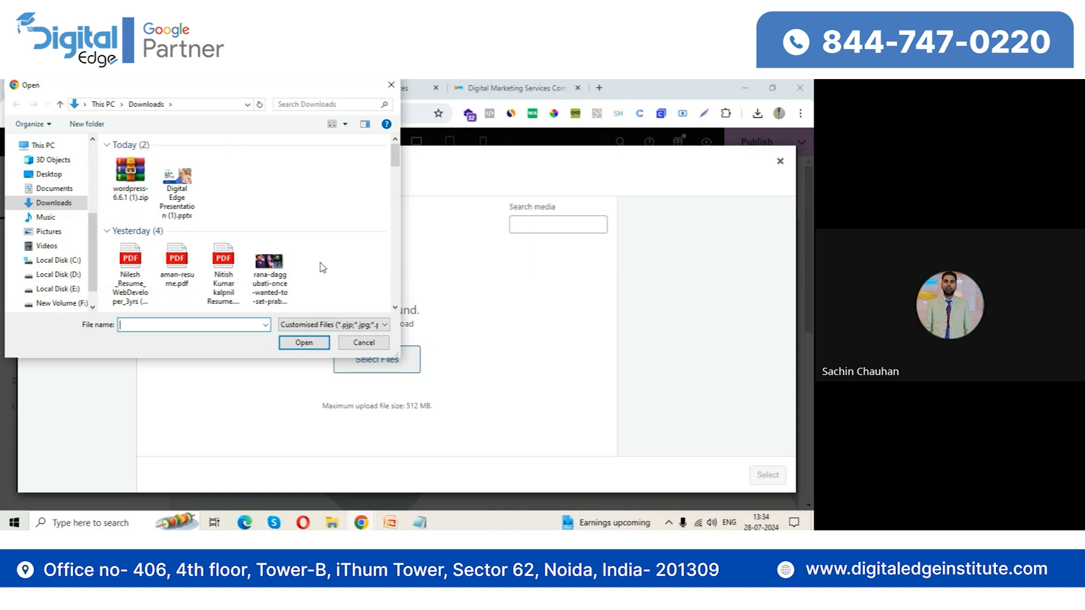
pyautogui.scroll(-5, 322, 267)
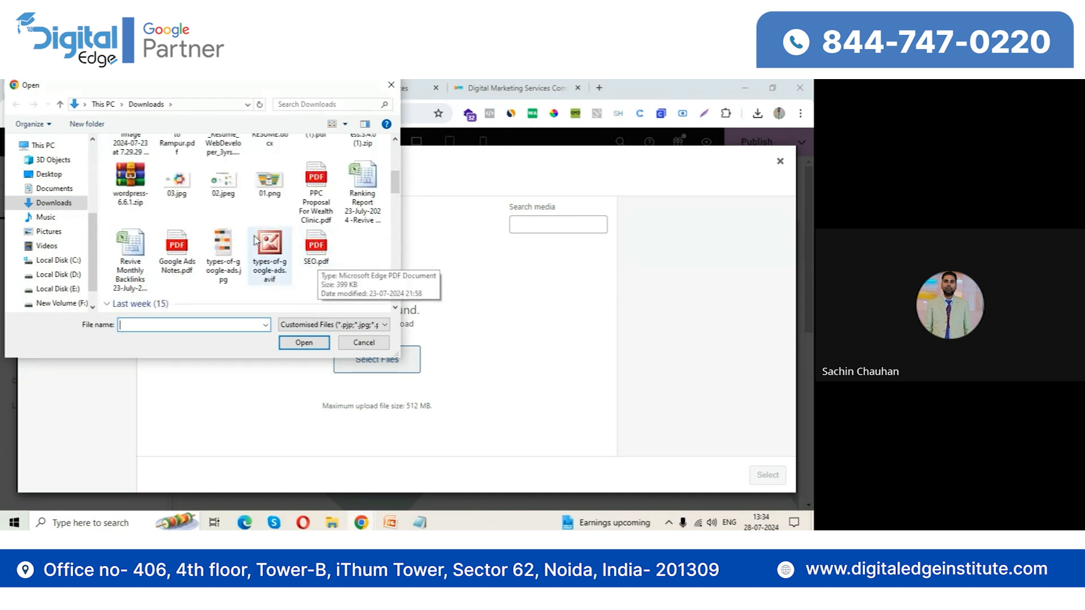
pyautogui.click(177, 181)
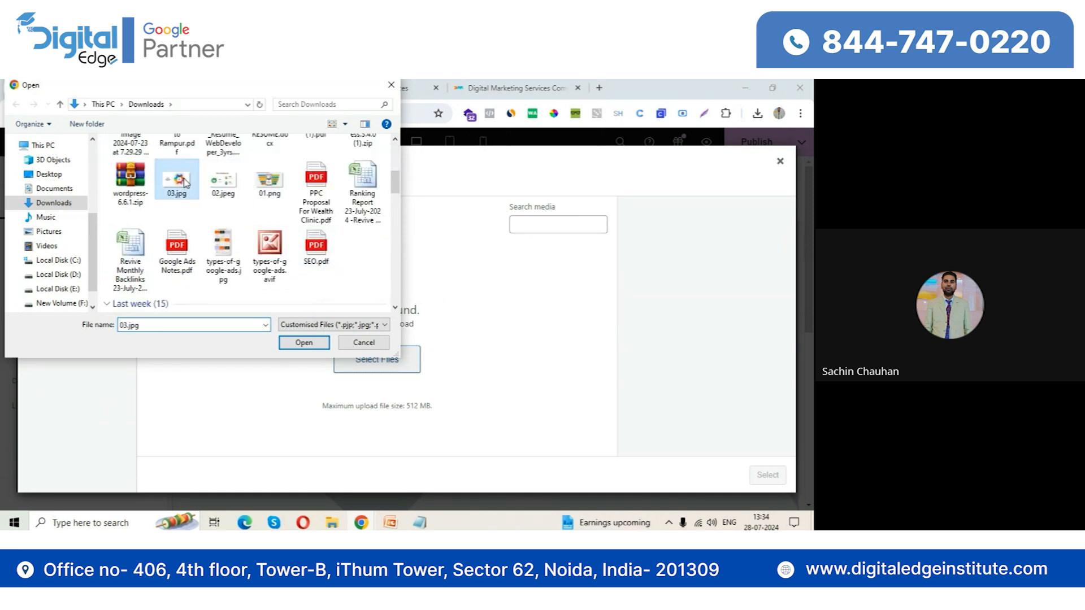
pyautogui.click(310, 343)
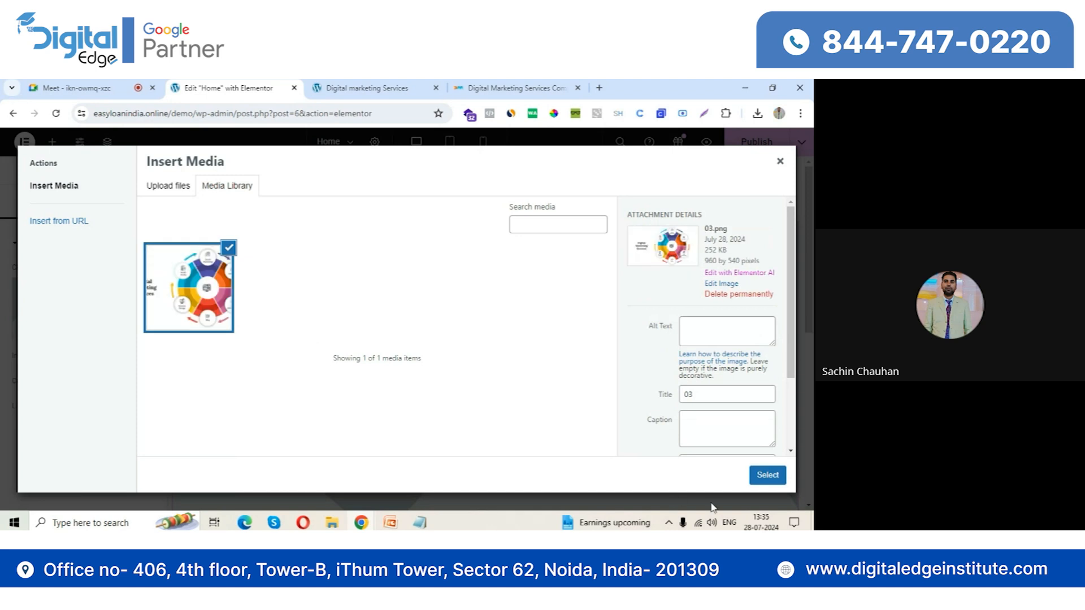
pyautogui.click(767, 474)
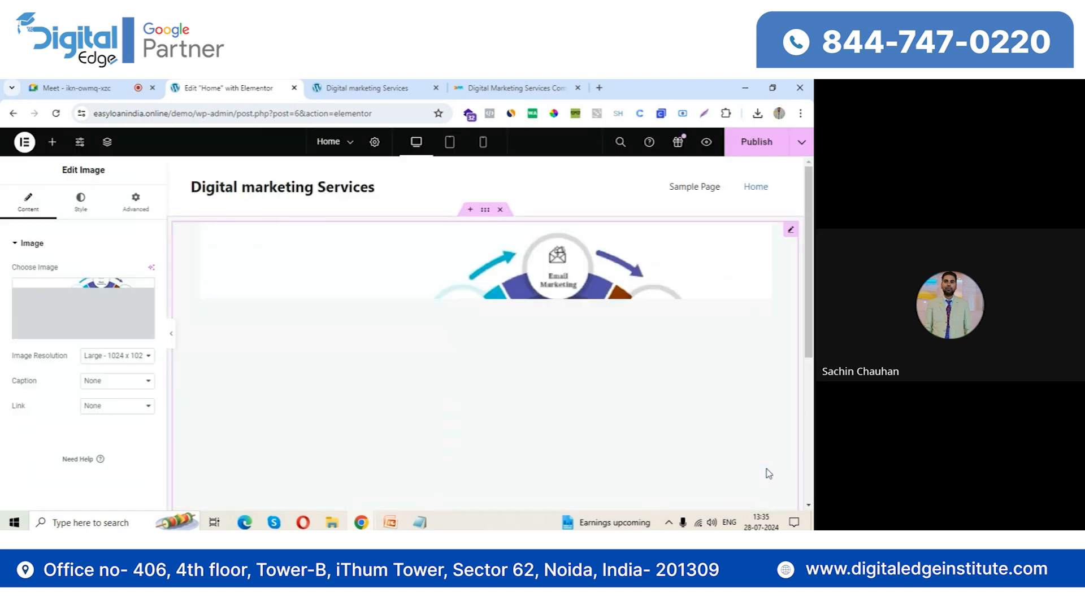
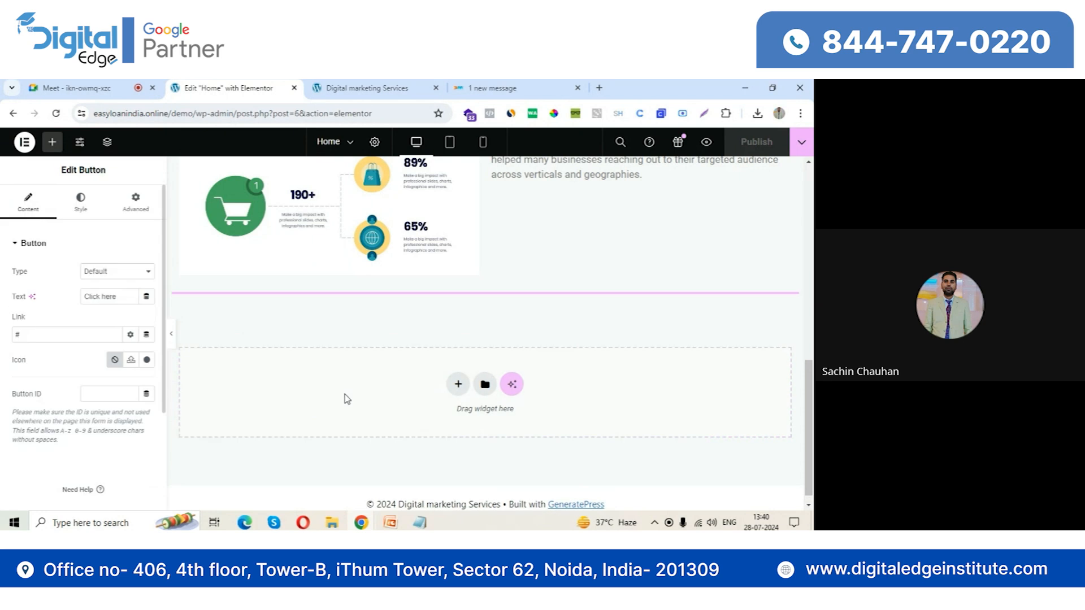
pyautogui.click(91, 203)
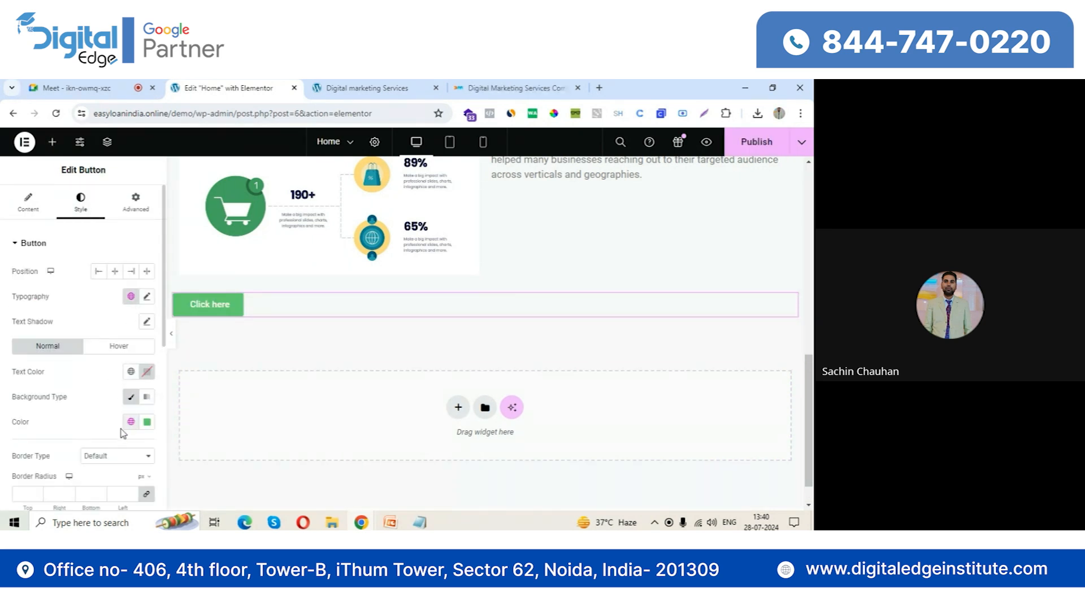
pyautogui.click(29, 203)
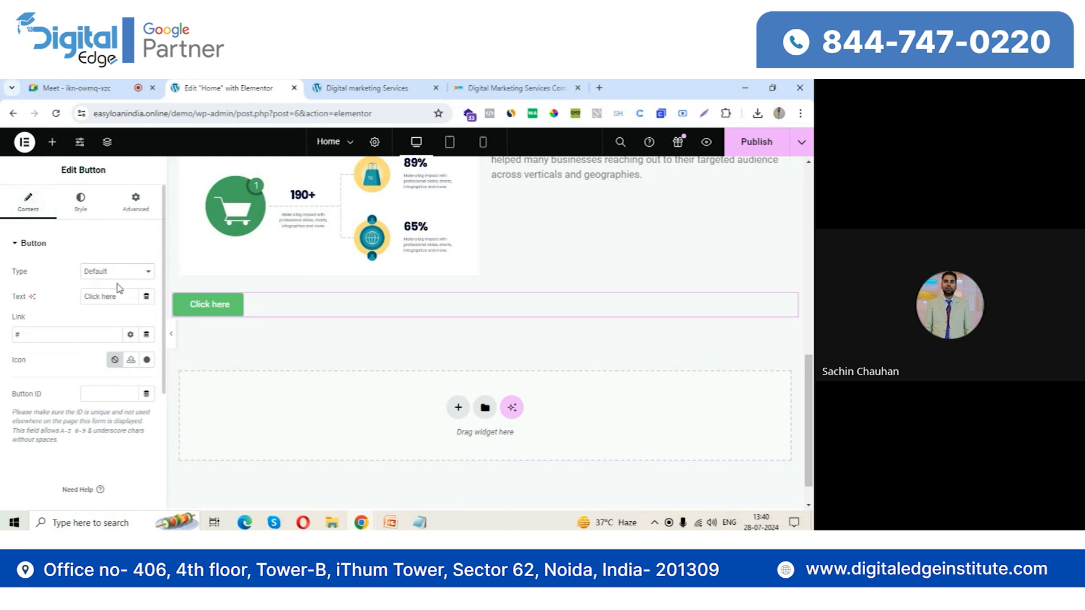
pyautogui.moveTo(122, 296); pyautogui.dragTo(81, 291)
pyautogui.write('Buy Now')
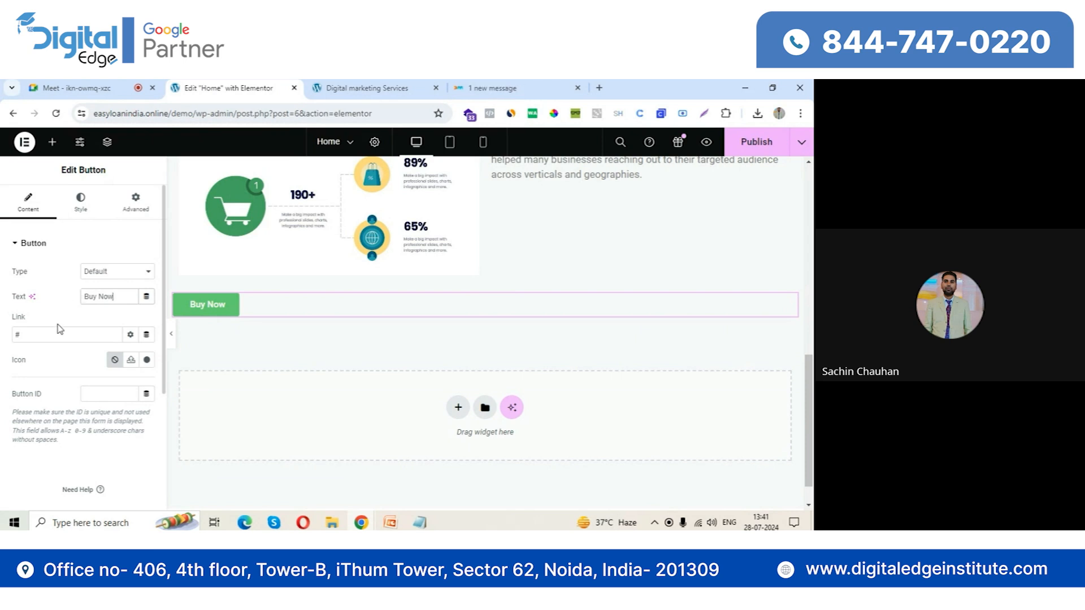
pyautogui.click(36, 335)
pyautogui.write('www.abc.com')
pyautogui.click(84, 213)
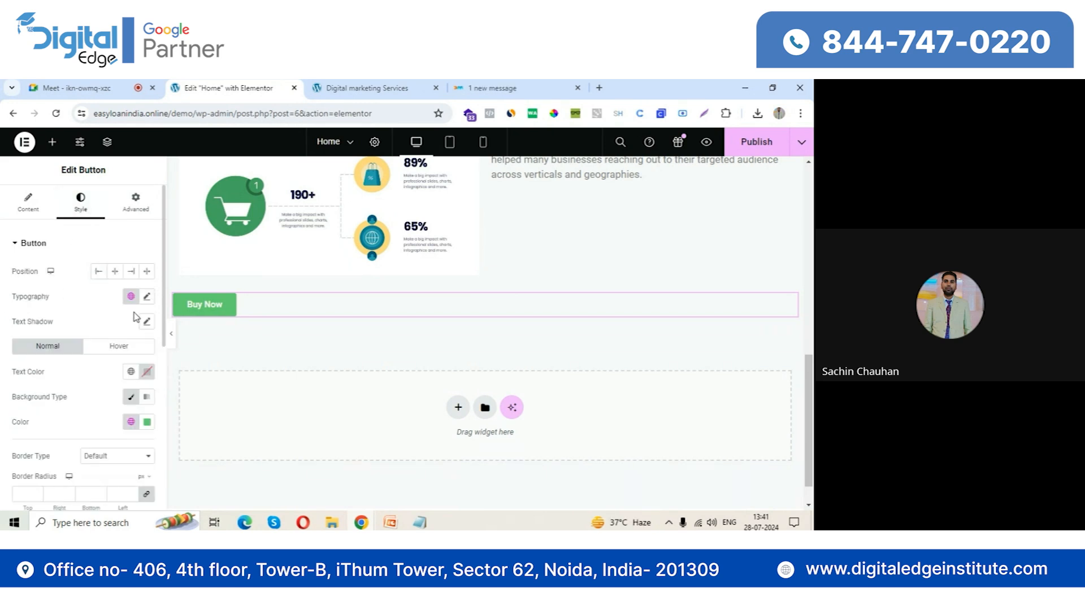
pyautogui.scroll(-2, 120, 368)
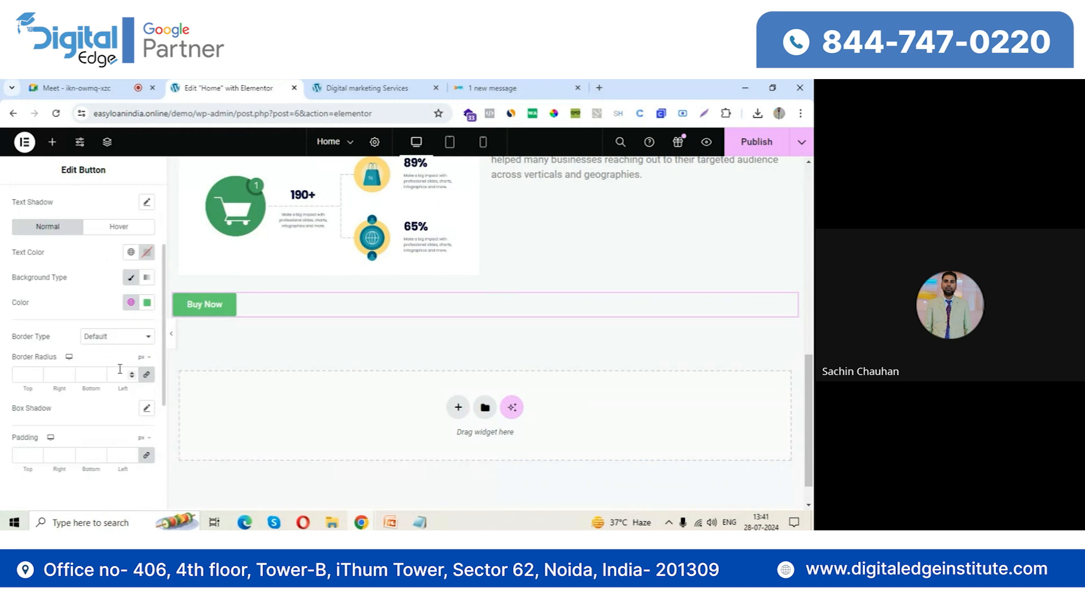
pyautogui.scroll(2, 90, 319)
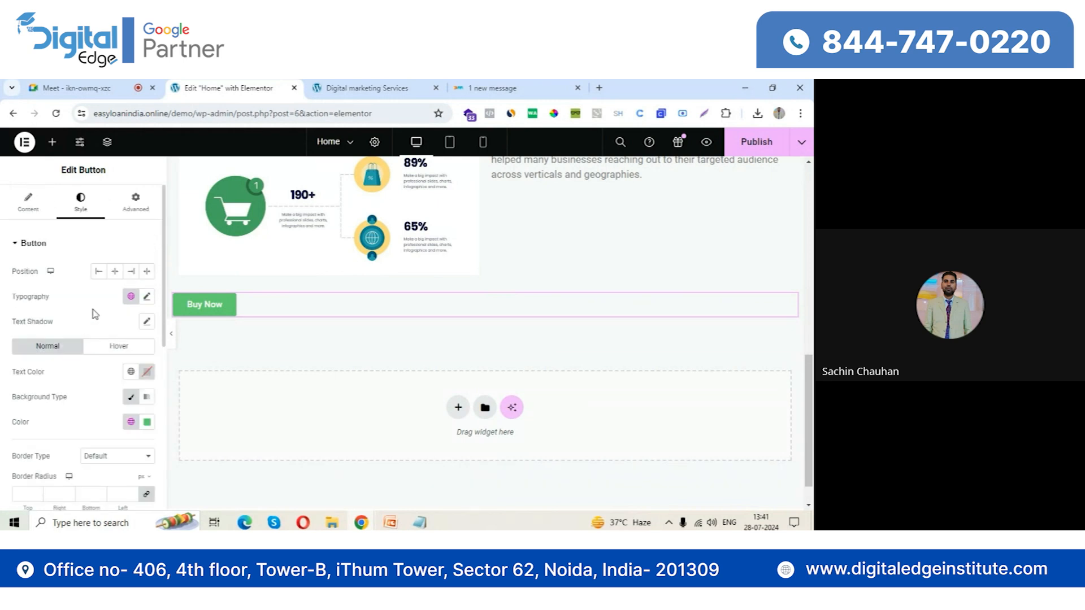
# Add a Video widget below the Buy Now button on the Home page
pyautogui.click(80, 142)
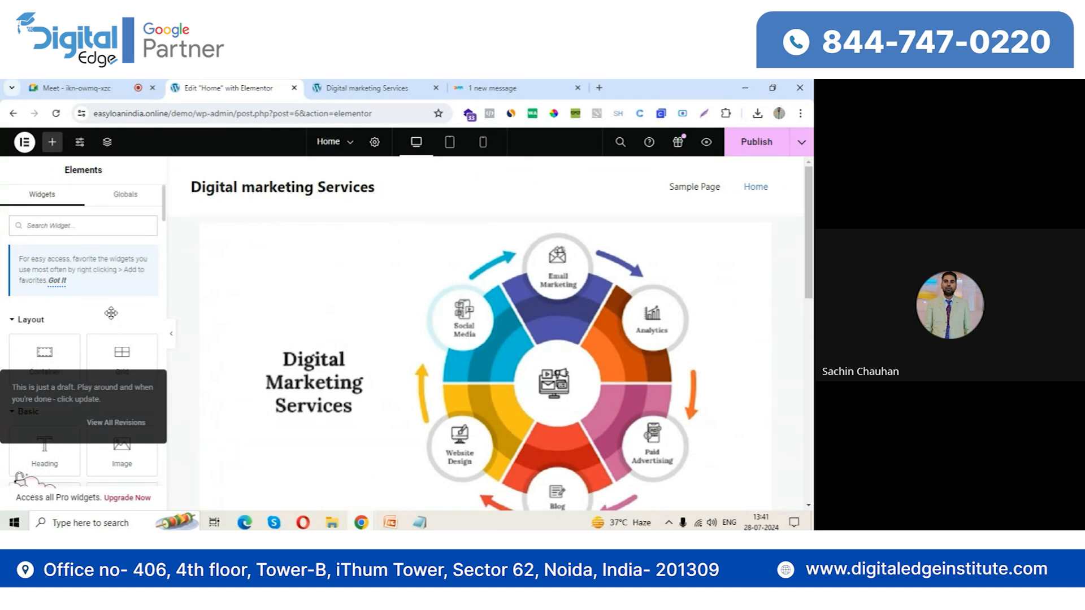
pyautogui.scroll(-2, 111, 313)
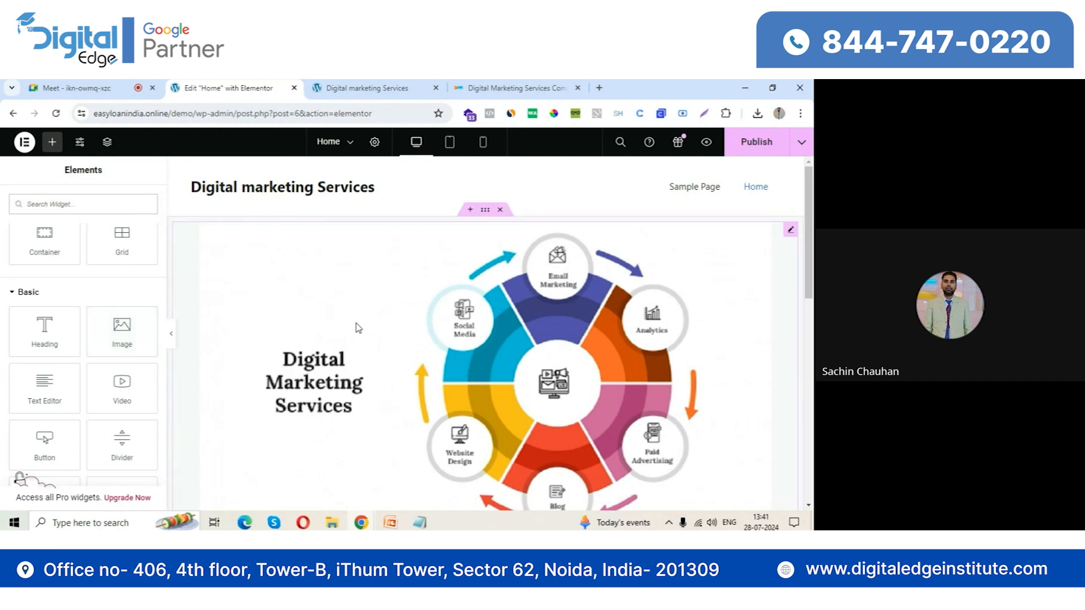
pyautogui.scroll(-5, 281, 367)
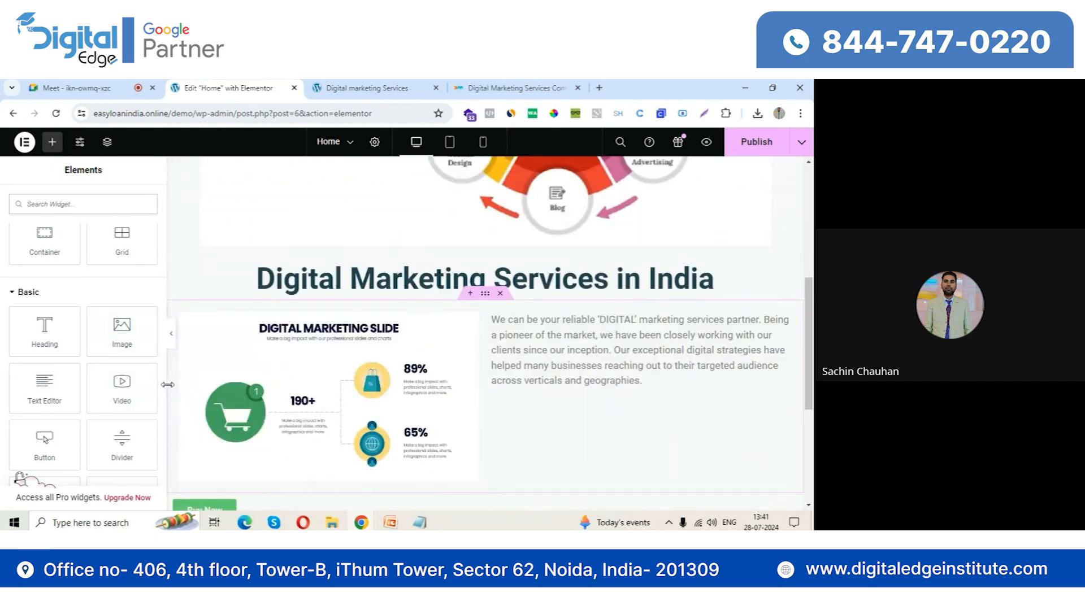
pyautogui.scroll(-4, 243, 354)
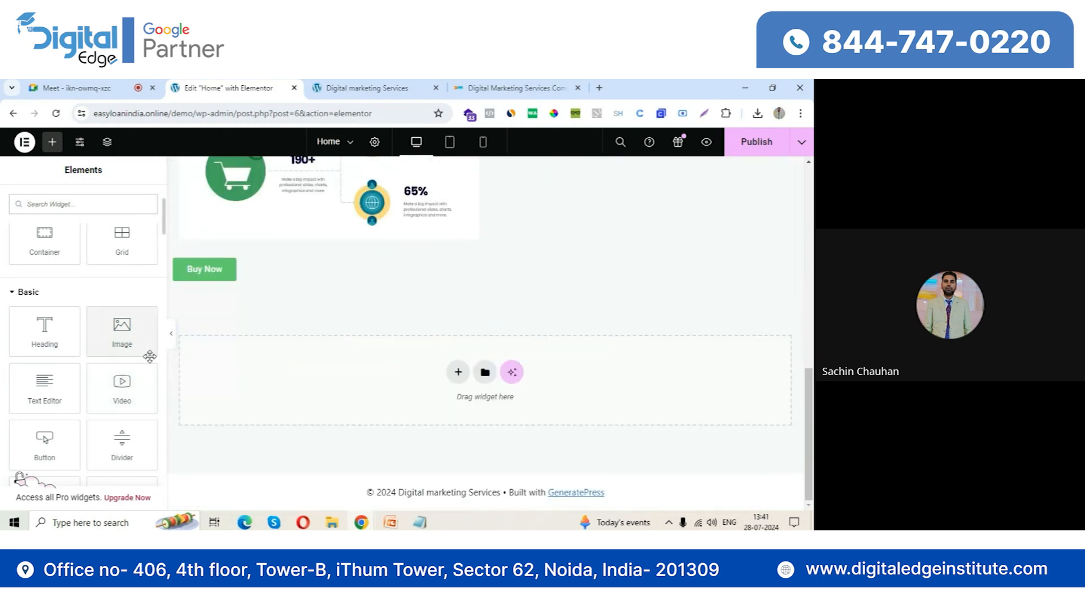
pyautogui.moveTo(125, 387); pyautogui.dragTo(298, 373)
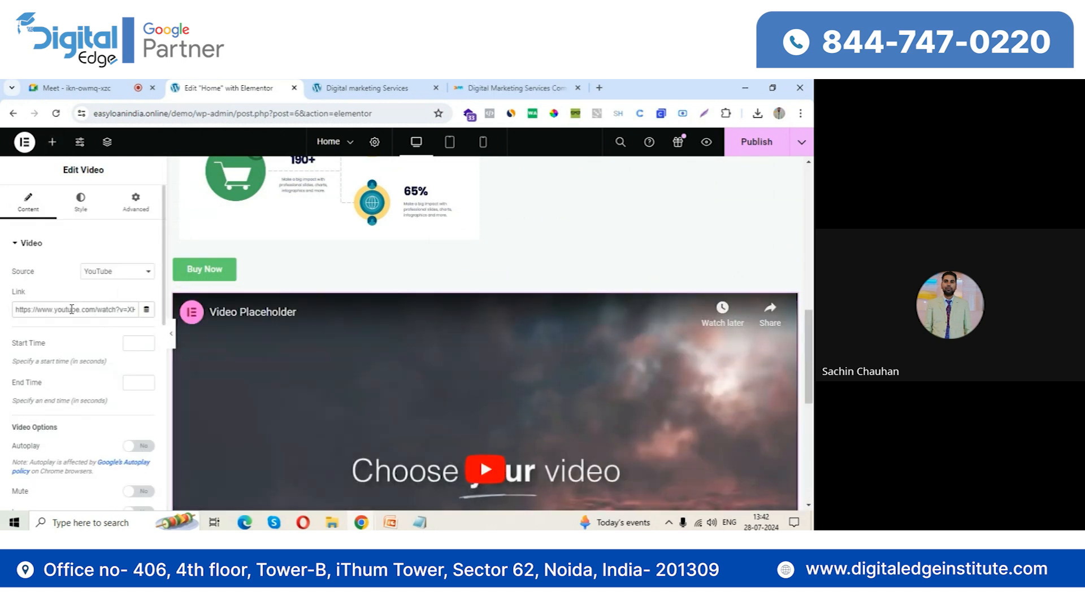
# Open youtube.com in a new incognito window and search for songs
pyautogui.click(800, 113)
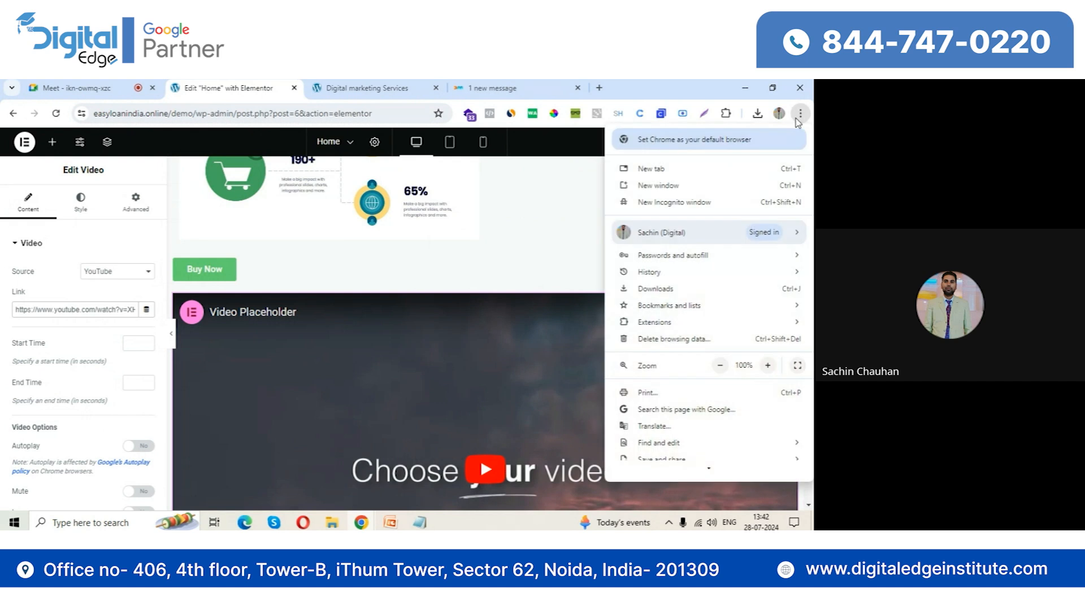
pyautogui.click(710, 200)
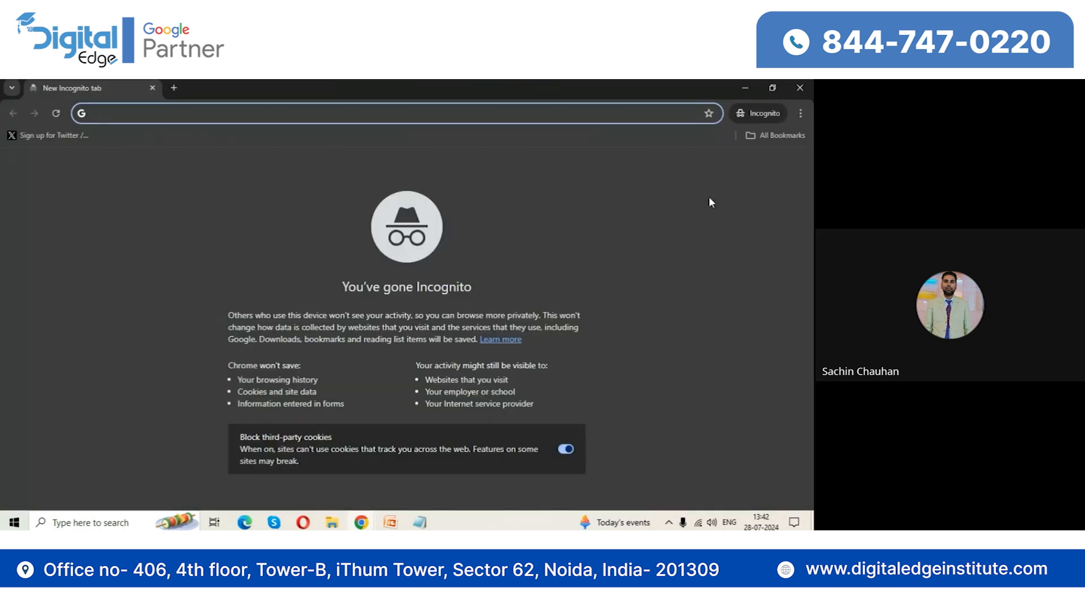
pyautogui.write('youtube.com')
pyautogui.press('Return')
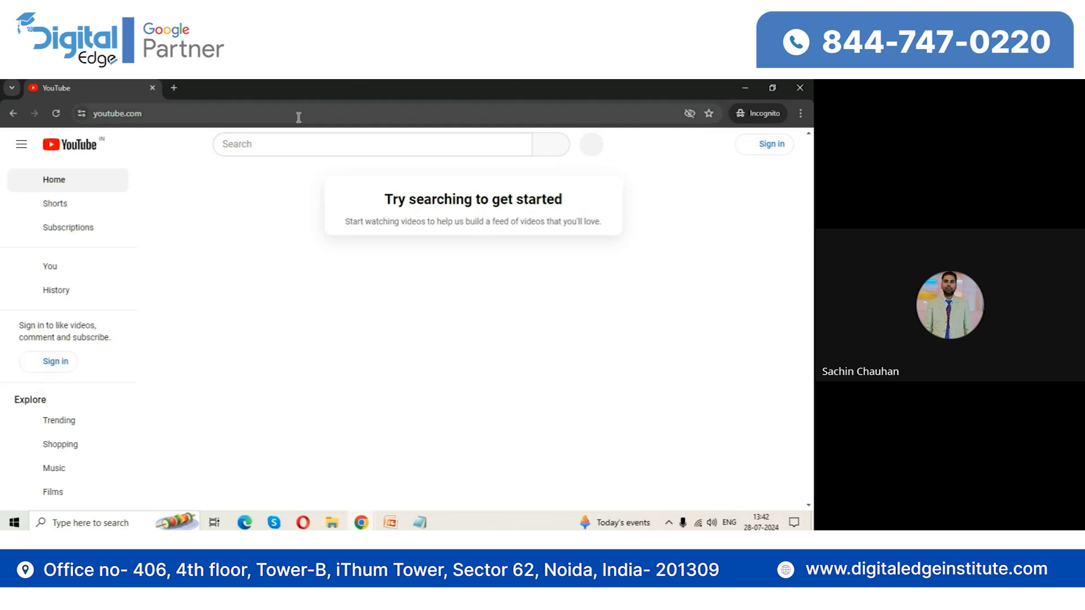
pyautogui.click(288, 145)
pyautogui.write('songs')
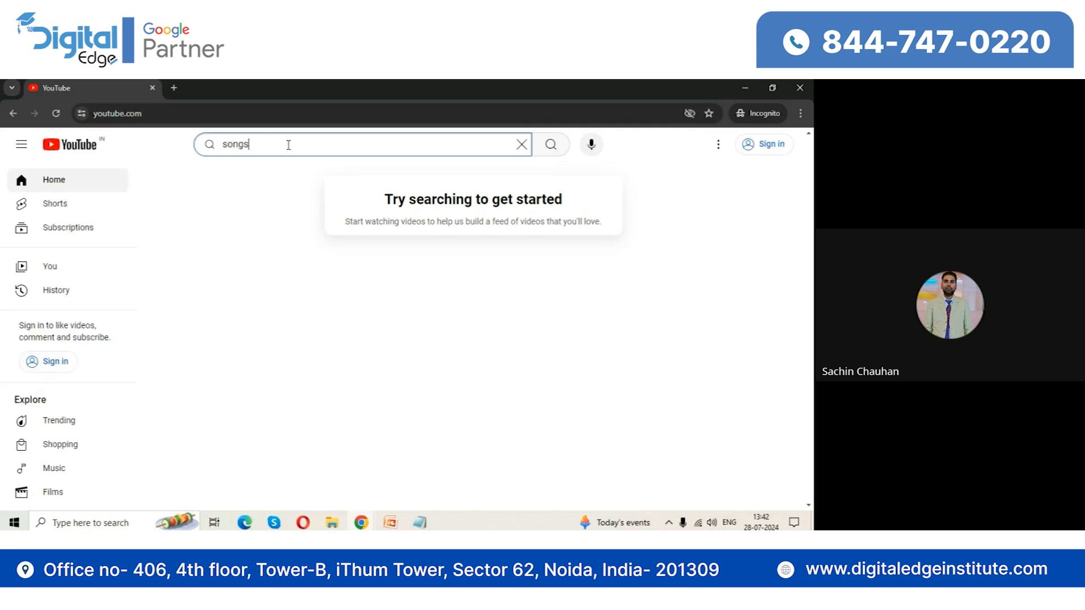
pyautogui.press('Return')
# Open the LAMBO music video from the results and paste its address as the Video widget's YouTube link in Elementor
pyautogui.scroll(-5, 493, 350)
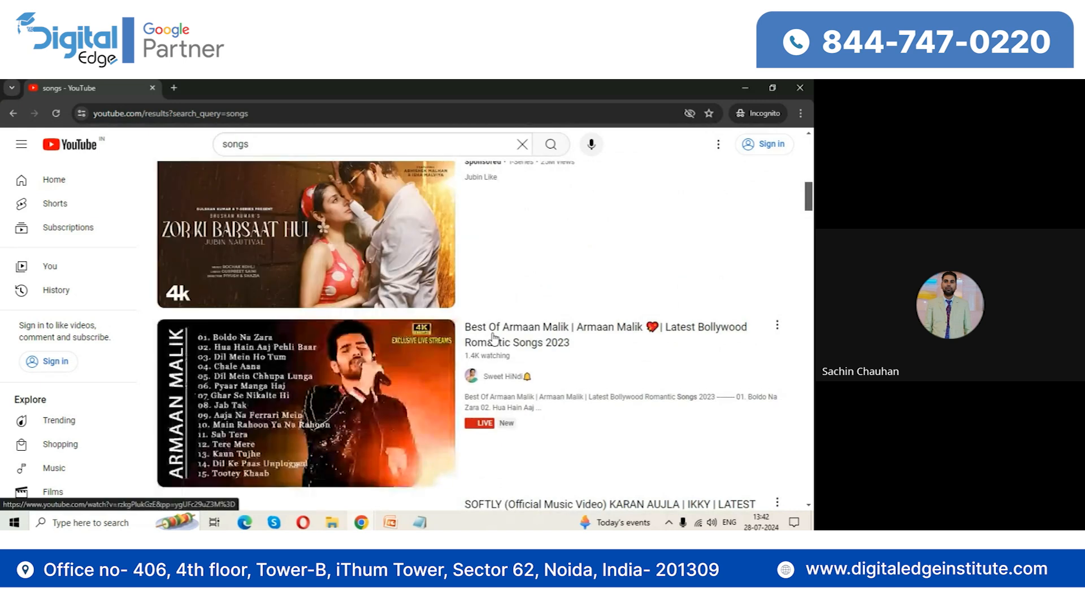
pyautogui.scroll(-10, 493, 338)
pyautogui.scroll(4, 494, 332)
pyautogui.scroll(-1, 494, 332)
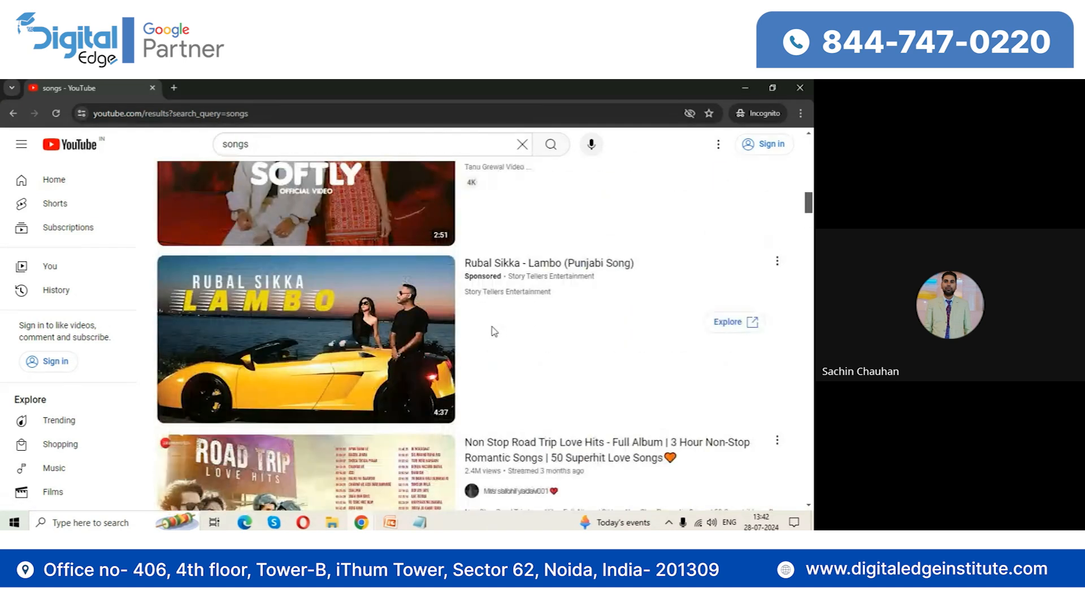
pyautogui.click(373, 316)
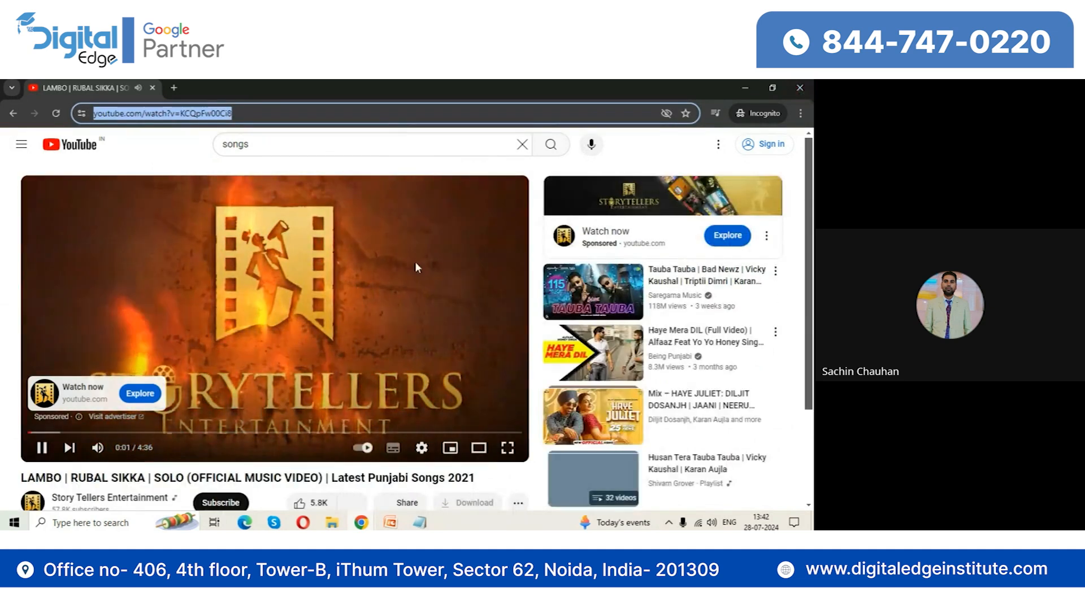
pyautogui.hotkey('alt', 'Tab')
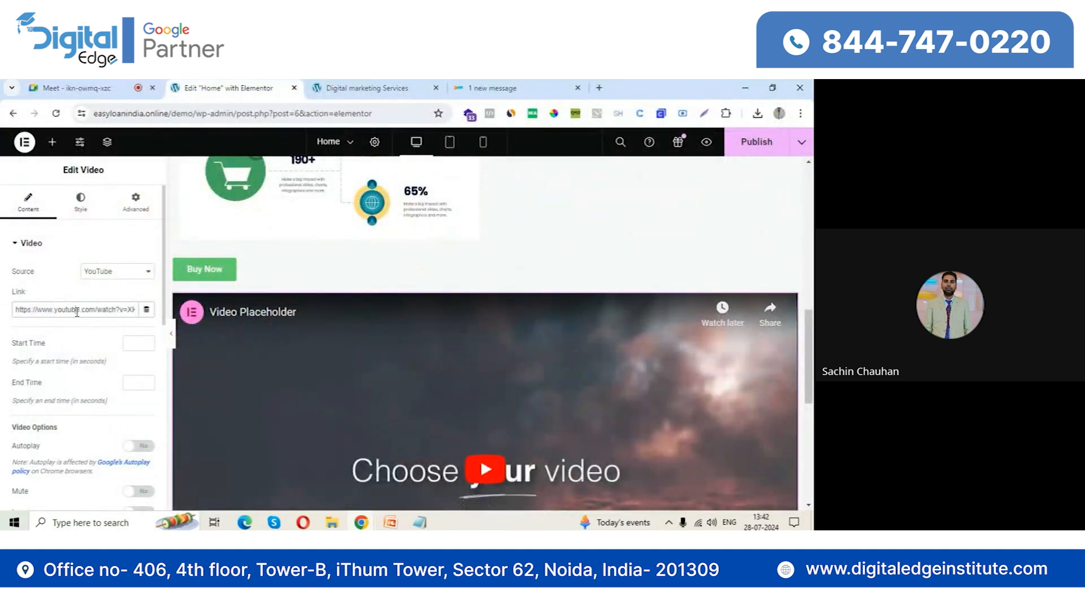
pyautogui.tripleClick(77, 312)
pyautogui.write('https://www.youtube.com/watch?v=KCQpFw00Ci8')
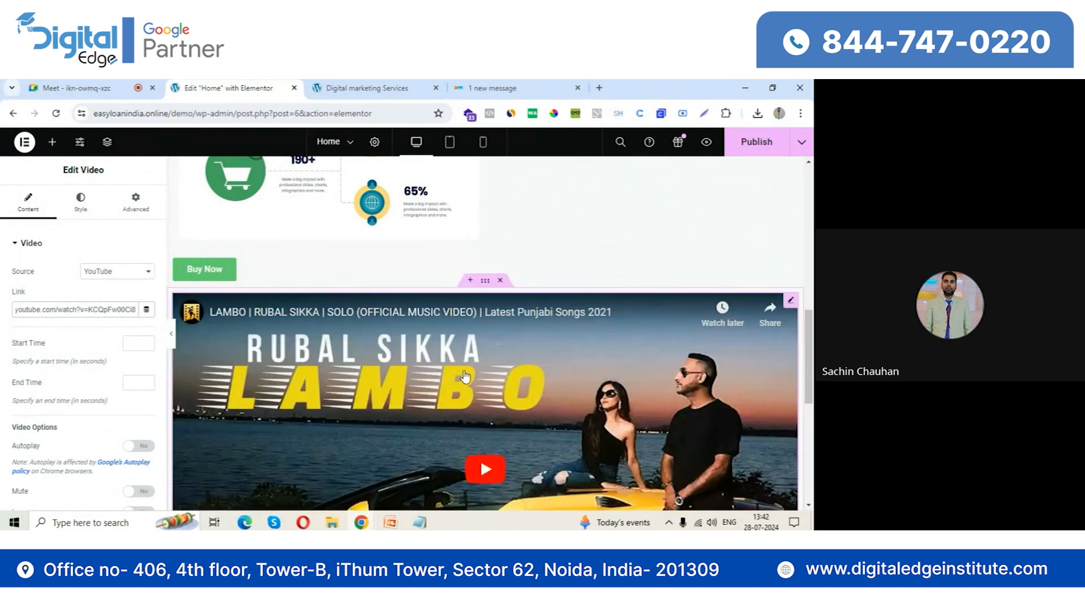
# Clear the Video widget's YouTube link and publish the Home page
pyautogui.tripleClick(117, 308)
pyautogui.press('BackSpace')
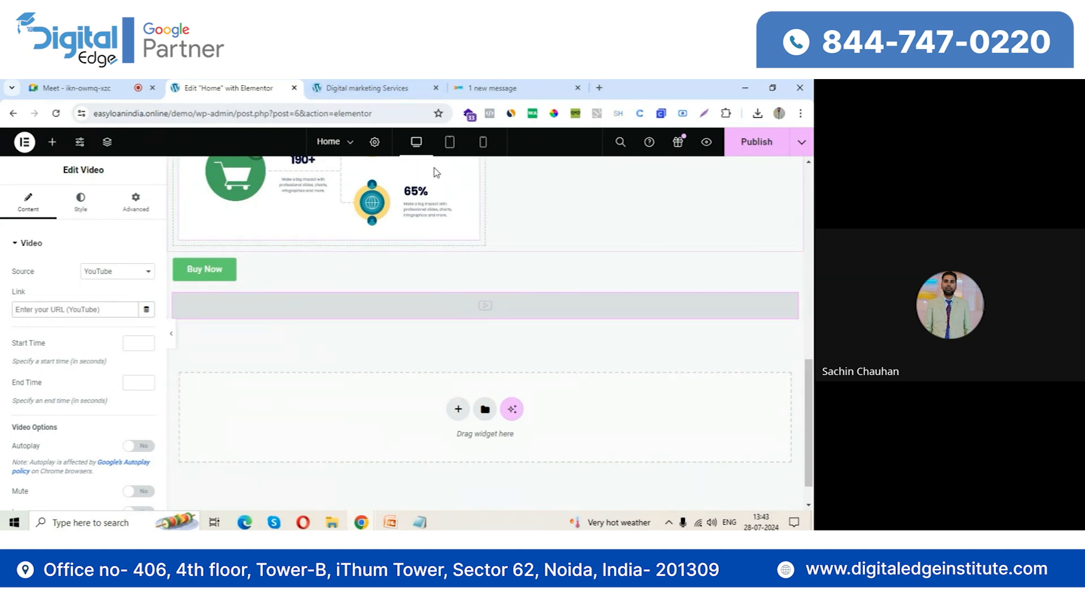
pyautogui.moveTo(198, 115); pyautogui.dragTo(423, 102)
pyautogui.click(747, 150)
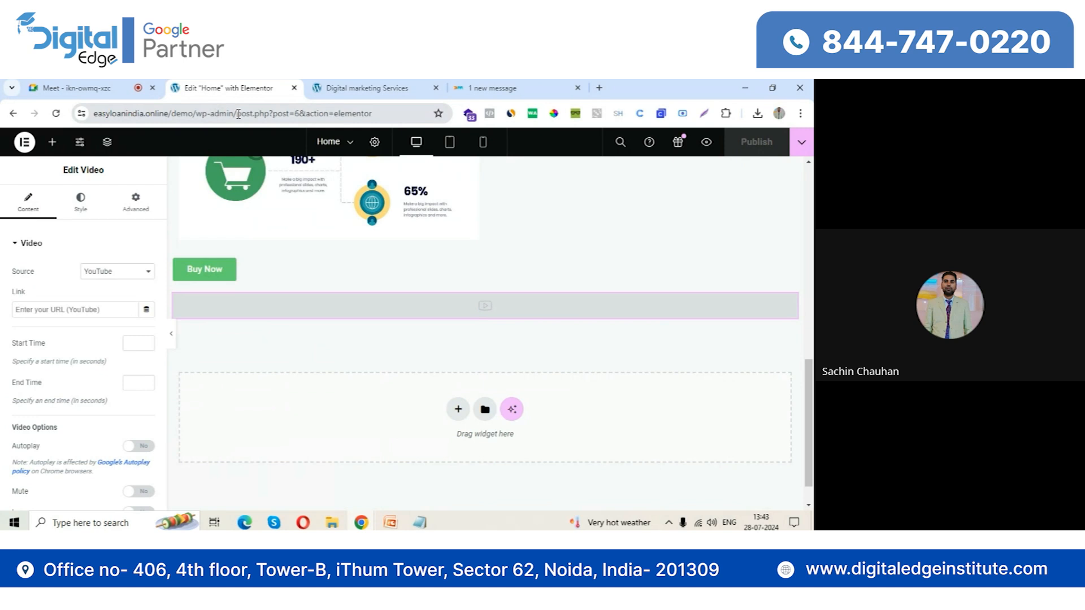
# Go to the site's wp-admin dashboard, and find, install and activate the Contact Form 7 plugin
pyautogui.moveTo(238, 113); pyautogui.dragTo(376, 116)
pyautogui.press('BackSpace')
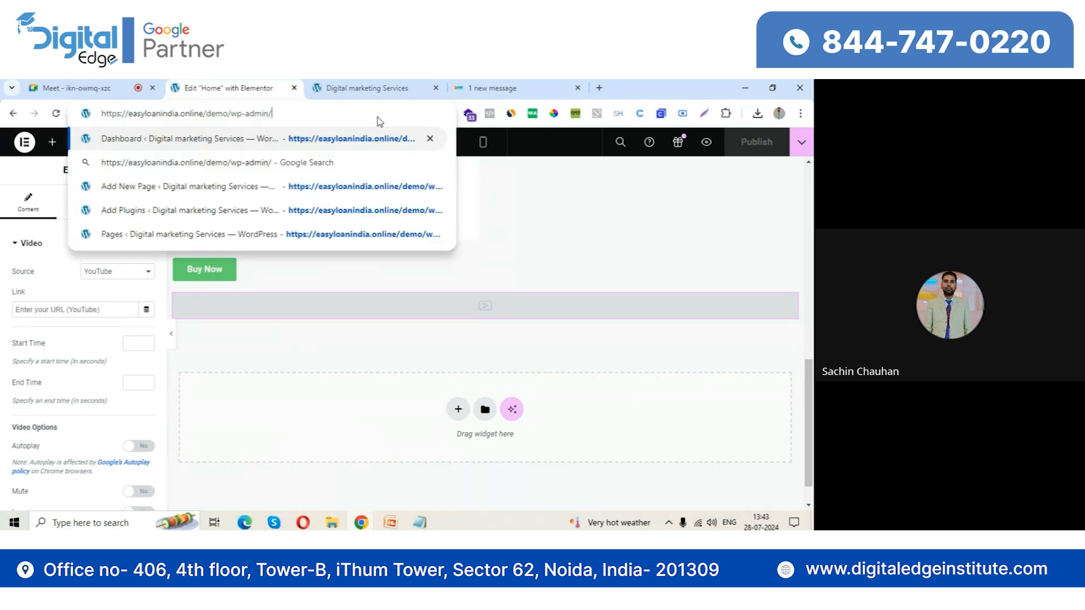
pyautogui.press('Return')
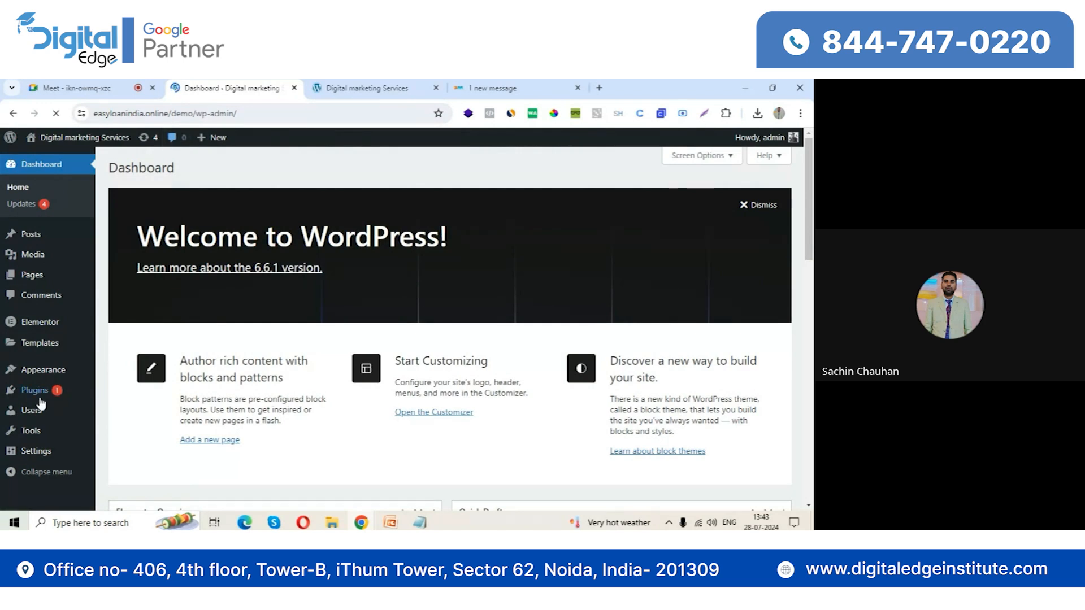
pyautogui.moveTo(37, 398)
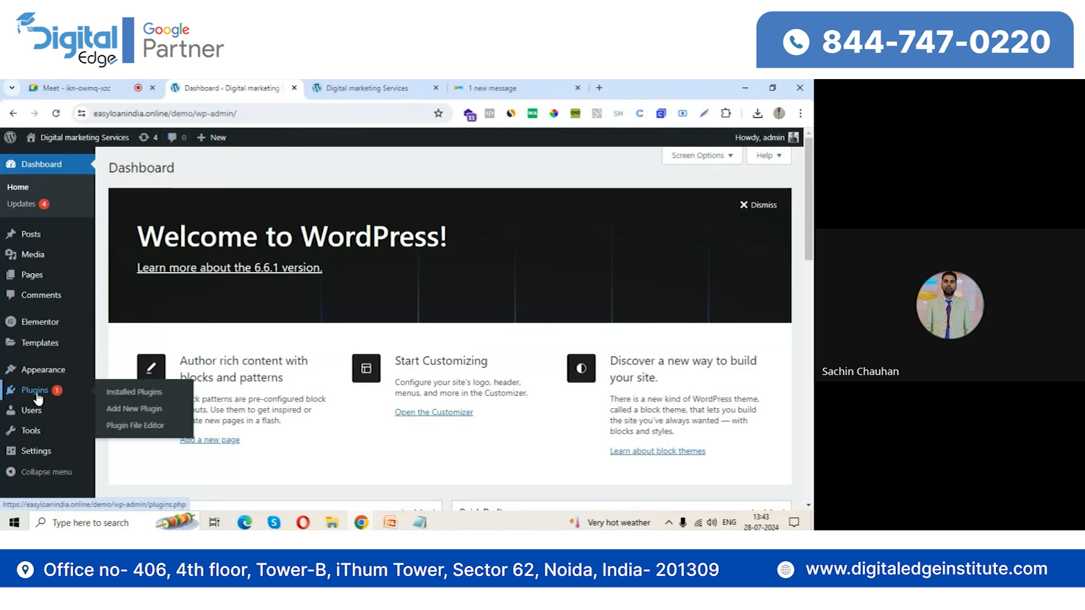
pyautogui.click(125, 406)
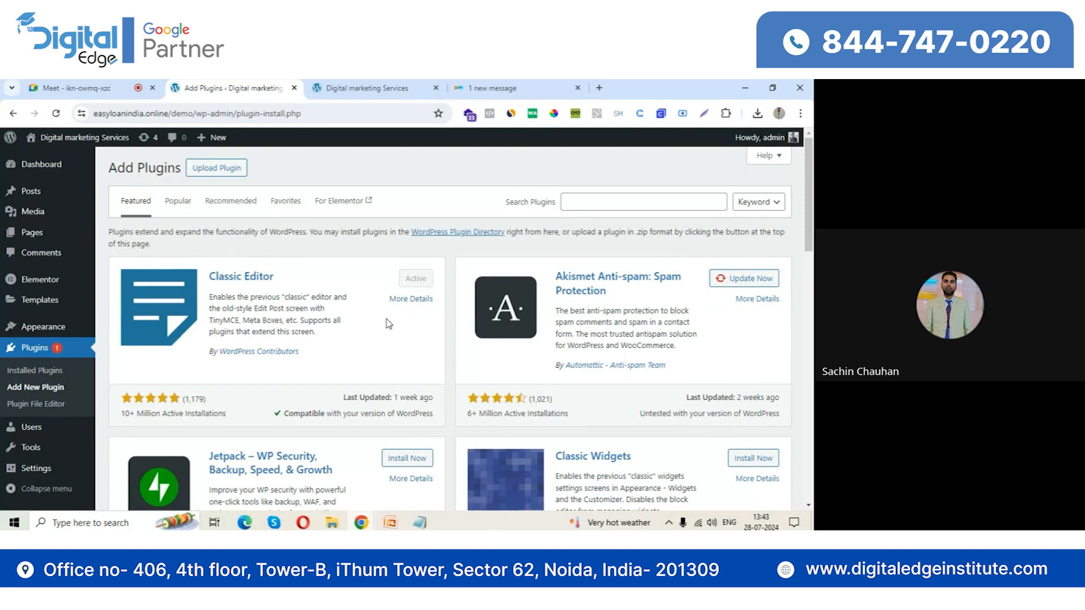
pyautogui.click(573, 203)
pyautogui.write('conta')
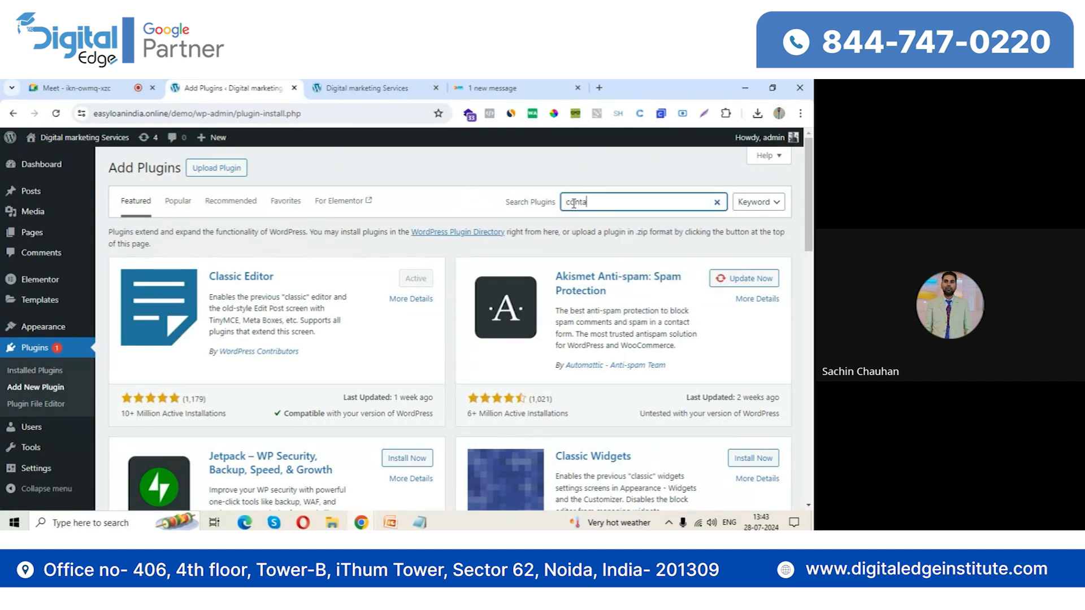
pyautogui.write('ct form 7')
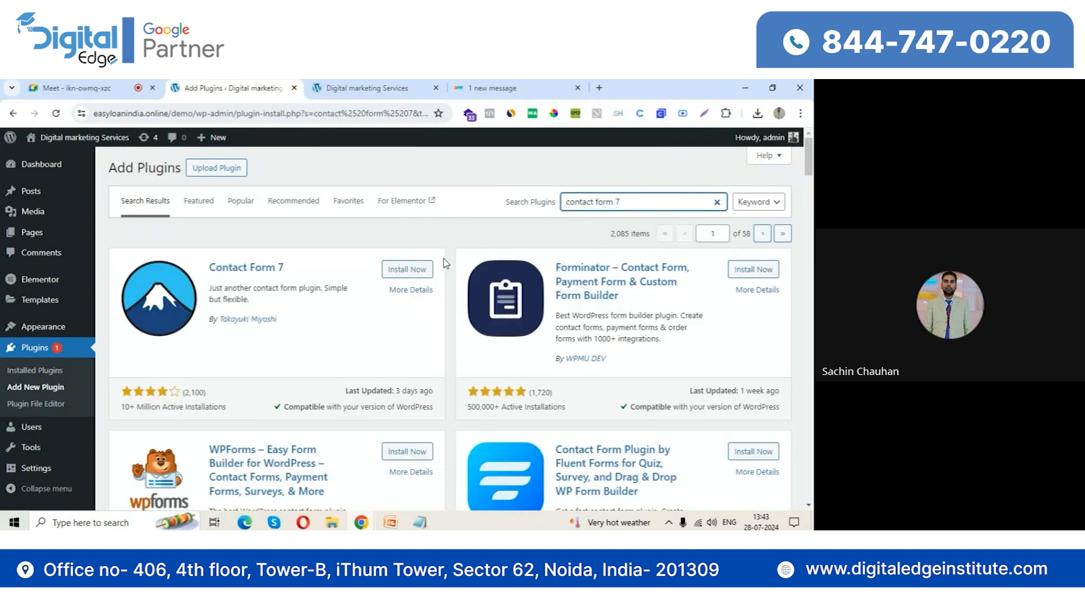
pyautogui.click(416, 276)
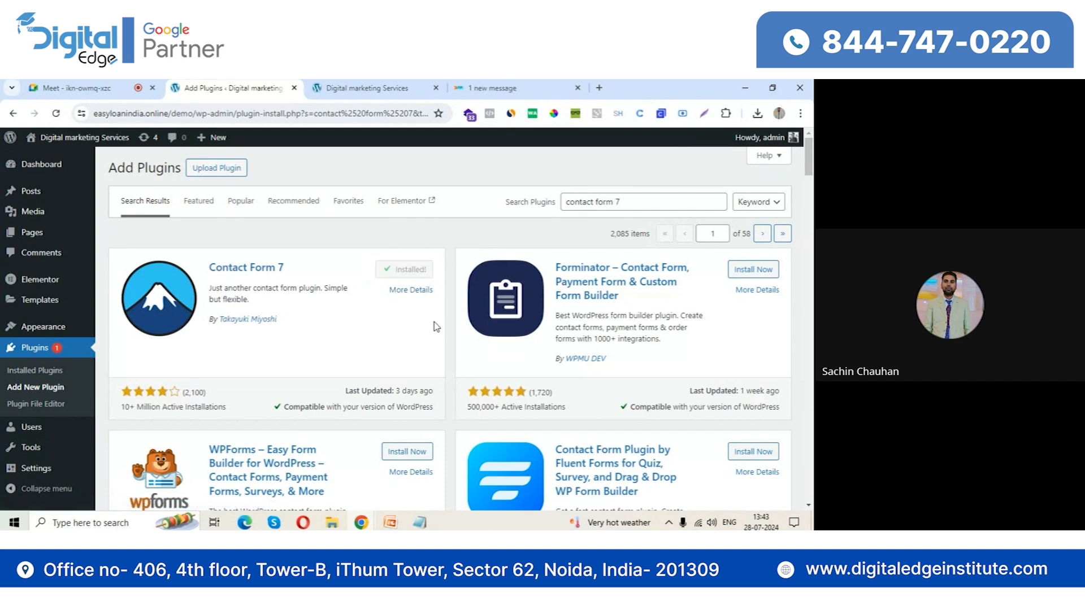
pyautogui.click(410, 270)
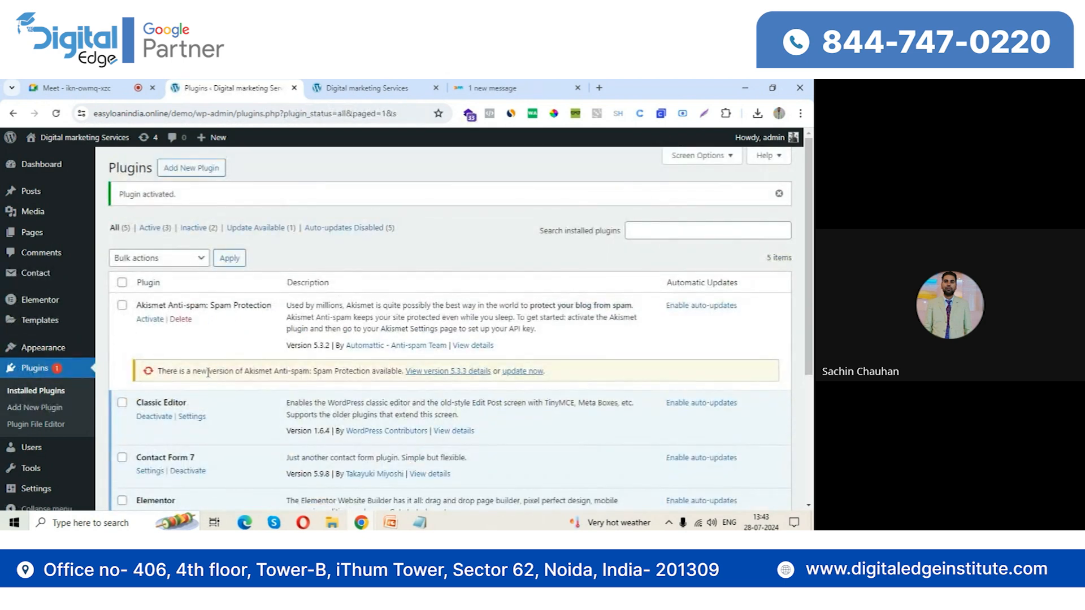
# Open the list of contact forms and select the shortcode of Contact form 1 for copying
pyautogui.click(36, 271)
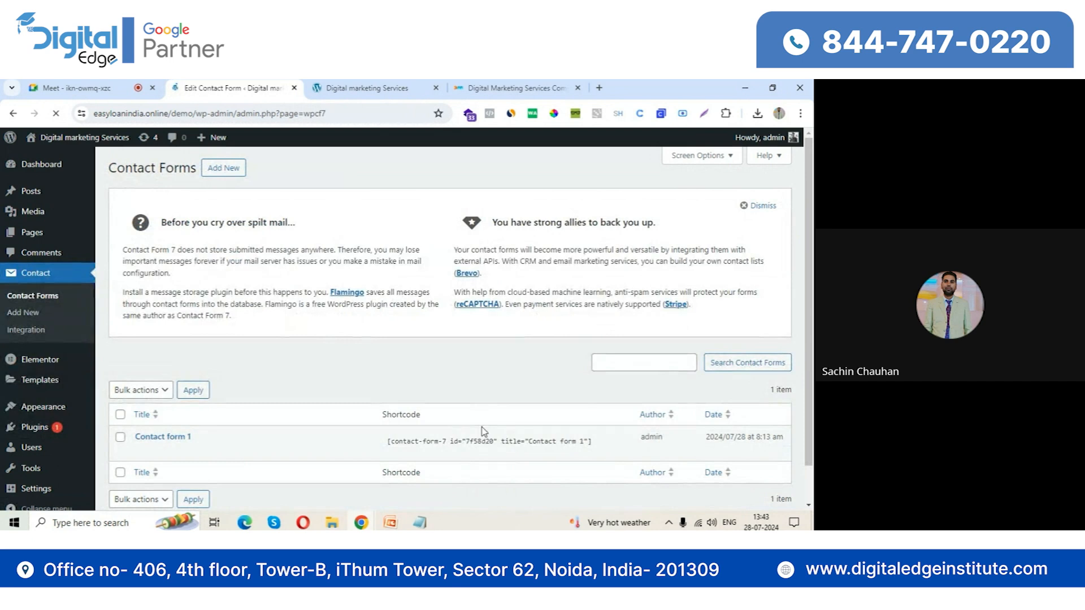
pyautogui.click(415, 440)
pyautogui.hotkey('ctrl', 'c')
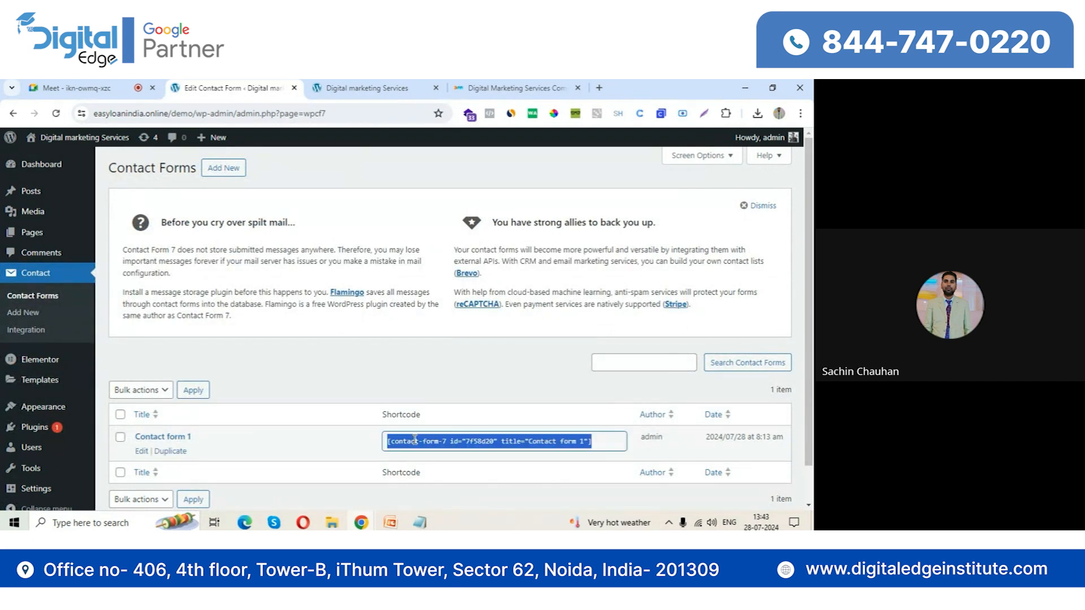
# Open the Home page with Elementor from the page list, and switch to the live site's Home page
pyautogui.click(41, 241)
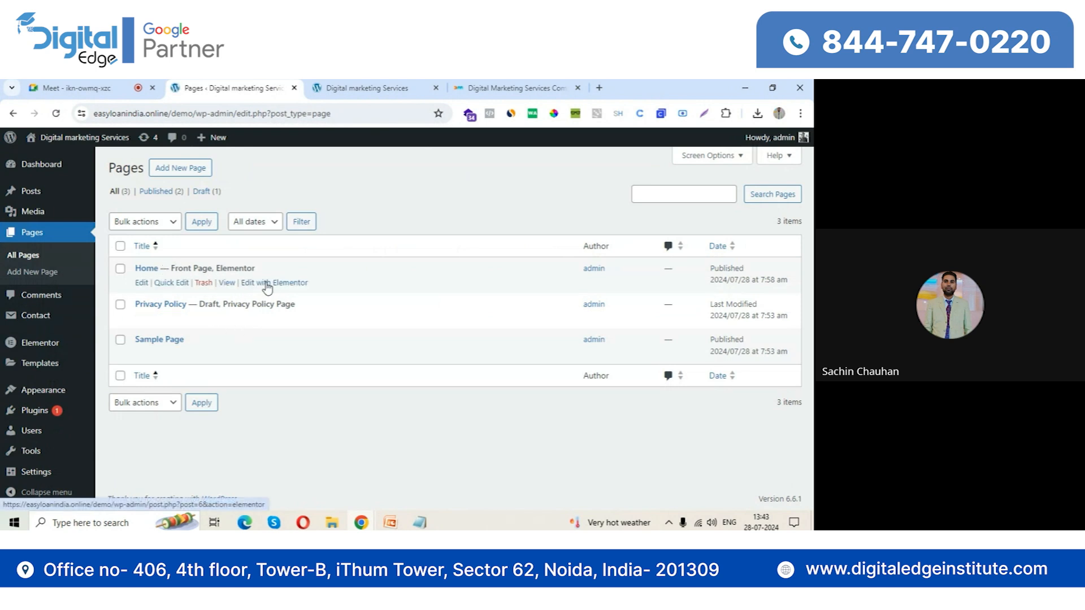
pyautogui.click(281, 287)
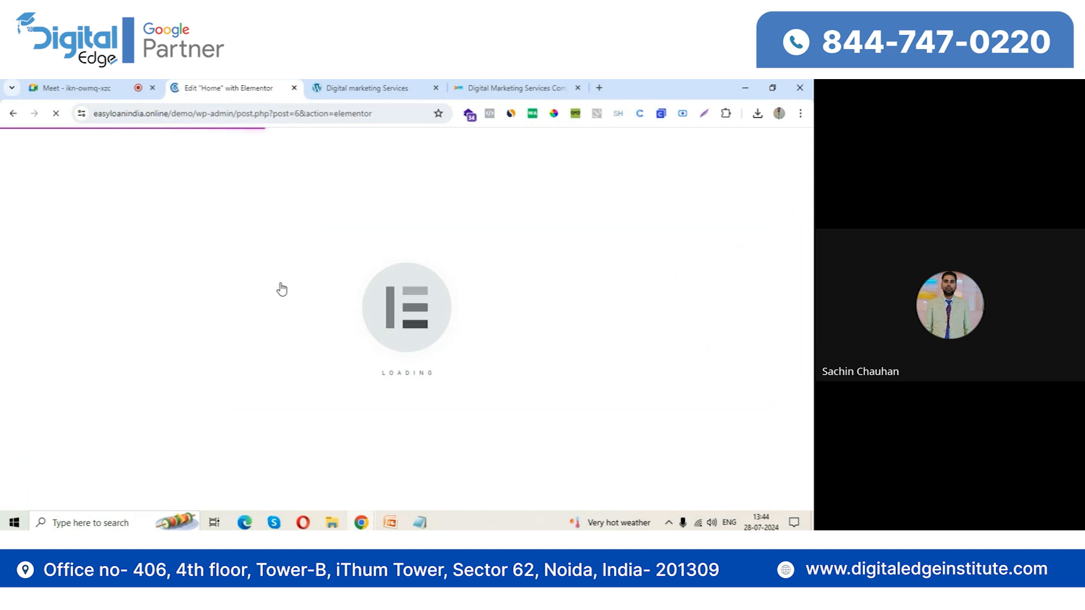
pyautogui.click(384, 89)
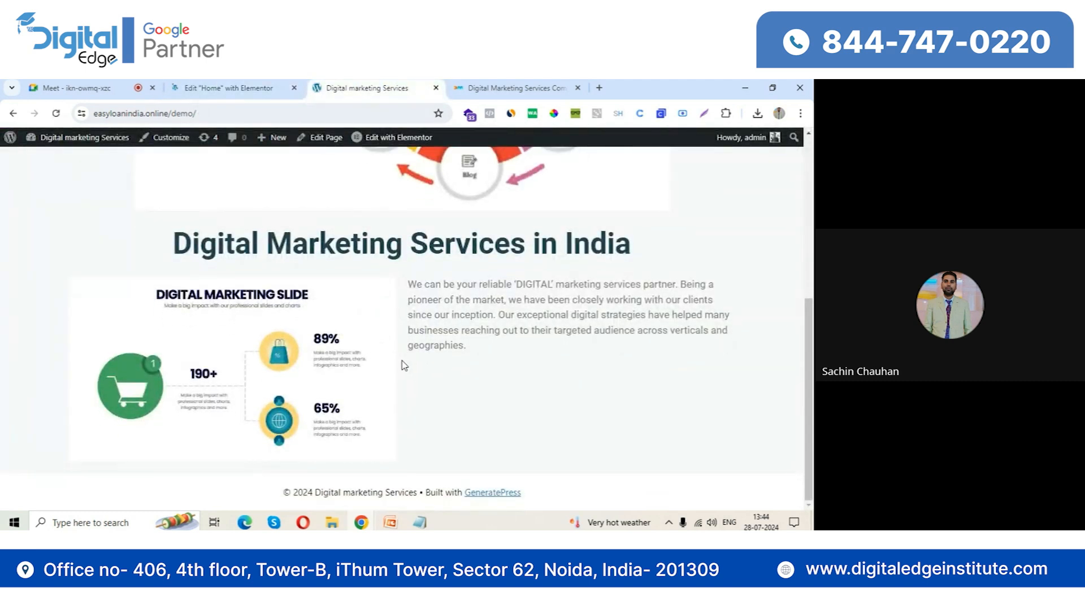
# Return to the Home page's Elementor editor, find the HTML widget with the search term "html", and add it below the empty Video widget
pyautogui.click(247, 83)
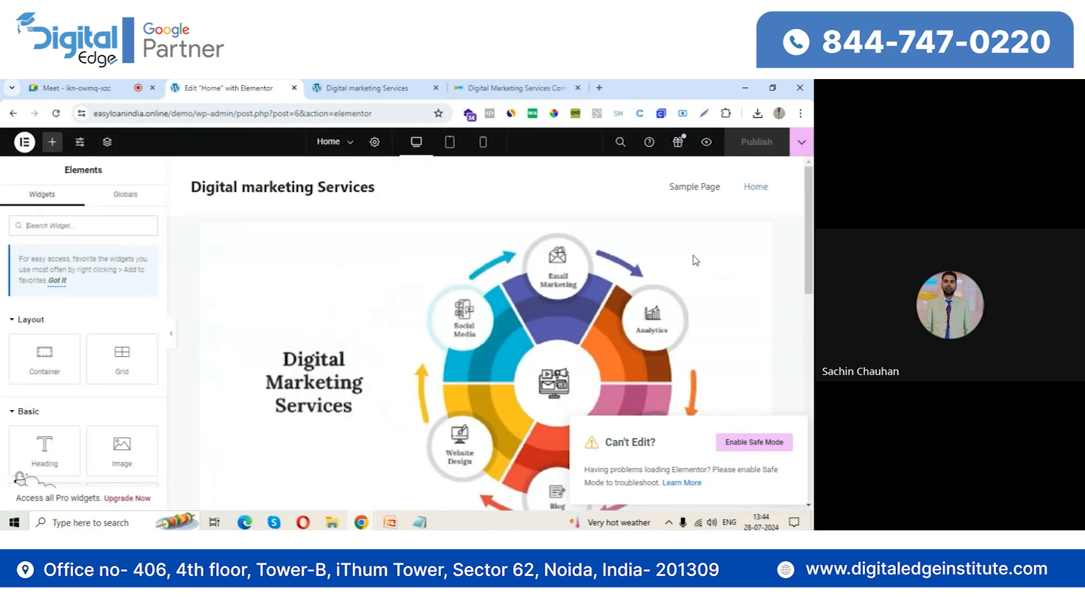
pyautogui.scroll(-10, 454, 373)
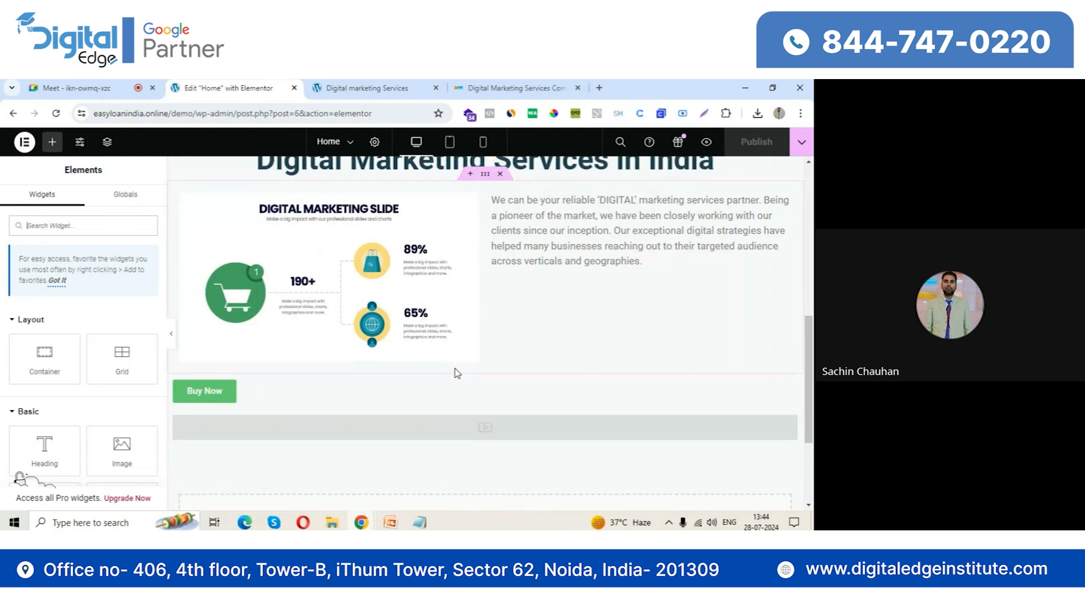
pyautogui.scroll(-3, 454, 373)
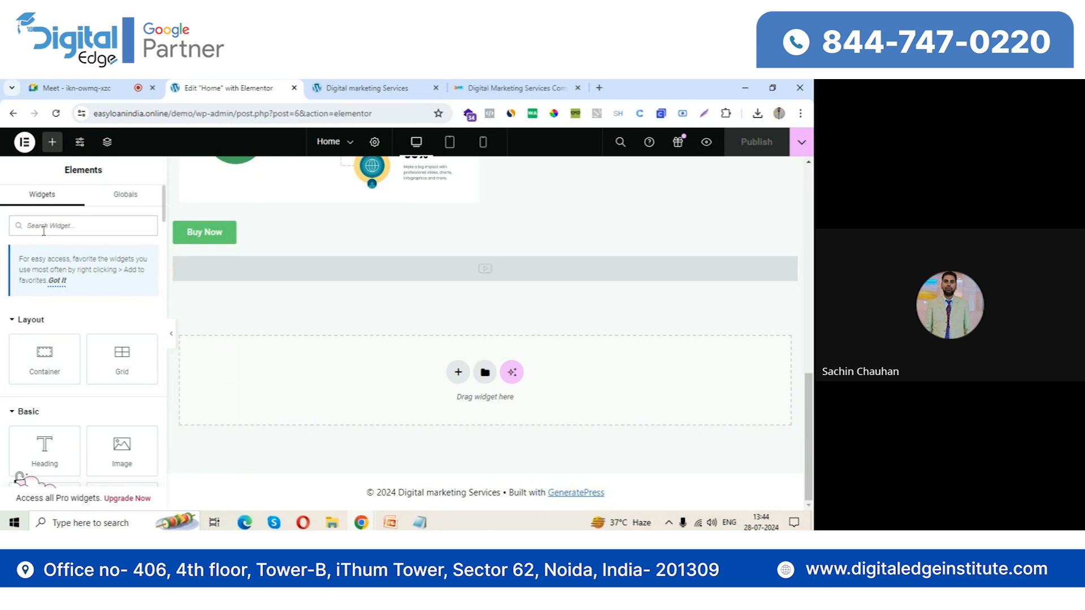
pyautogui.scroll(-3, 44, 243)
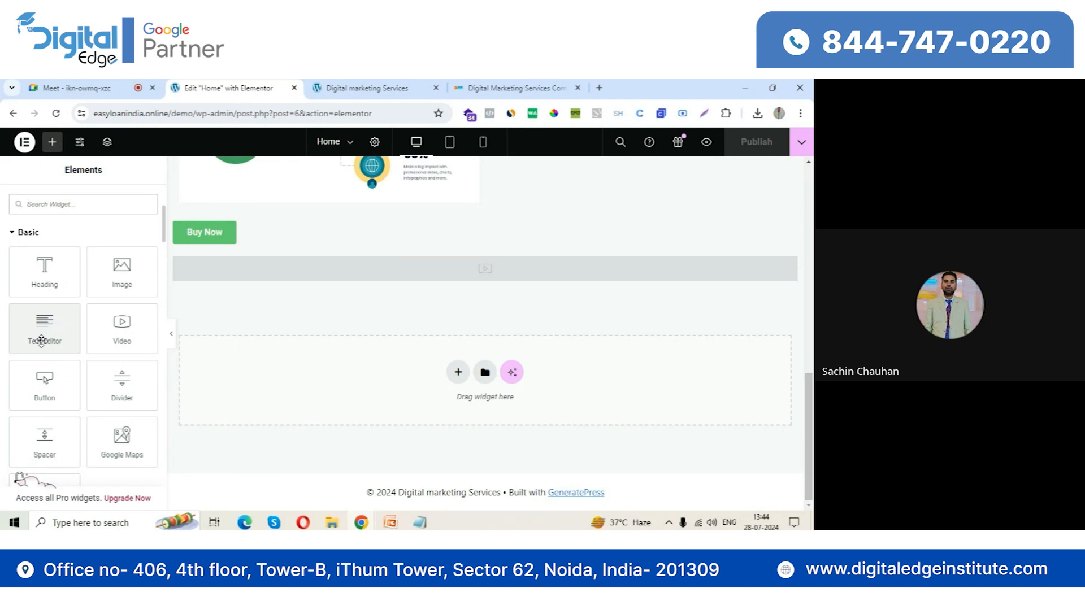
pyautogui.write('html')
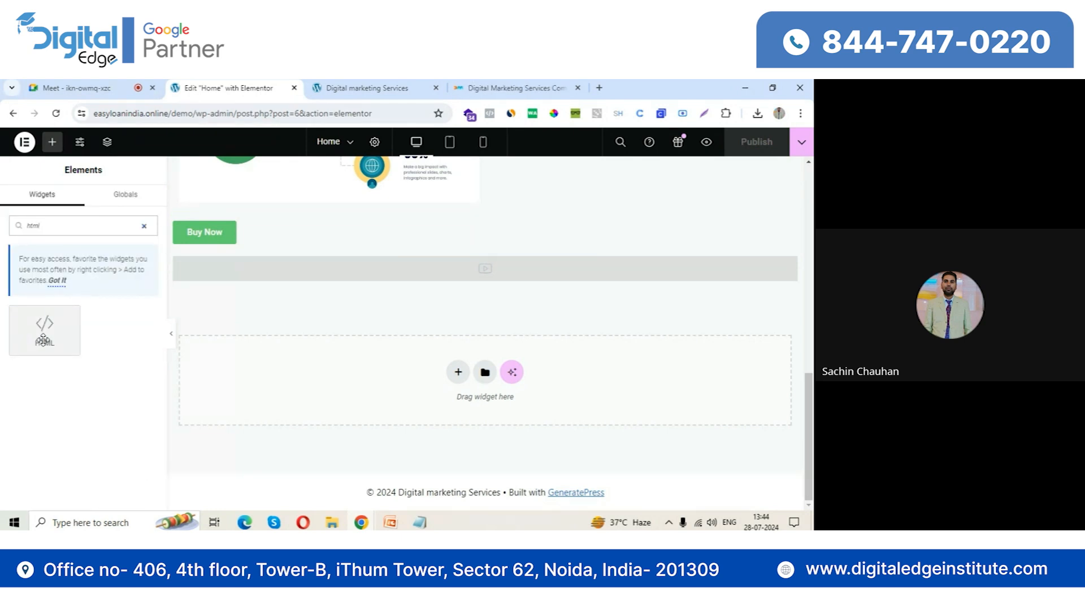
pyautogui.moveTo(43, 339); pyautogui.dragTo(353, 382)
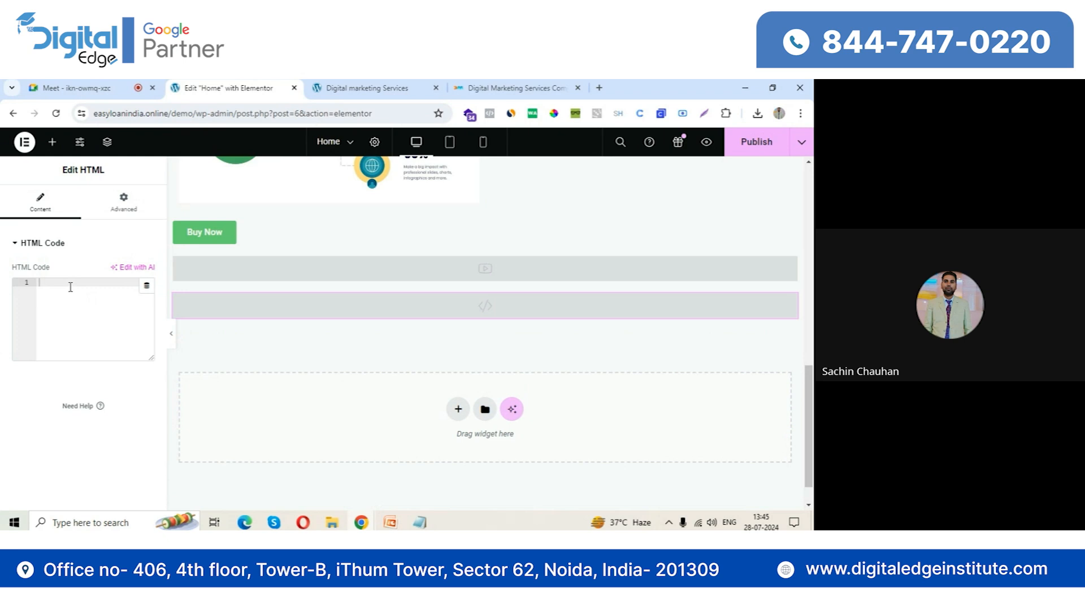
# Paste the shortcode [contact-form-7 id="7f58d20" title="Contact form 1"] into the HTML widget's code and publish the Home page
pyautogui.hotkey('ctrl', 'v')
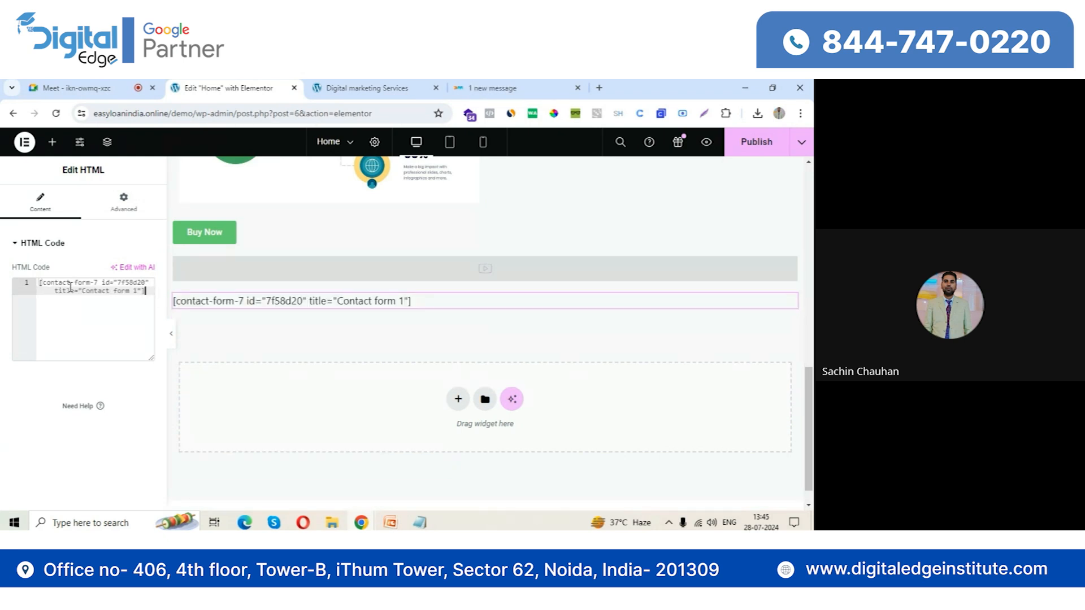
pyautogui.click(756, 146)
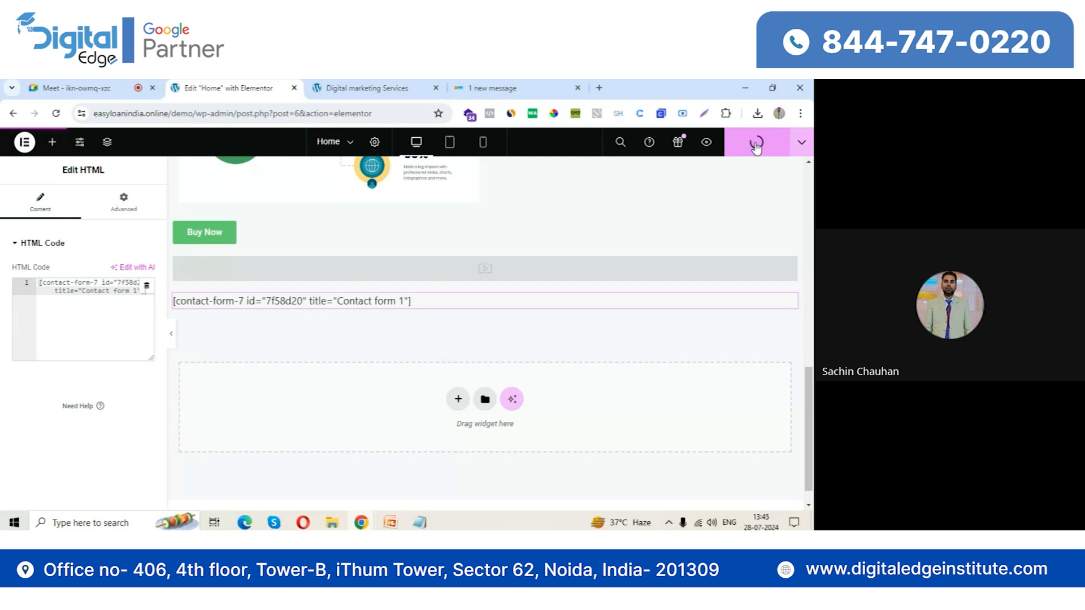
# Reload the live Home page and examine the contact form's fields below the Buy Now button, down to its Submit button
pyautogui.click(388, 85)
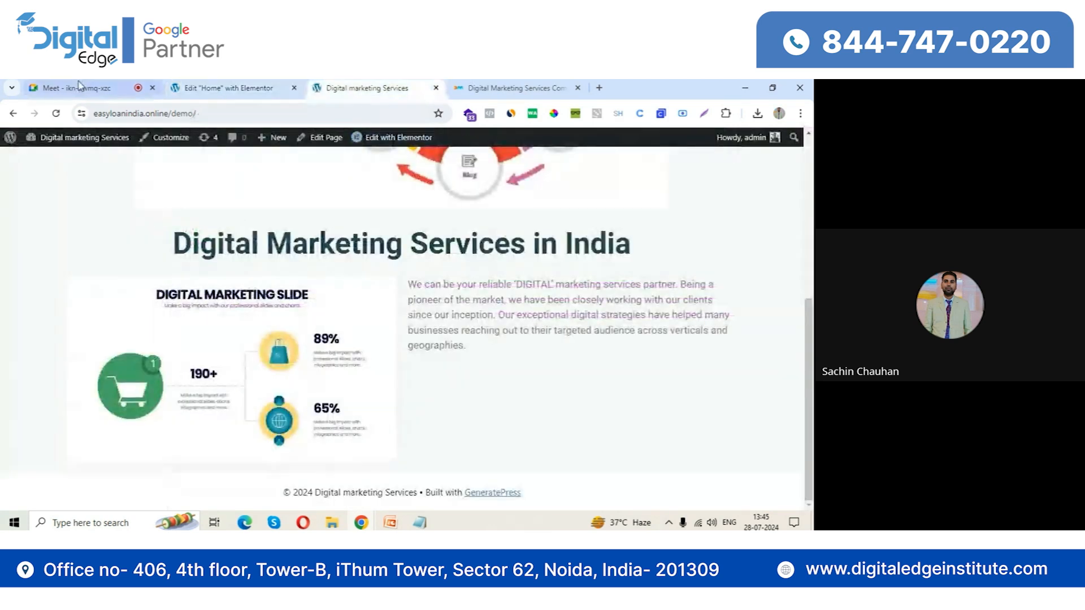
pyautogui.click(56, 113)
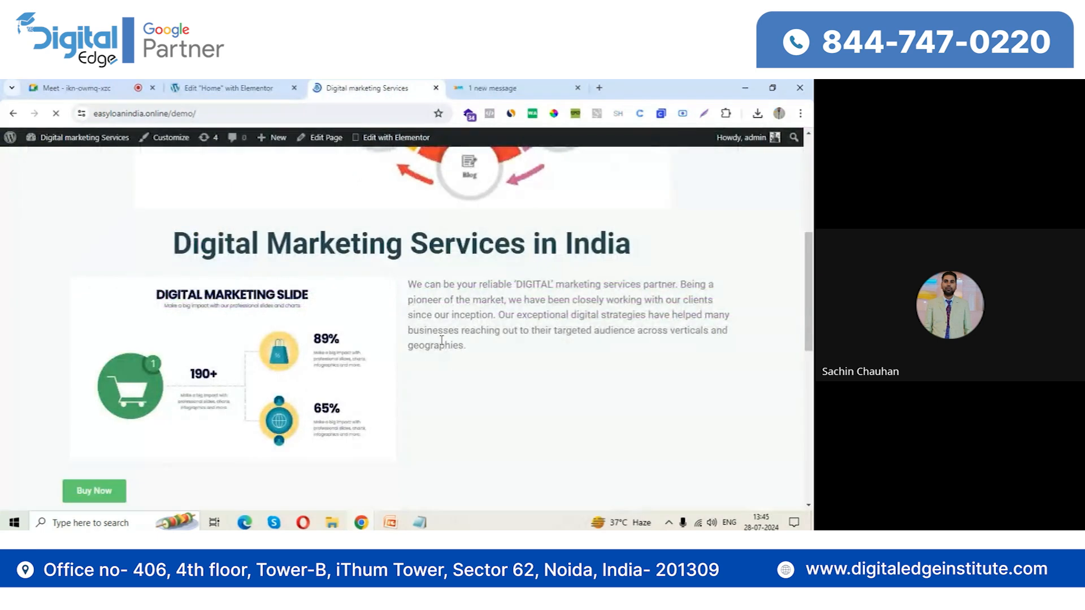
pyautogui.scroll(-5, 443, 349)
pyautogui.scroll(1, 435, 336)
pyautogui.click(82, 317)
pyautogui.click(462, 340)
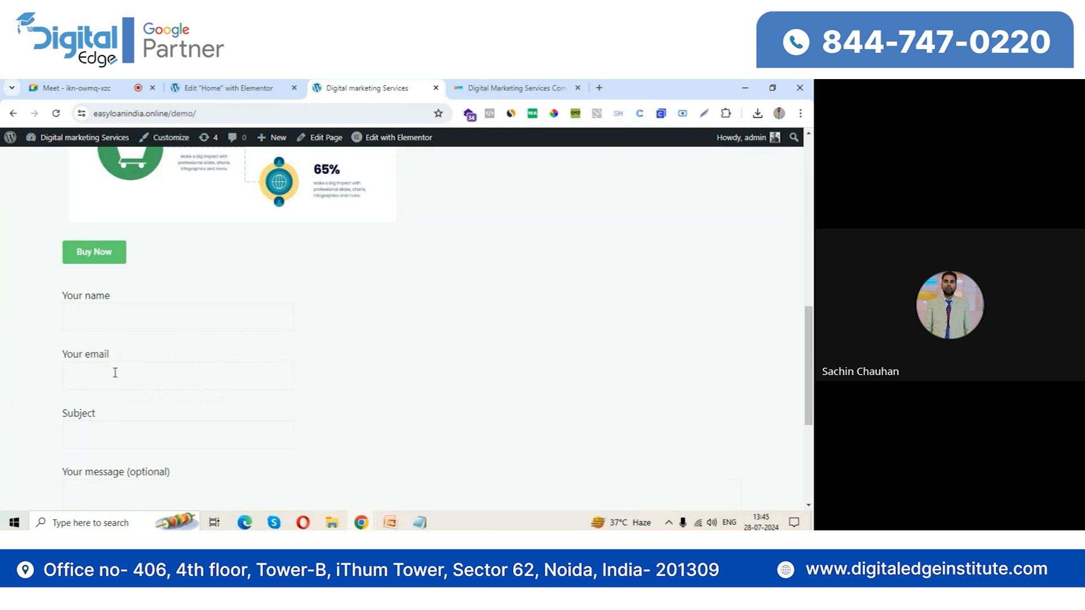
pyautogui.scroll(-2, 135, 380)
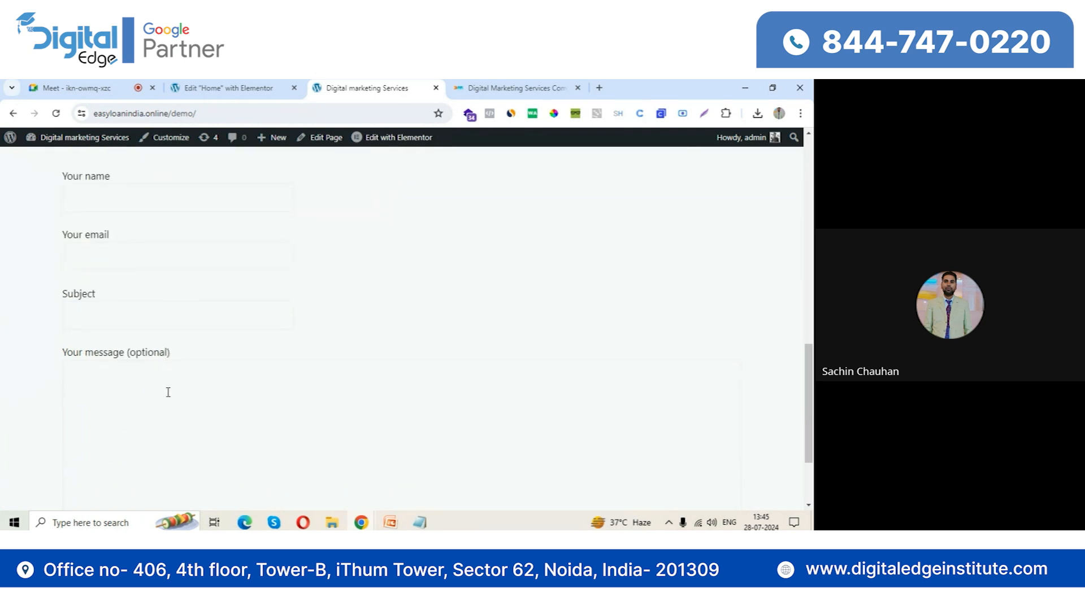
pyautogui.scroll(-2, 166, 386)
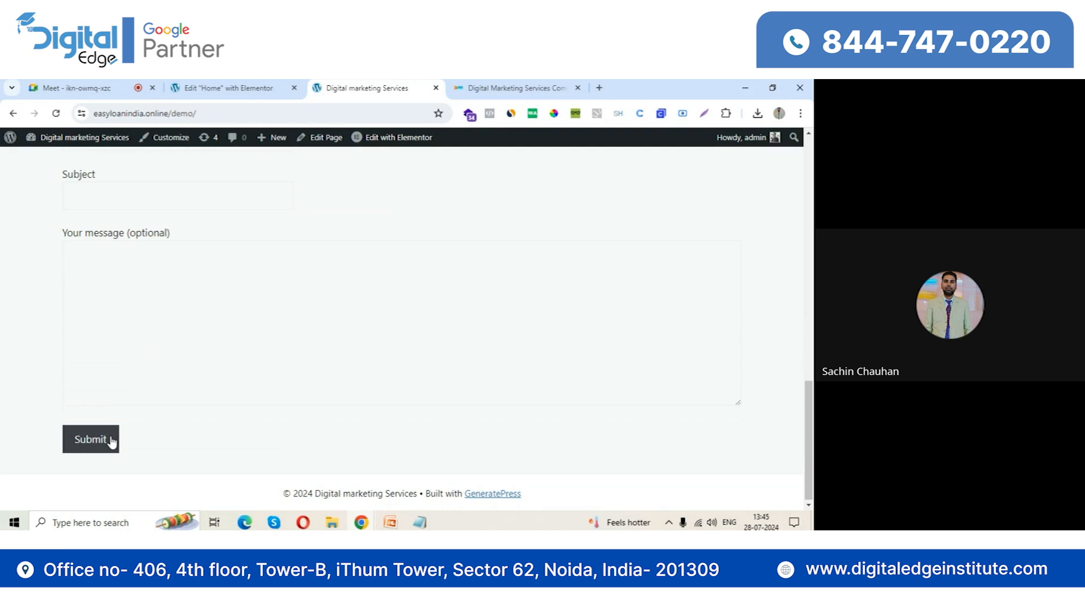
# Return to the Home page's Elementor editor and switch to the Google Meet call
pyautogui.click(229, 85)
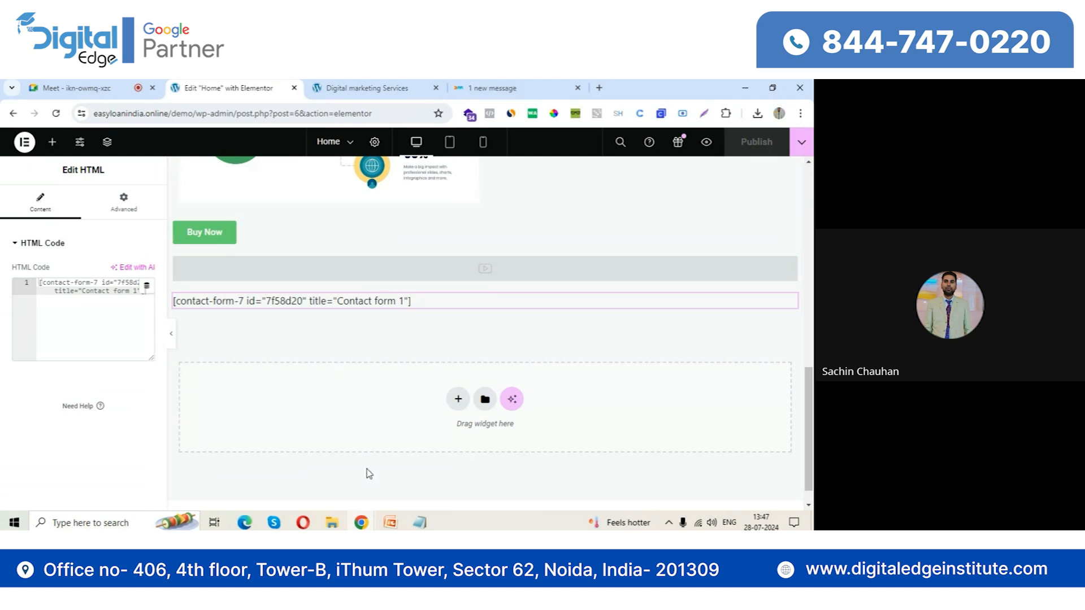
pyautogui.click(59, 82)
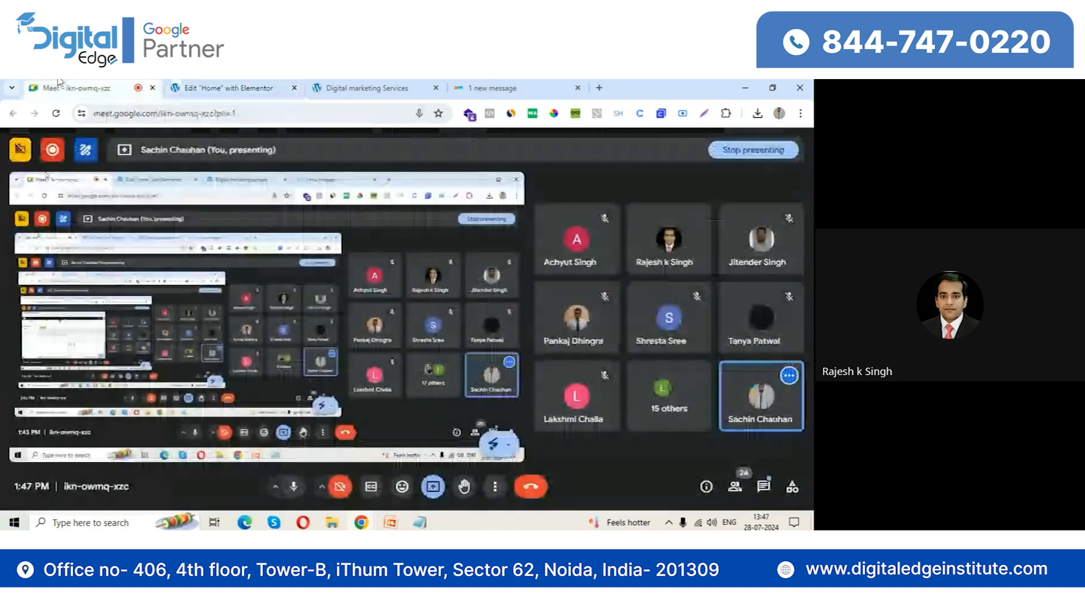